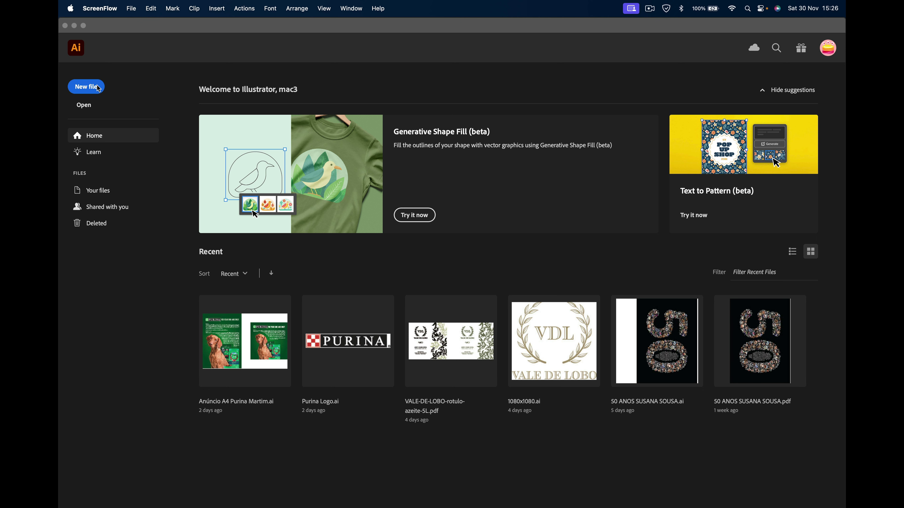
Step: Open the new-document dialog and browse the Print, Web, Mobile, Saved, Film & Video, Art & Illustration and Templates presets
left_click(98, 89)
left_click(83, 86)
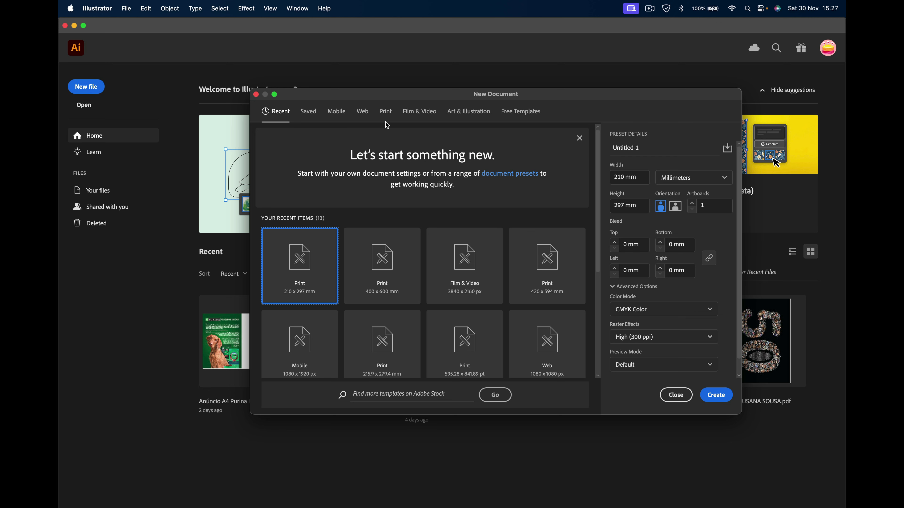
left_click(385, 113)
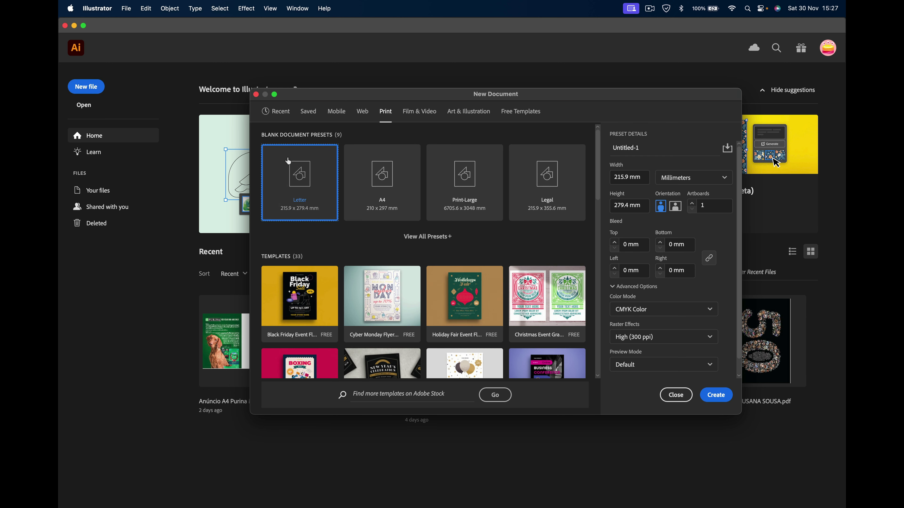
left_click(363, 114)
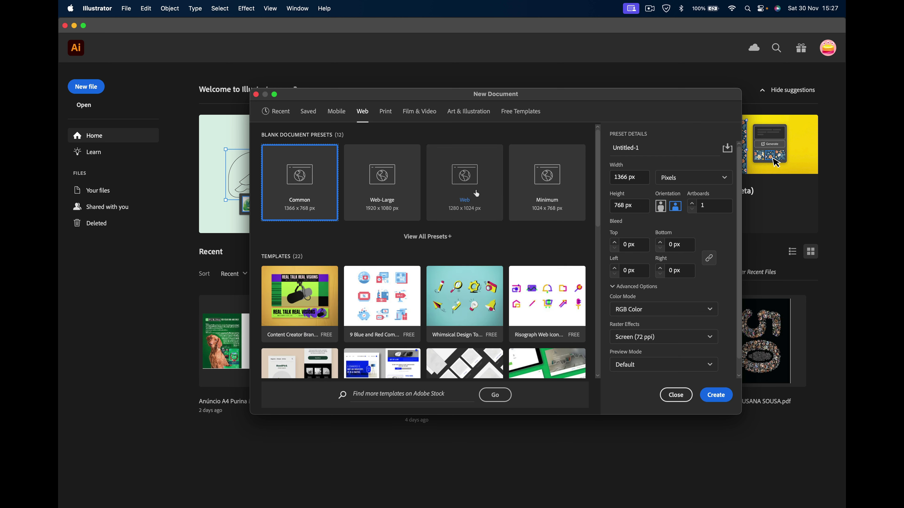
left_click(337, 112)
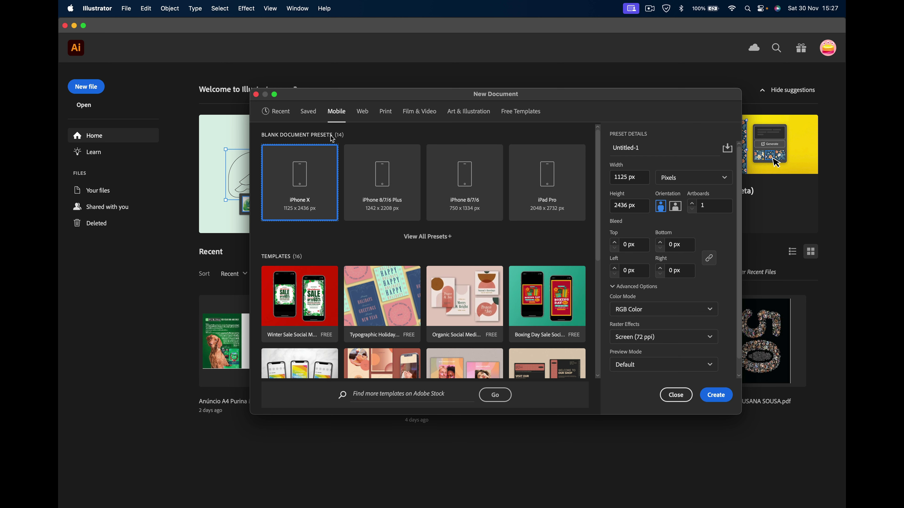
left_click(307, 111)
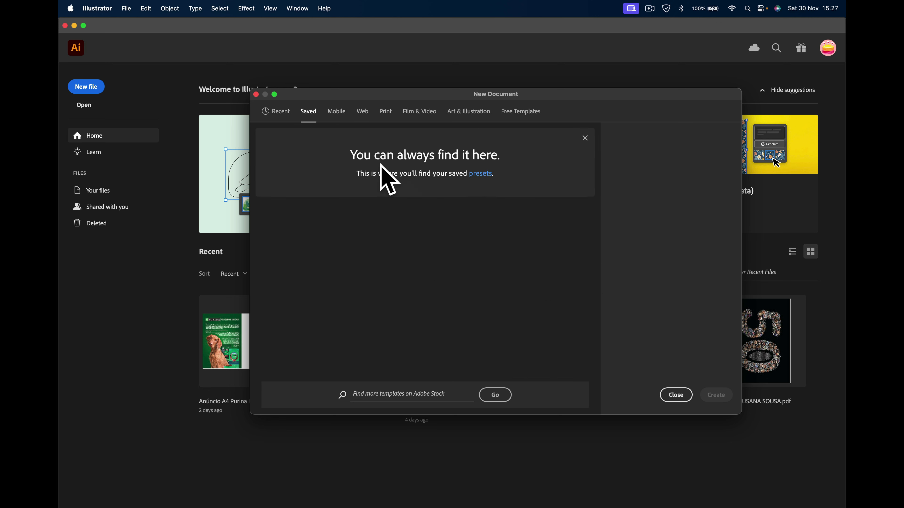
left_click(421, 114)
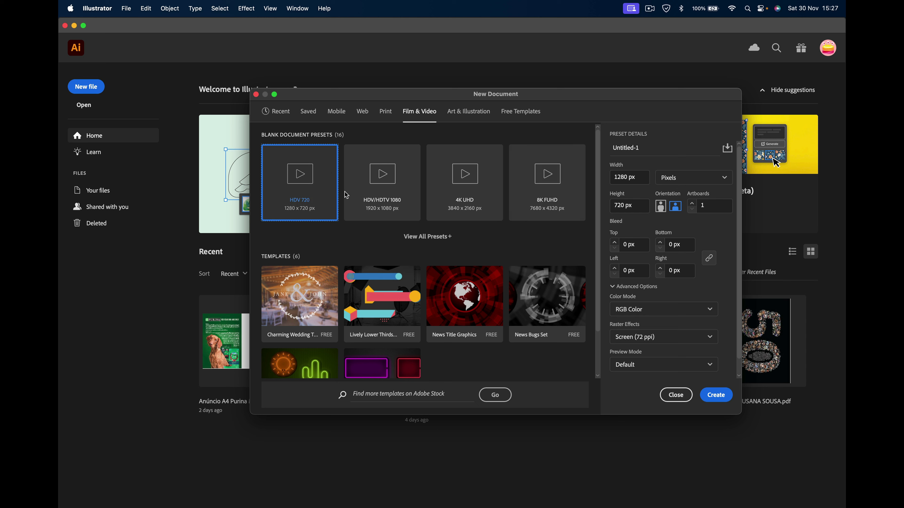
left_click(469, 112)
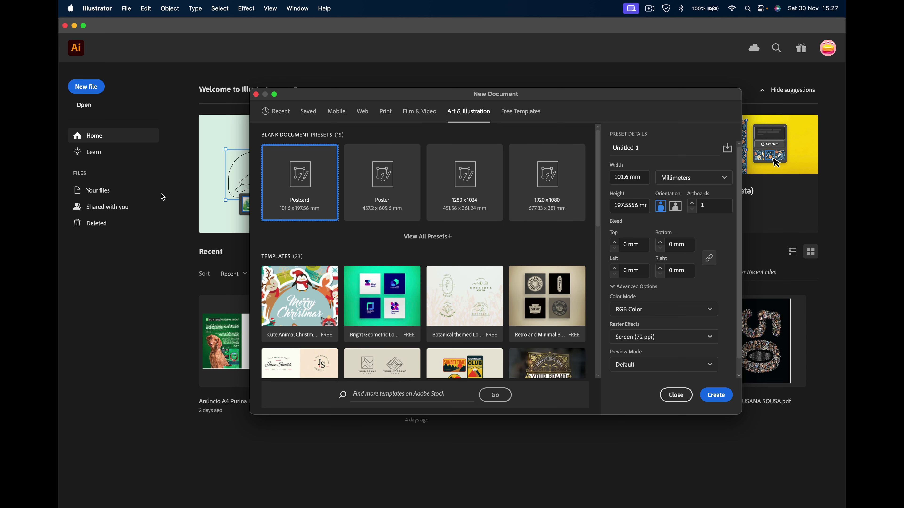
left_click(510, 112)
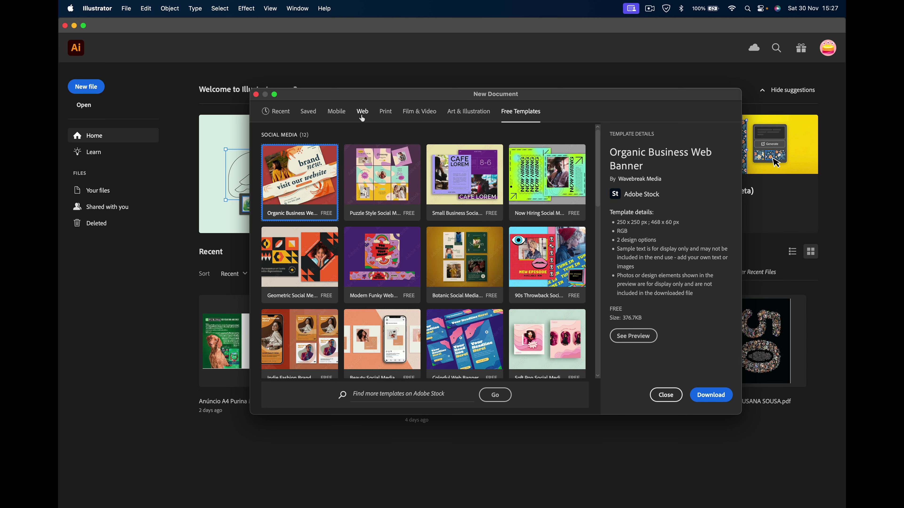
Step: View all blank Print presets, pick A4, then switch to the Web presets
left_click(392, 113)
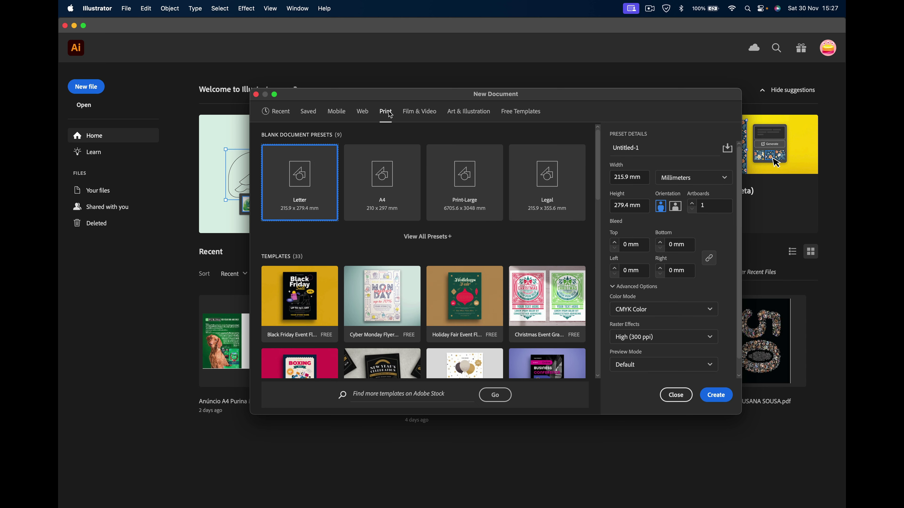
left_click(417, 235)
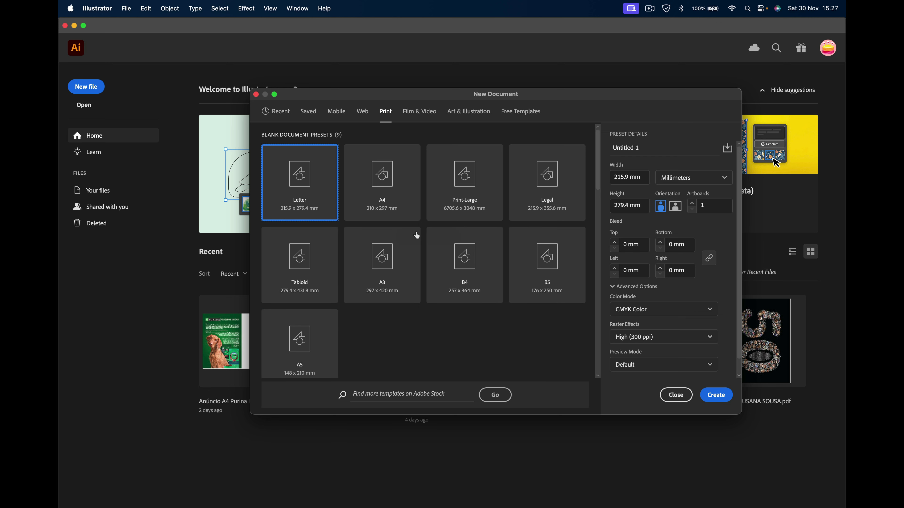
scroll(458, 265, "down", 3)
scroll(458, 265, "up", 3)
left_click(378, 189)
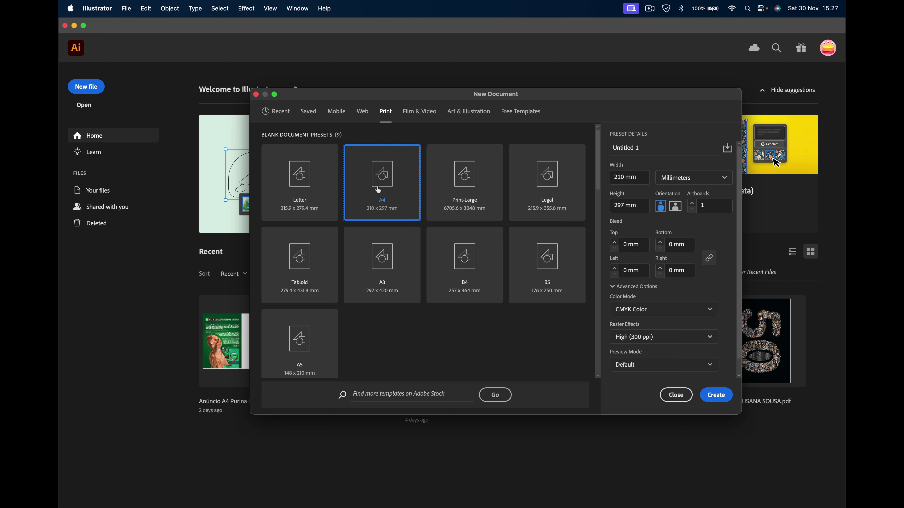
left_click(361, 113)
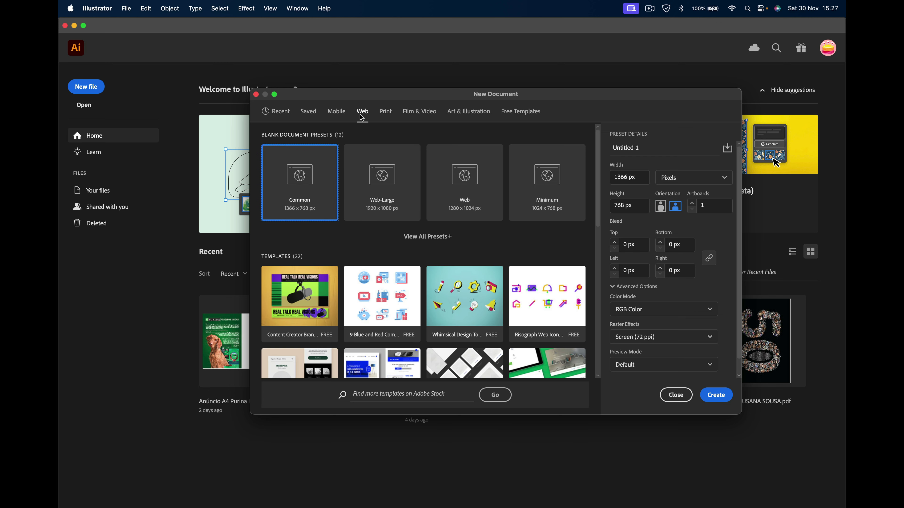
Step: Choose the 1440 x 900 web preset and name the document 'Banner Purina ONE'
left_click(429, 237)
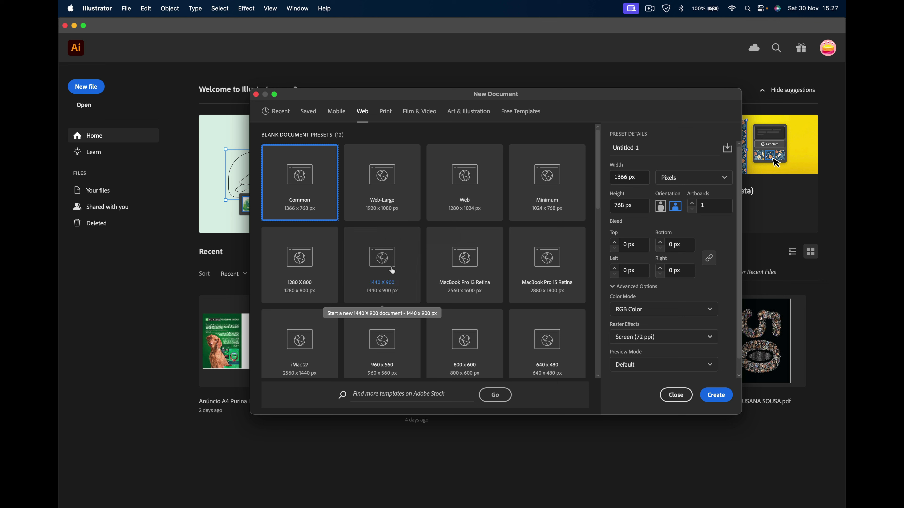
left_click(389, 268)
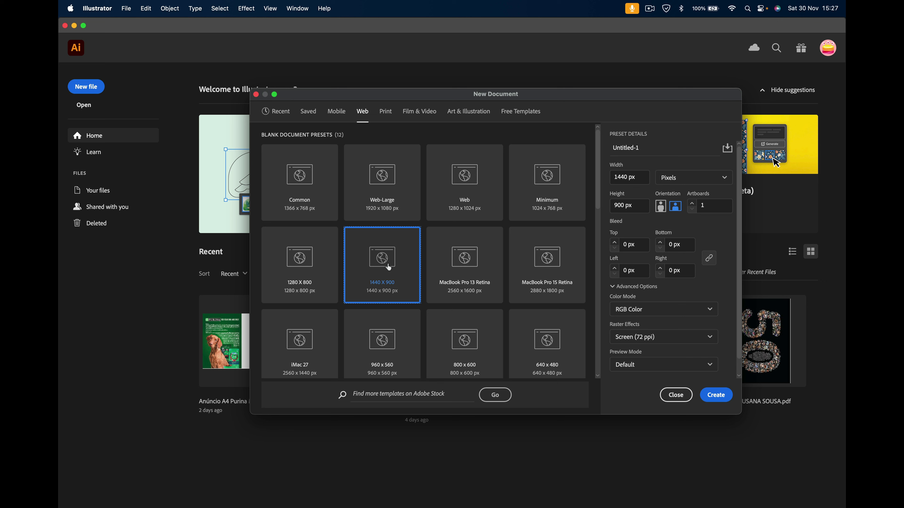
left_click(636, 149)
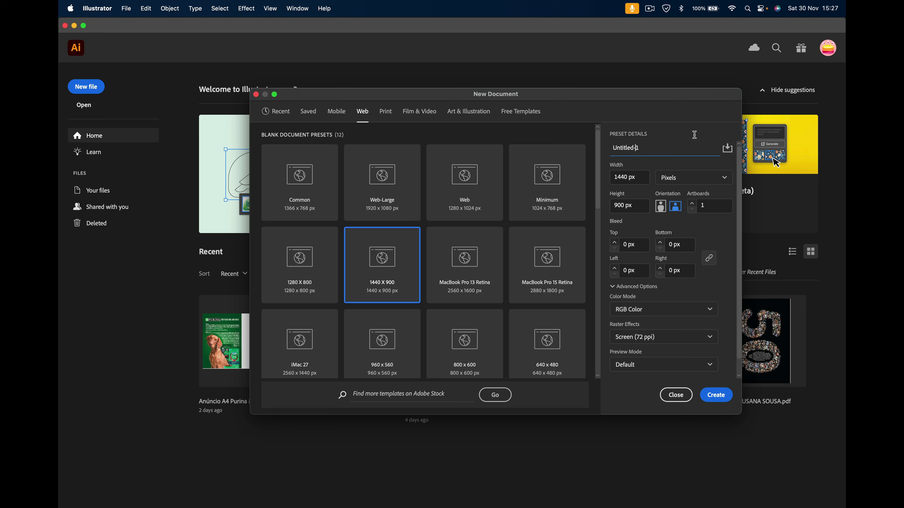
left_click_drag(650, 148, 604, 142)
type("Banner Purina ONE")
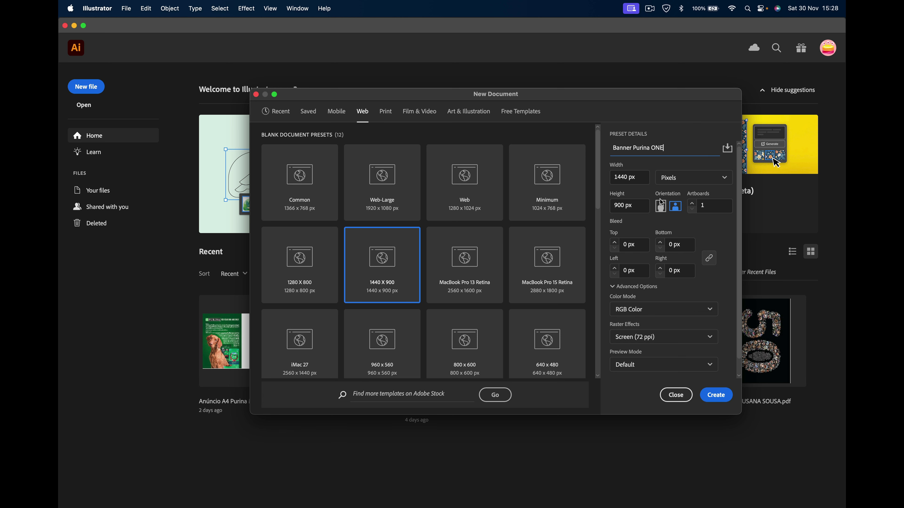
Step: Keep pixels as units, set Raster Effects to Medium (150 ppi), and create the document
left_click(689, 181)
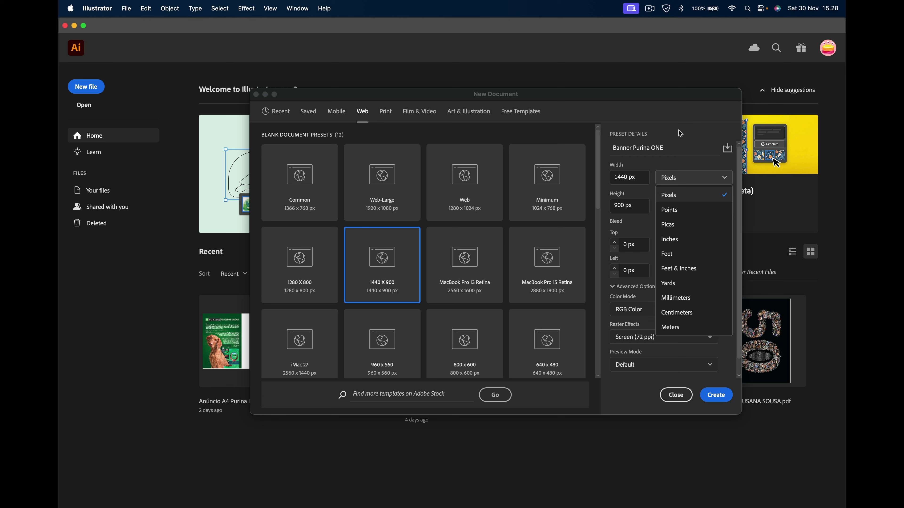
left_click(672, 195)
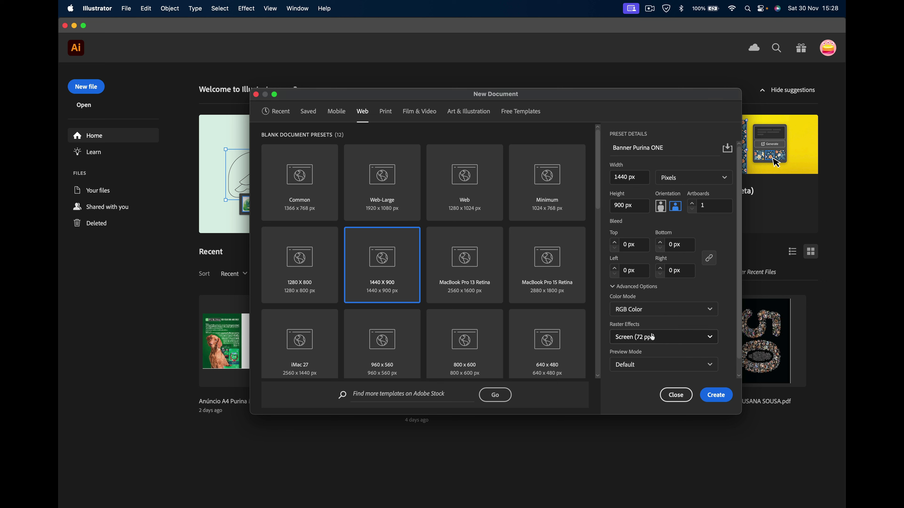
left_click(646, 339)
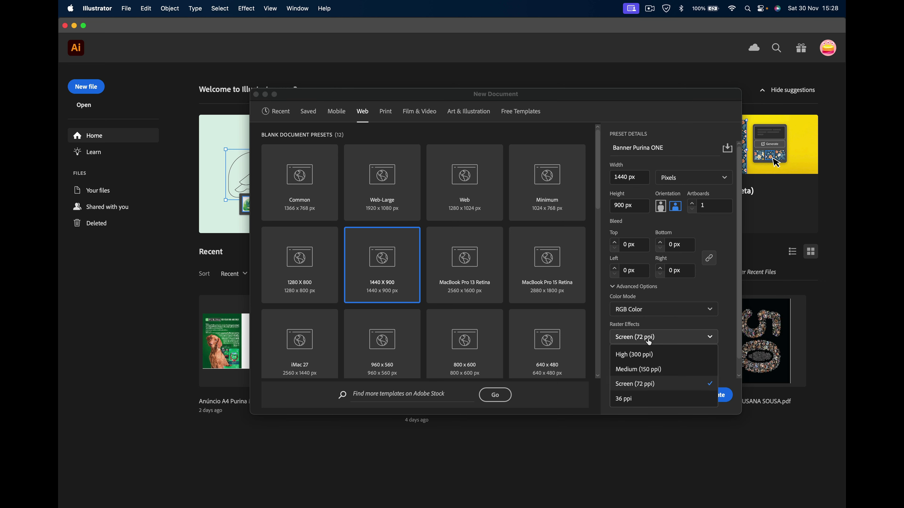
left_click(661, 370)
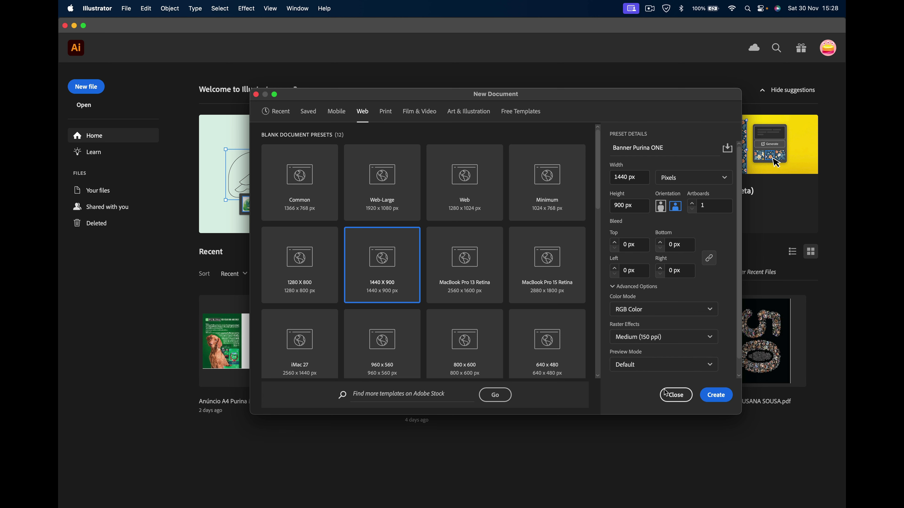
left_click(718, 395)
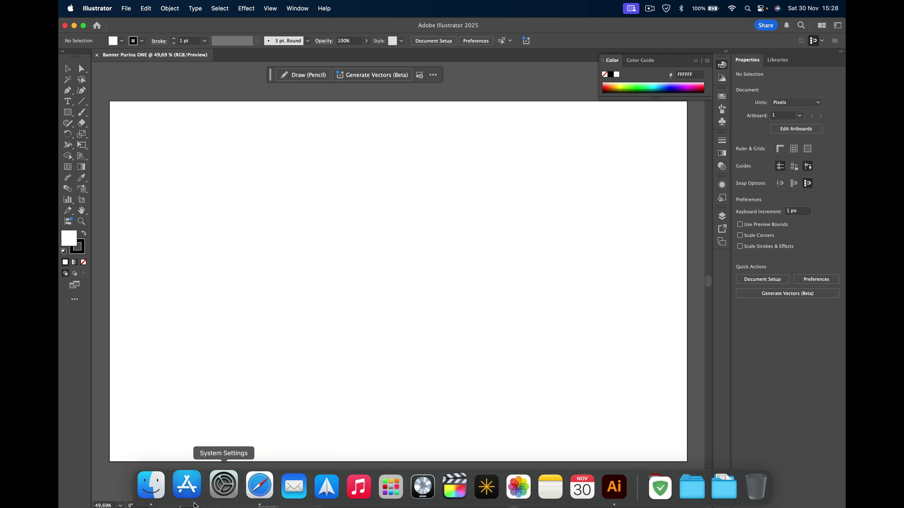
Step: Open a Finder window showing the Desktop files
left_click(156, 487)
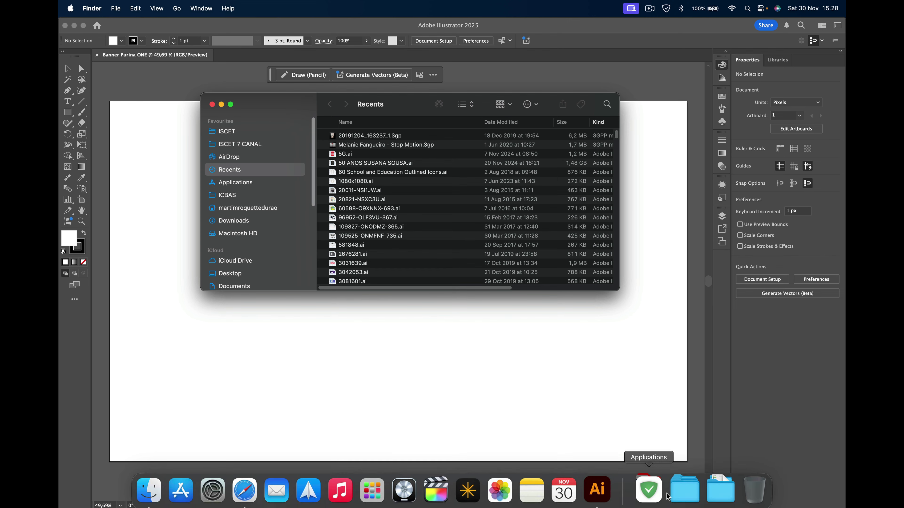
left_click(650, 486)
left_click(442, 384)
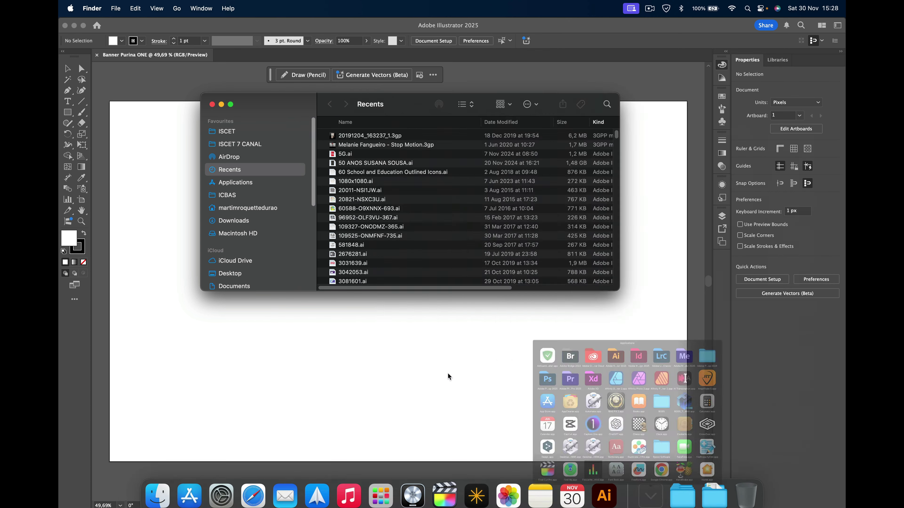
mouse_move(156, 486)
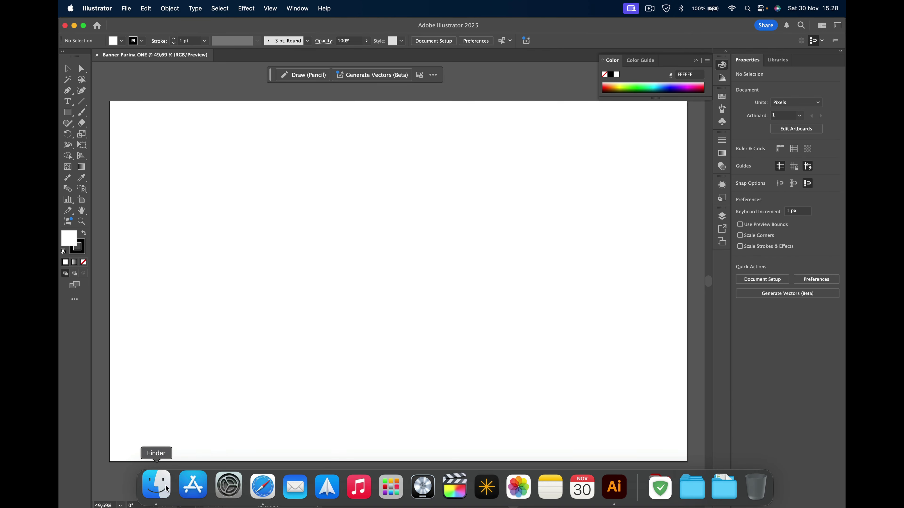
left_click(166, 488)
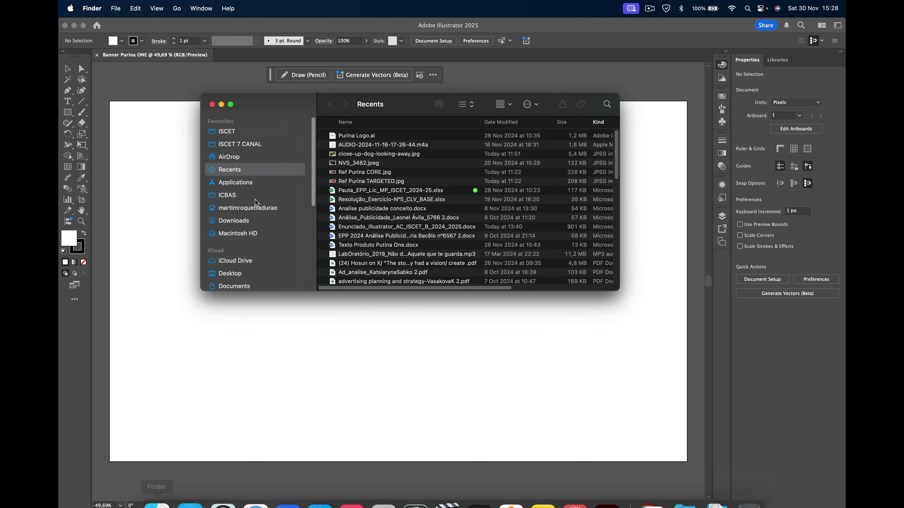
left_click(239, 272)
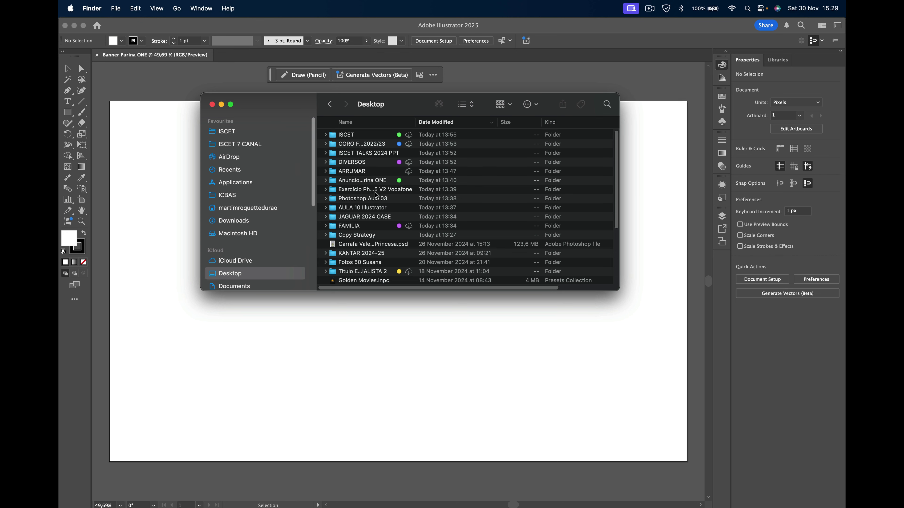
Step: Open the Anuncio Purina ONE REFERÊNCIAS folder and select Ref Purina CORE.jpg
scroll(378, 193, "down", 5)
scroll(376, 194, "down", 2)
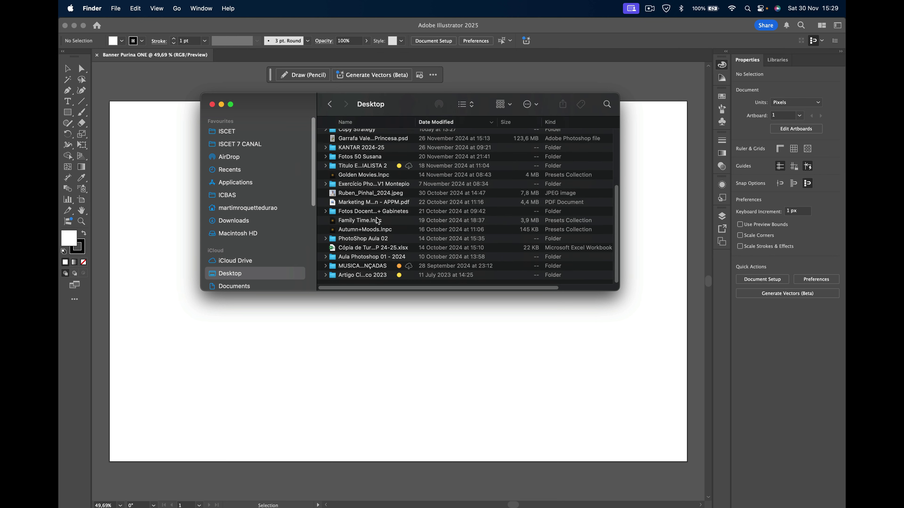
scroll(377, 217, "up", 2)
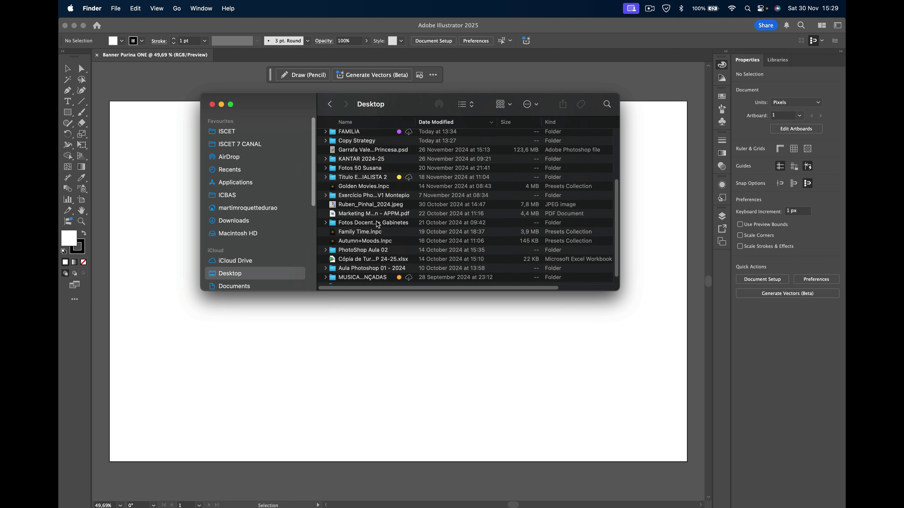
scroll(376, 203, "up", 2)
scroll(373, 189, "up", 5)
double_click(372, 182)
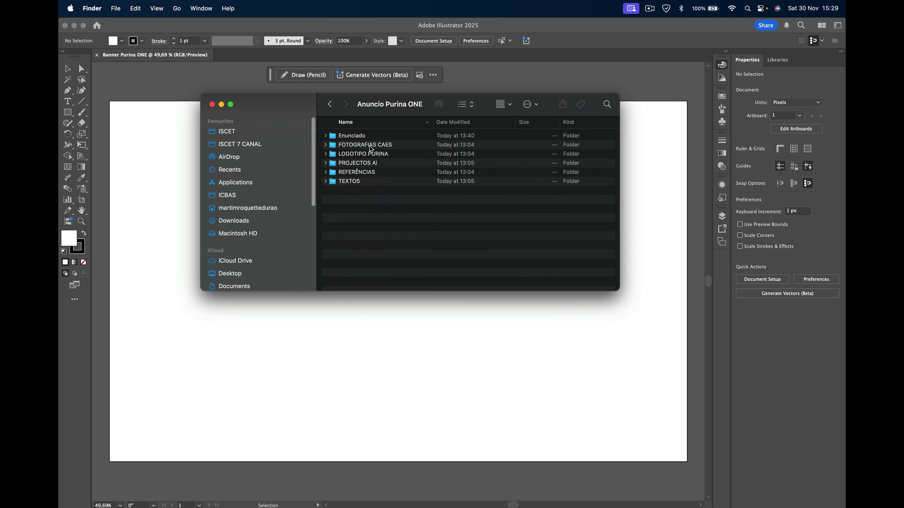
double_click(355, 173)
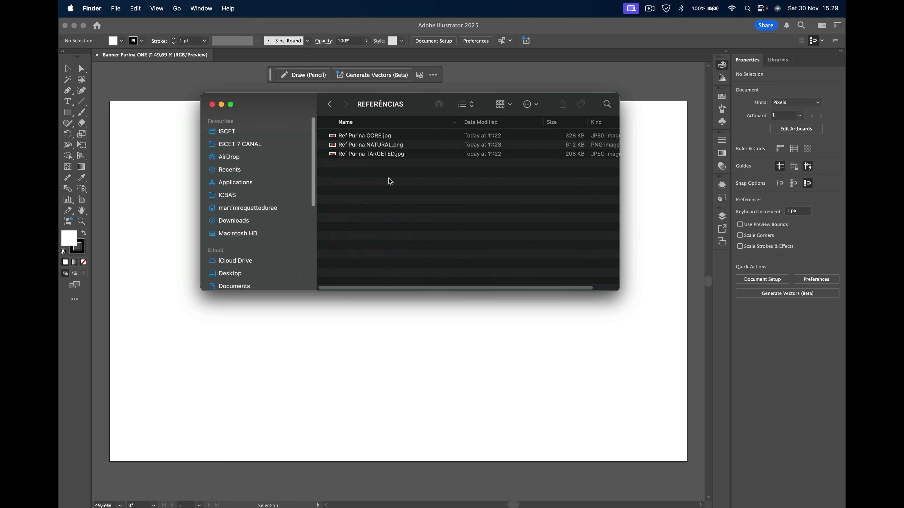
left_click(368, 137)
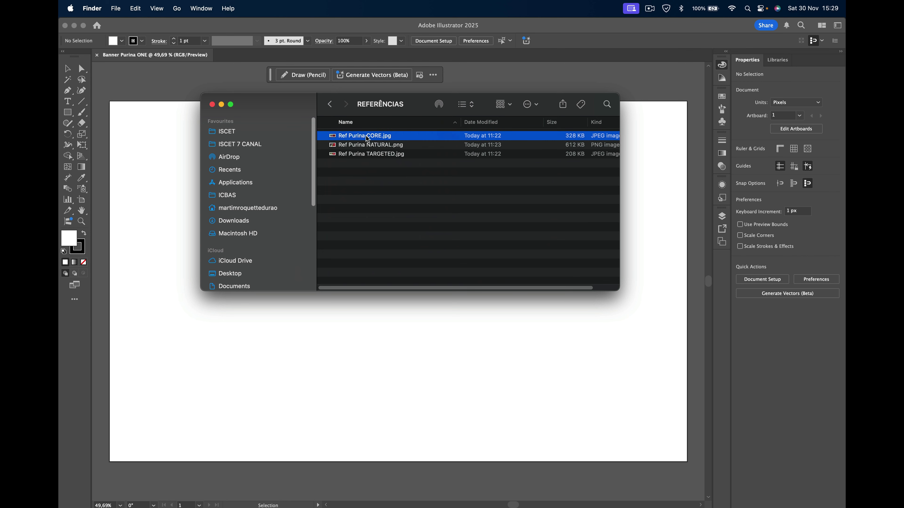
Step: Check Ref Purina TARGETED.jpg's 1464 x 600 px size in Preview's inspector, then return to Illustrator
double_click(366, 153)
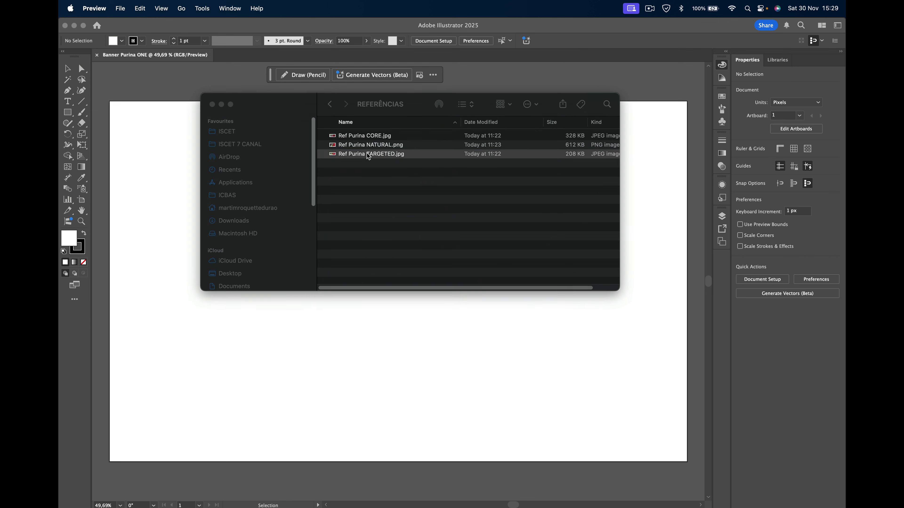
left_click(237, 8)
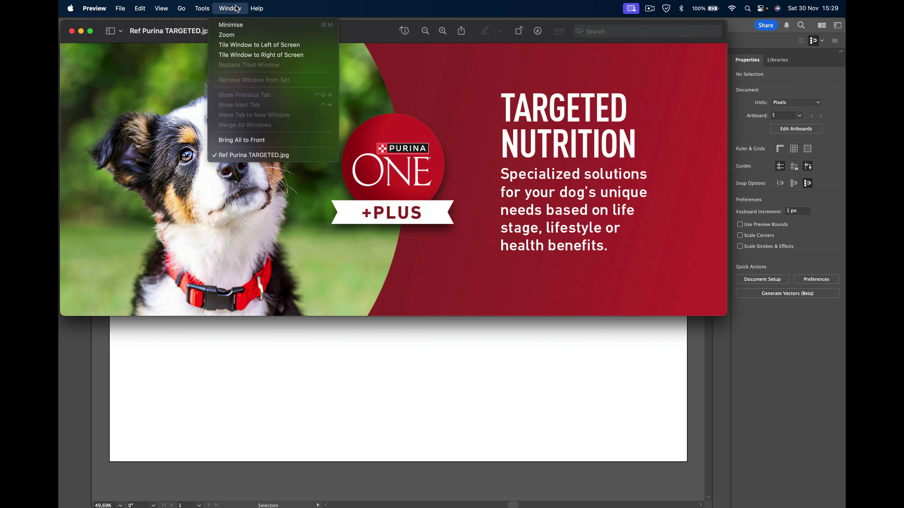
mouse_move(202, 9)
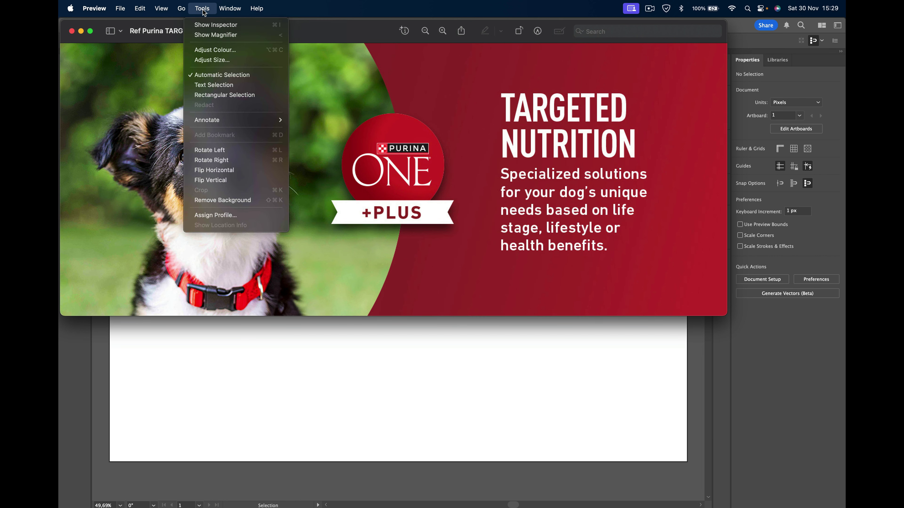
left_click(208, 25)
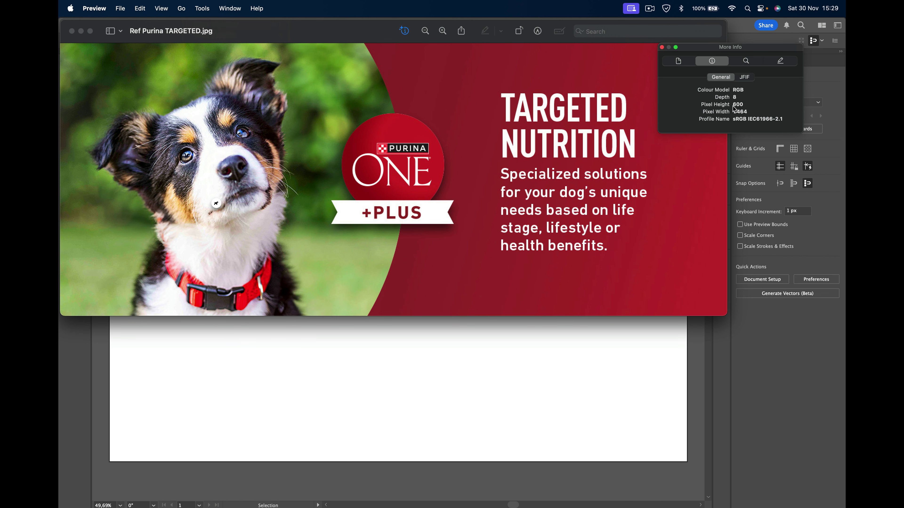
left_click(661, 47)
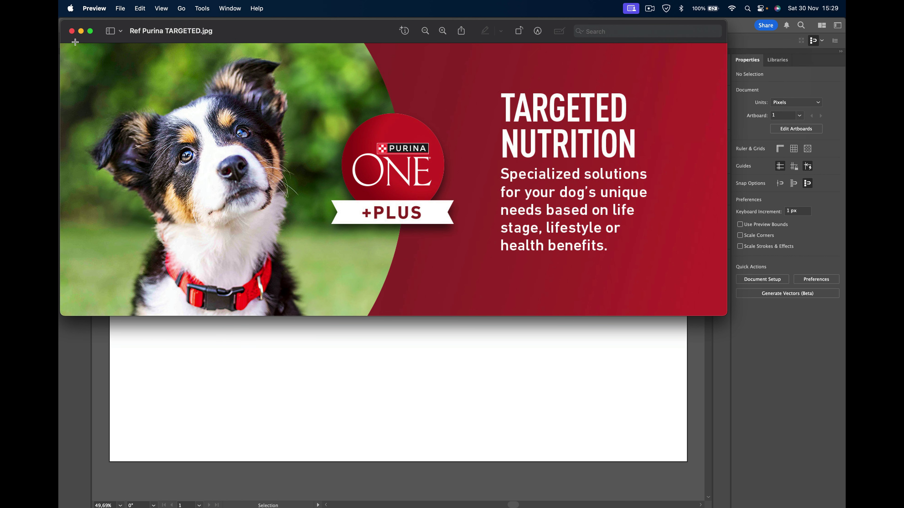
left_click(72, 31)
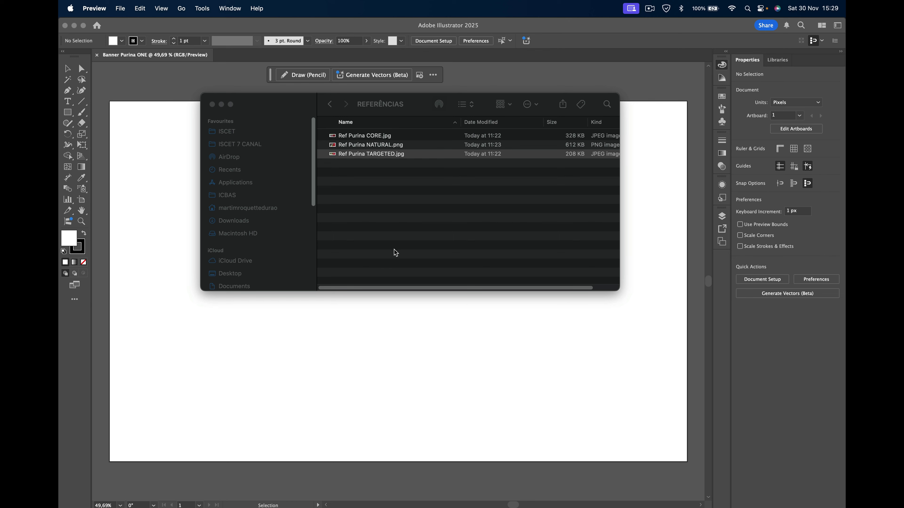
left_click(288, 315)
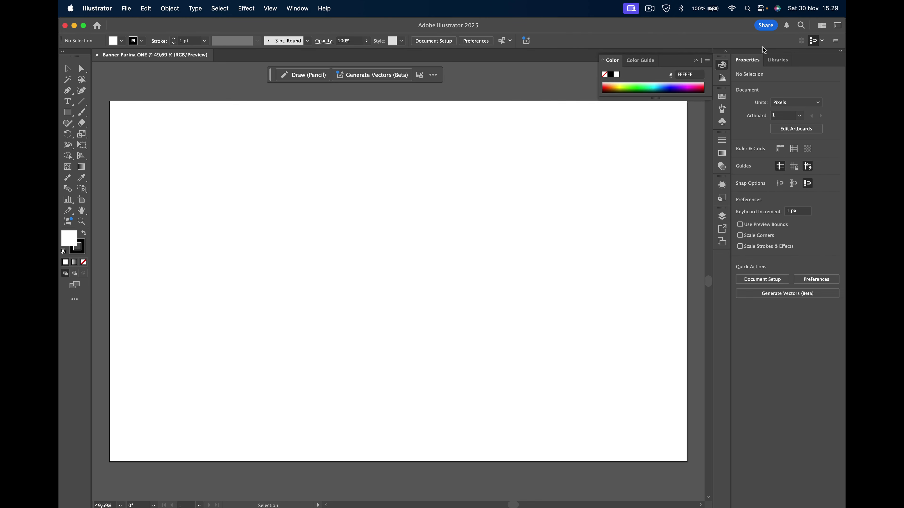
Step: Close the Properties panel and expand the remaining docked panels
left_click(841, 53)
left_click(842, 53)
right_click(755, 62)
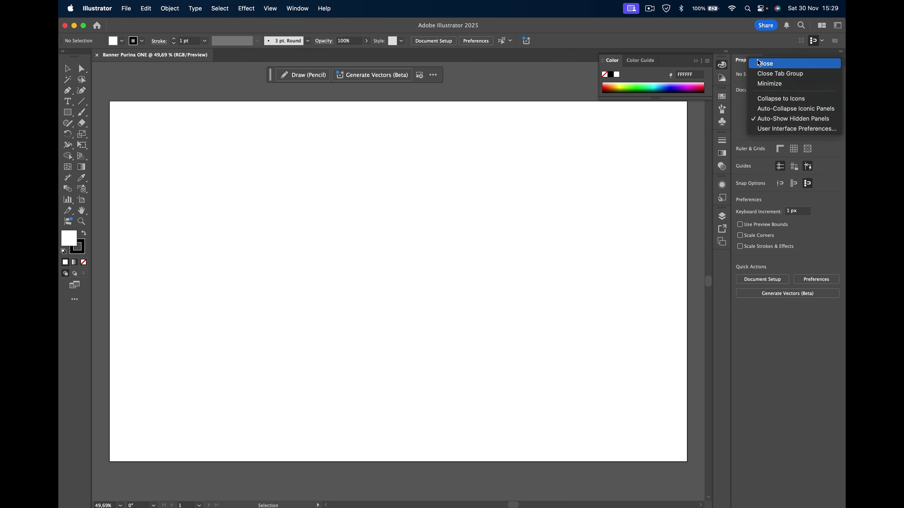
left_click(762, 63)
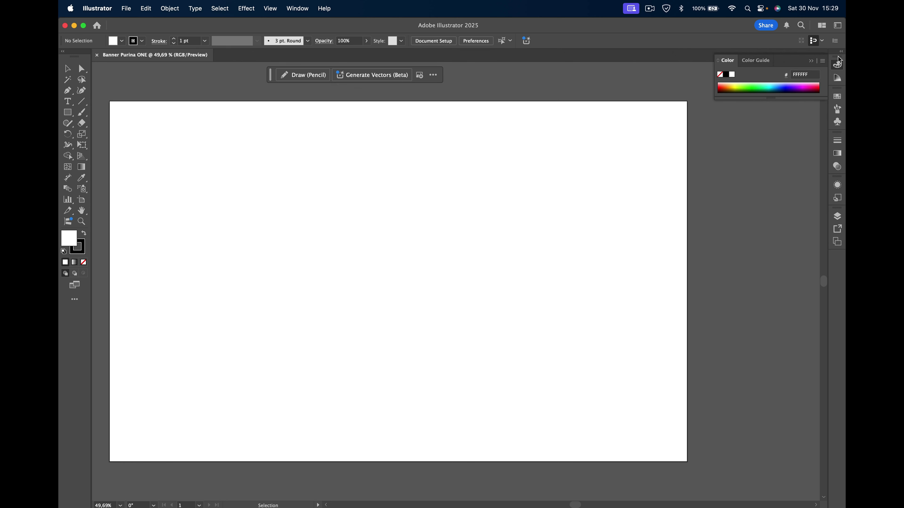
right_click(839, 57)
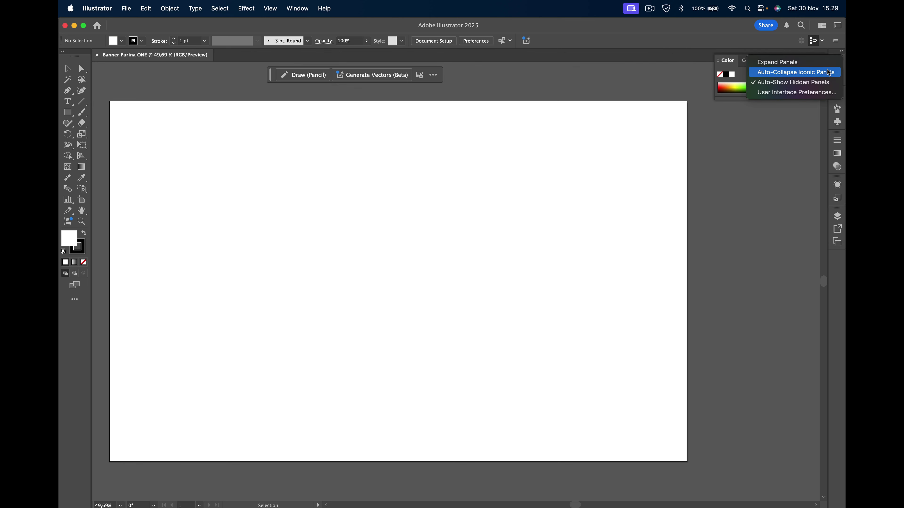
left_click(832, 63)
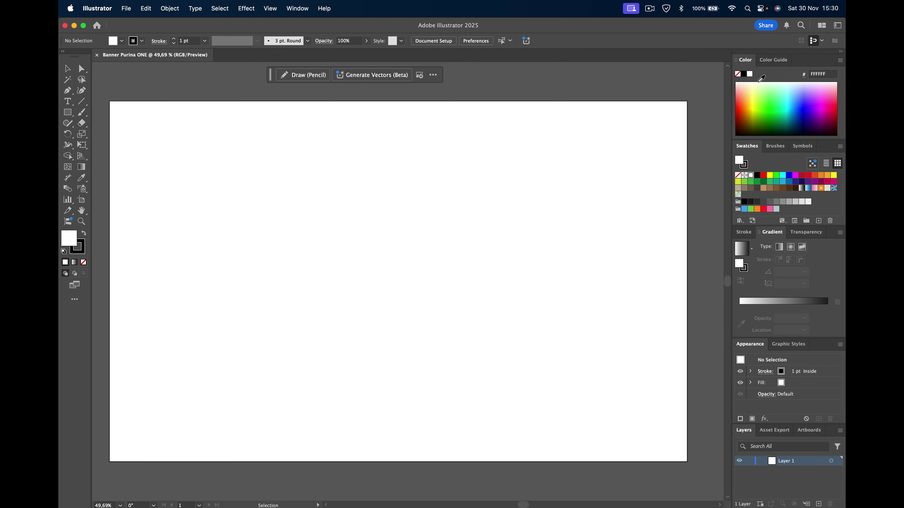
Step: Close the Color and Brushes panels and the leftover floating panel group
right_click(748, 62)
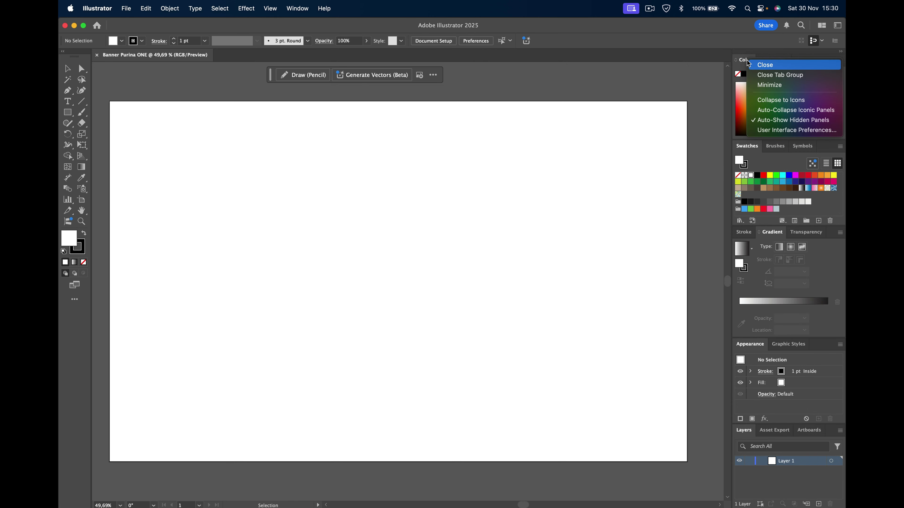
key("Escape")
left_click(768, 64)
right_click(769, 64)
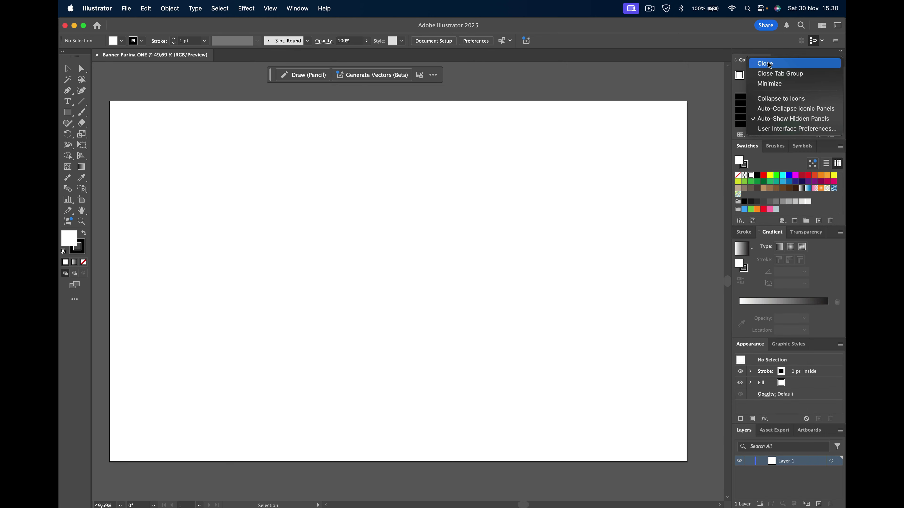
left_click(758, 73)
right_click(775, 64)
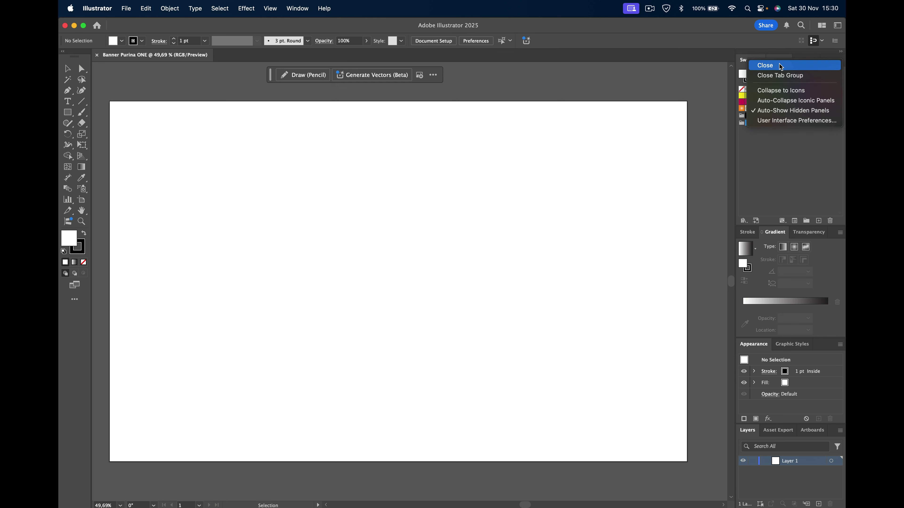
left_click(784, 66)
left_click_drag(824, 57, 521, 67)
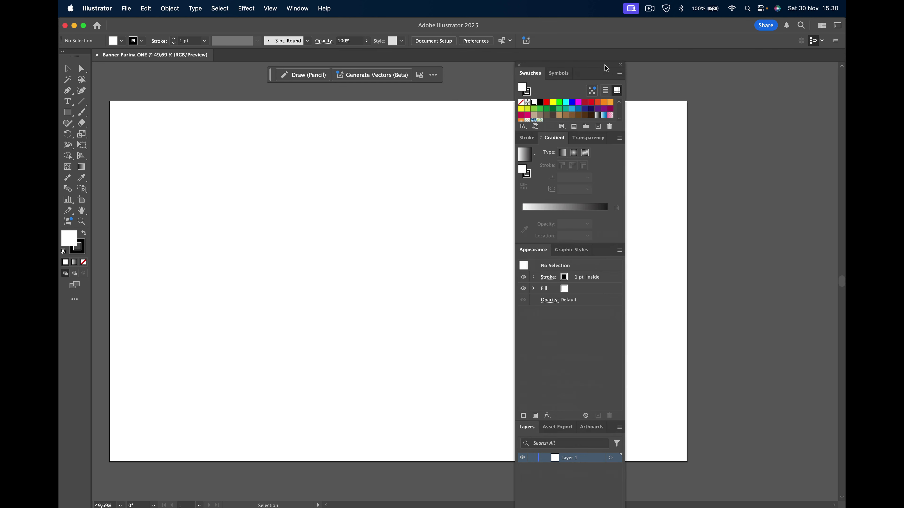
left_click(520, 66)
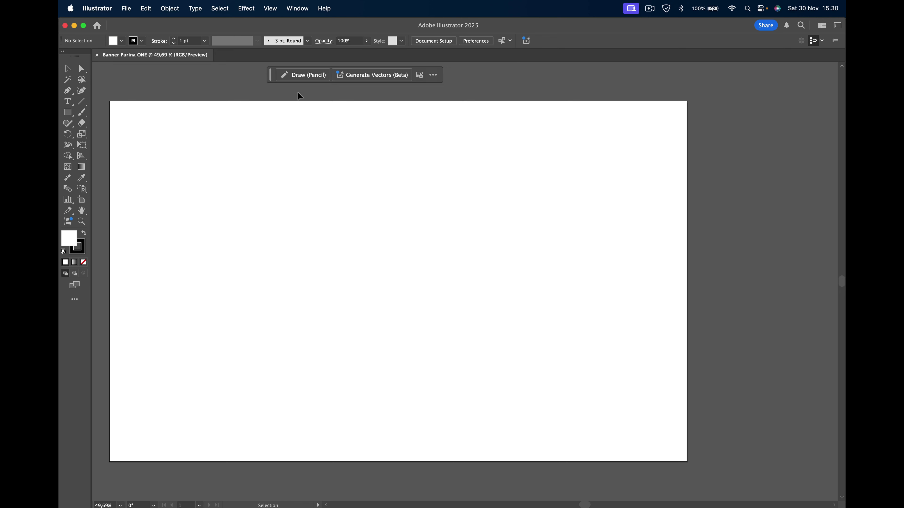
Step: Hide the contextual task bar, then turn it back on from the Window menu
right_click(273, 75)
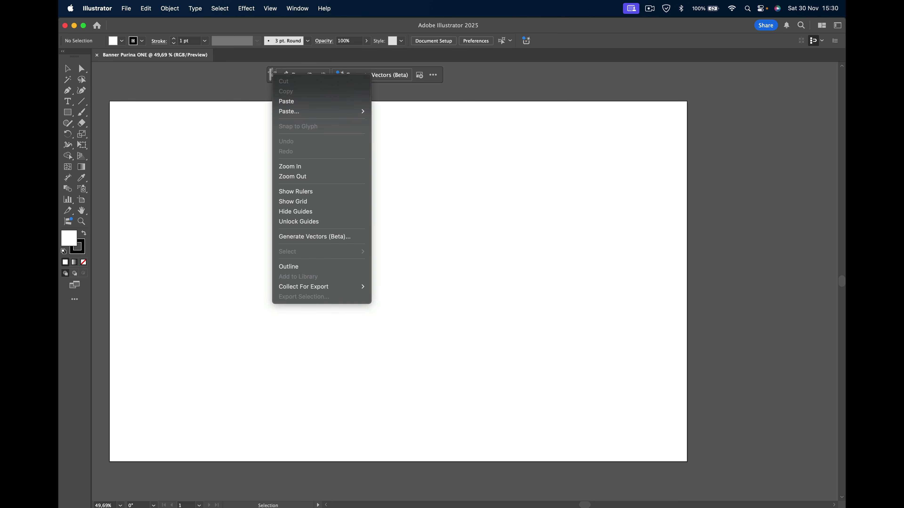
left_click(433, 76)
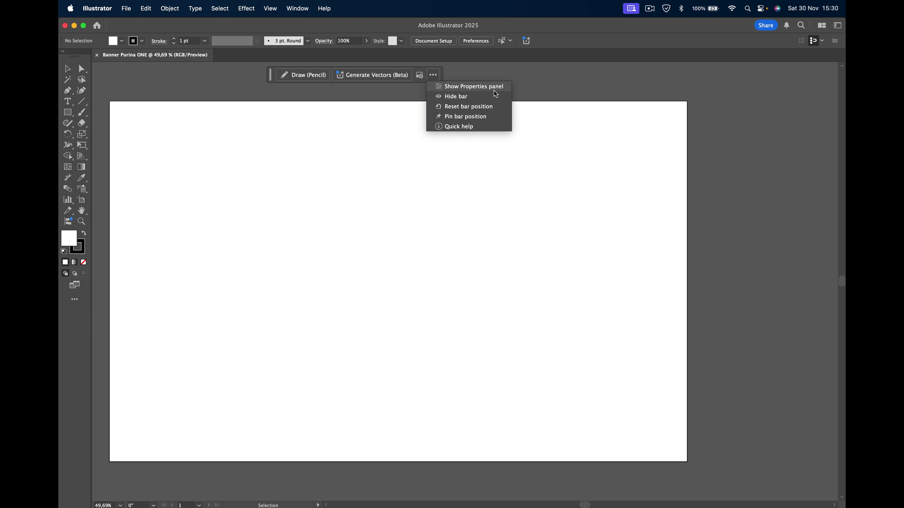
left_click(493, 101)
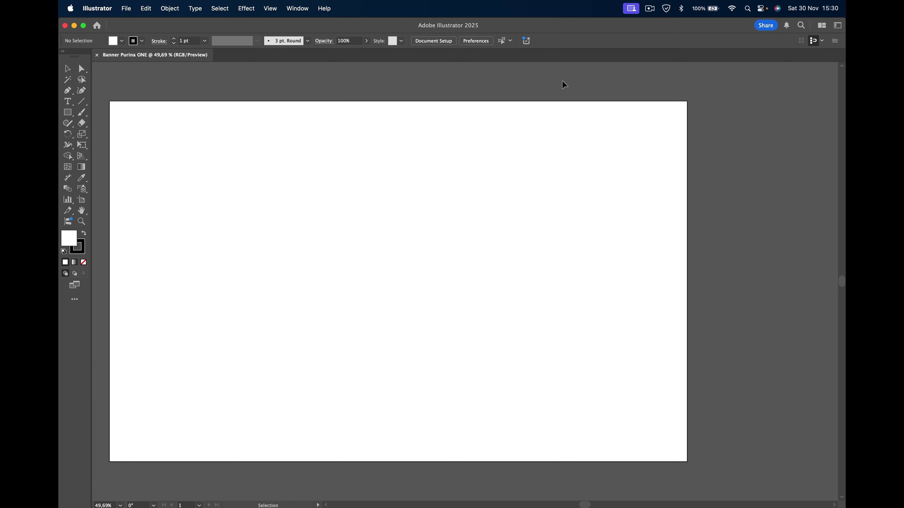
left_click(305, 11)
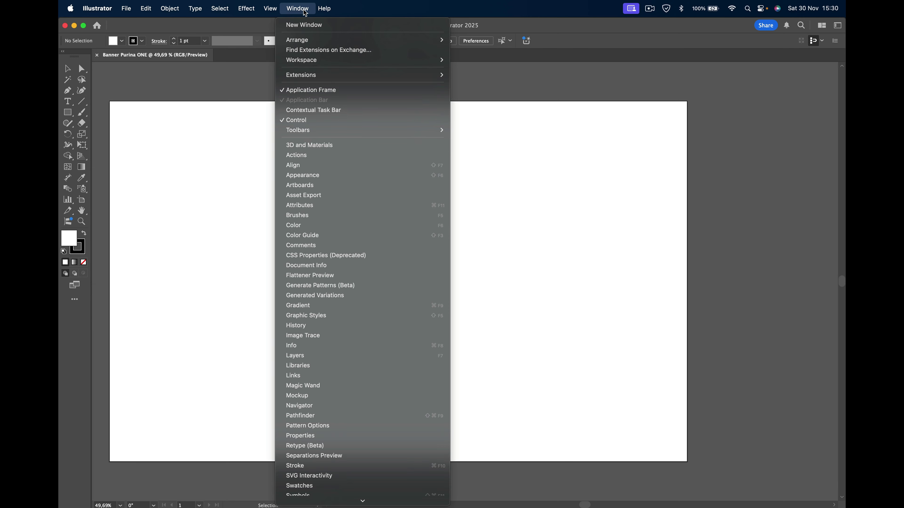
left_click(321, 111)
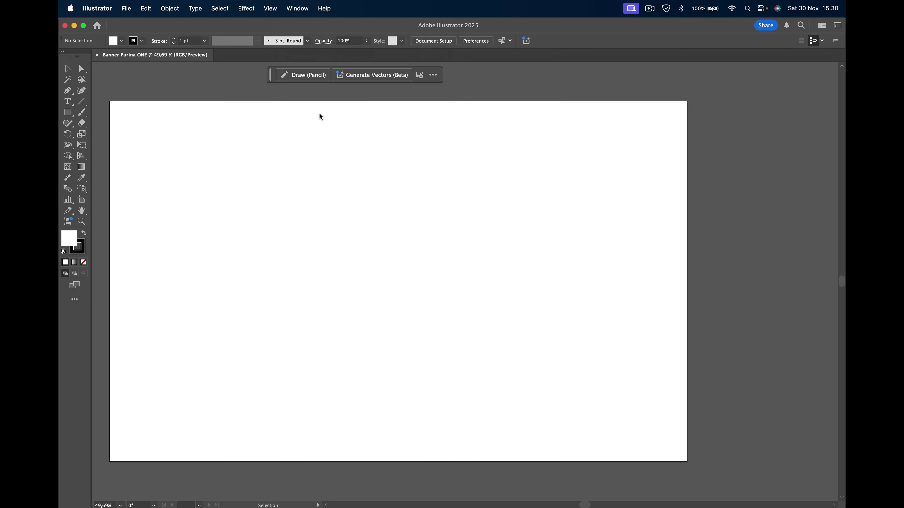
left_click(305, 9)
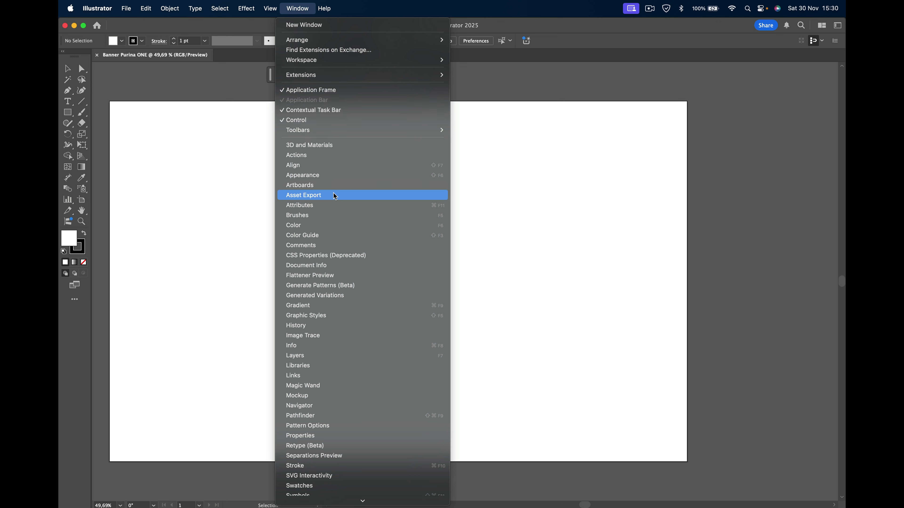
scroll(335, 195, "down", 3)
scroll(334, 195, "down", 4)
scroll(334, 196, "down", 1)
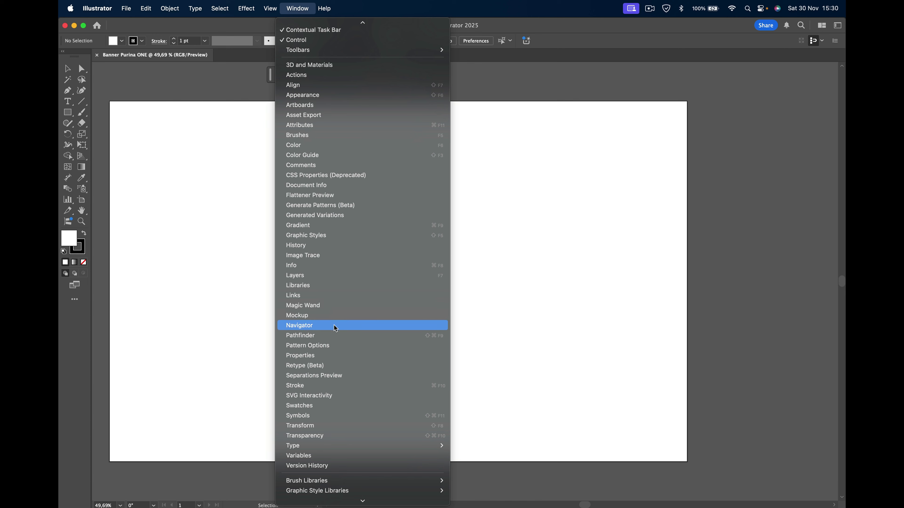
Step: Open the Properties panel and group Swatches and Symbols with it in a floating group
left_click(334, 356)
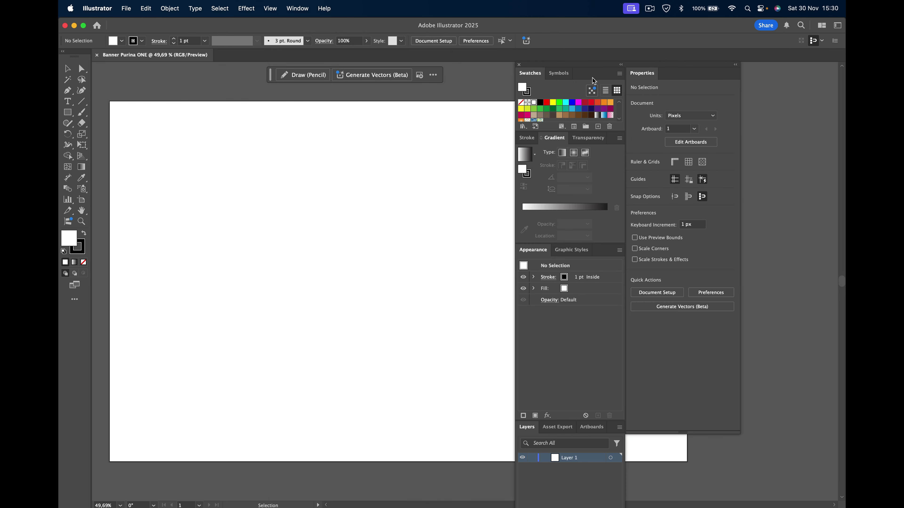
mouse_move(528, 73)
left_mouse_down()
mouse_move(643, 86)
mouse_move(666, 75)
left_mouse_up()
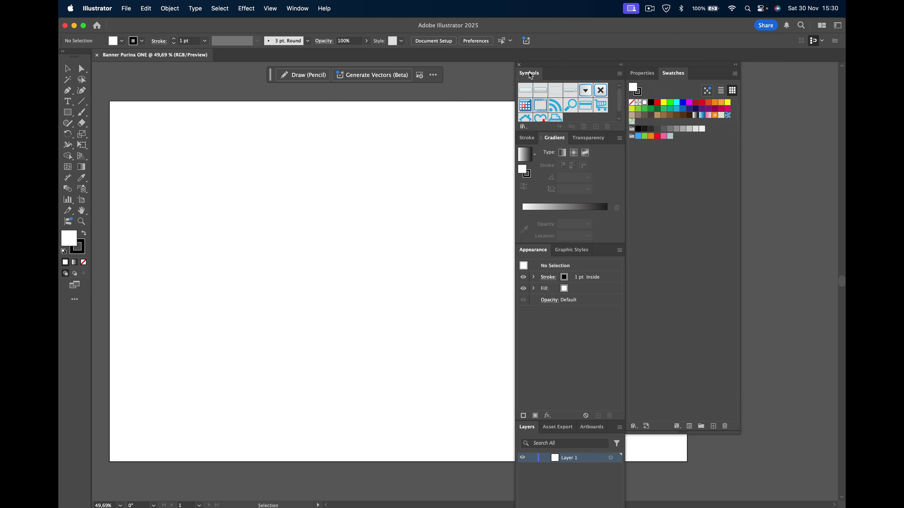
left_click_drag(588, 78, 689, 89)
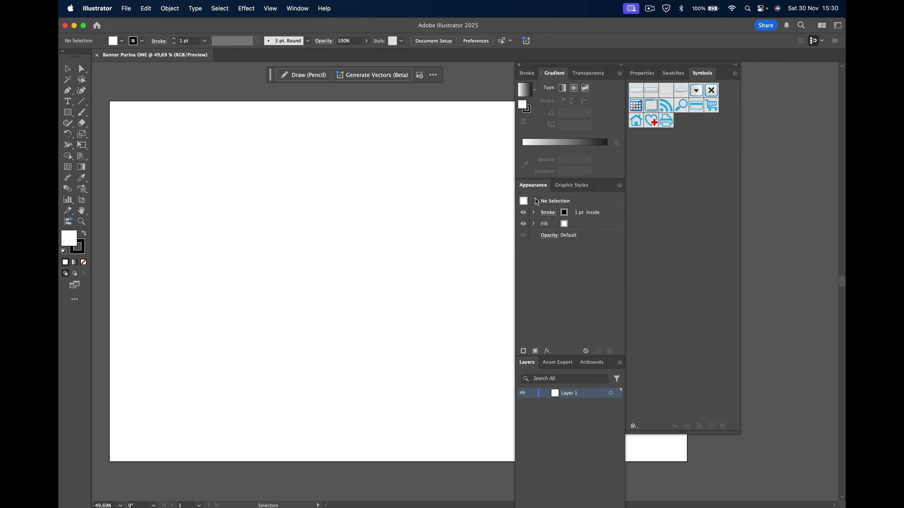
mouse_move(645, 65)
left_mouse_down()
mouse_move(750, 108)
mouse_move(844, 77)
left_mouse_up()
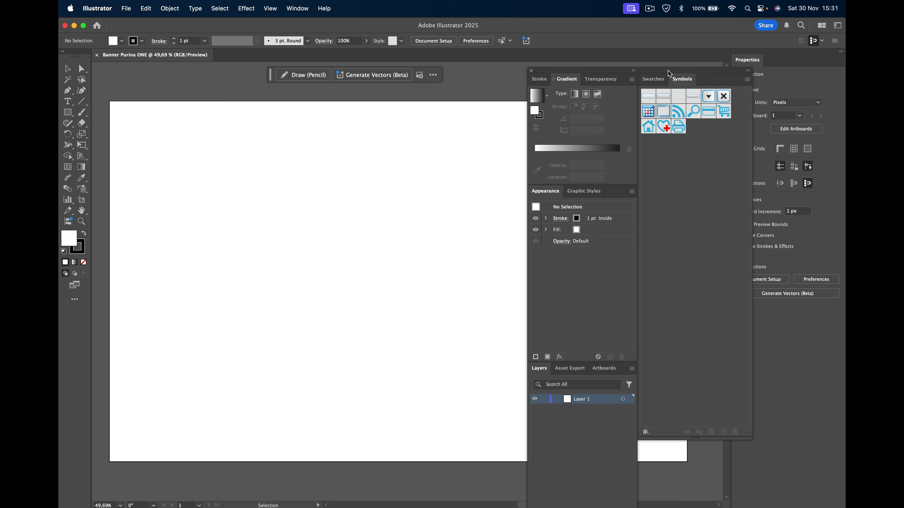
left_click_drag(668, 70, 574, 61)
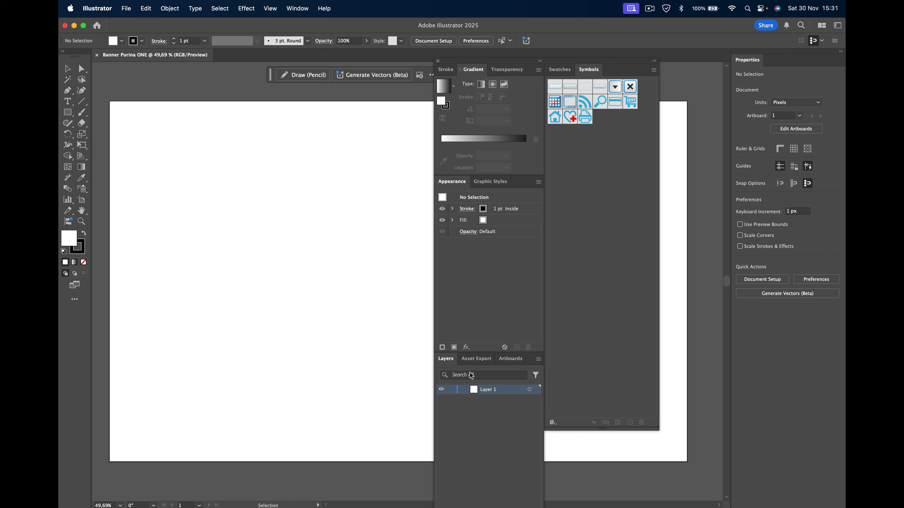
Step: Dock the Layers and Swatches panels on the right and close the floating group
mouse_move(446, 358)
left_mouse_down()
mouse_move(765, 345)
mouse_move(787, 47)
mouse_move(782, 60)
left_mouse_up()
left_click(757, 63)
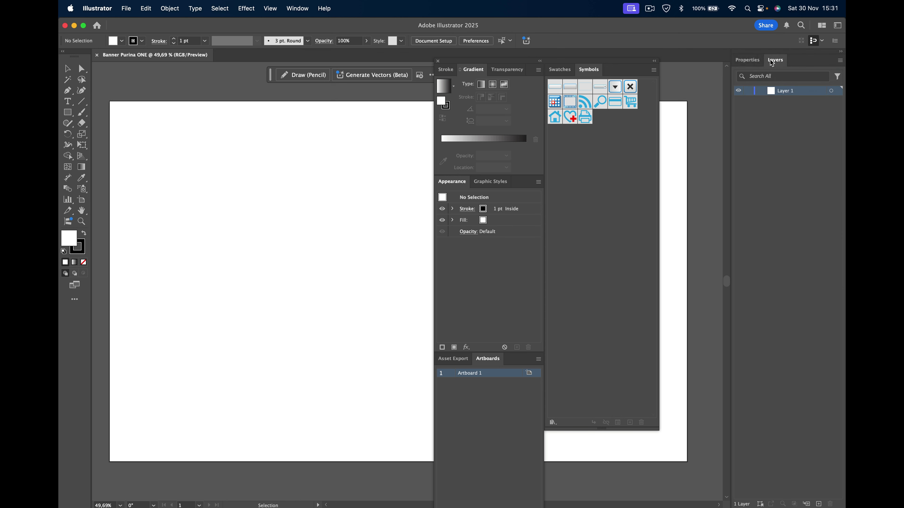
left_click(752, 60)
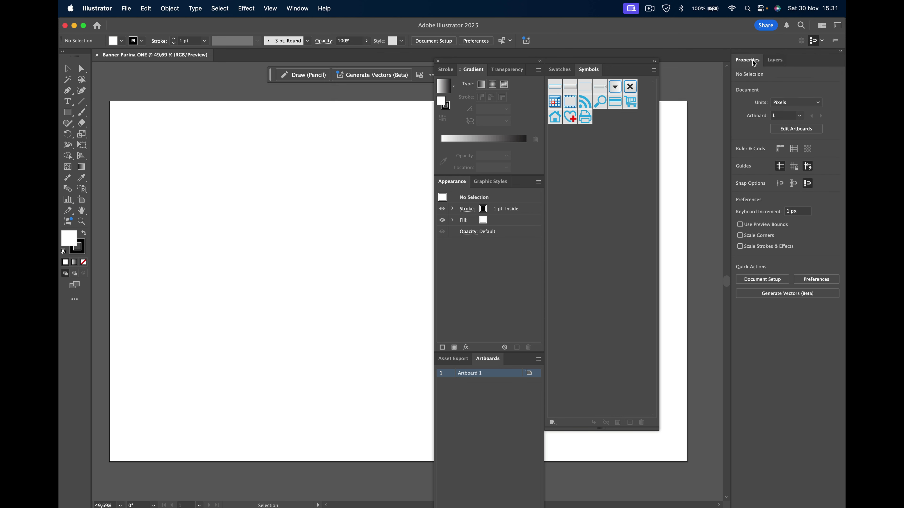
left_click(562, 70)
mouse_move(562, 70)
left_mouse_down()
mouse_move(781, 79)
mouse_move(799, 61)
left_mouse_up()
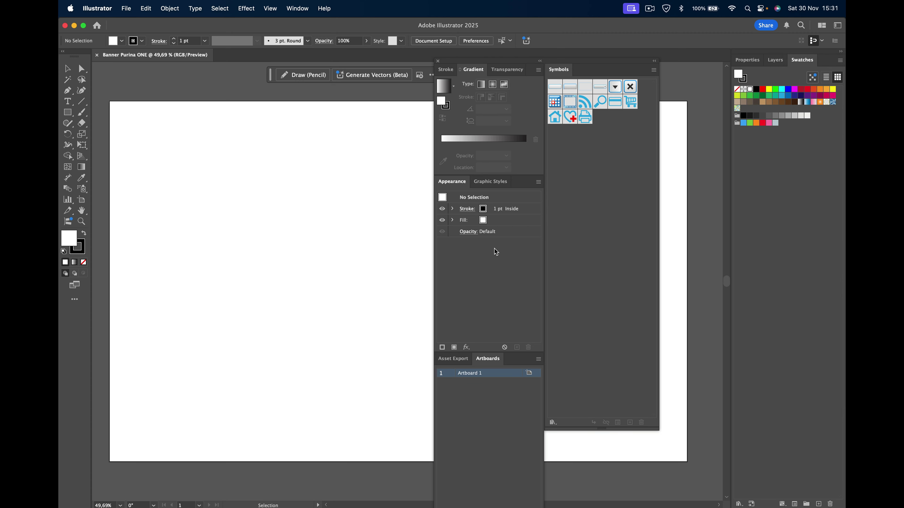
left_click(438, 61)
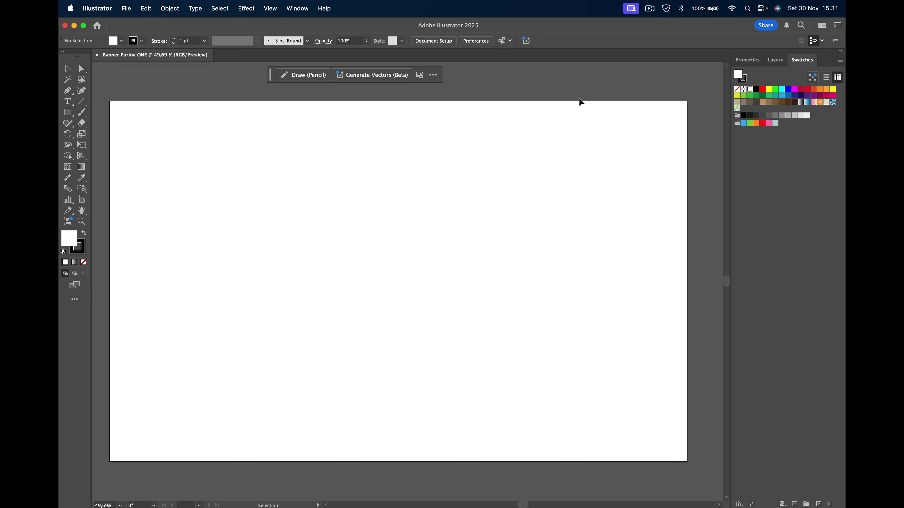
Step: Browse the Window menu without choosing anything, then show the Properties tab's document settings
left_click(305, 8)
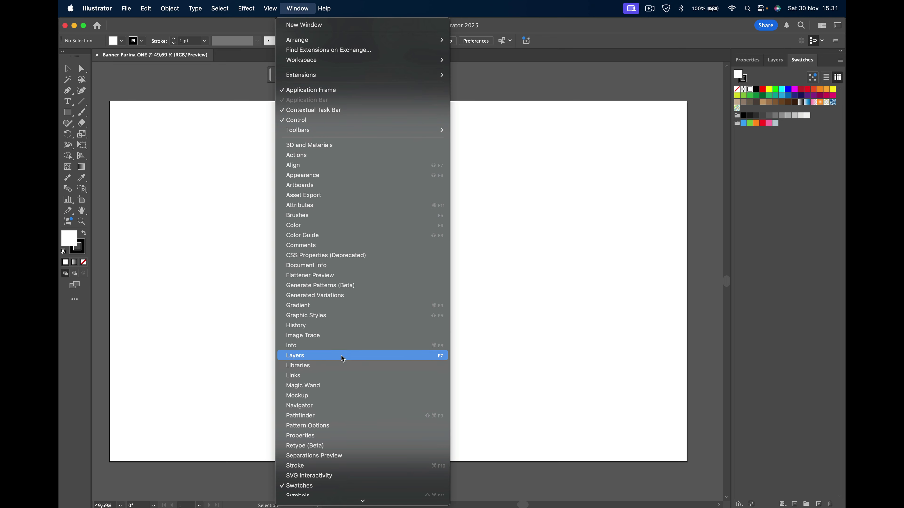
scroll(342, 257, "down", 2)
scroll(342, 257, "down", 2)
scroll(343, 257, "down", 1)
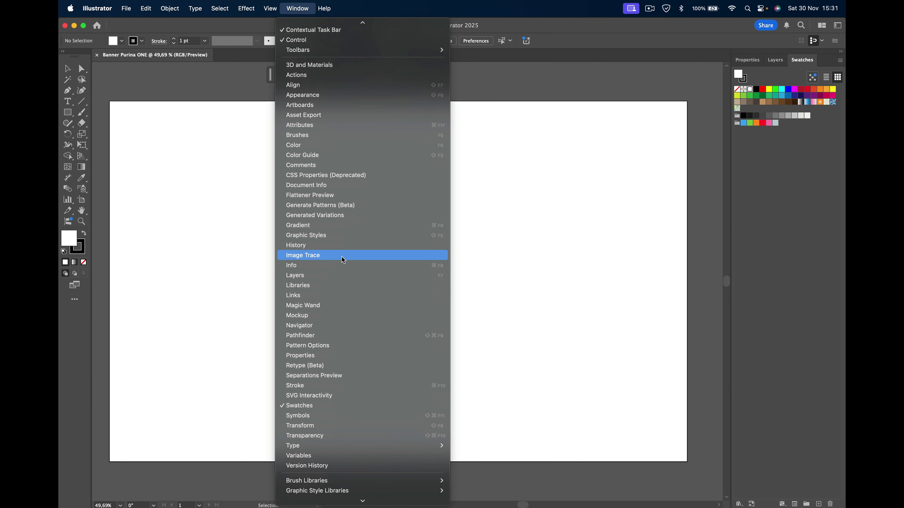
scroll(342, 259, "down", 2)
scroll(343, 260, "down", 1)
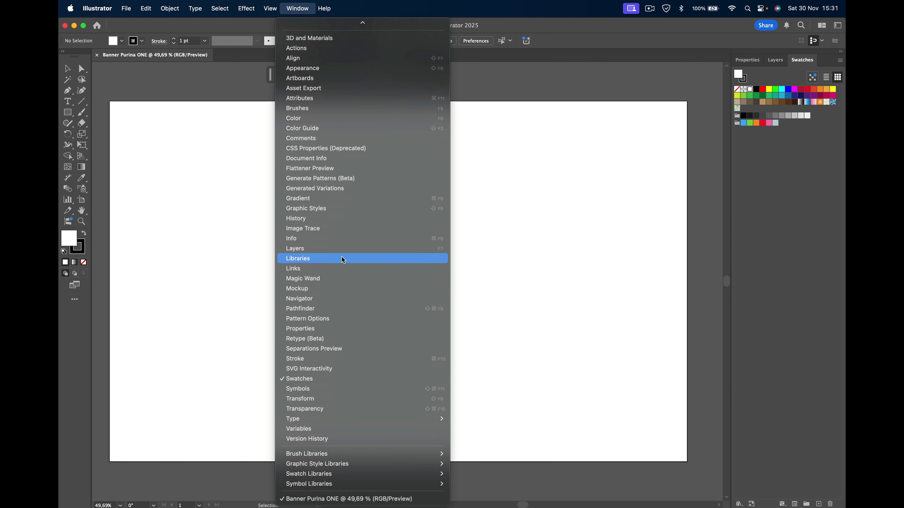
scroll(342, 257, "up", 5)
left_click(814, 157)
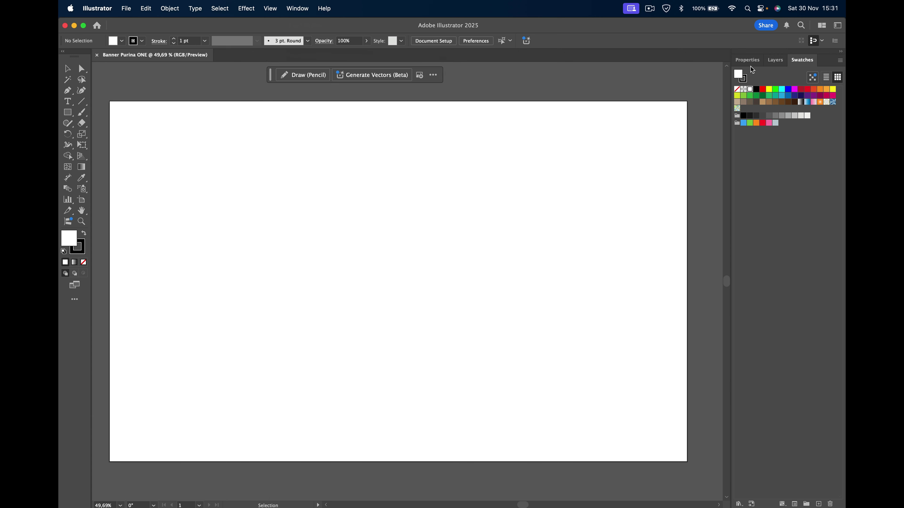
left_click(748, 59)
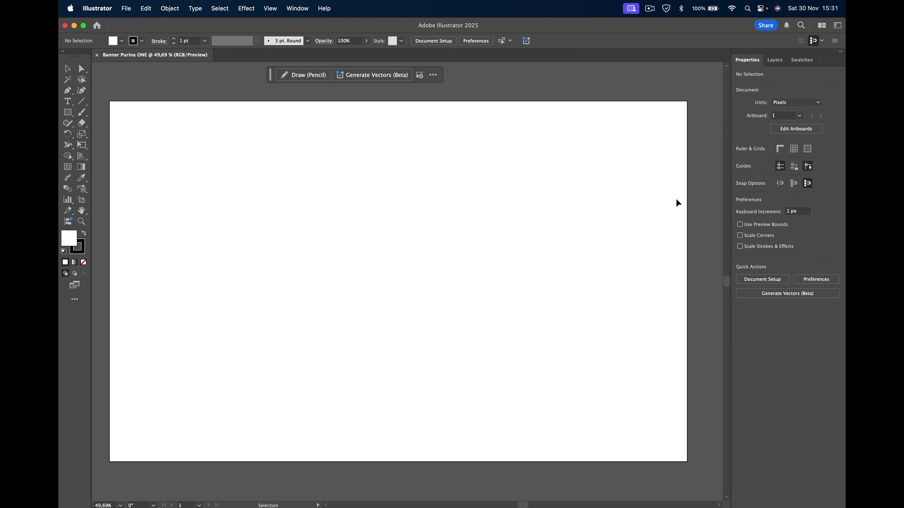
key("t")
left_click_drag(260, 186, 424, 301)
left_click(68, 73)
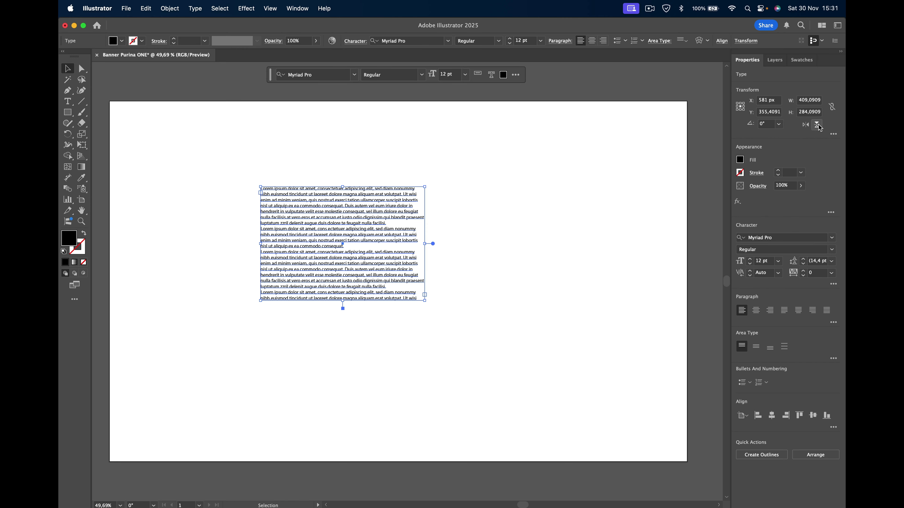
left_click(803, 100)
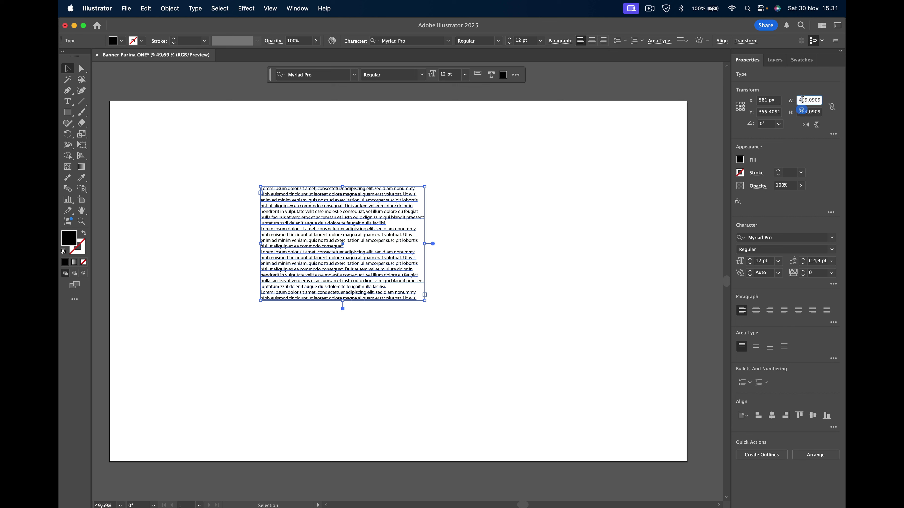
left_click(813, 111)
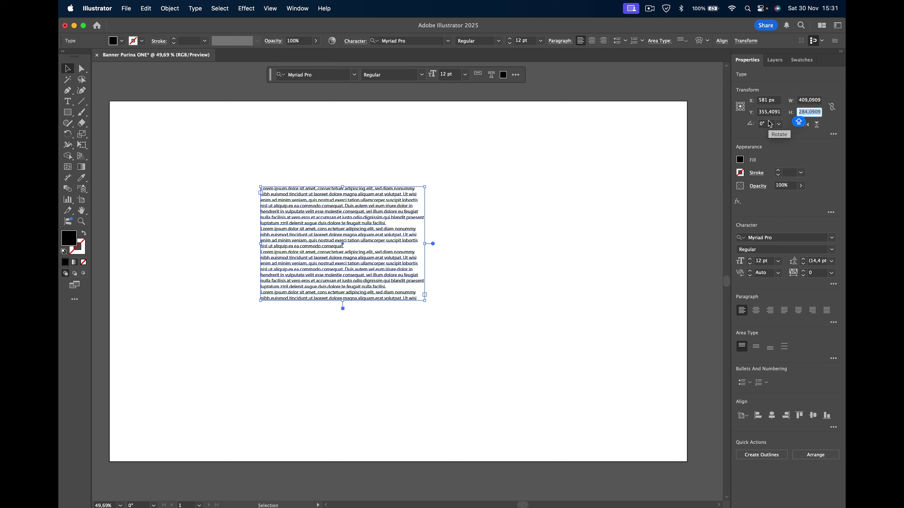
key("Return")
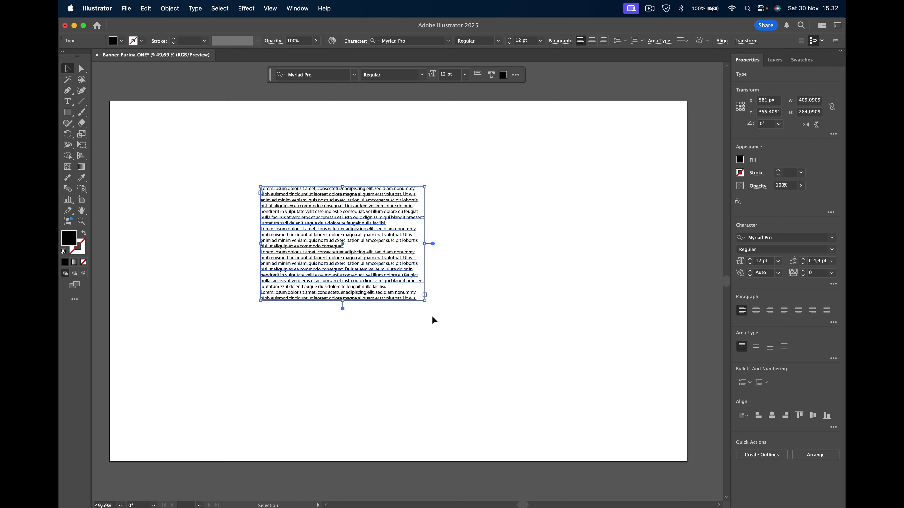
key("Delete")
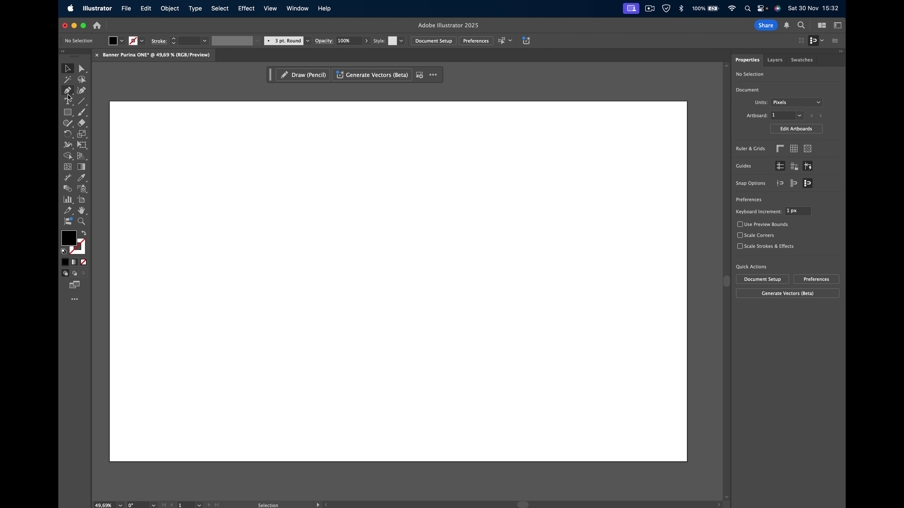
left_click(70, 112)
left_click_drag(262, 186, 433, 313)
key("v")
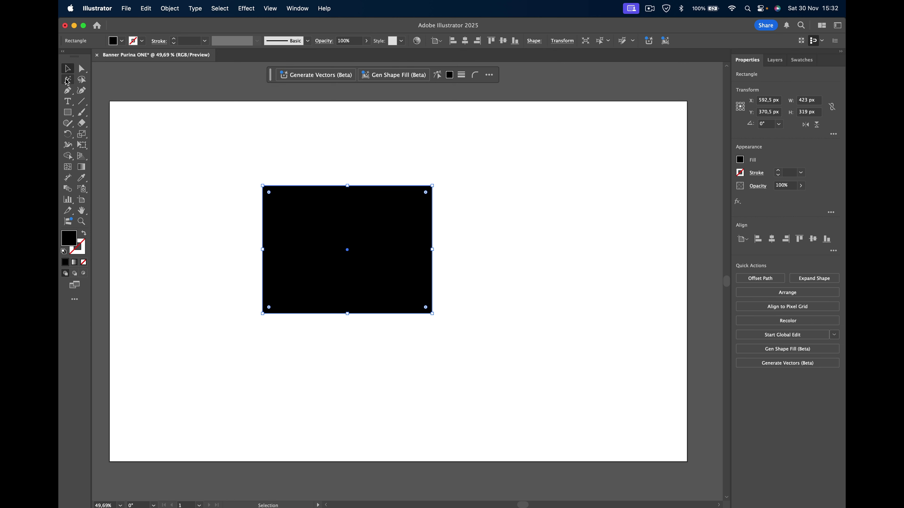
left_click_drag(68, 112, 107, 123)
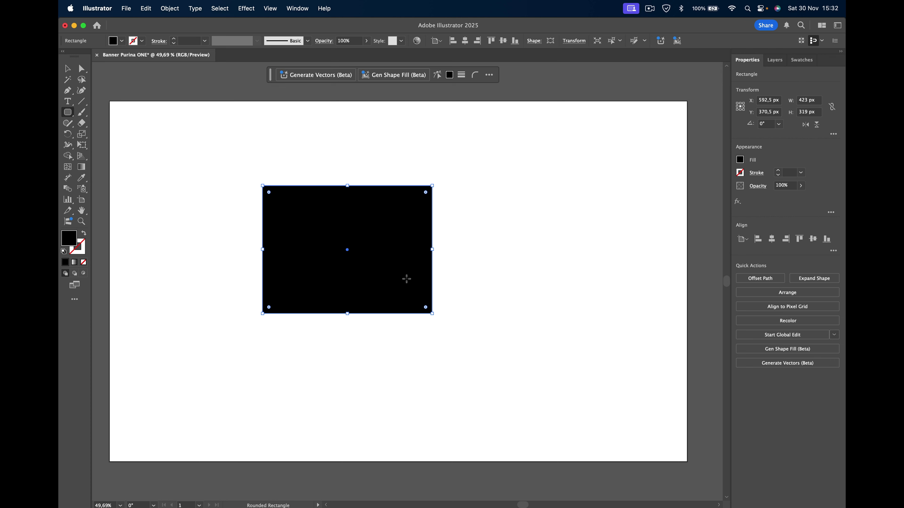
left_click_drag(407, 280, 511, 383)
left_click(67, 68)
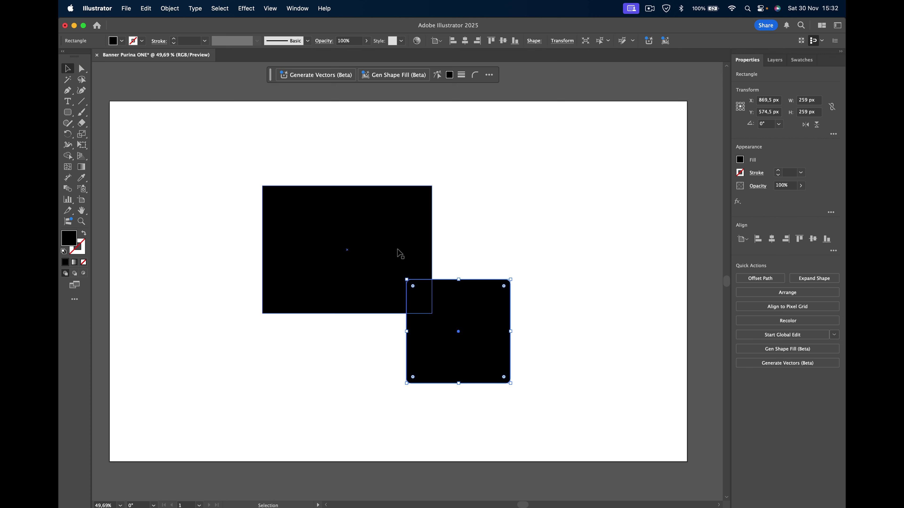
left_click(336, 219, "shift")
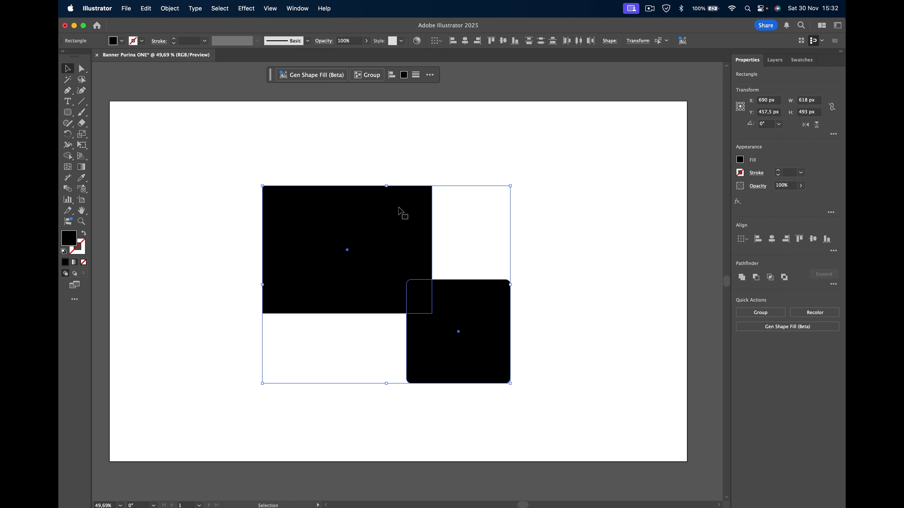
key("Delete")
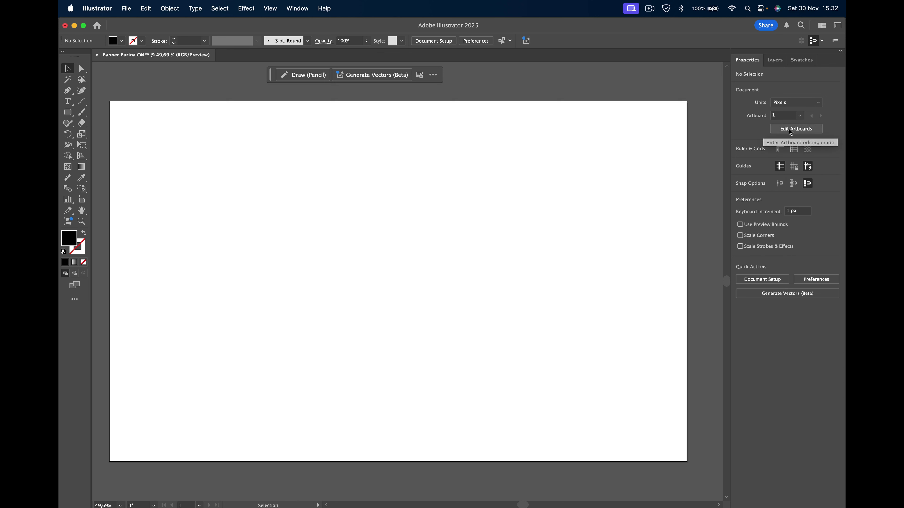
Step: Switch document units to Points and back to Pixels, then edit Artboard 1
left_click(789, 103)
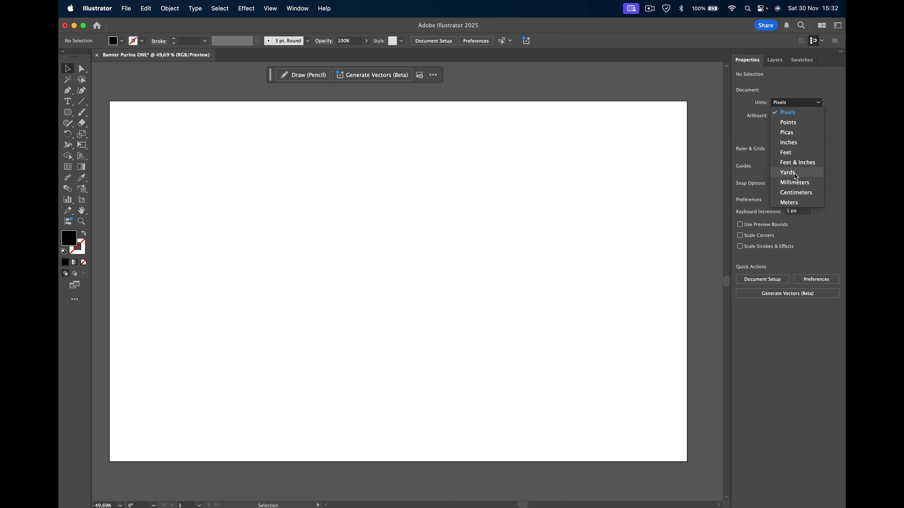
left_click(810, 84)
left_click(805, 102)
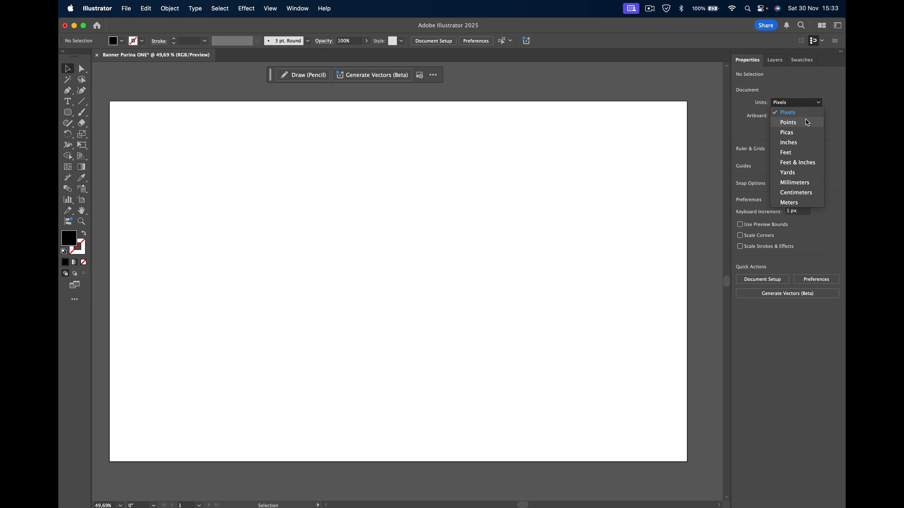
left_click(807, 123)
left_click(807, 103)
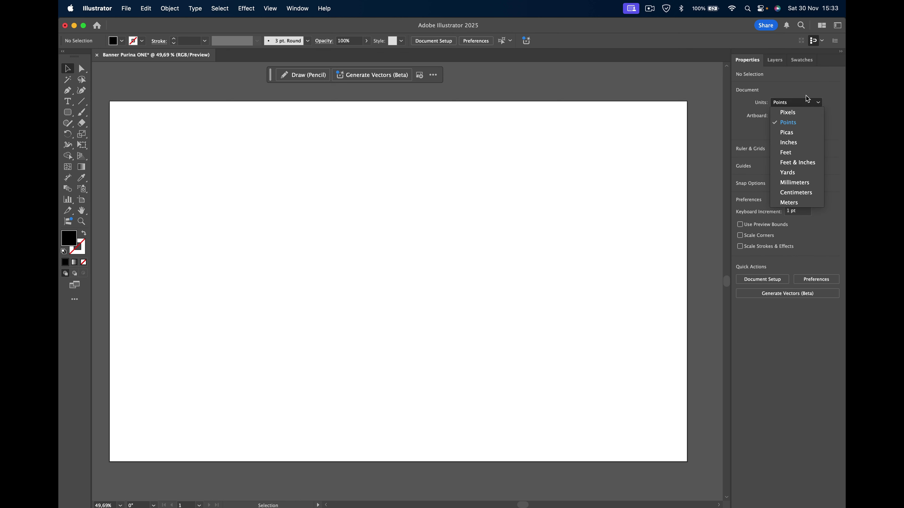
left_click(808, 113)
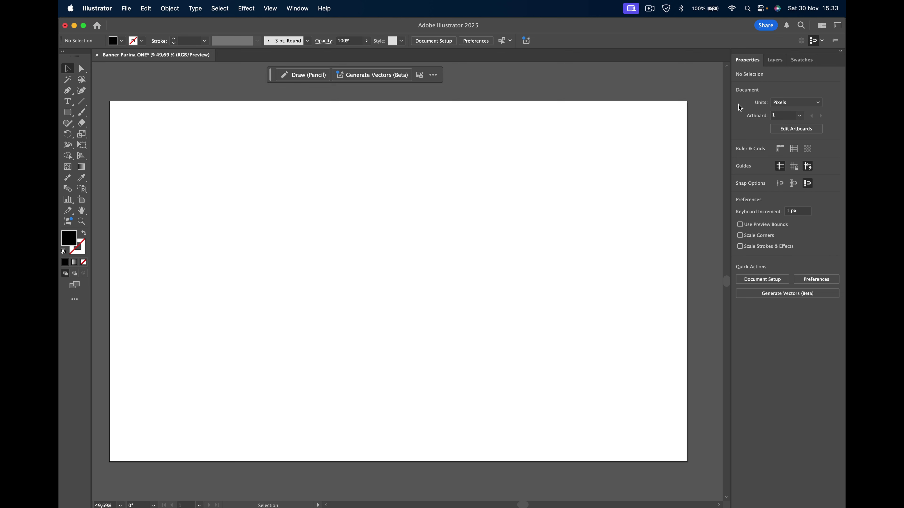
left_click(782, 131)
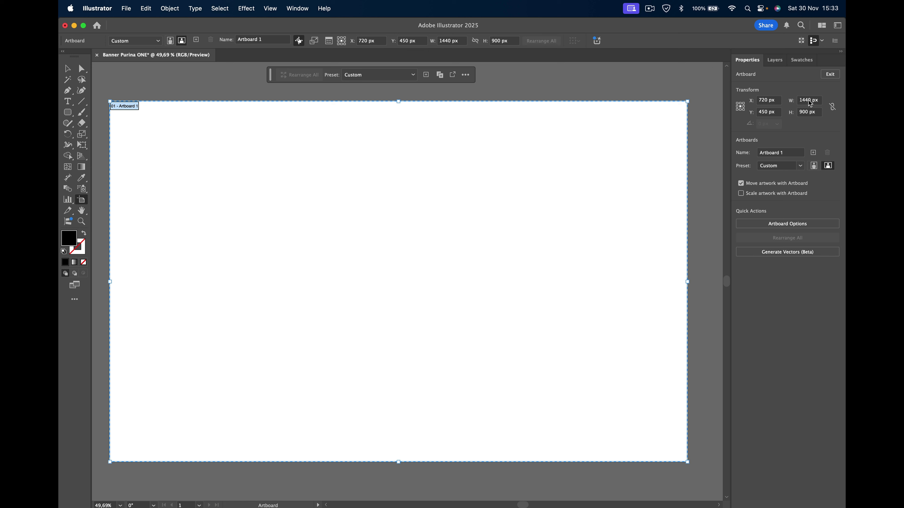
Step: Enter 1446 x 600 px, then try a linked proportional 1500 px width
left_click(810, 103)
type("6")
left_click(802, 116)
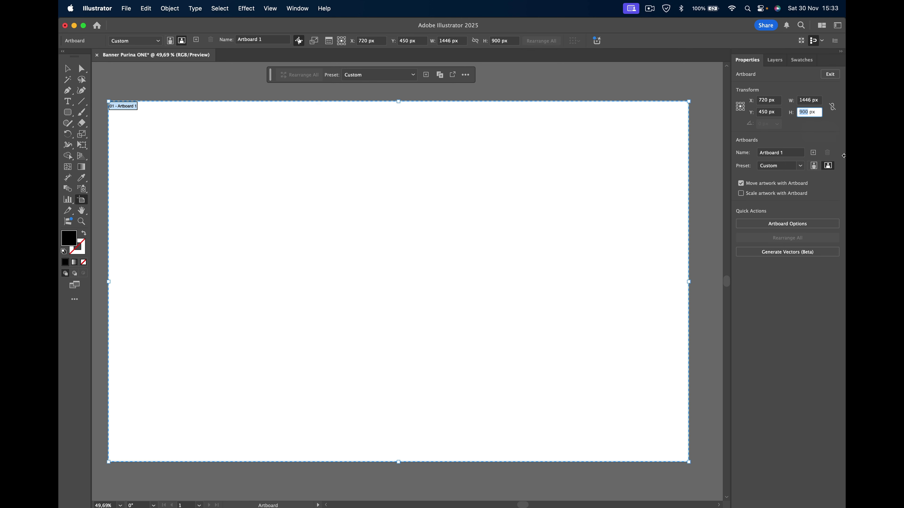
type("6")
left_click(809, 101)
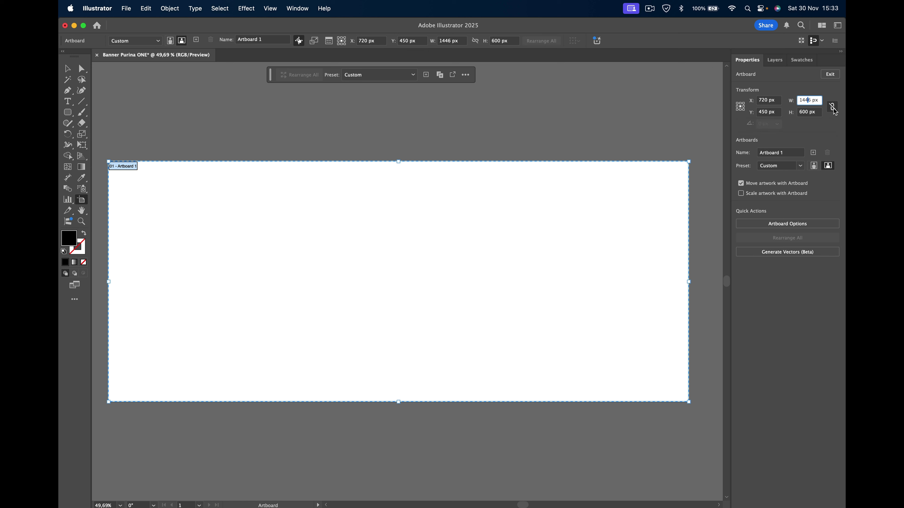
left_click(833, 107)
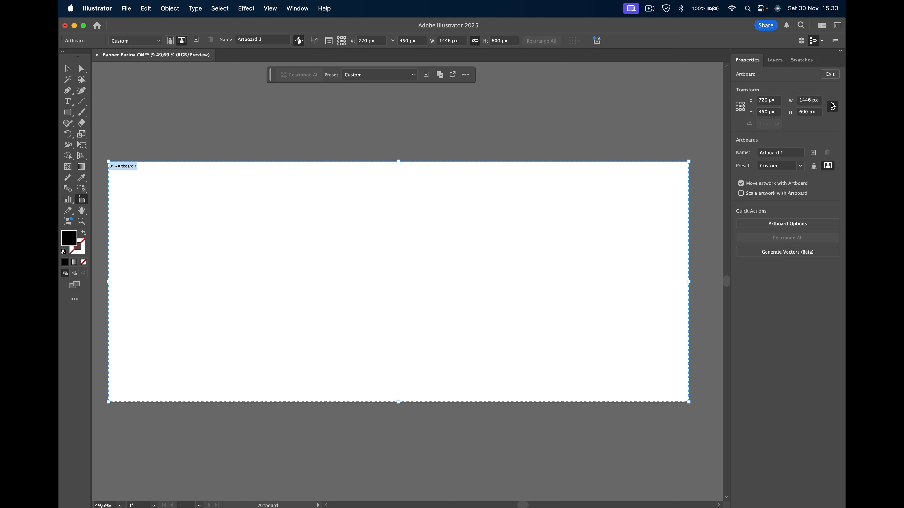
key("Tab")
type("150")
key("Return")
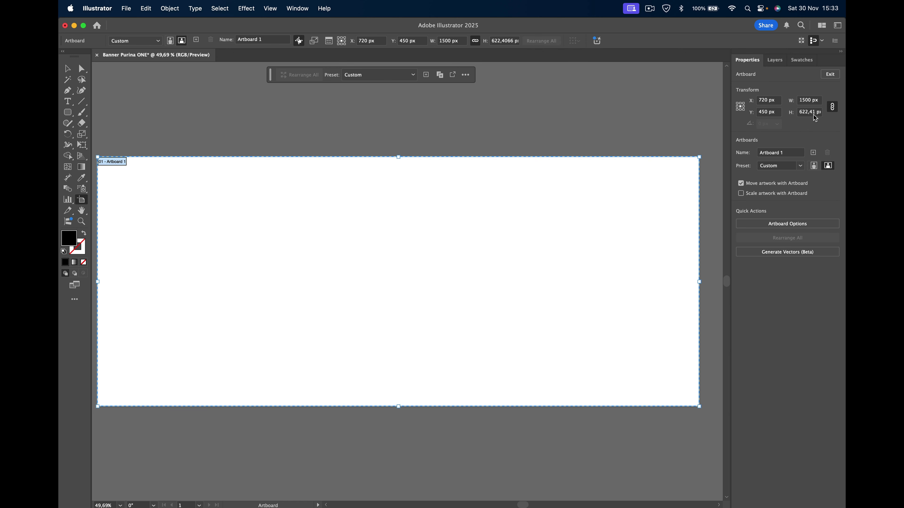
Step: Unlink proportions and set the artboard back to 1446 px wide by 600 px high
left_click(832, 107)
double_click(808, 100)
type("1446")
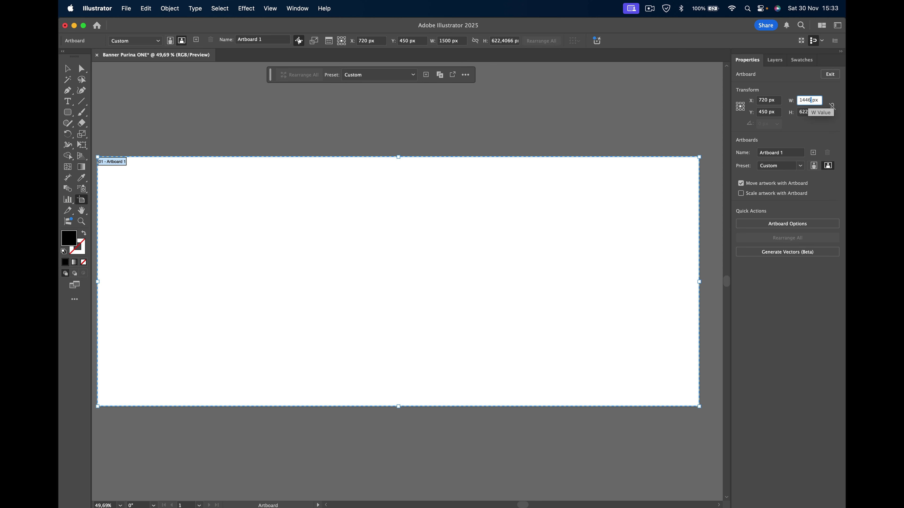
left_click(804, 113)
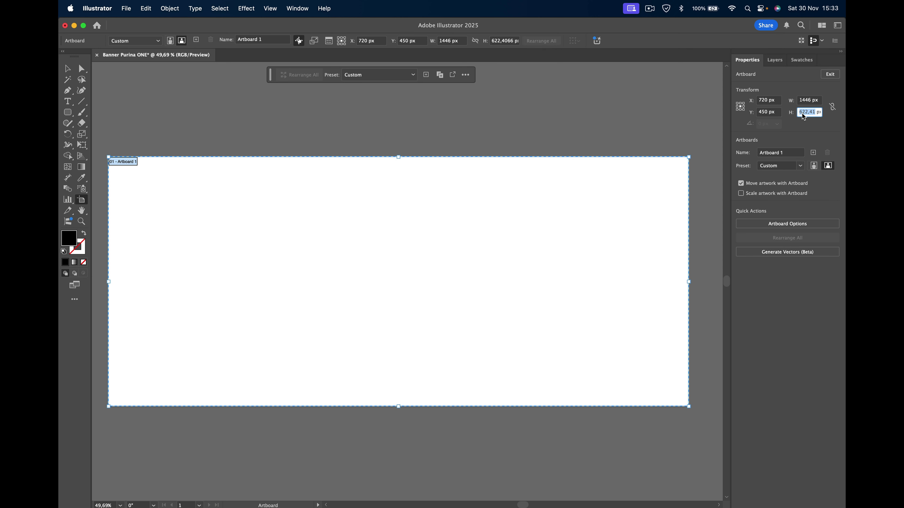
type("600")
left_click(808, 100)
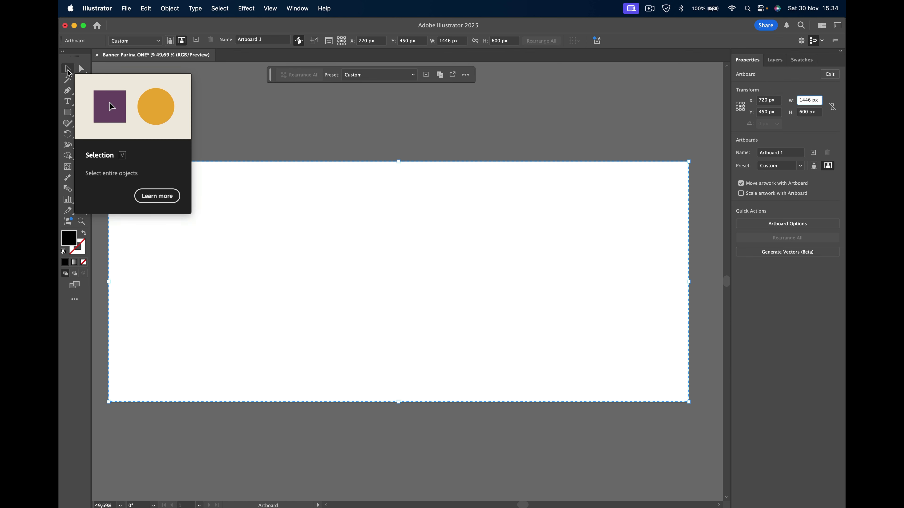
Step: Exit artboard editing, zoom out around the 1446 x 600 artboard, and re-enter with Shift+O
left_click(833, 76)
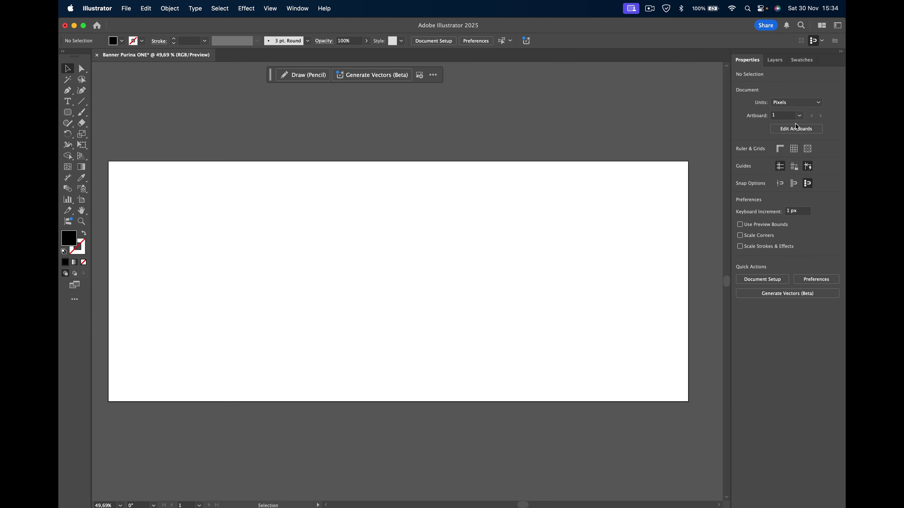
left_click(796, 130)
key("z")
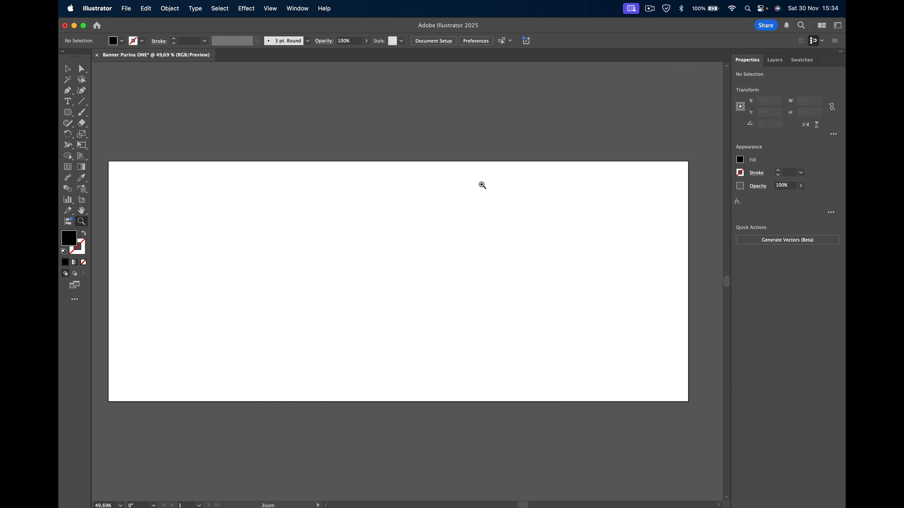
left_click(480, 194, "alt")
left_click_drag(541, 209, 315, 189)
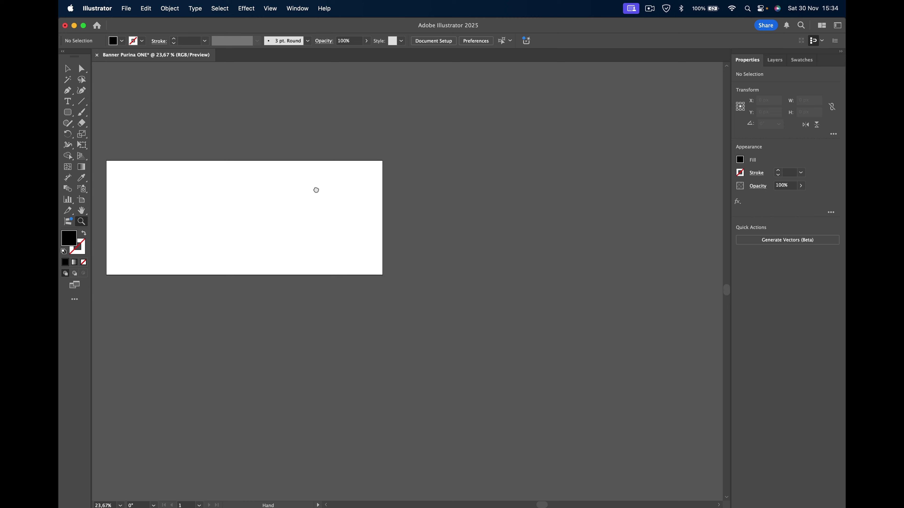
key("shift+o")
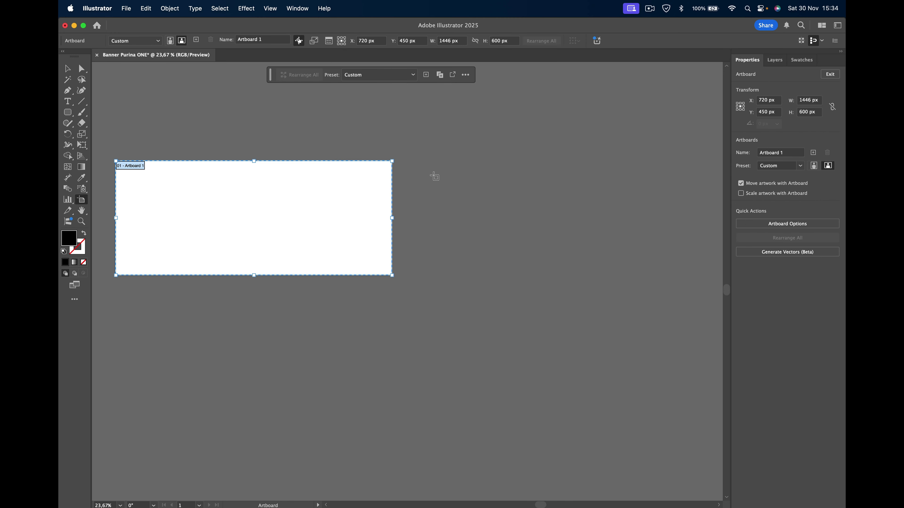
mouse_move(415, 161)
left_mouse_down()
mouse_move(572, 374)
mouse_move(609, 446)
left_mouse_up()
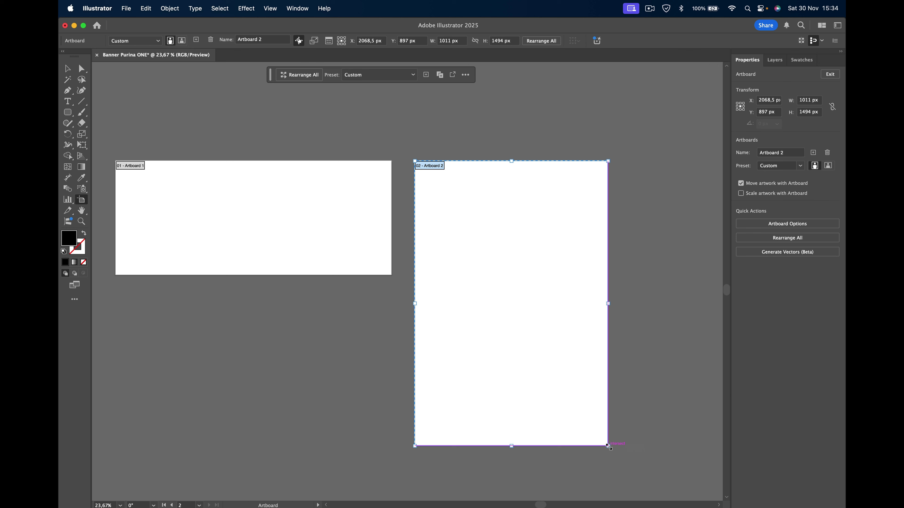
left_click(411, 129)
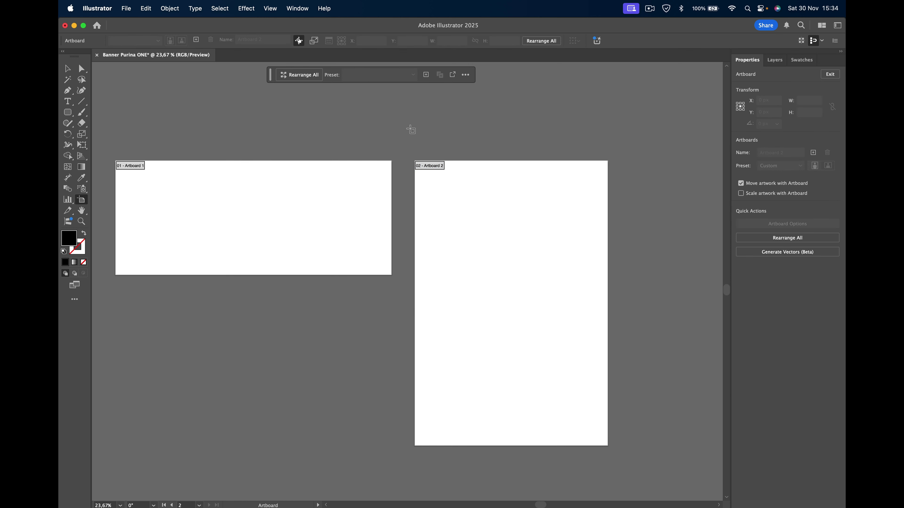
left_click_drag(431, 129, 520, 156)
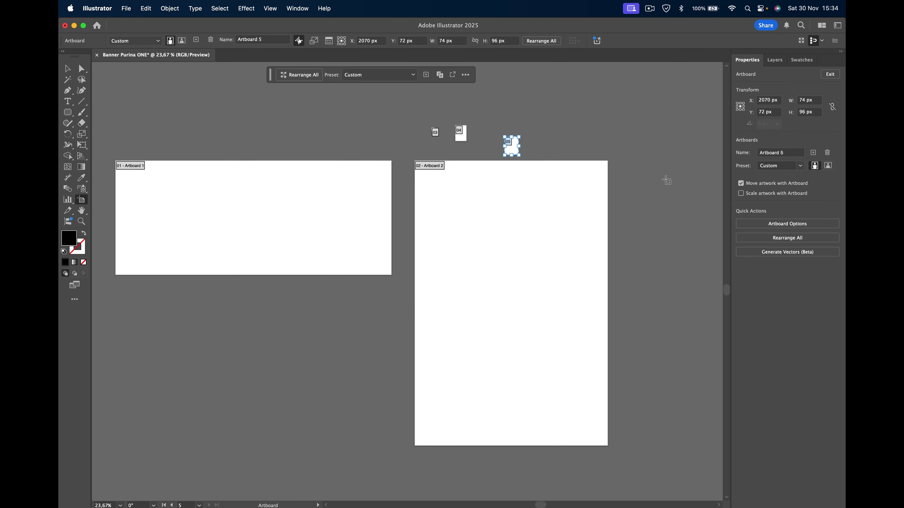
left_click(68, 68)
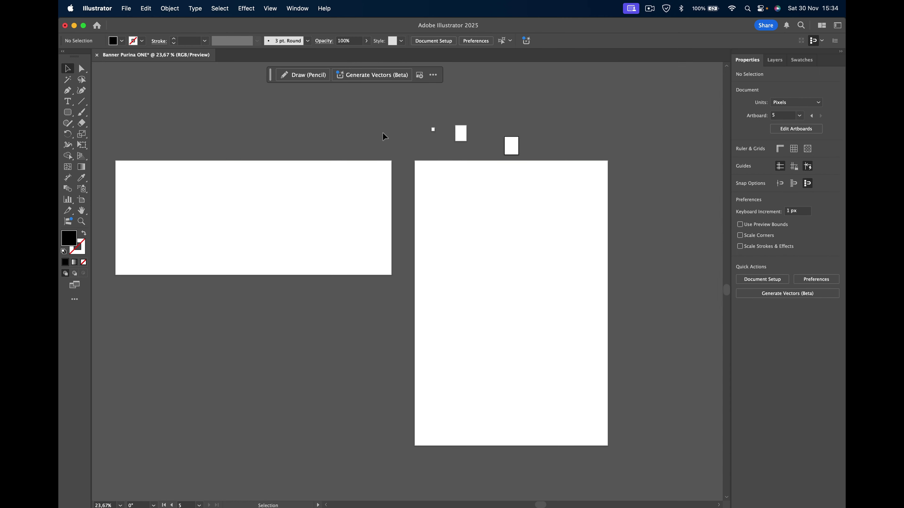
left_click(803, 130)
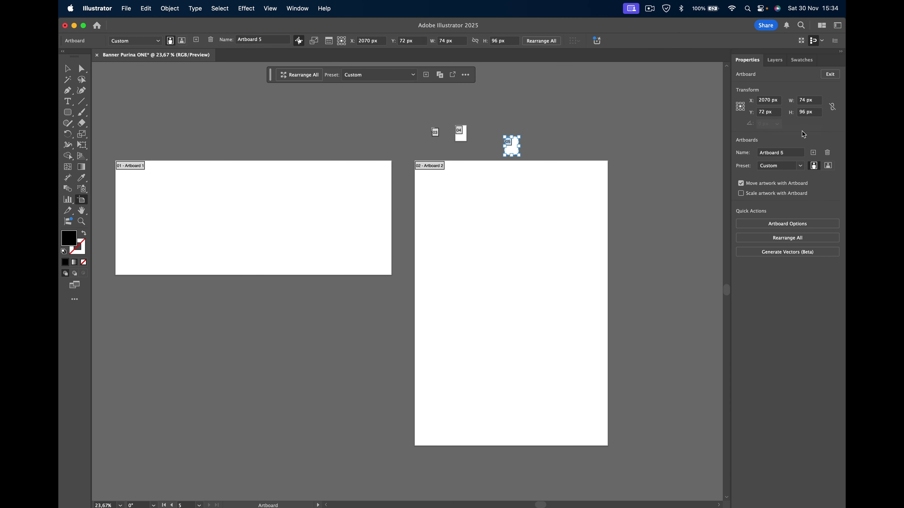
key("Delete")
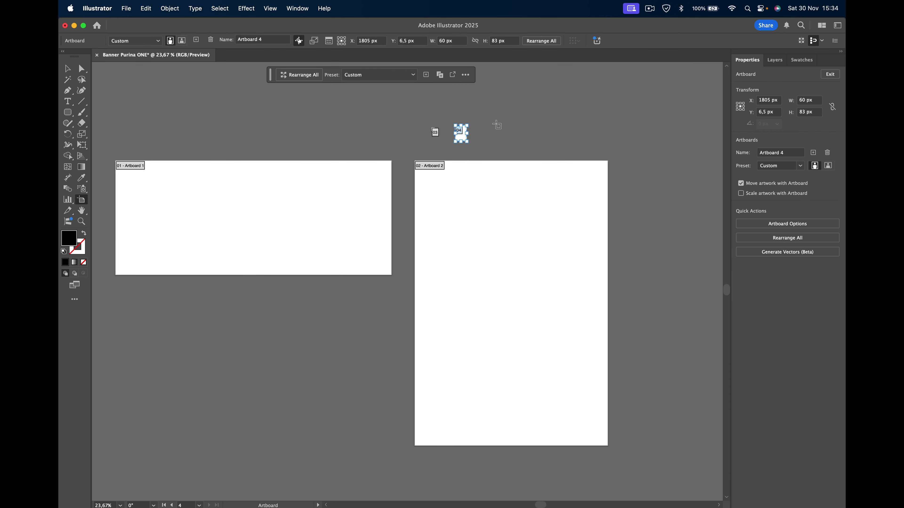
key("Delete")
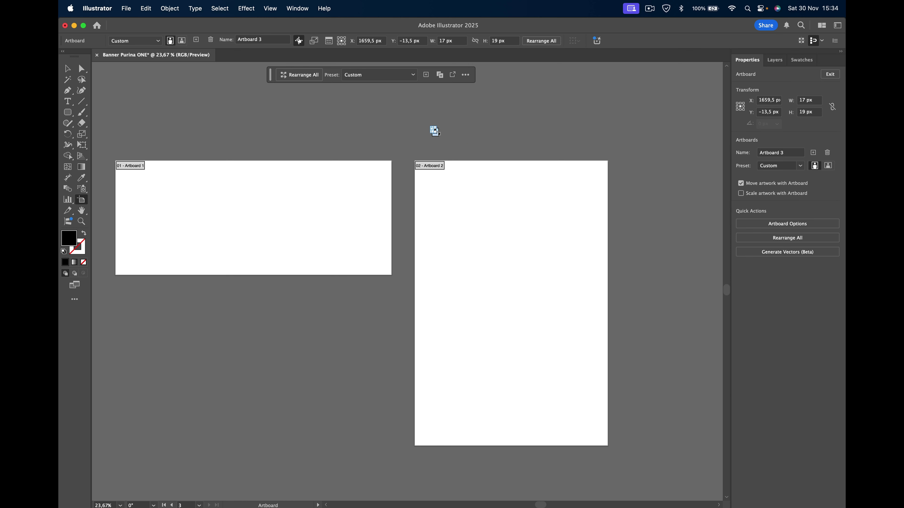
key("Delete")
key("Delete")
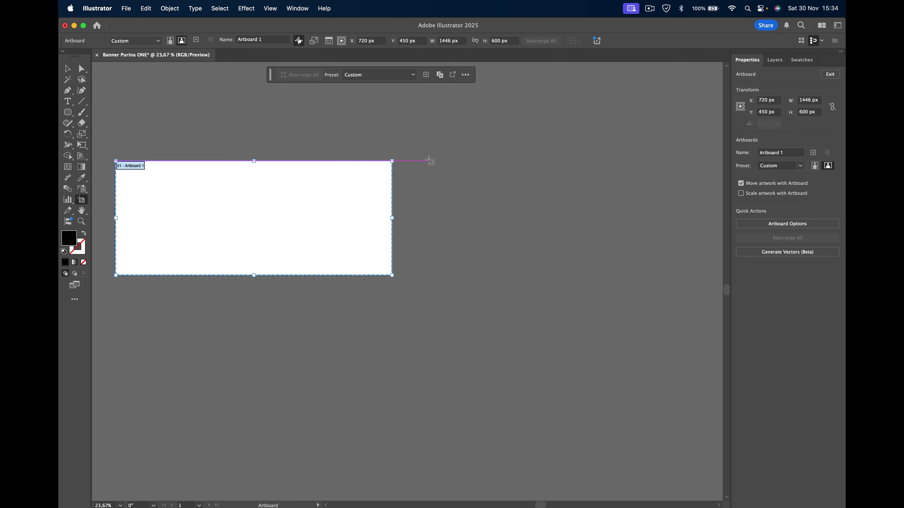
left_click_drag(429, 161, 587, 339)
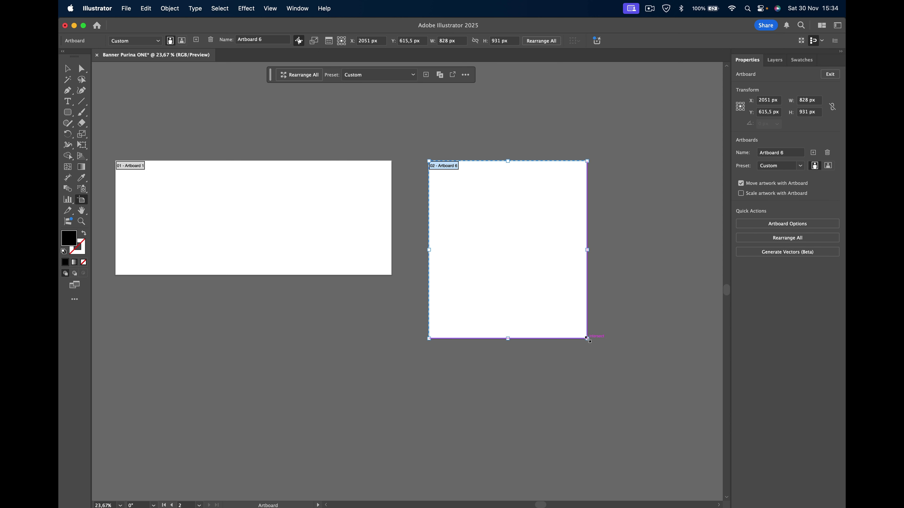
double_click(803, 101)
left_click(299, 189)
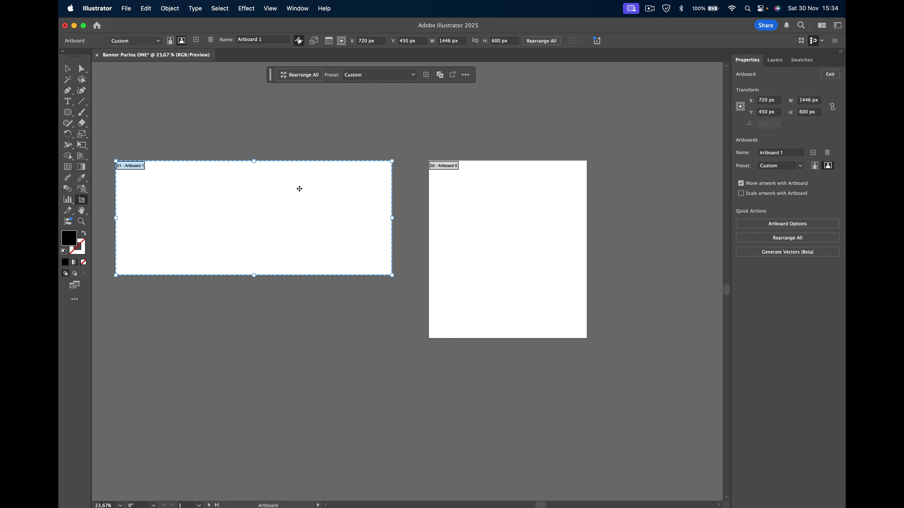
left_click(528, 207)
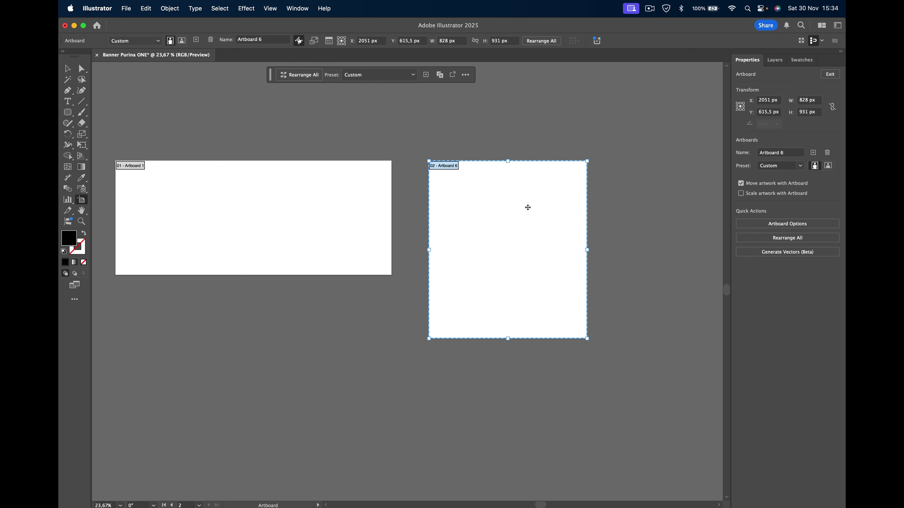
key("Delete")
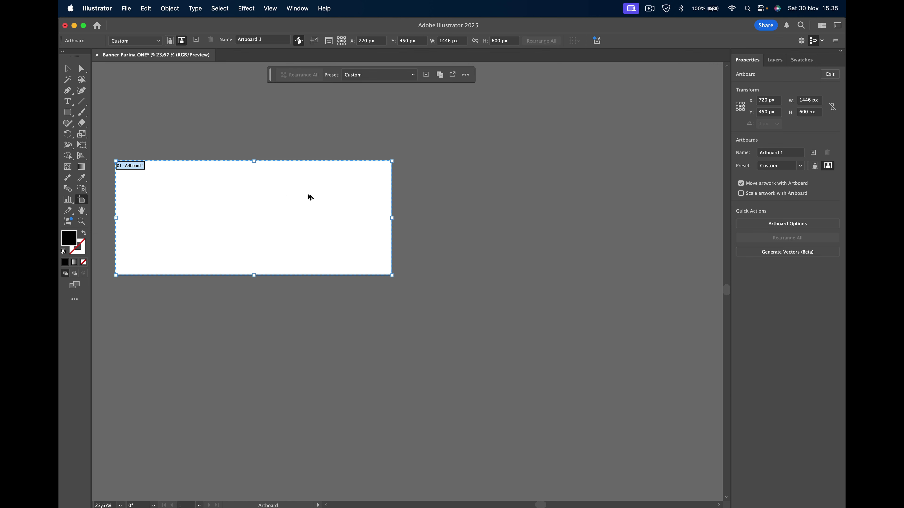
Step: Alt-drag the banner artboard to make a copy on its right, and start renaming both artboards
left_click_drag(278, 190, 576, 196)
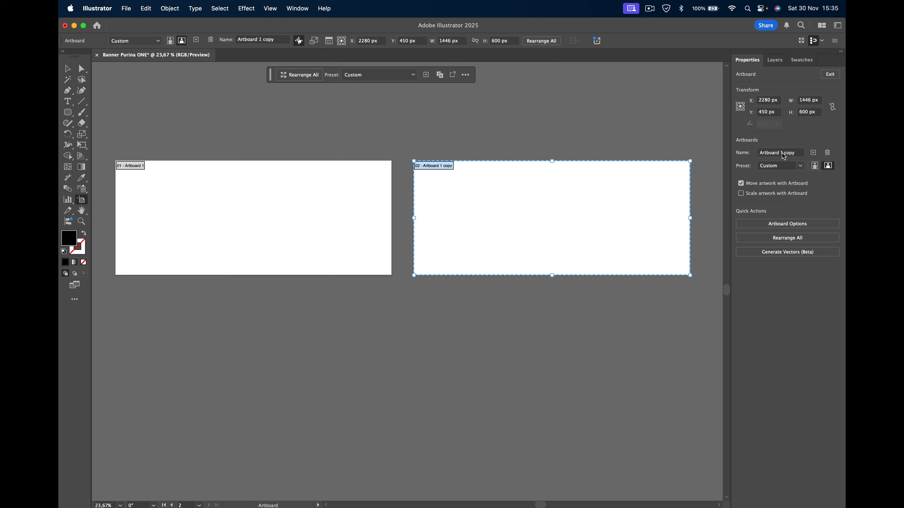
double_click(787, 153)
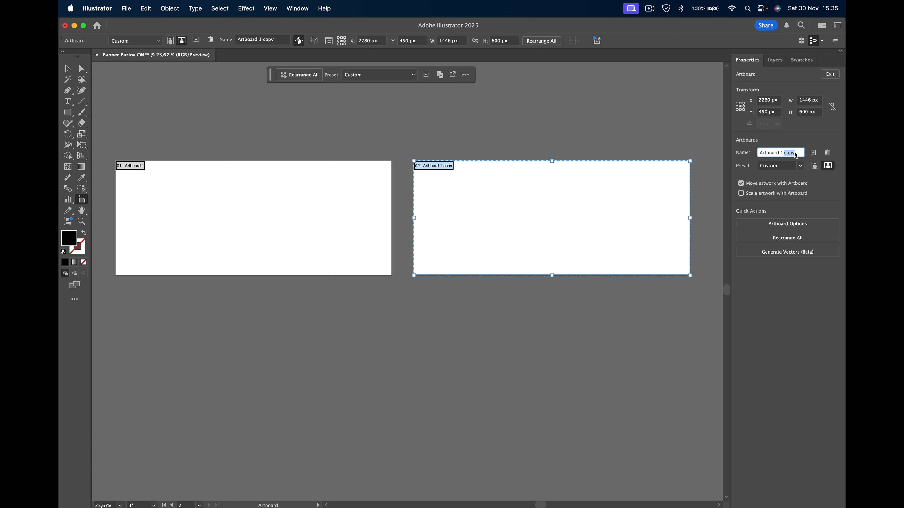
triple_click(788, 153)
type("Página 2")
left_click(331, 196)
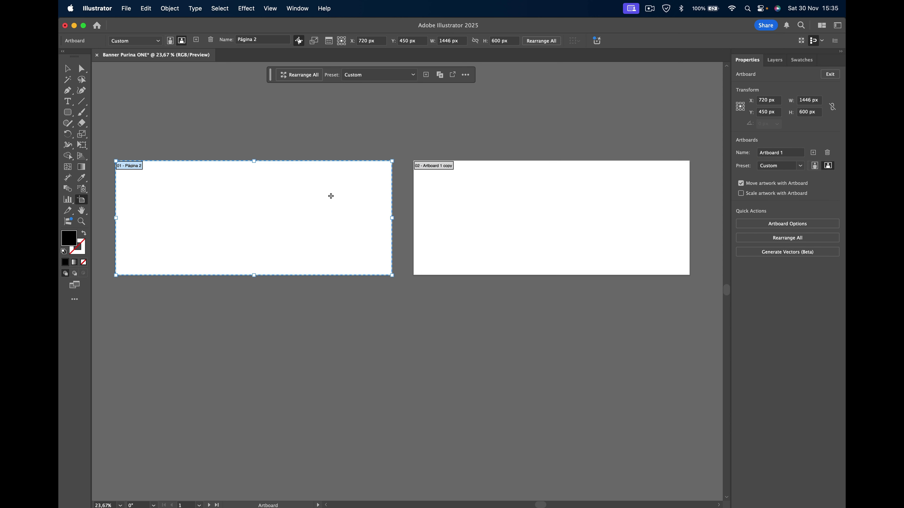
left_click(782, 157)
triple_click(781, 155)
type("Página")
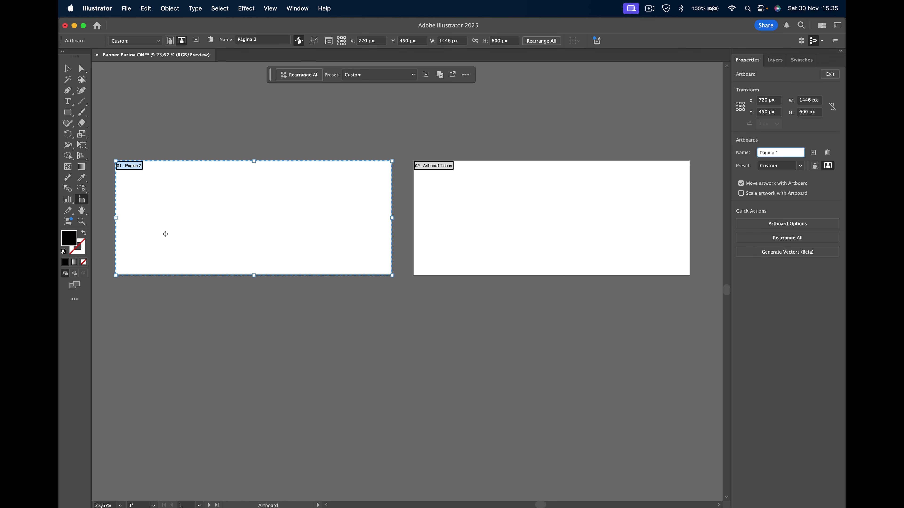
Step: Rename the two artboards Página_02 and Página_01
left_click(510, 177)
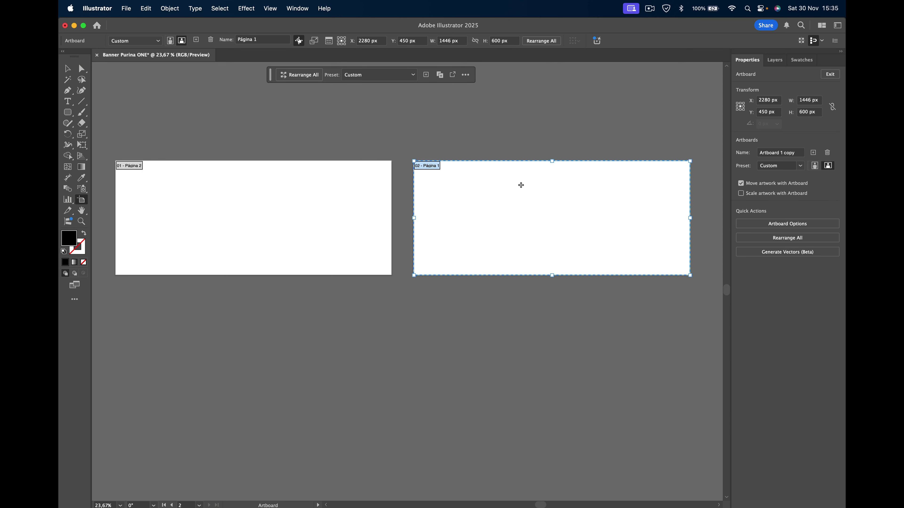
left_click(320, 189)
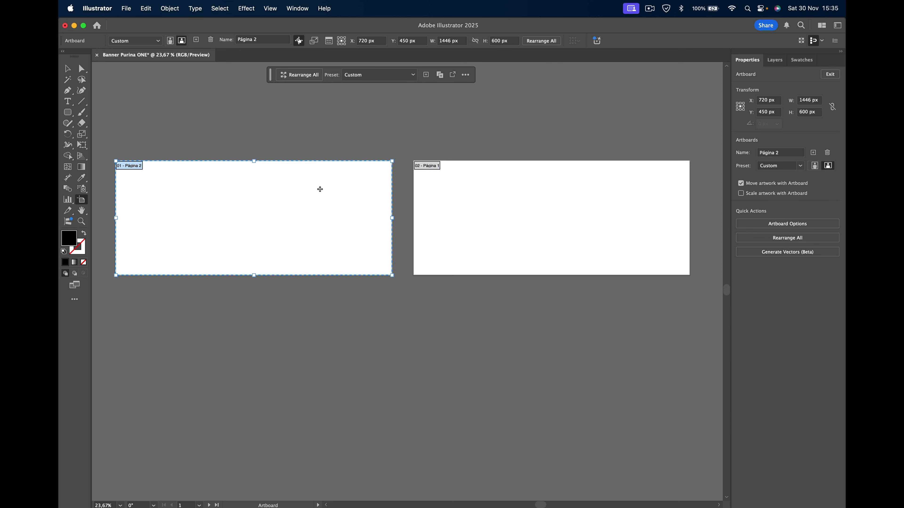
left_click(473, 186)
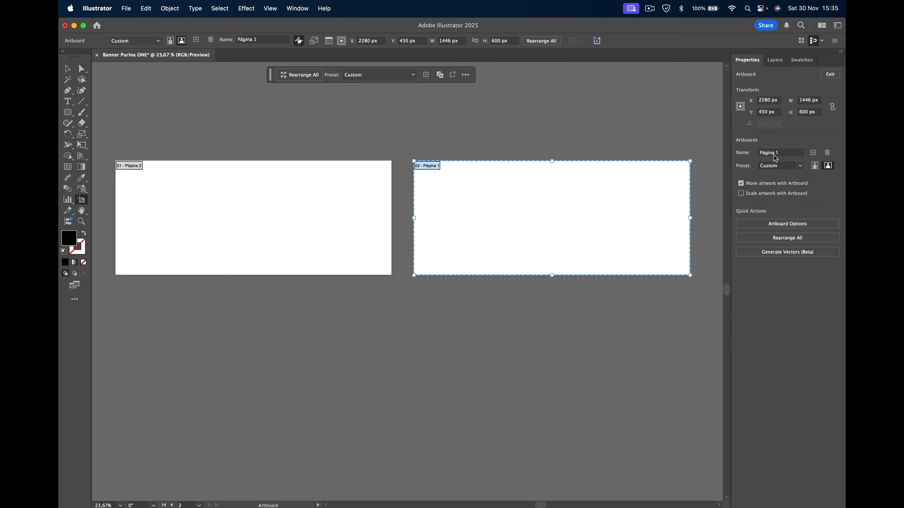
left_click(791, 153)
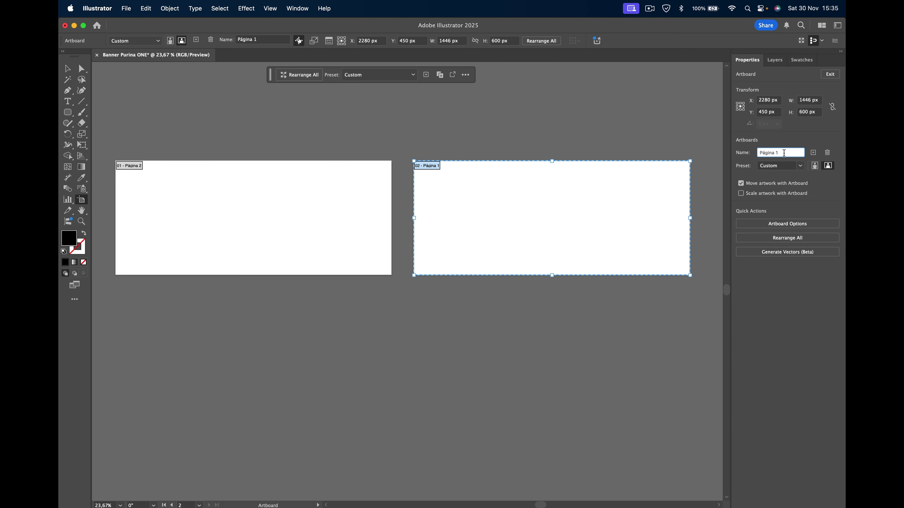
left_click_drag(784, 152, 775, 153)
type("_02")
key("Return")
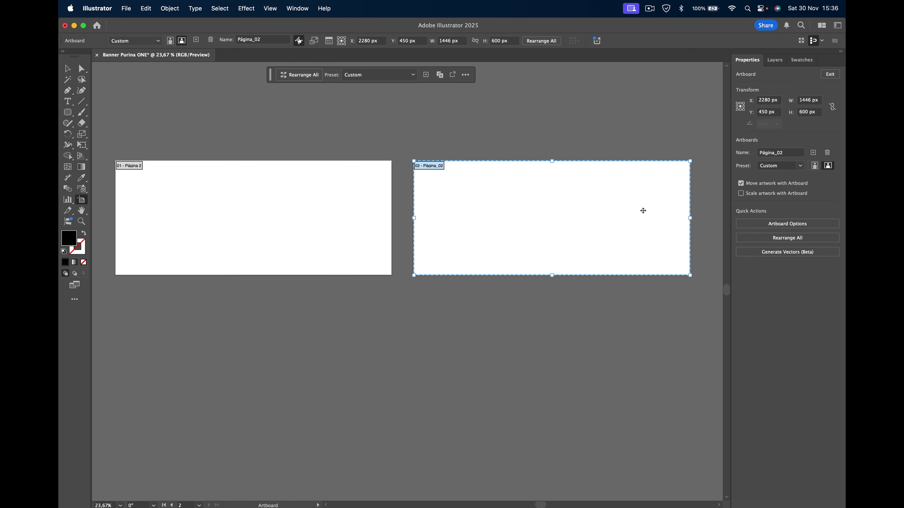
left_click(280, 200)
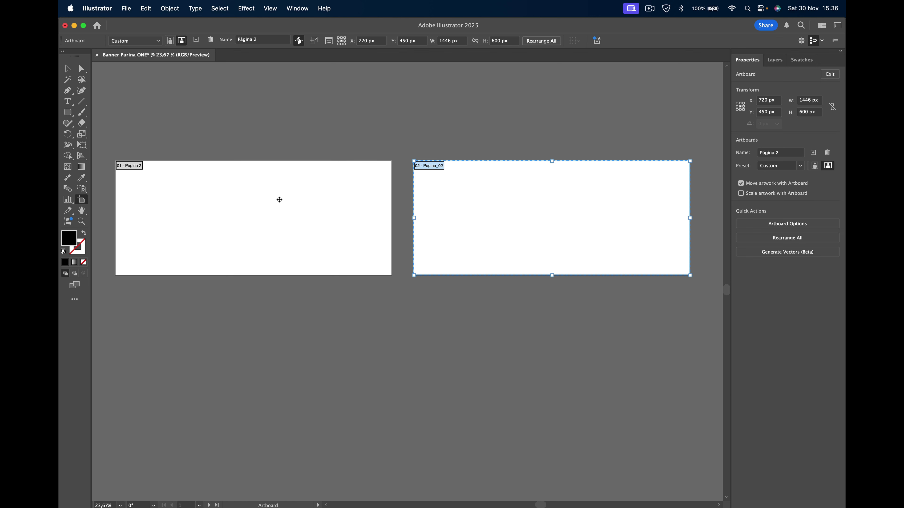
left_click(788, 153)
left_click_drag(789, 153, 773, 153)
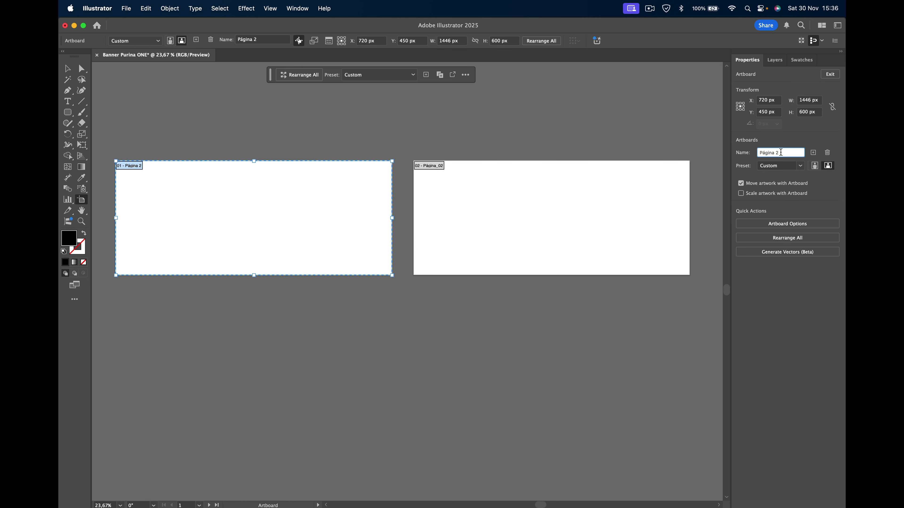
type("_01")
key("Return")
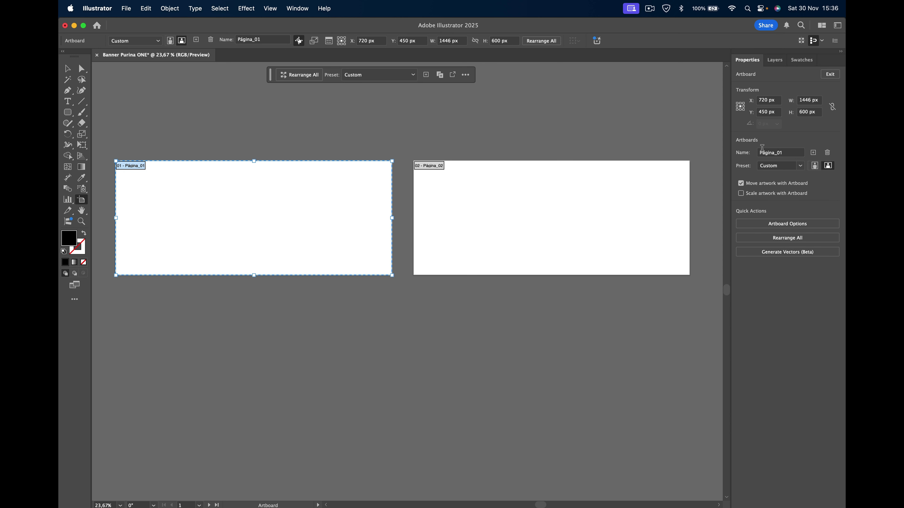
Step: Rename the first artboard Ao Baixo and the second Ao Alto
left_click(767, 153)
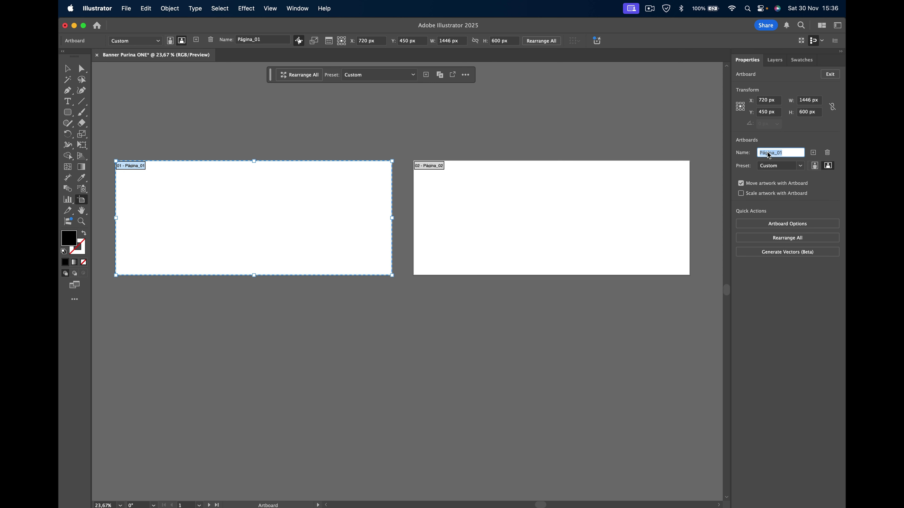
type("Ao Baixo")
left_click(207, 216)
left_click(515, 207)
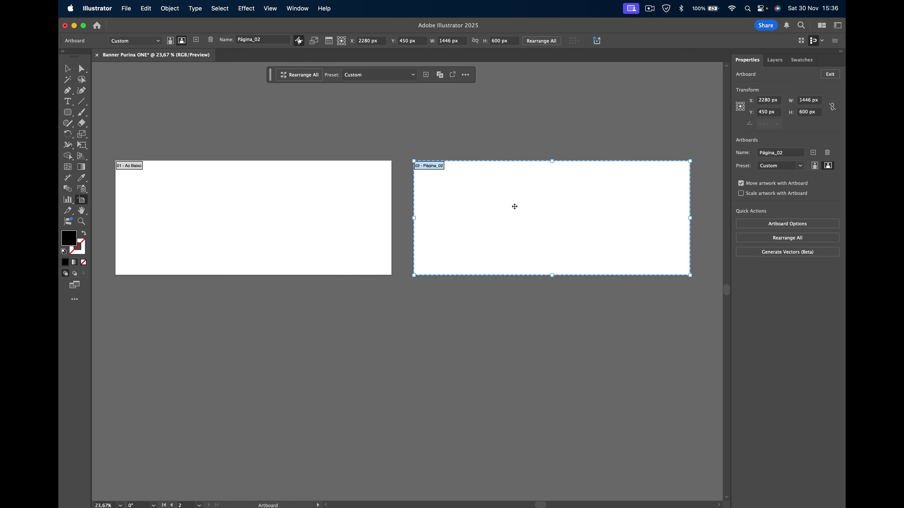
left_click(777, 152)
type("Ao Alto")
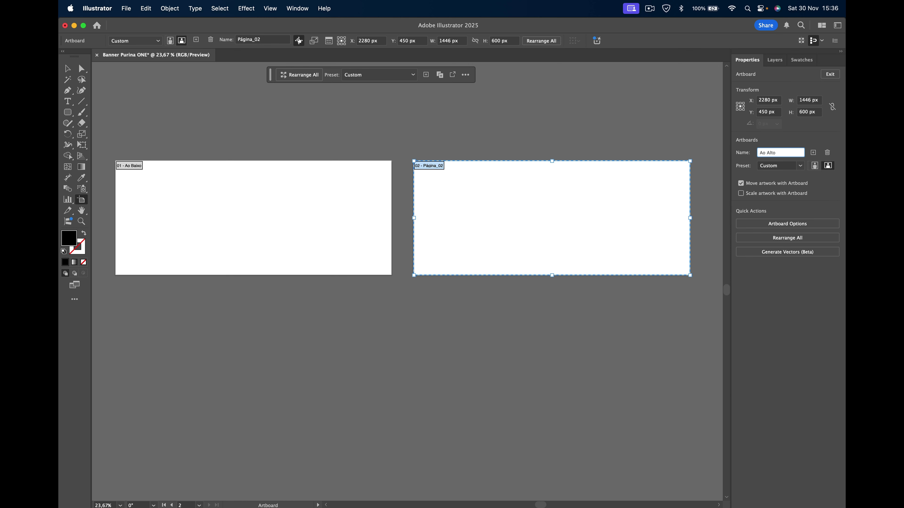
key("Return")
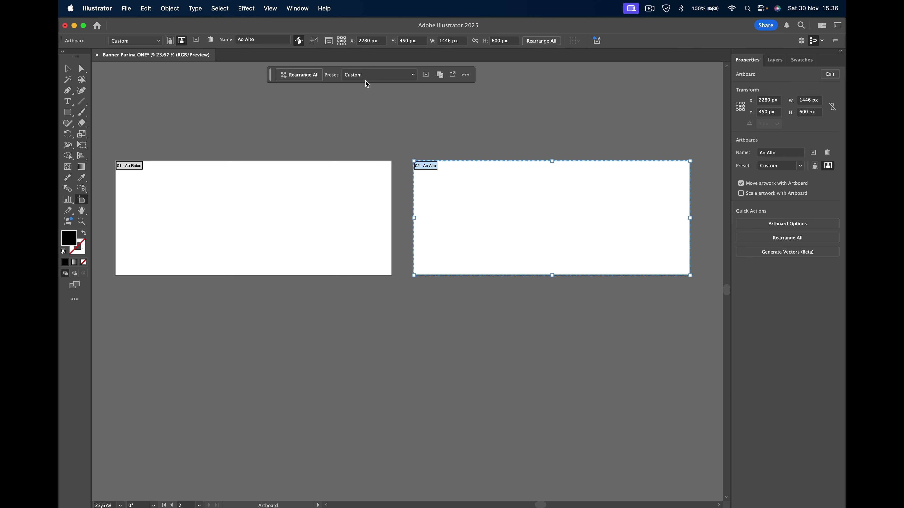
Step: Toggle Ao Alto between portrait and landscape and browse the artboard size presets
left_click(815, 166)
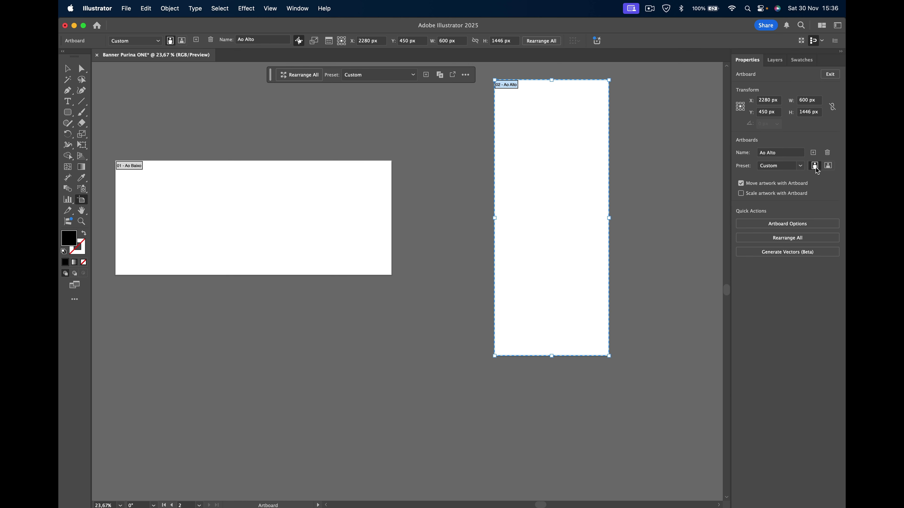
left_click(825, 169)
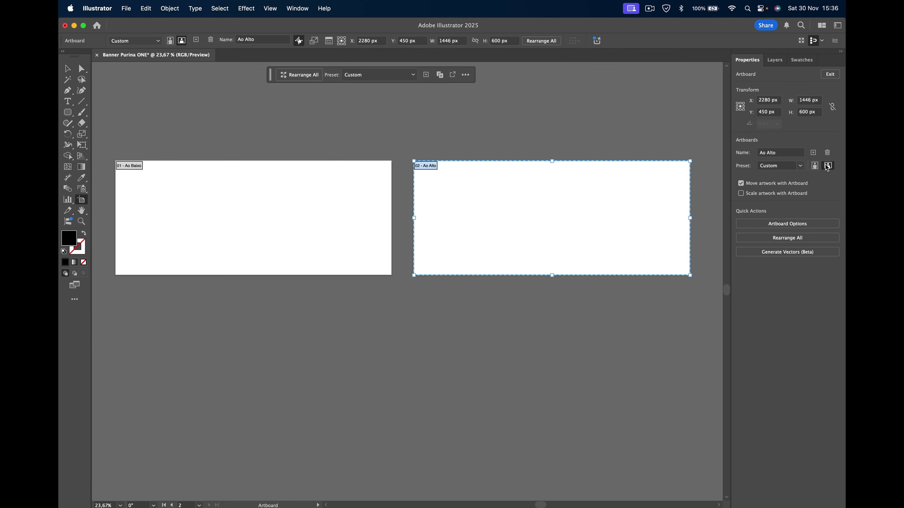
left_click(800, 168)
scroll(791, 352, "down", 5)
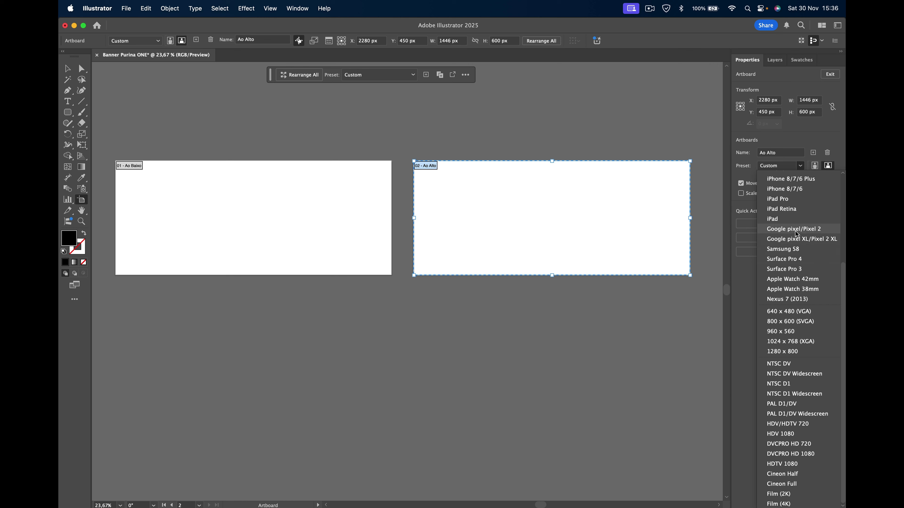
scroll(799, 250, "up", 2)
scroll(802, 281, "up", 3)
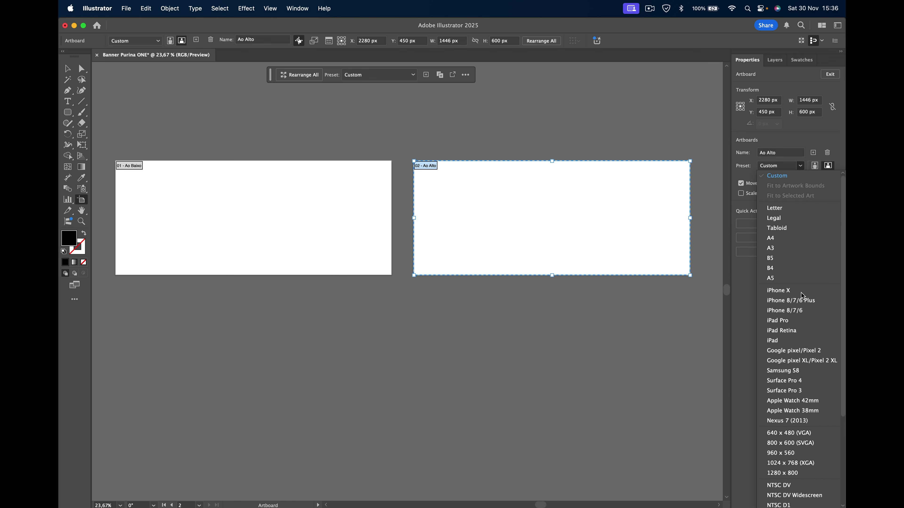
scroll(802, 296, "down", 3)
scroll(802, 295, "down", 2)
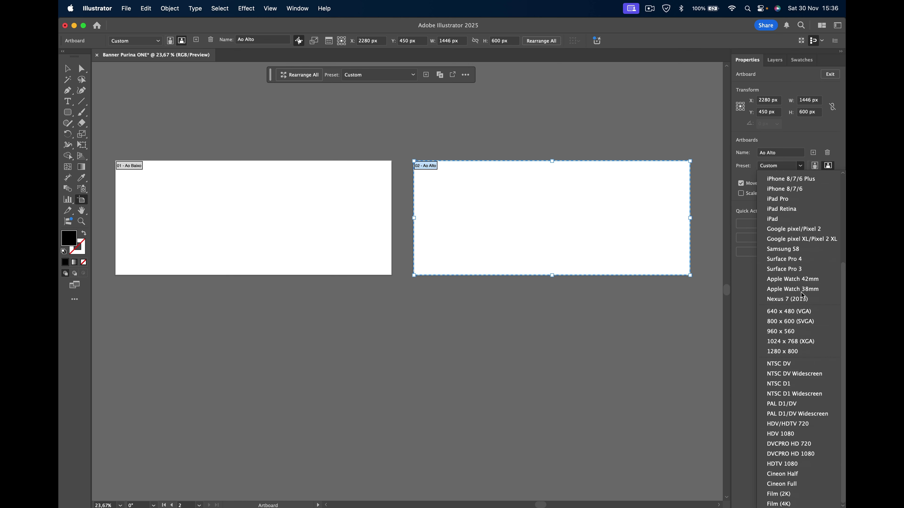
Step: Make Ao Alto a portrait HDV 1080 artboard (1080 x 1920 px), then delete it
left_click(801, 434)
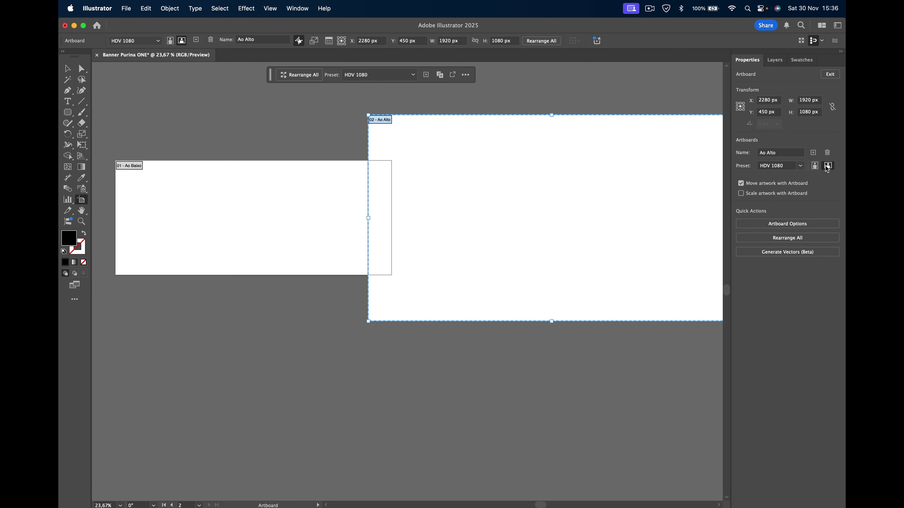
left_click(815, 166)
scroll(587, 218, "up", 4)
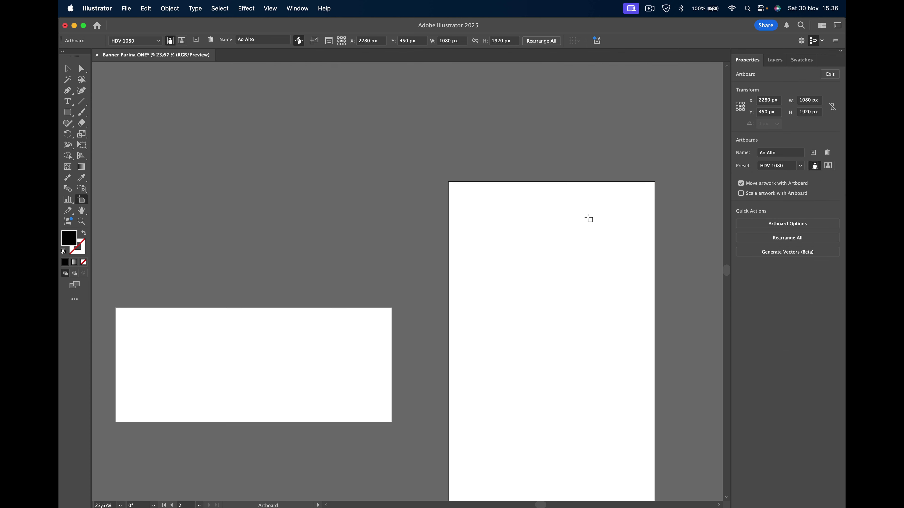
scroll(589, 218, "down", 3)
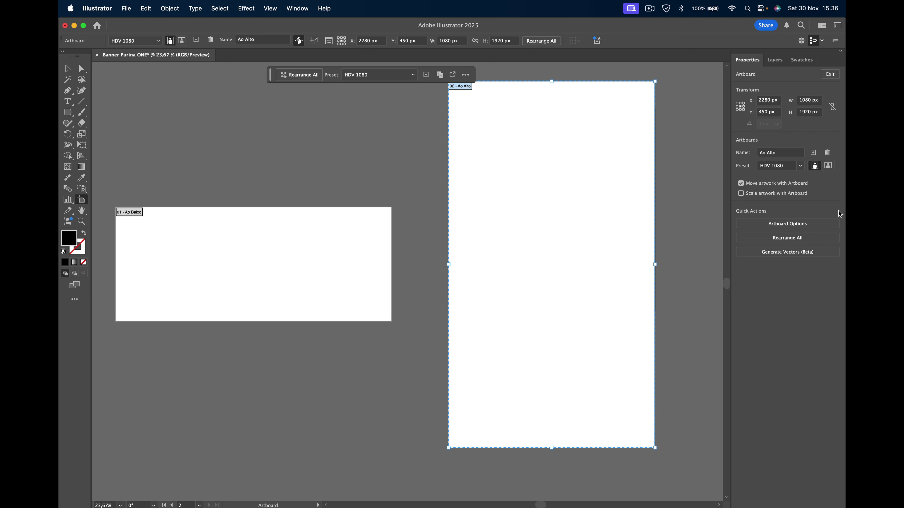
key("Delete")
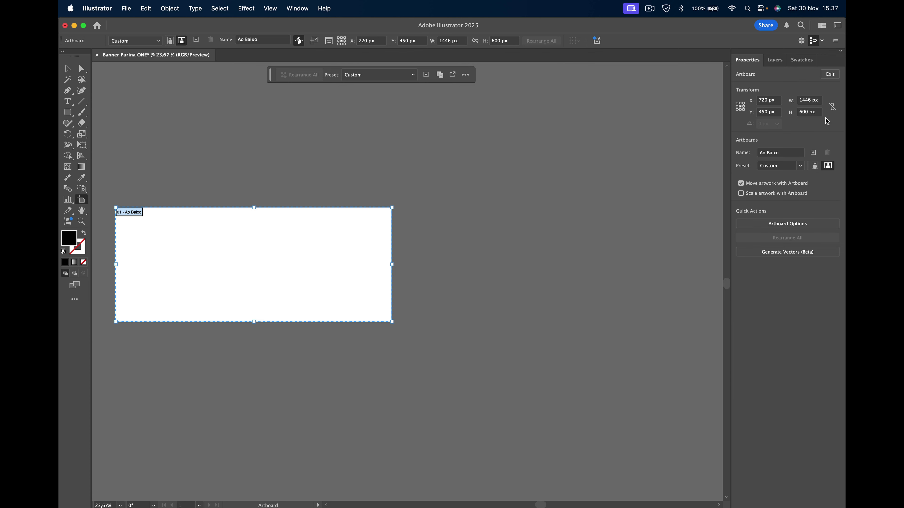
left_click(831, 74)
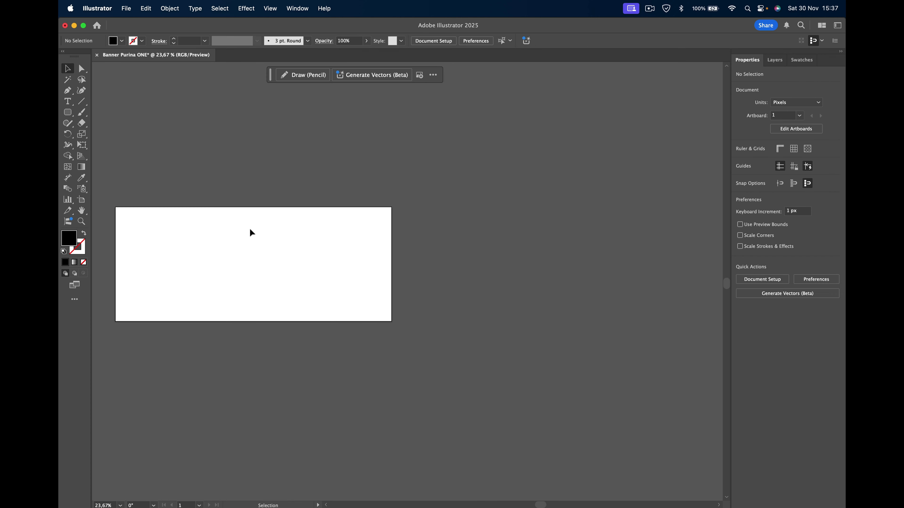
Step: Preview Ref Purina CORE.jpg from the REFERÊNCIAS folder and drag it onto the Illustrator artboard
left_click_drag(251, 231, 410, 200)
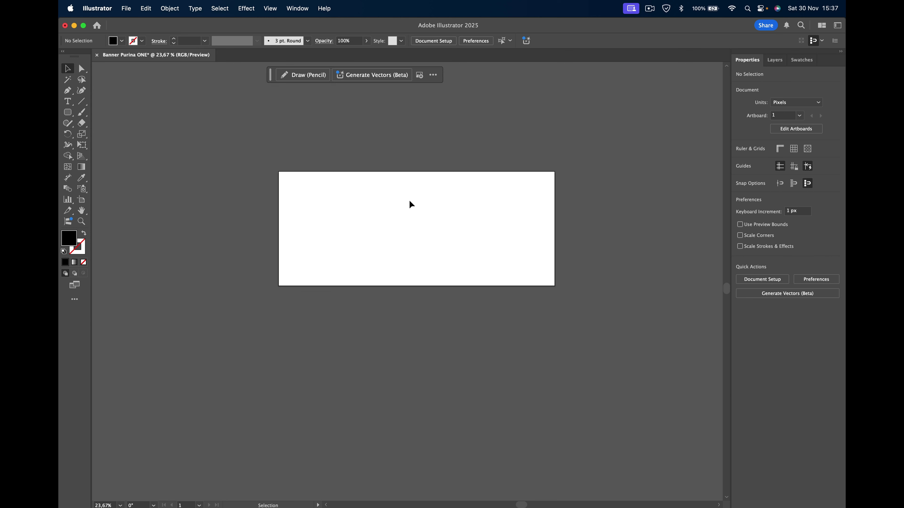
left_click(154, 483)
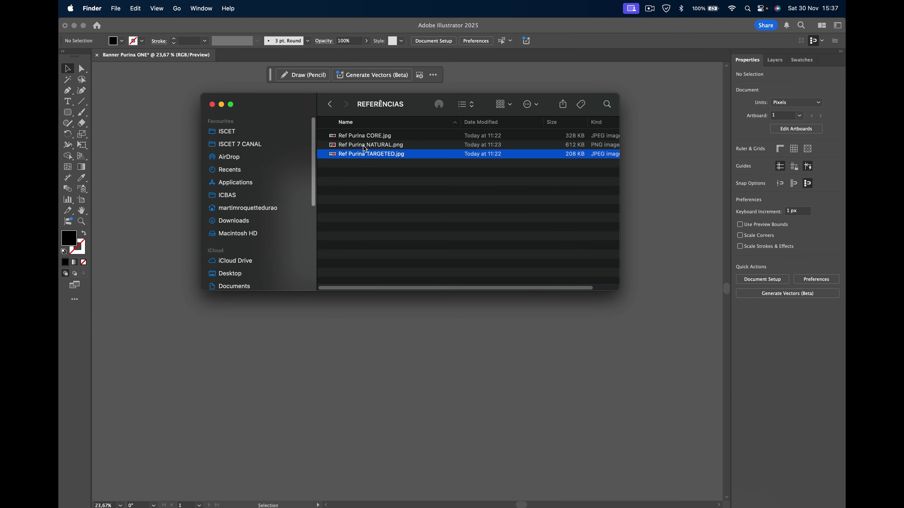
left_click(379, 135)
double_click(384, 136)
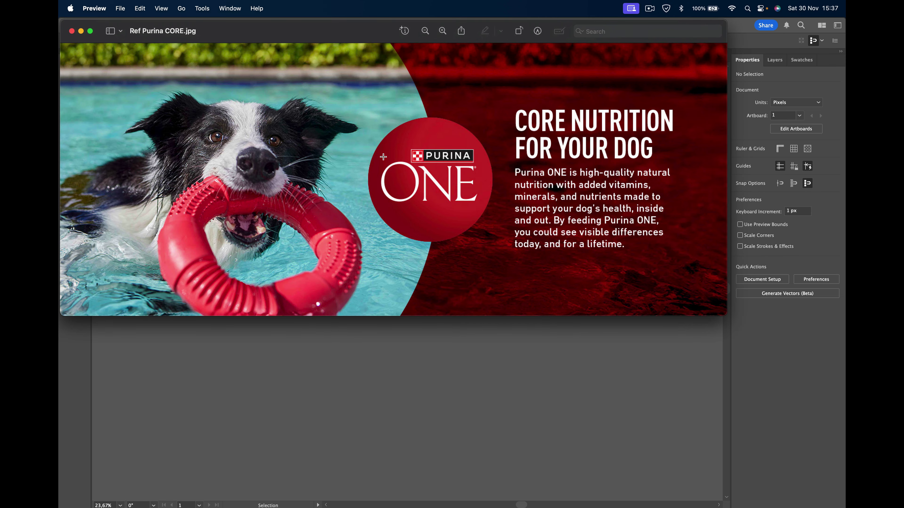
left_click(71, 31)
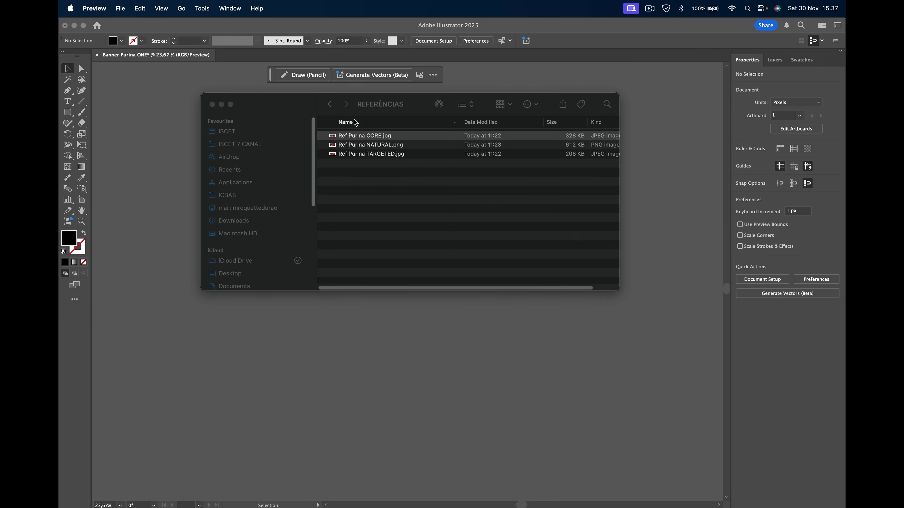
left_click_drag(361, 139, 327, 332)
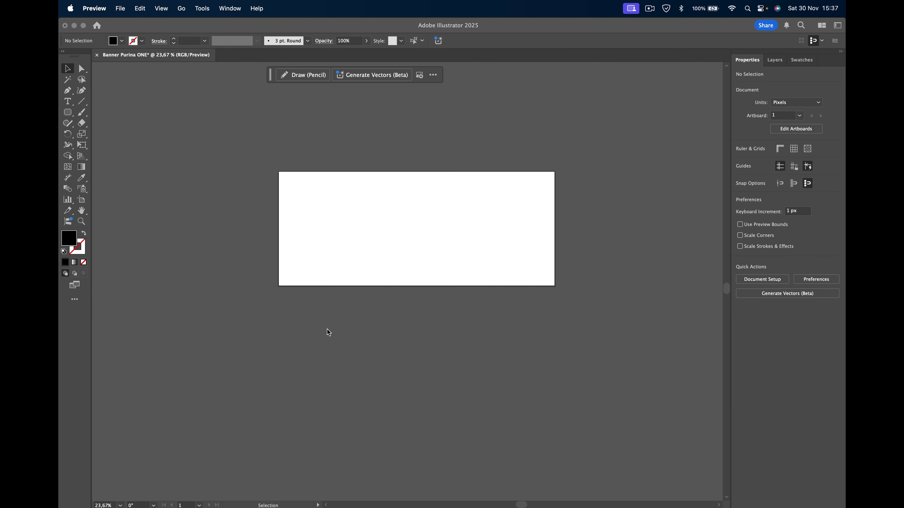
left_click_drag(329, 314, 424, 216)
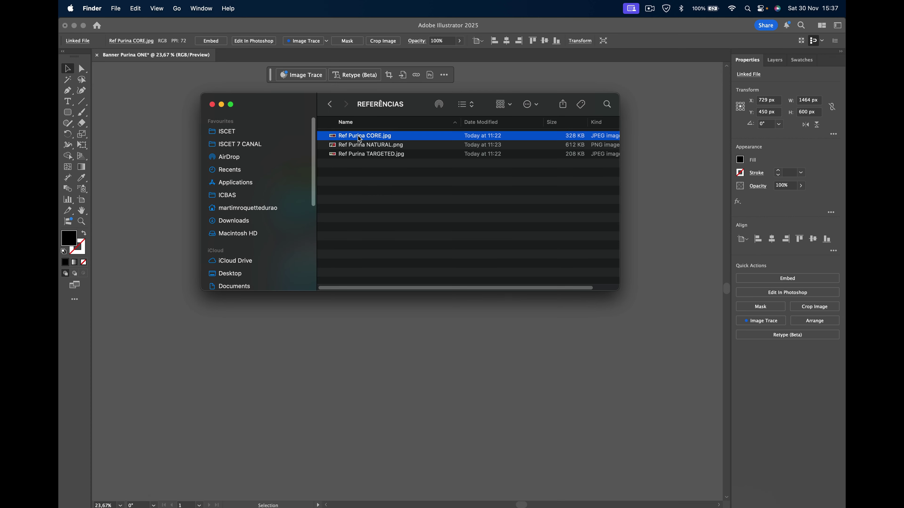
Step: Check in Preview's Inspector that Ref Purina CORE.jpg is 1464 × 600 px, then return to Illustrator
double_click(359, 139)
left_click(230, 8)
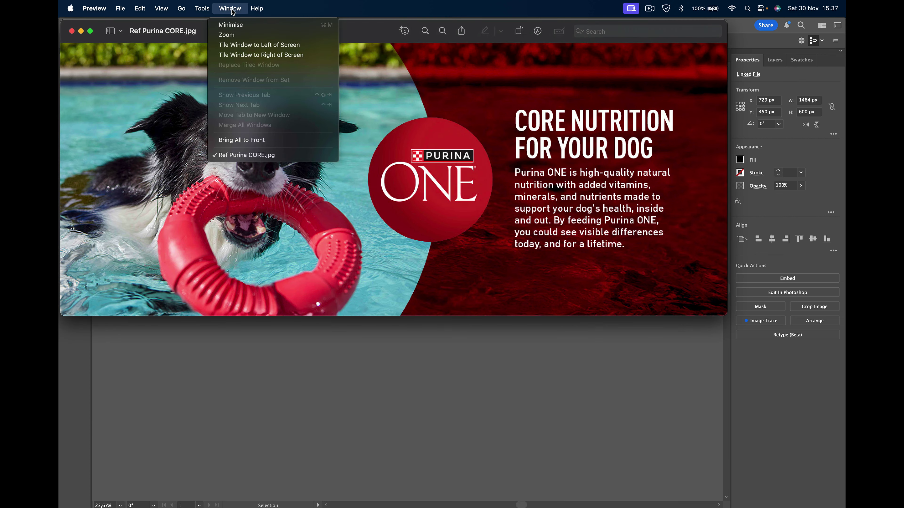
left_click(212, 24)
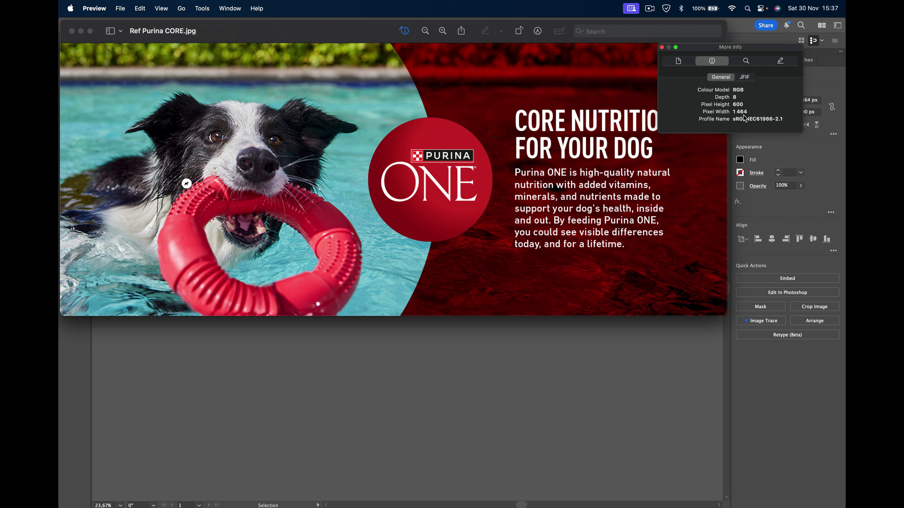
left_click(661, 47)
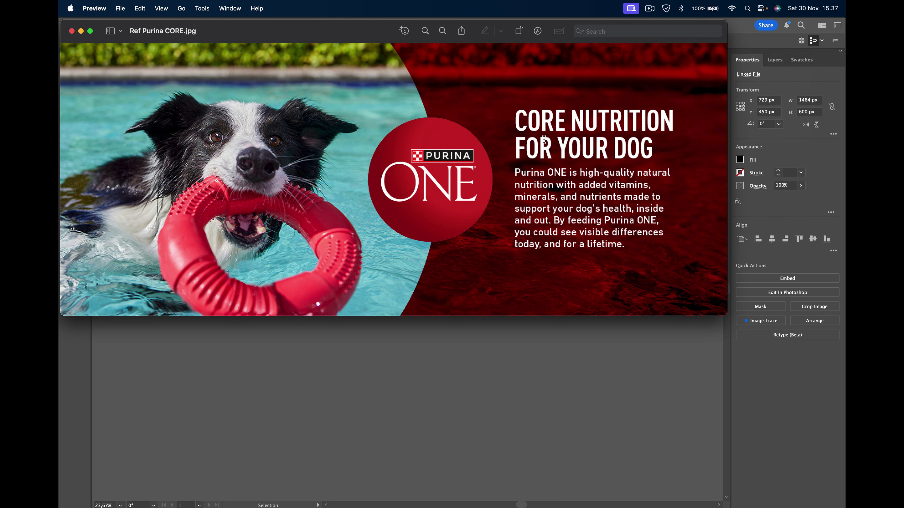
left_click(72, 31)
left_click(68, 70)
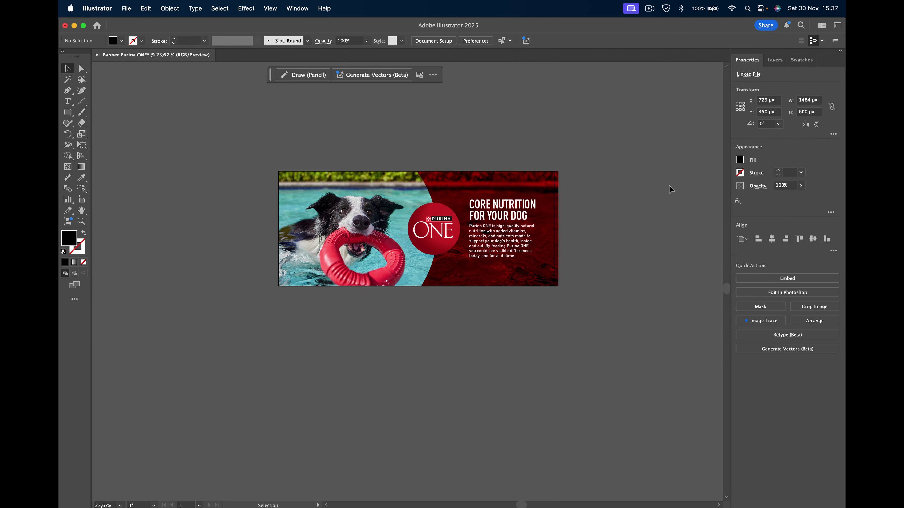
Step: Set the Ao Baixo artboard width to 1464 px and align the reference image to it
left_click(810, 129)
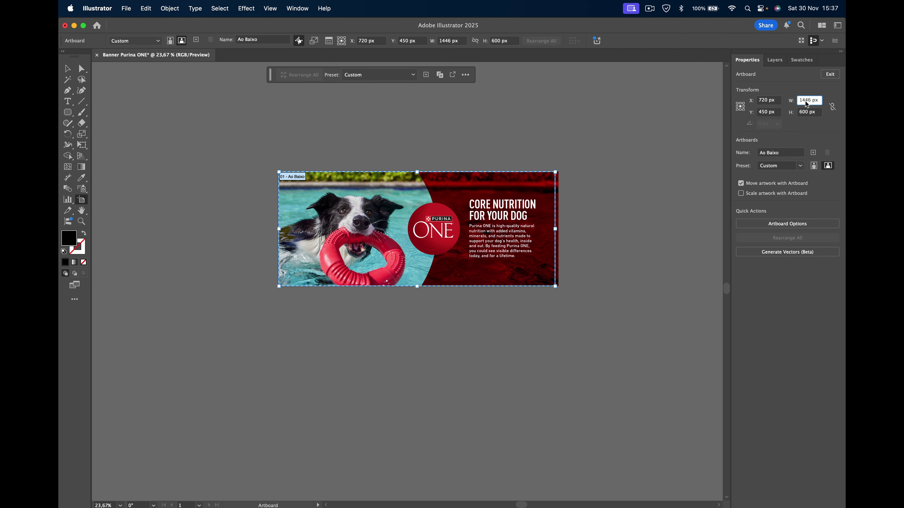
left_click_drag(807, 101, 812, 100)
type("1464")
key("Return")
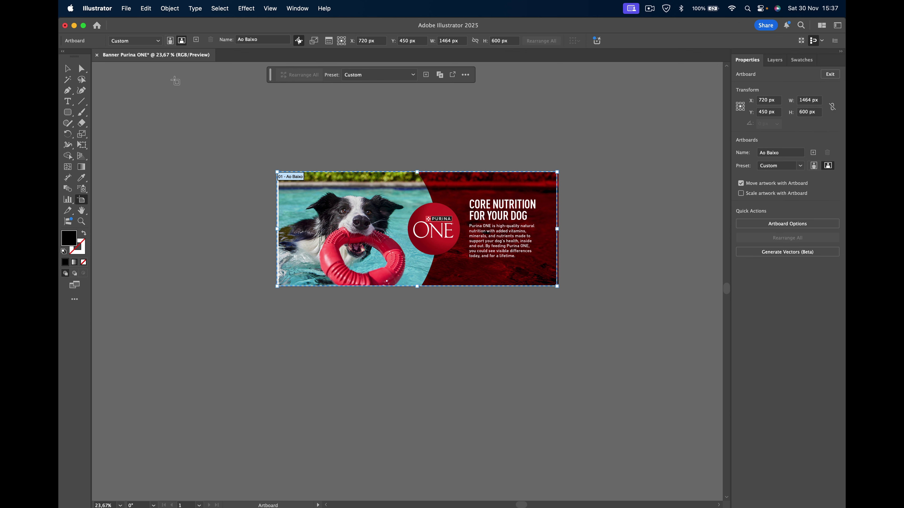
left_click(68, 68)
left_click_drag(344, 210, 343, 209)
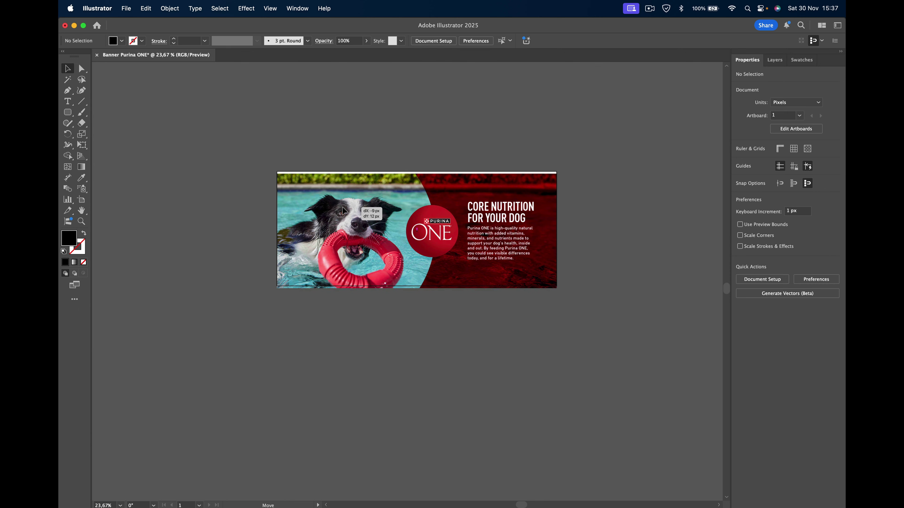
left_click(614, 230)
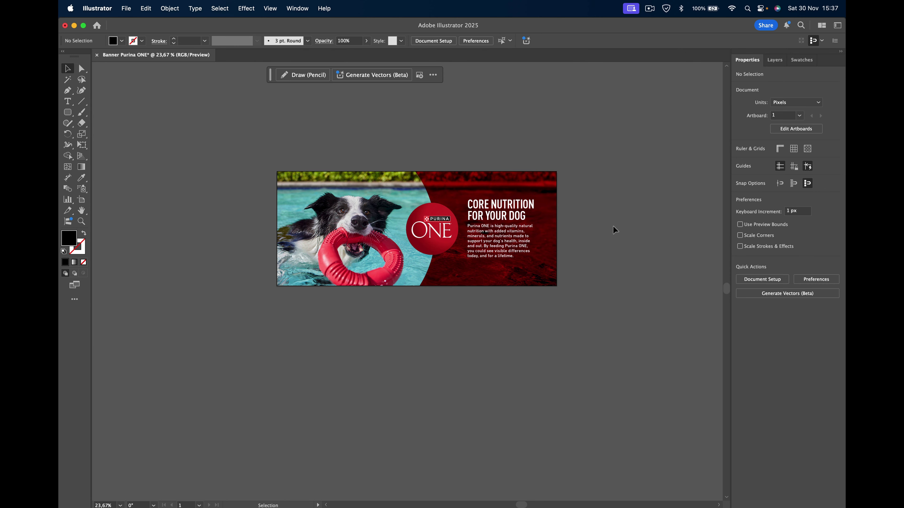
left_click(504, 217)
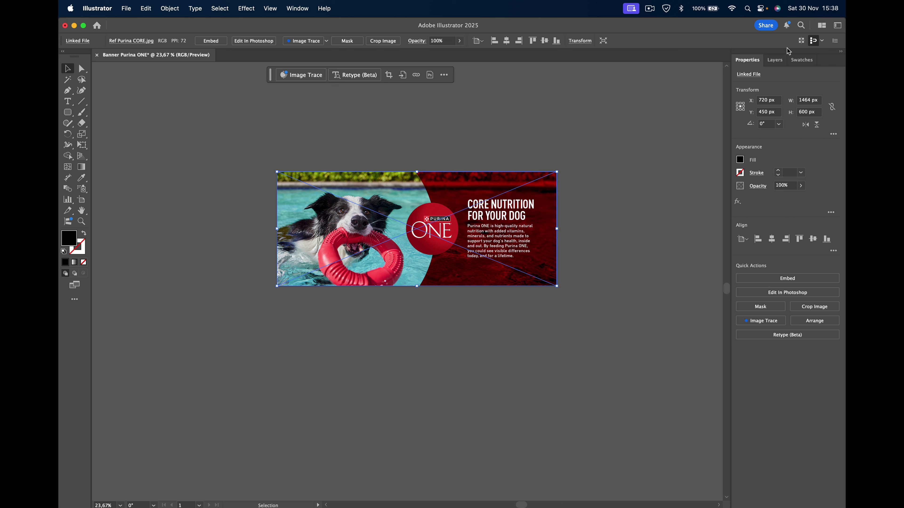
Step: Rename Layer 1 to Referência in the Layers panel
left_click(780, 63)
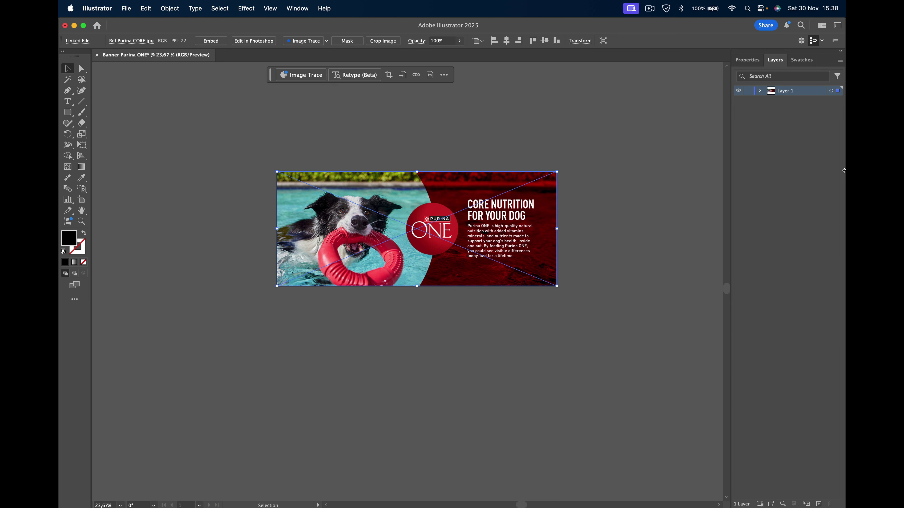
left_click(840, 52)
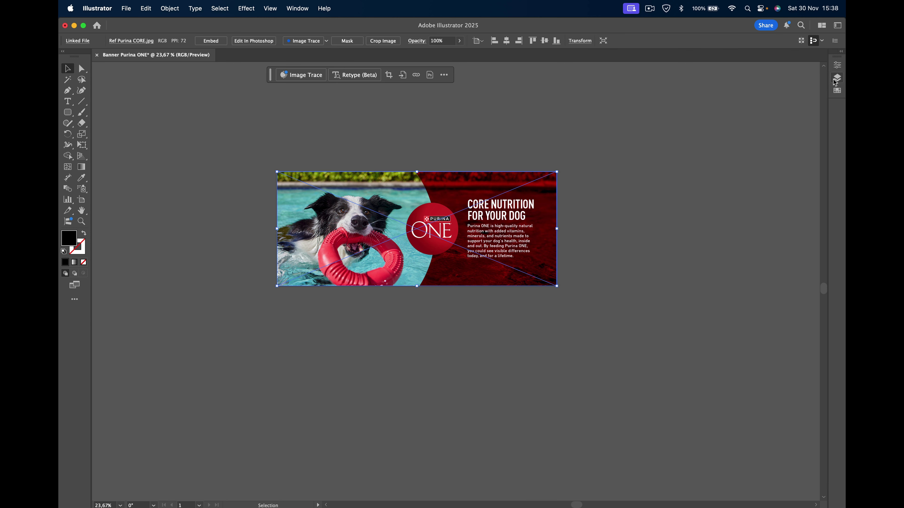
left_click(841, 52)
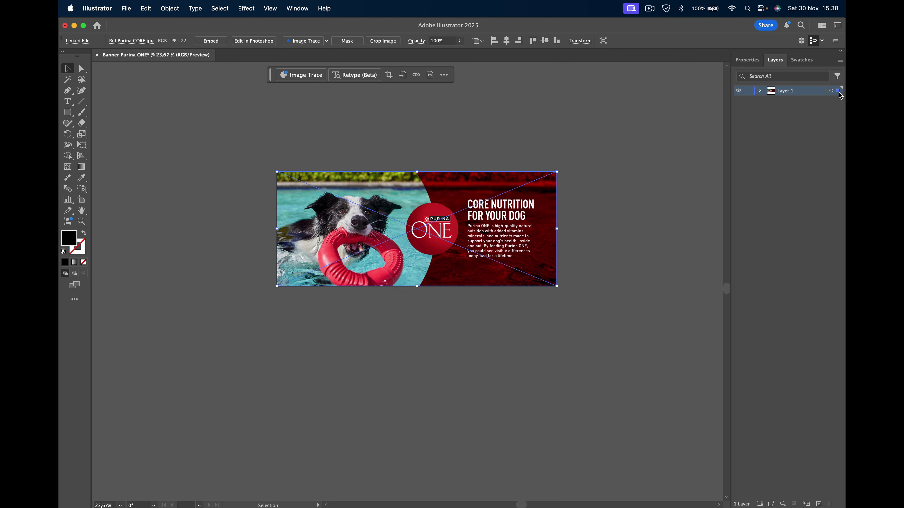
double_click(787, 91)
type("Referência")
left_click(815, 138)
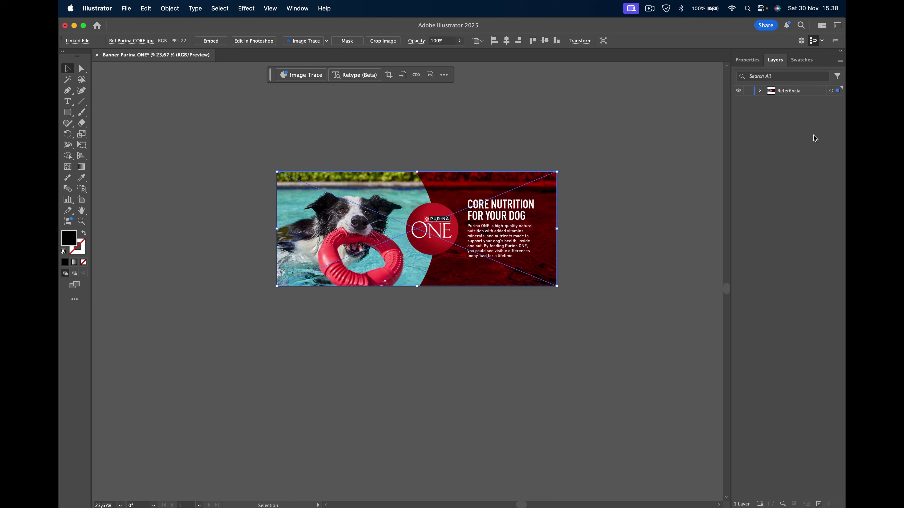
Step: Add a new layer named Maquete above Referência
left_click(818, 504)
double_click(787, 91)
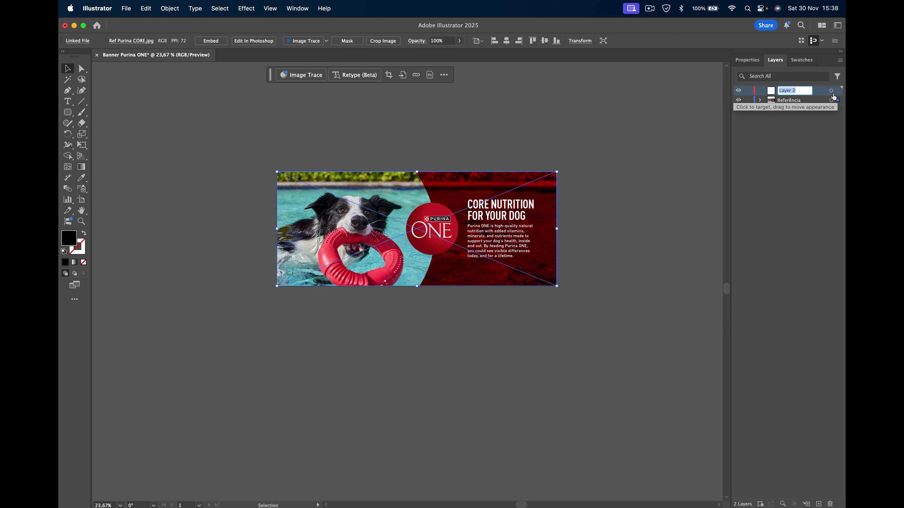
type("Maque")
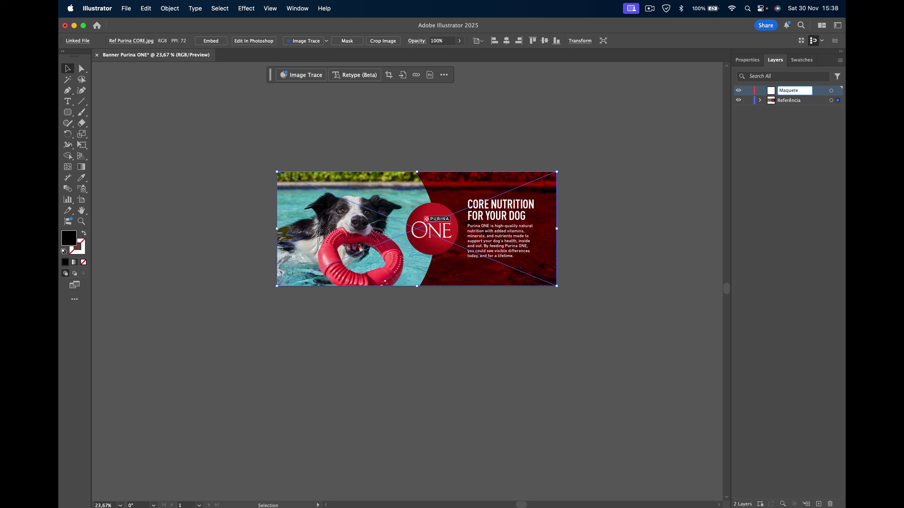
type("te")
left_click(790, 140)
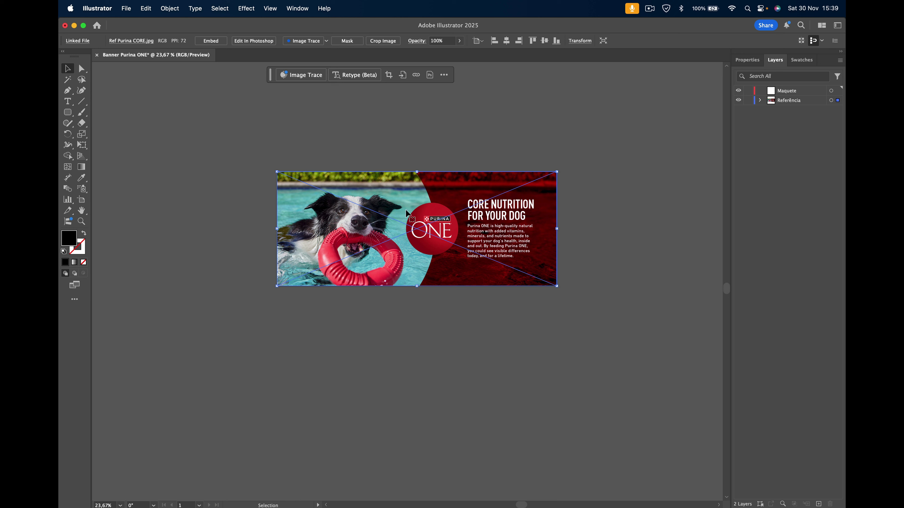
Step: Lock the Referência layer, then zoom in on the banner around the dog
left_click(748, 100)
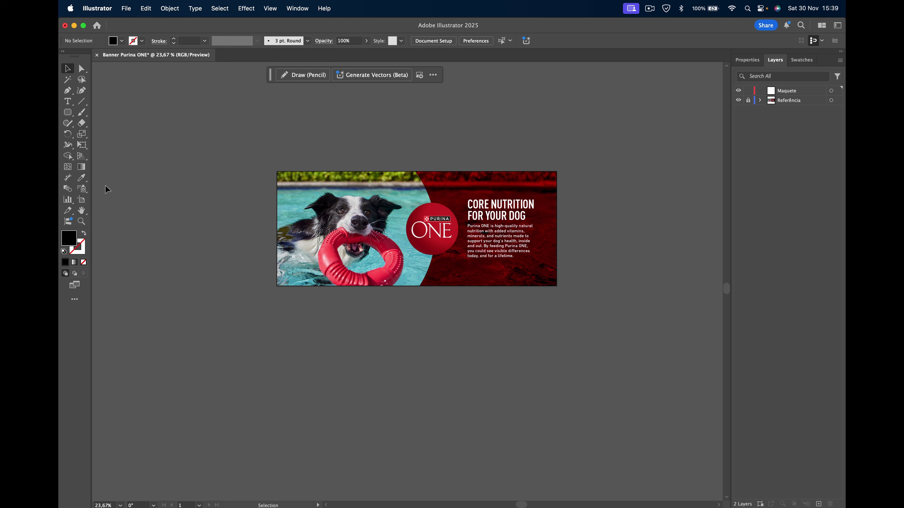
left_click(82, 221)
mouse_move(379, 212)
left_mouse_down()
mouse_move(396, 224)
mouse_move(475, 228)
left_mouse_up()
left_click_drag(549, 180, 513, 172)
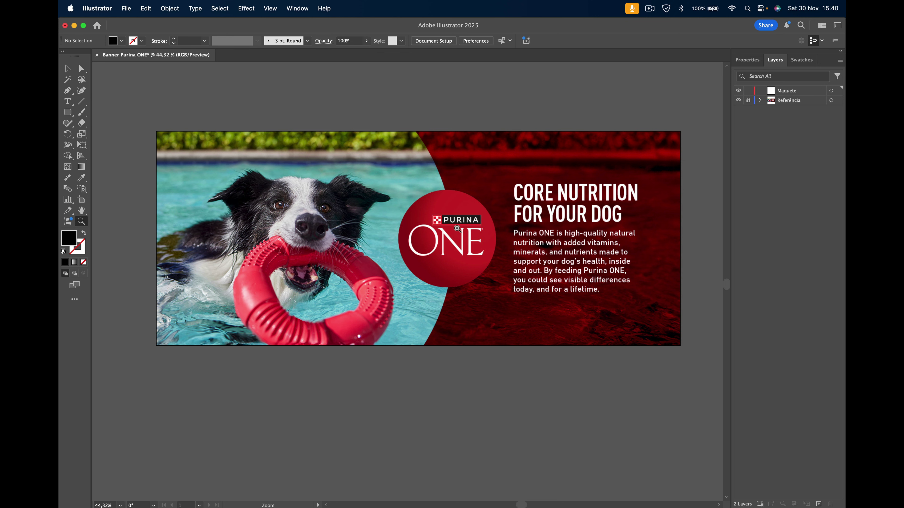
left_click(486, 226, "alt")
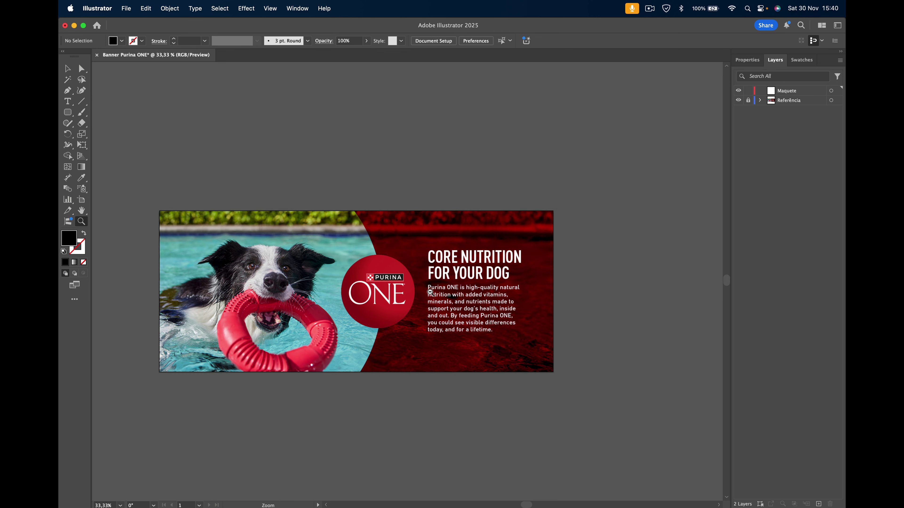
left_click(385, 293)
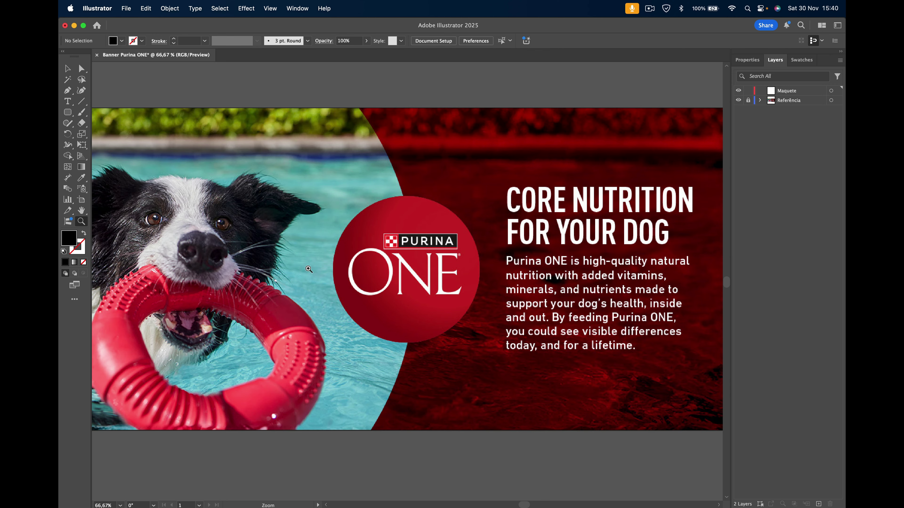
left_click(448, 201)
left_click(449, 298)
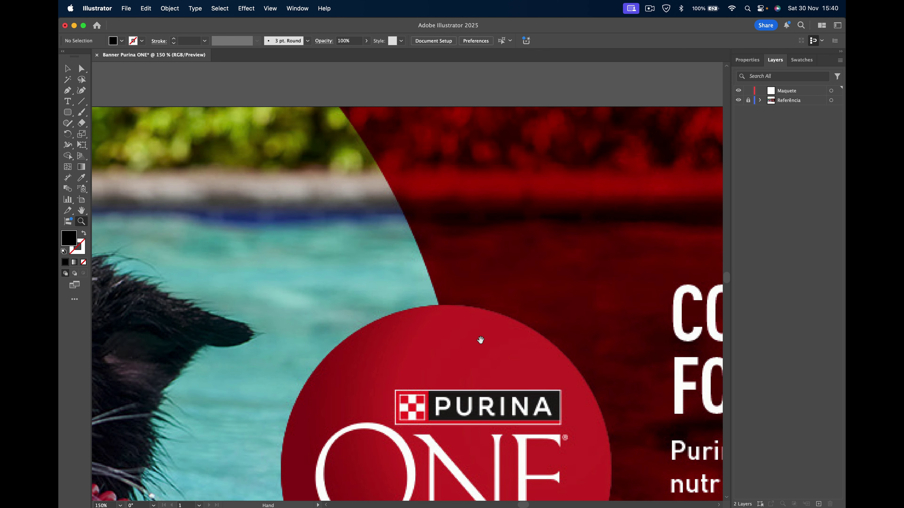
left_click_drag(478, 337, 518, 136)
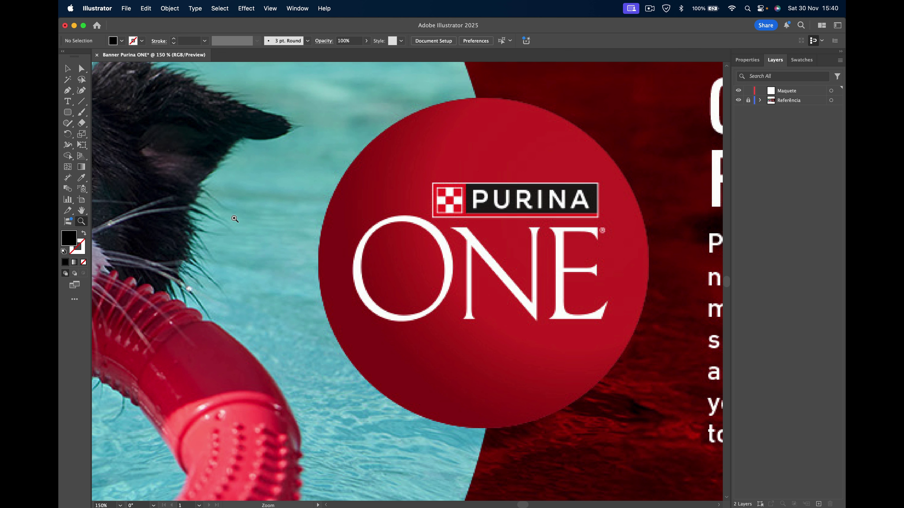
left_click_drag(362, 155, 421, 156)
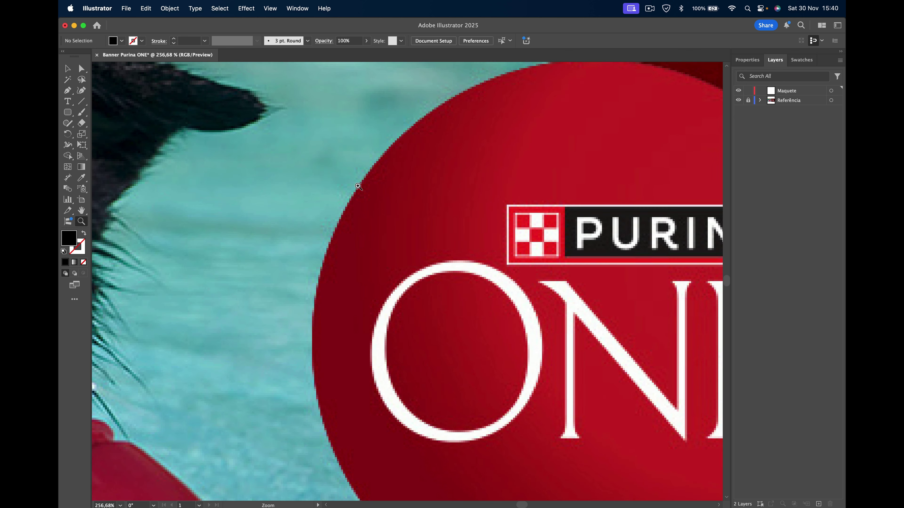
left_click(288, 255, "alt")
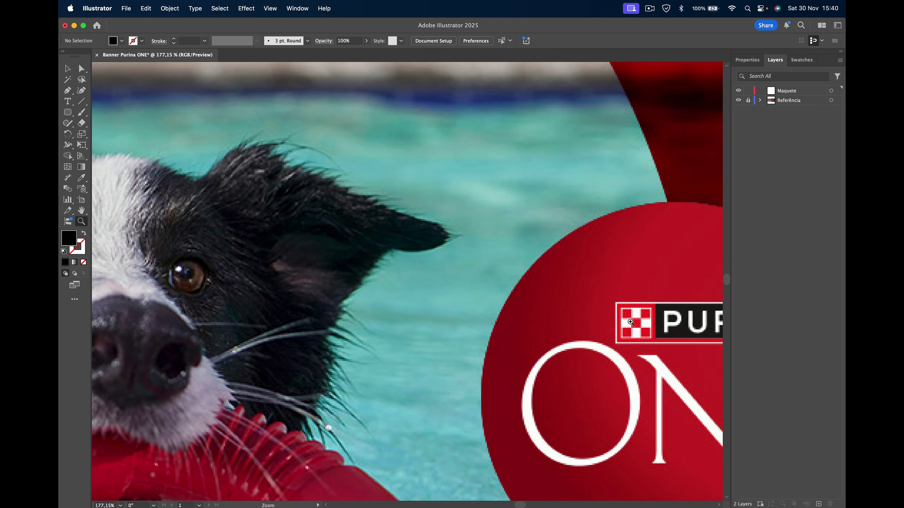
key("cmd+0")
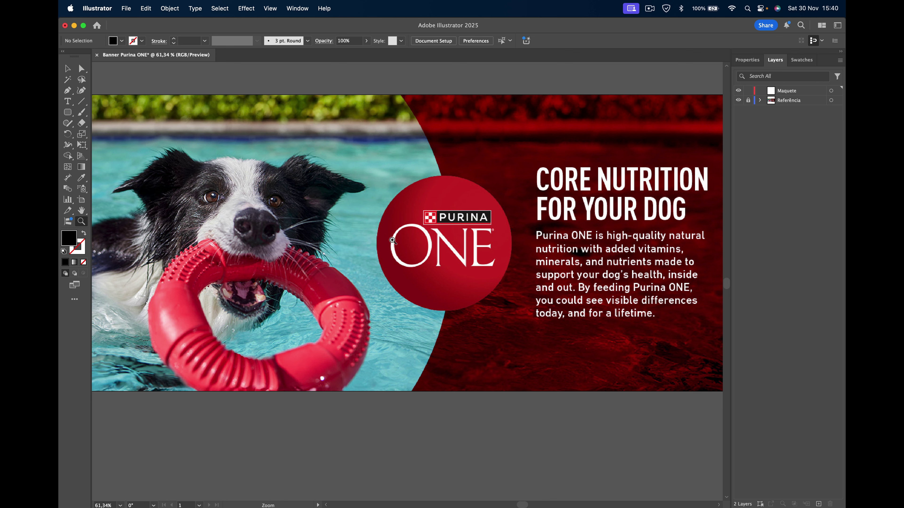
left_click_drag(469, 234, 430, 225)
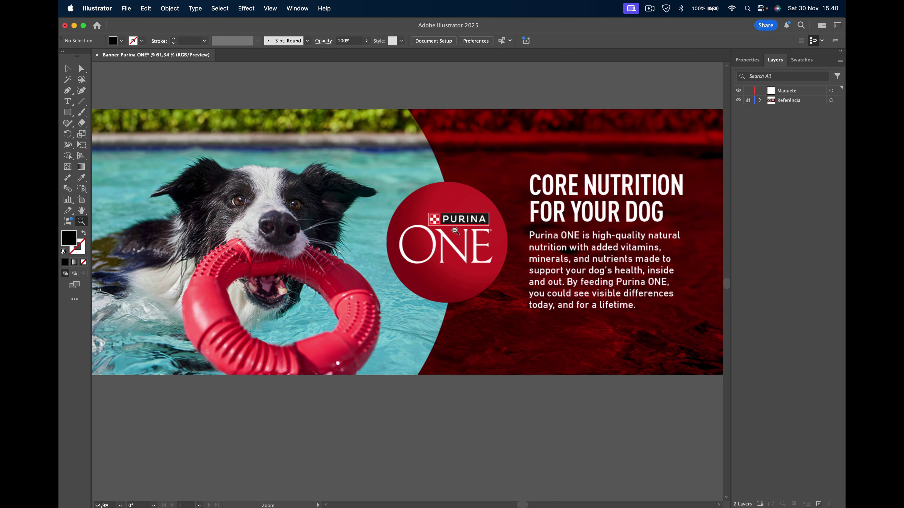
scroll(612, 254, "up", 1)
scroll(612, 254, "right", 3)
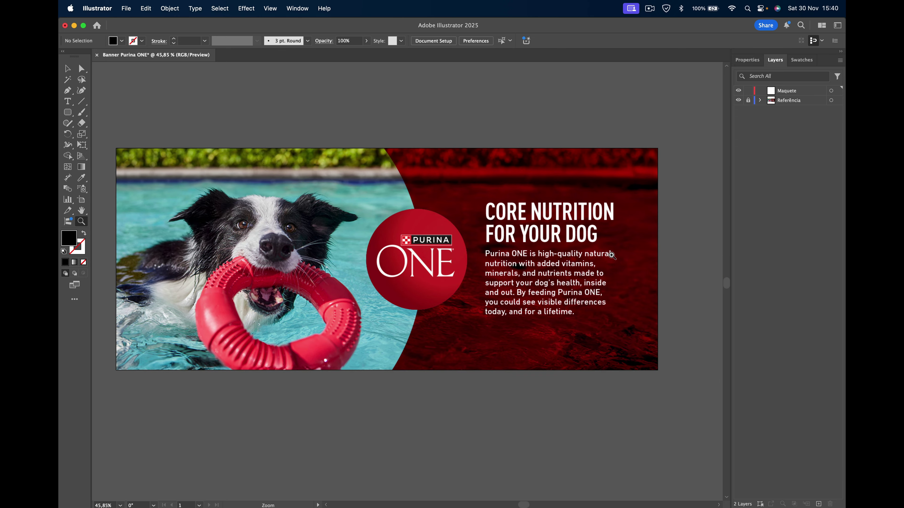
left_click(540, 242)
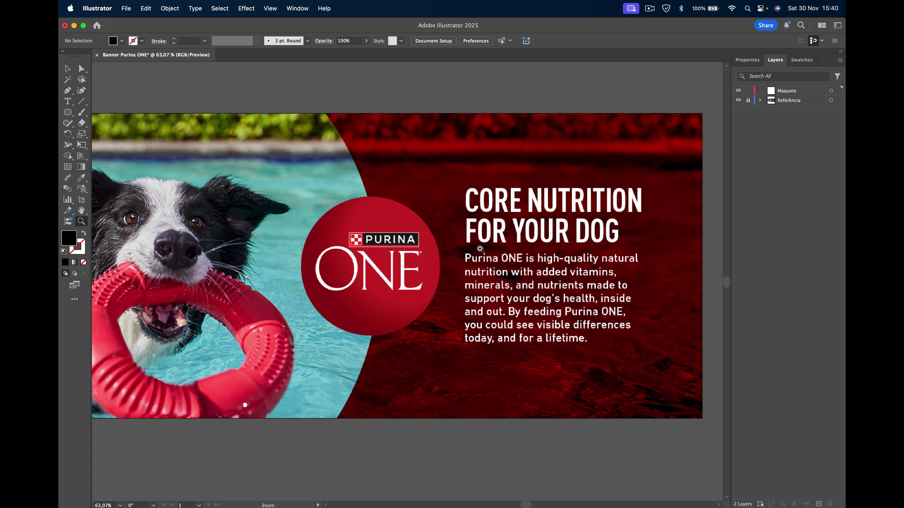
left_click_drag(559, 249, 416, 225)
scroll(415, 226, "left", 5)
scroll(416, 226, "up", 3)
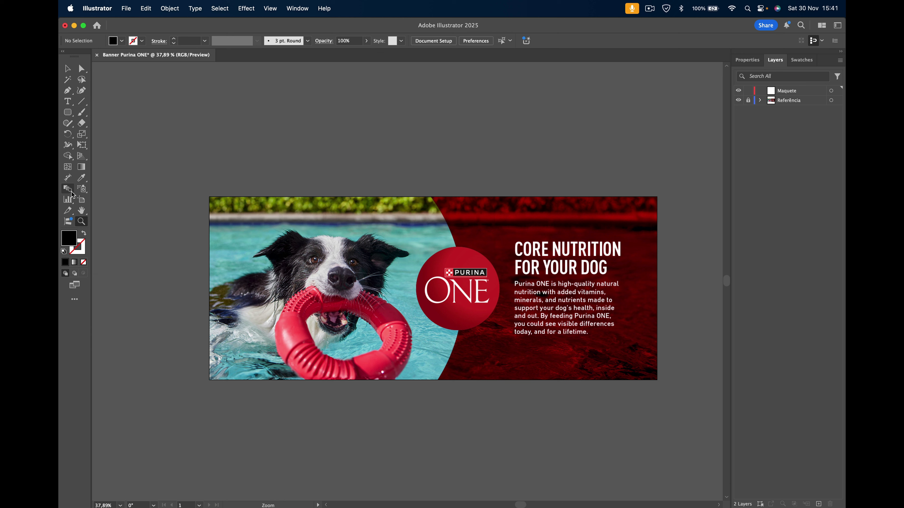
Step: Turn on rulers with View > Rulers > Show Rulers
left_click(269, 8)
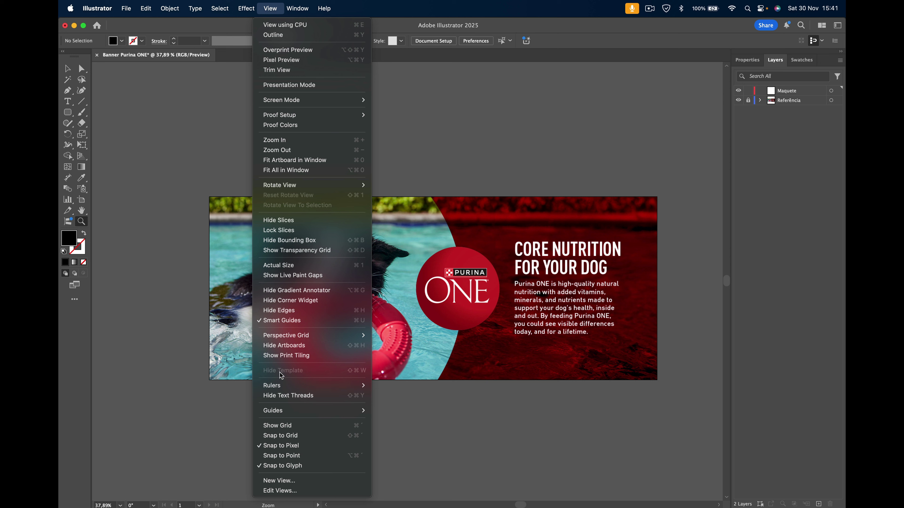
mouse_move(271, 386)
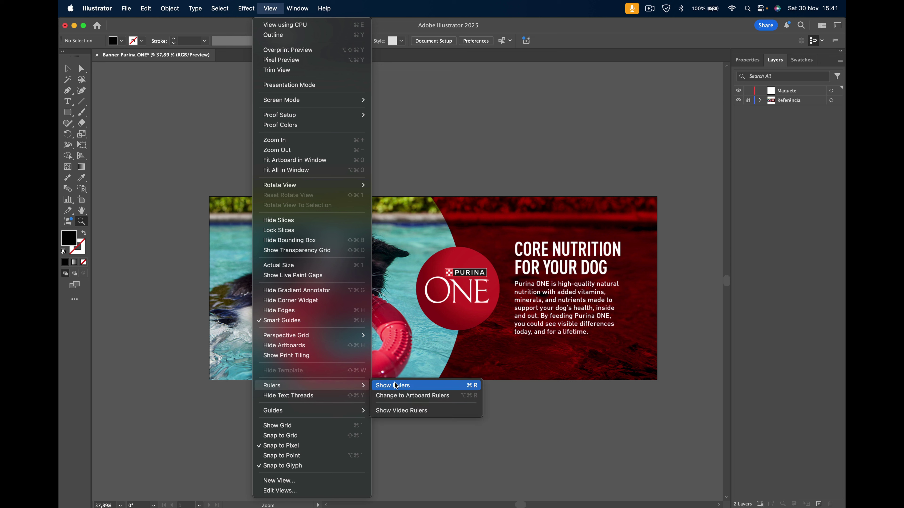
left_click(396, 385)
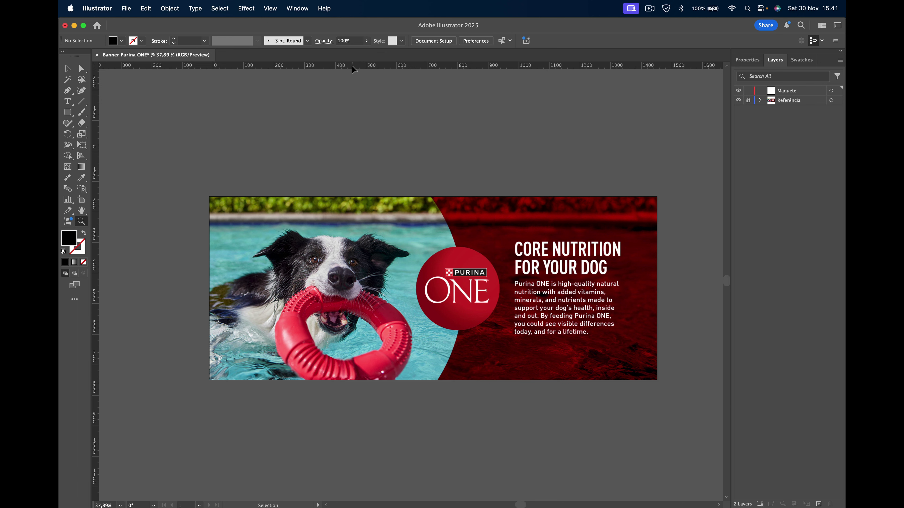
Step: Drag out guides marking the headline top, ONE circle edges, text column edges and text bottom
left_click_drag(358, 63, 440, 241)
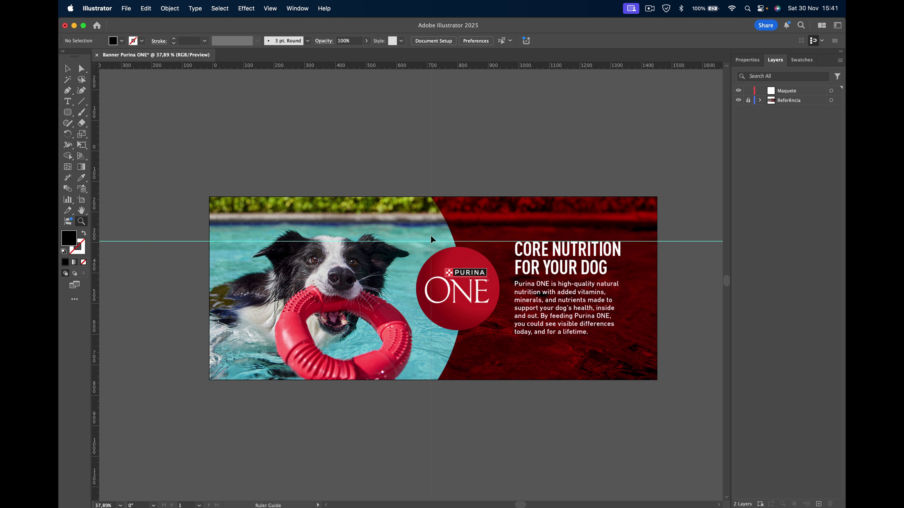
left_click_drag(431, 238, 430, 238)
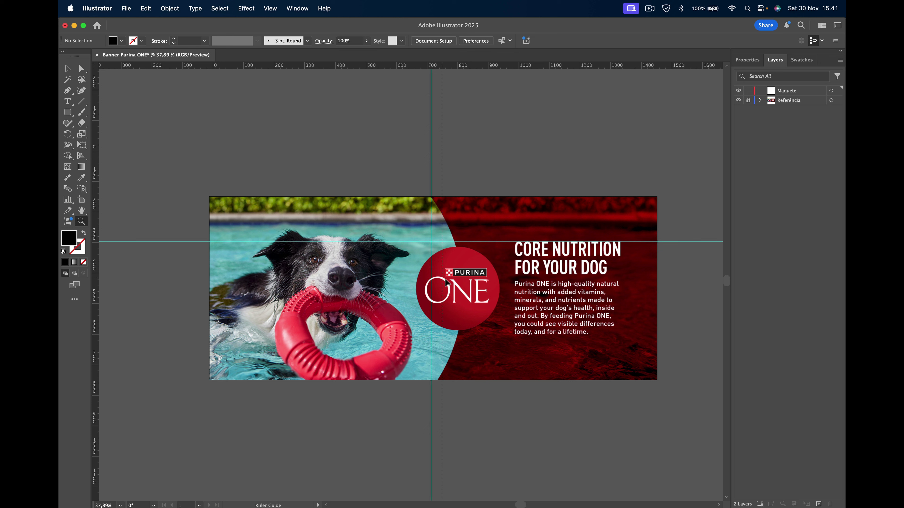
left_click_drag(165, 231, 499, 312)
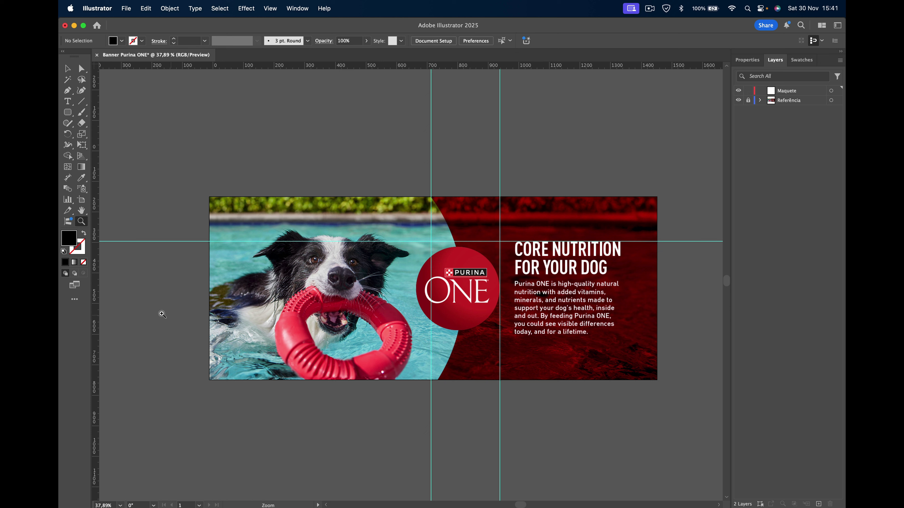
left_click_drag(97, 299, 277, 318)
left_click_drag(415, 340, 415, 340)
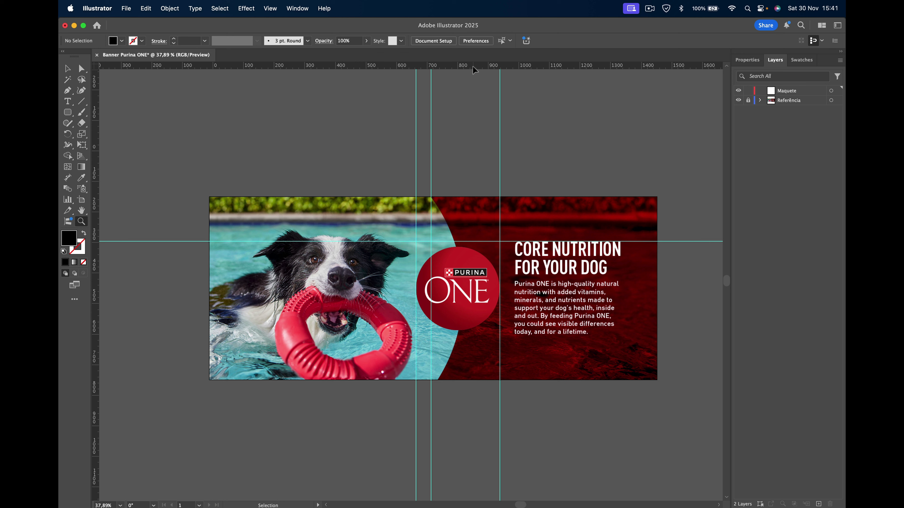
left_click_drag(479, 192, 476, 247)
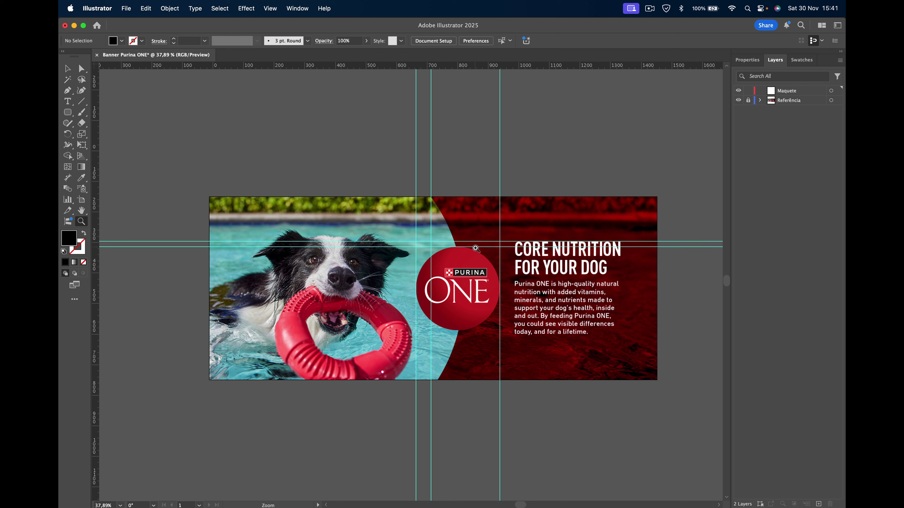
left_click_drag(97, 303, 516, 325)
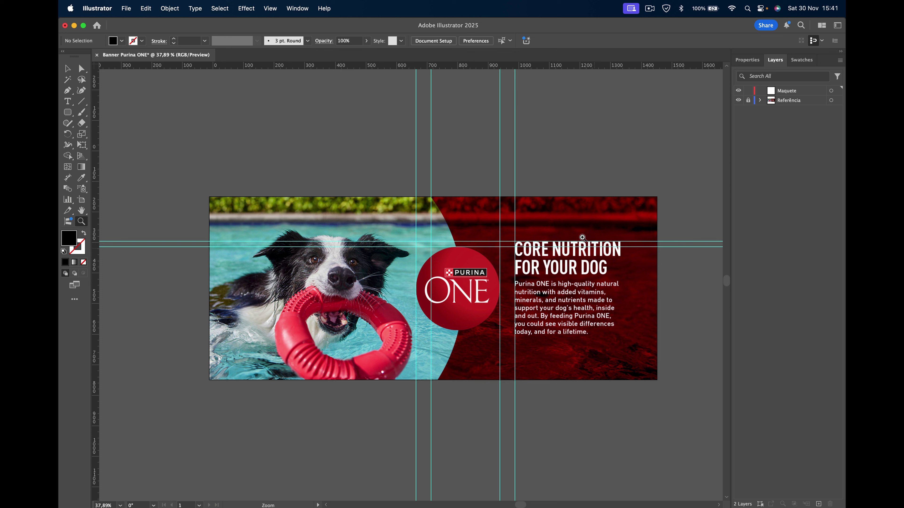
left_click_drag(94, 260, 622, 298)
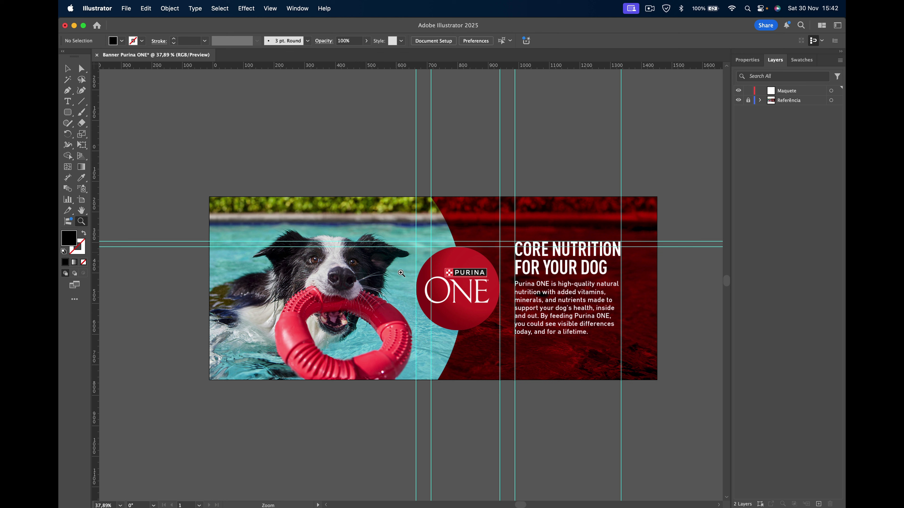
key("v")
left_click_drag(456, 66, 472, 330)
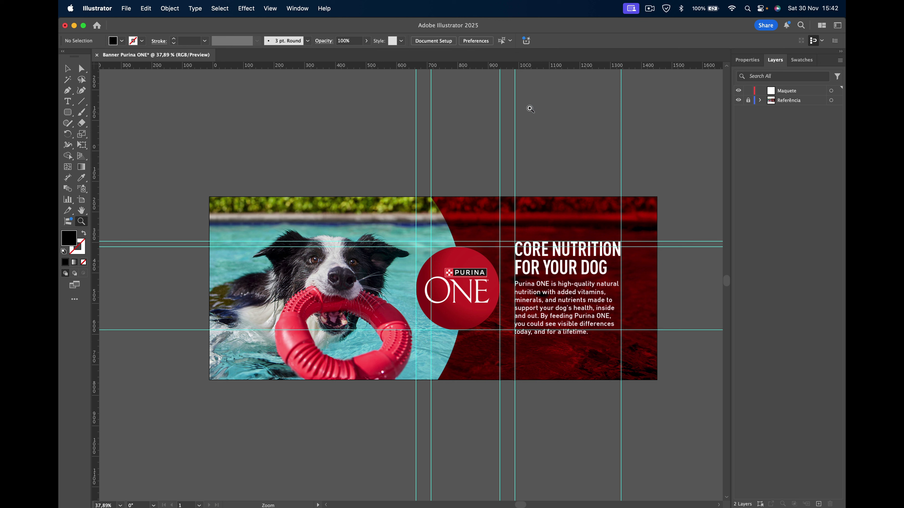
left_click_drag(572, 68, 572, 336)
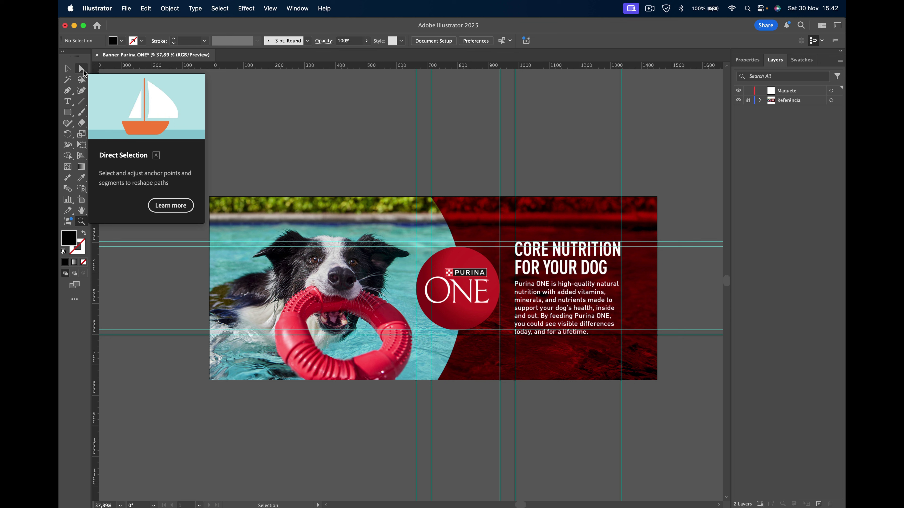
Step: Browse the selection, pen, type, line, shape and brush tool flyouts, ending on the Shaper Tool
left_click(83, 70)
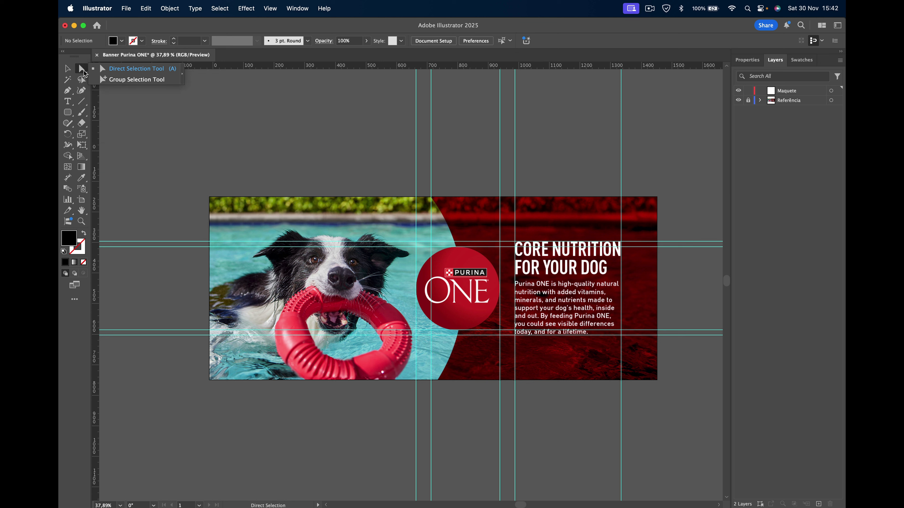
left_click(84, 70)
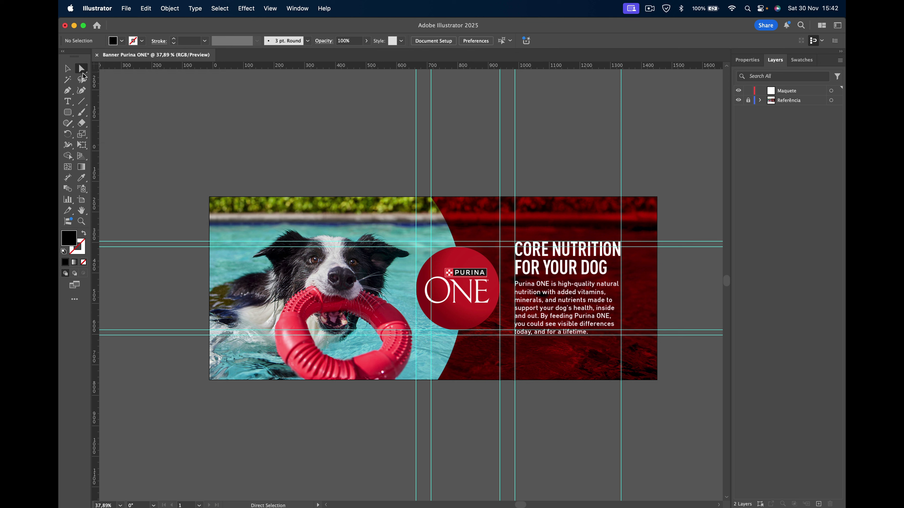
left_click(73, 93)
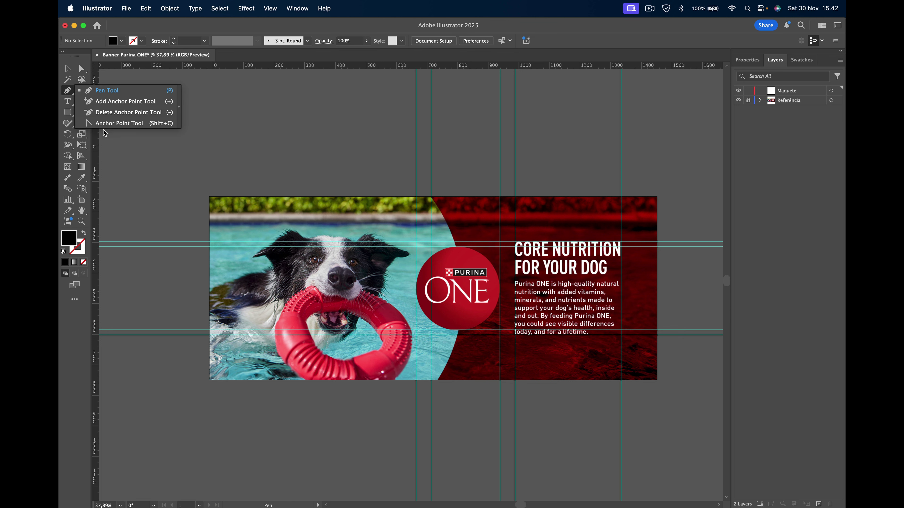
left_click(69, 103)
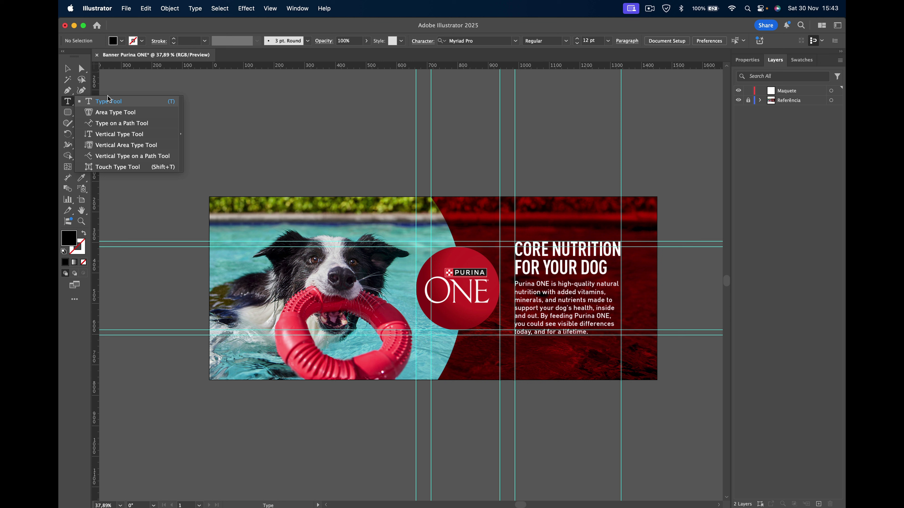
left_click(82, 103)
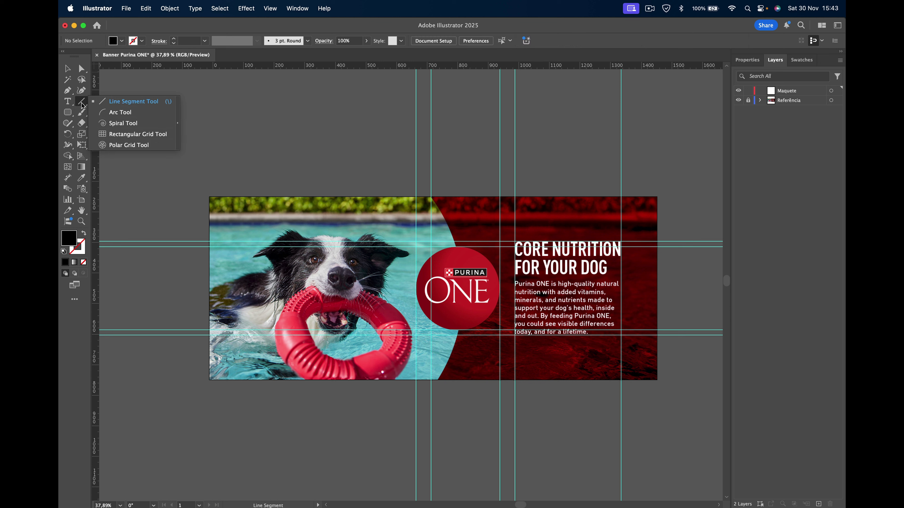
left_click(71, 114)
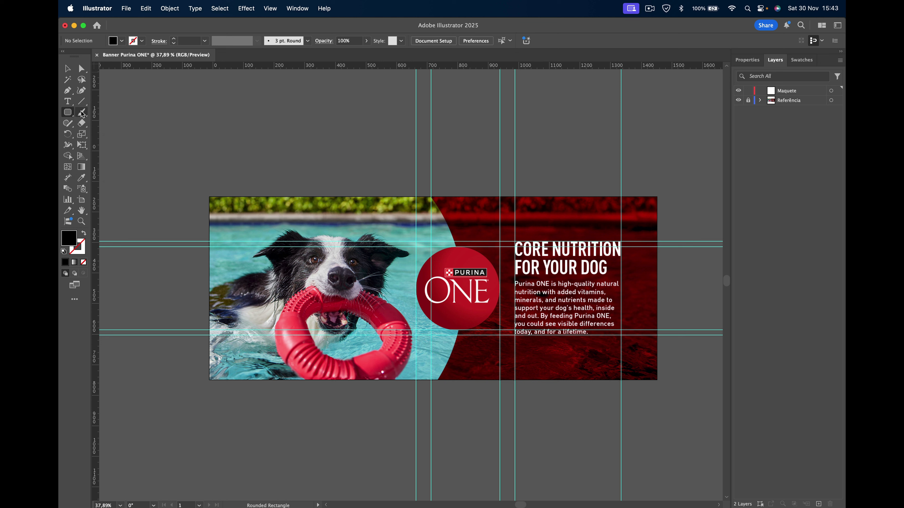
left_click(82, 113)
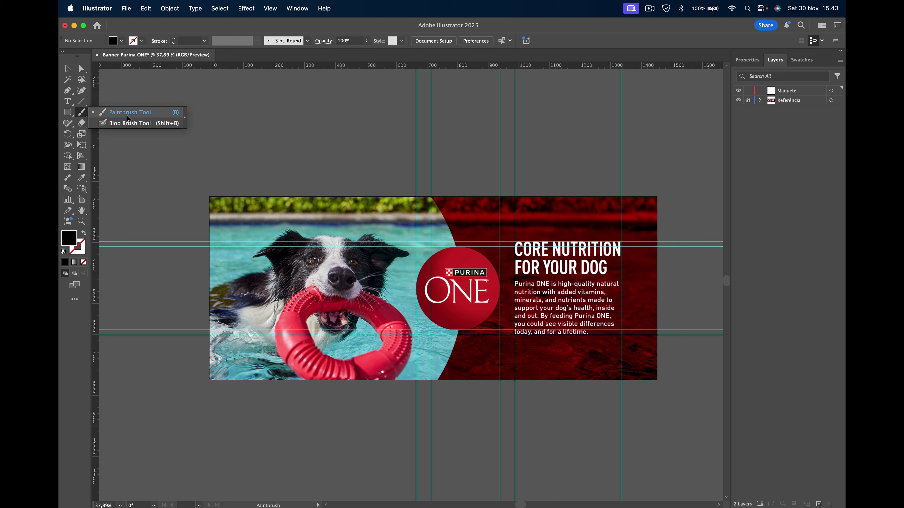
left_click(71, 124)
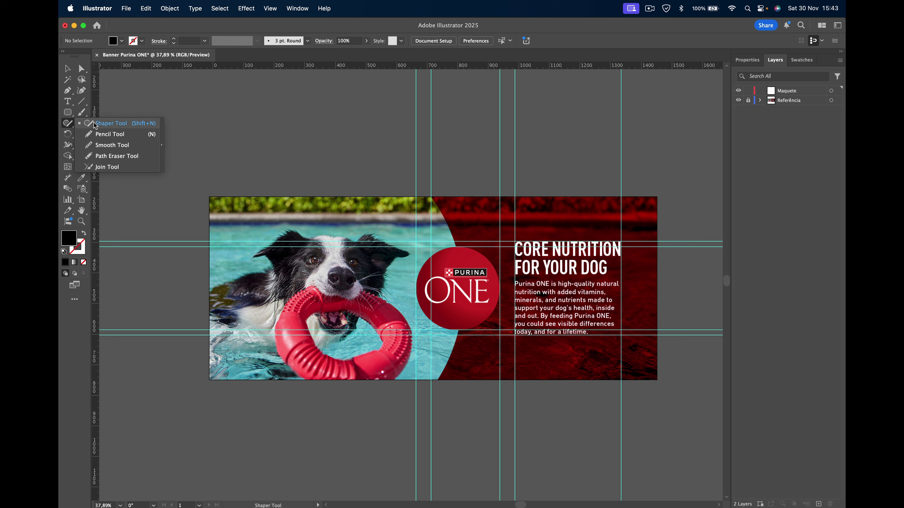
Step: Sketch a triangle, round its corners to about 30 px, then delete it
left_click(95, 124)
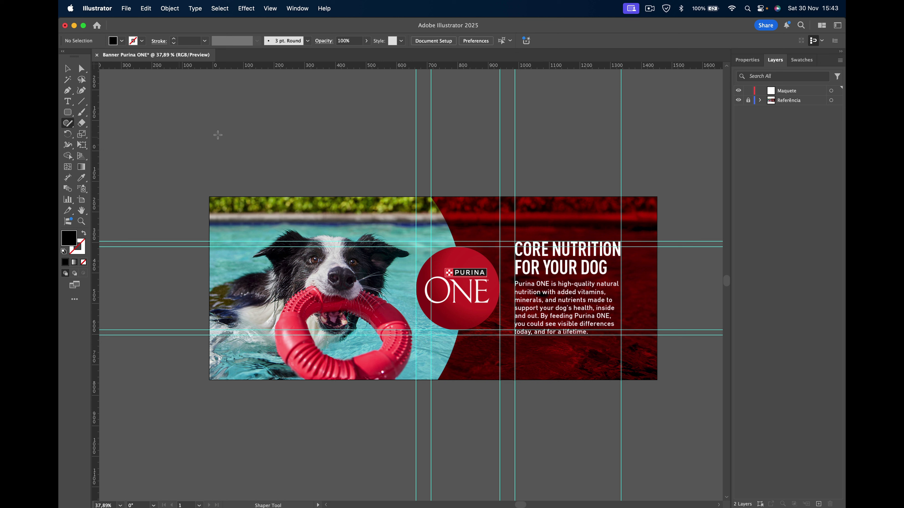
mouse_move(229, 100)
left_mouse_down()
mouse_move(292, 177)
mouse_move(229, 99)
left_mouse_up()
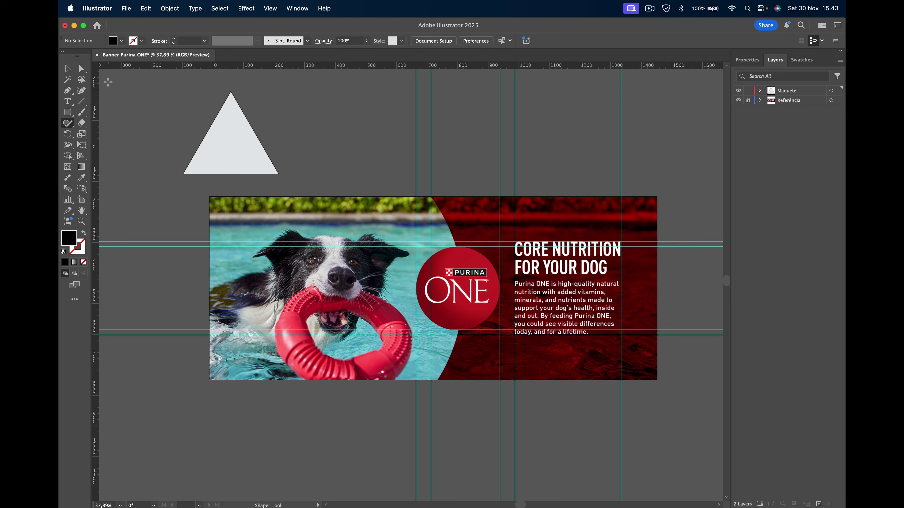
left_click(68, 68)
left_click(229, 134)
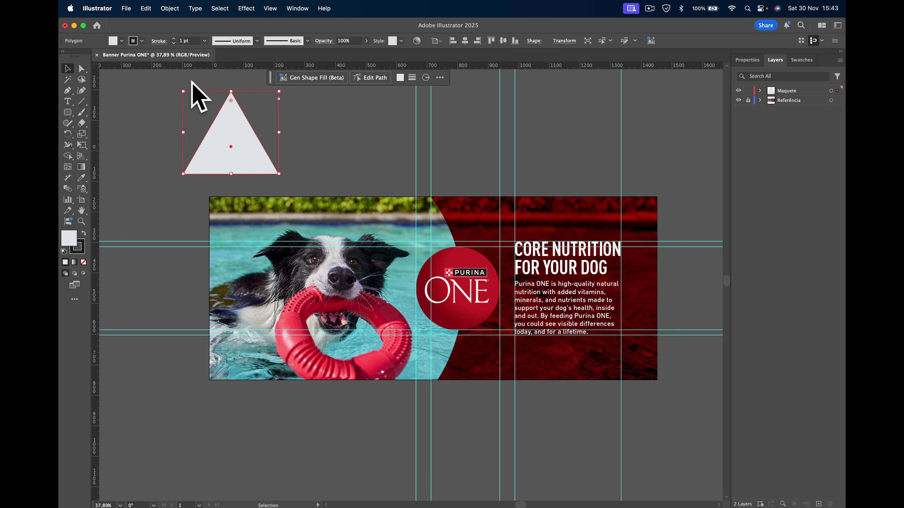
mouse_move(230, 98)
left_mouse_down()
mouse_move(233, 140)
mouse_move(234, 116)
left_mouse_up()
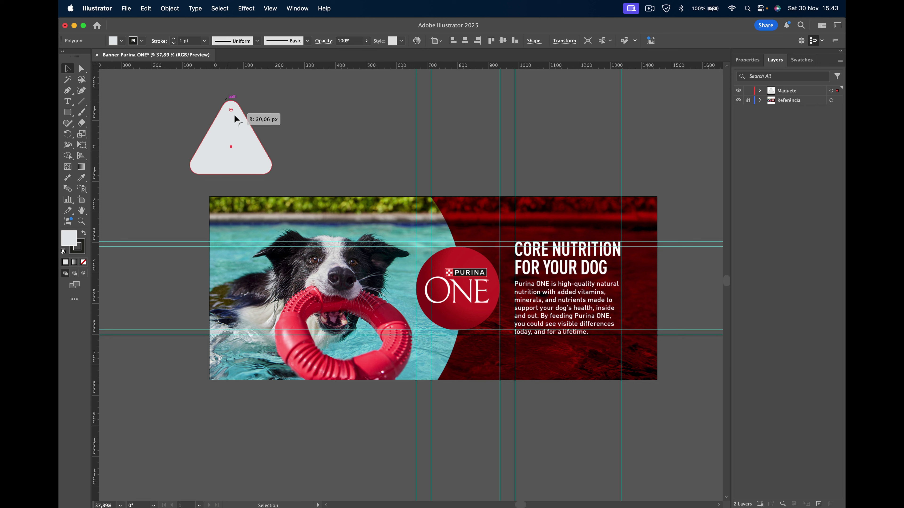
key("Delete")
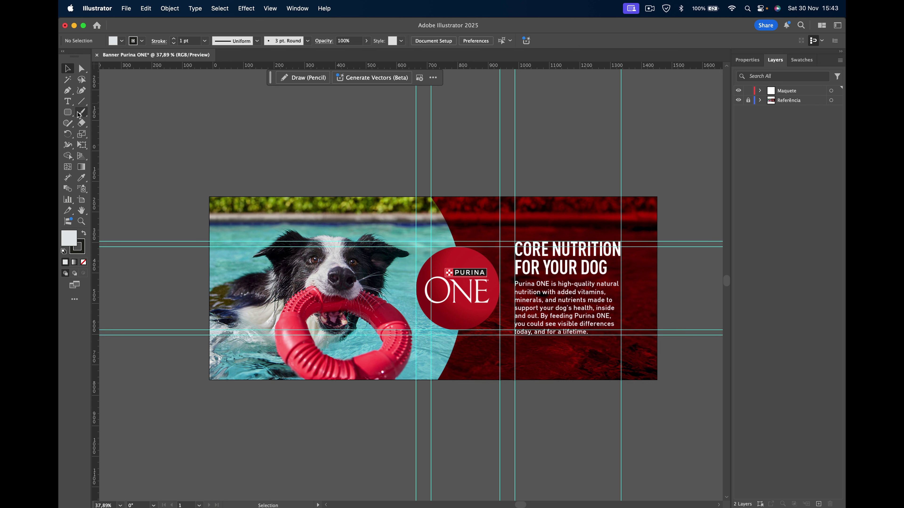
left_click(70, 113)
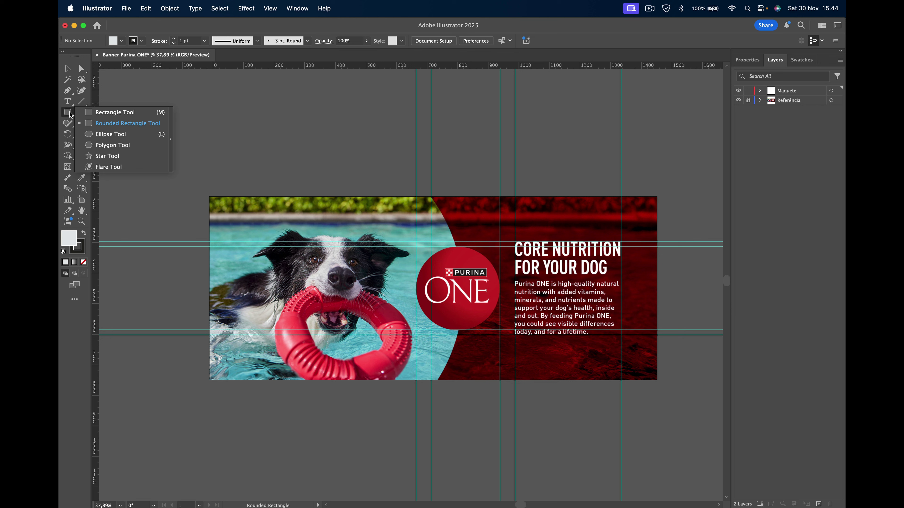
Step: Draw a star above the banner and round its outer and inner corners
left_click(134, 155)
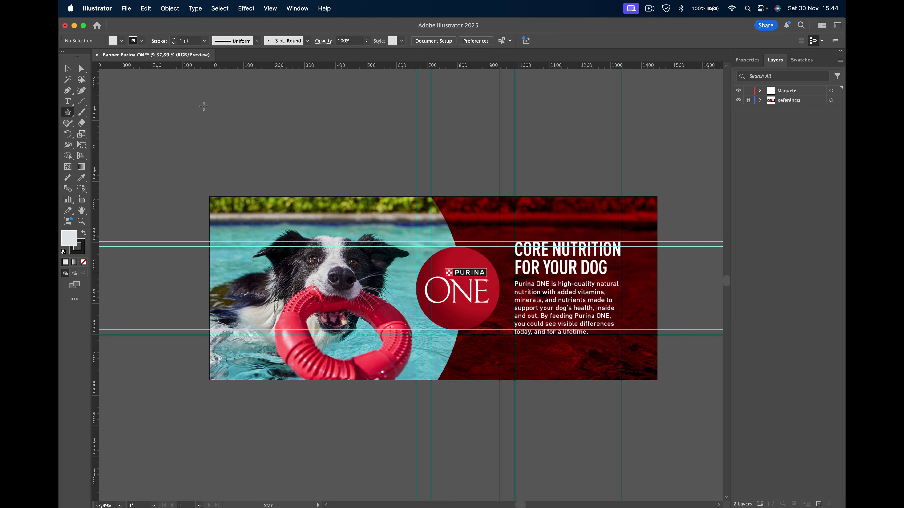
left_click_drag(232, 94, 276, 153)
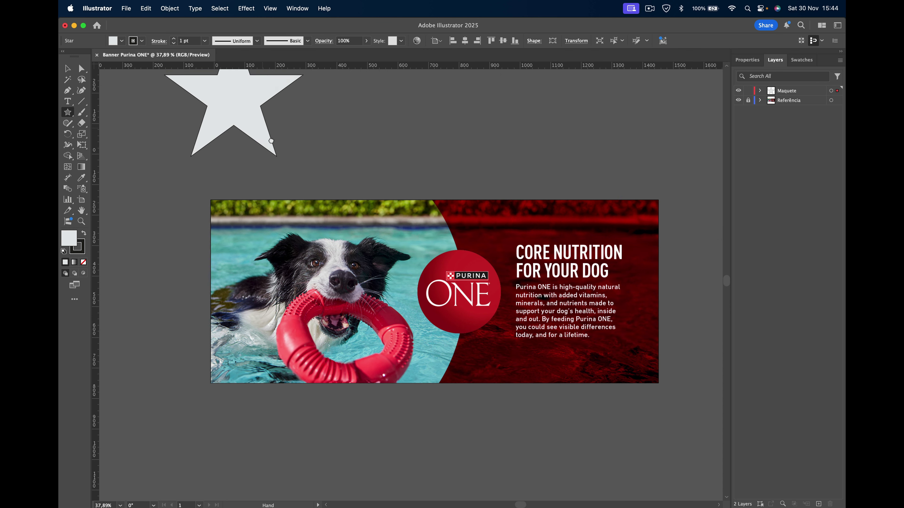
scroll(285, 151, "up", 5)
scroll(284, 151, "left", 2)
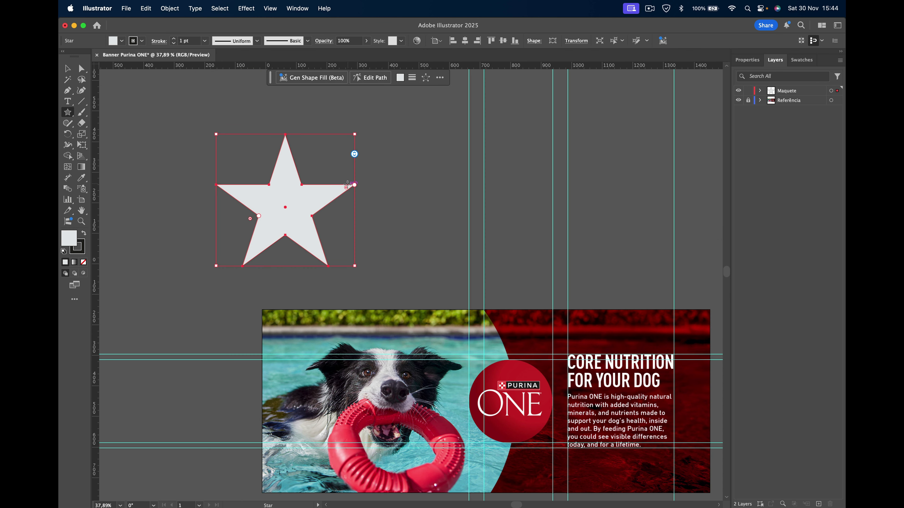
left_click_drag(345, 188, 331, 195)
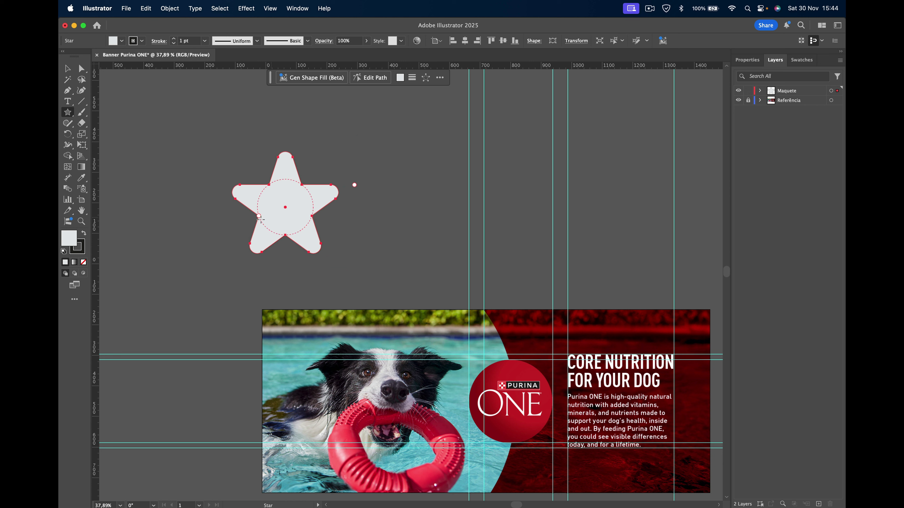
mouse_move(258, 216)
left_mouse_down()
mouse_move(241, 225)
mouse_move(251, 225)
left_mouse_up()
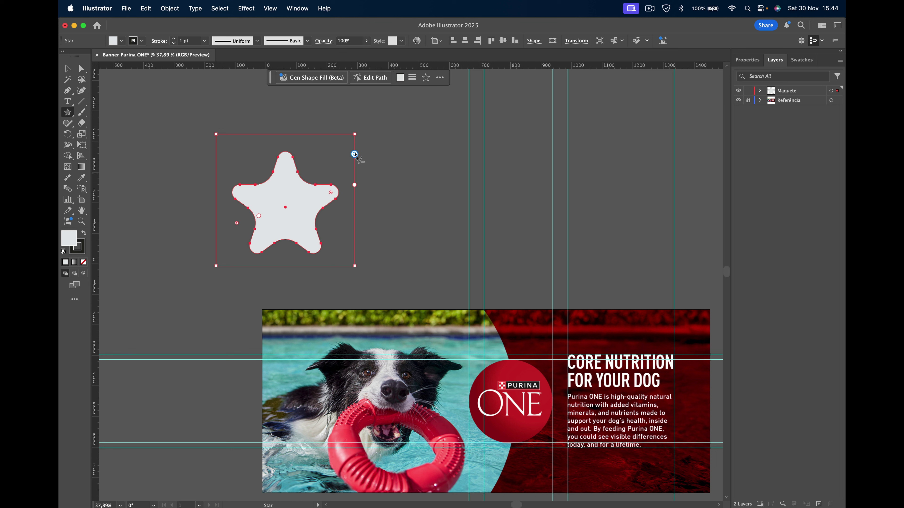
Step: Raise the star to 19 points, sharpen its corners, reduce to 5 points, then delete it
mouse_move(355, 155)
left_mouse_down()
mouse_move(360, 194)
mouse_move(360, 147)
mouse_move(360, 206)
left_mouse_up()
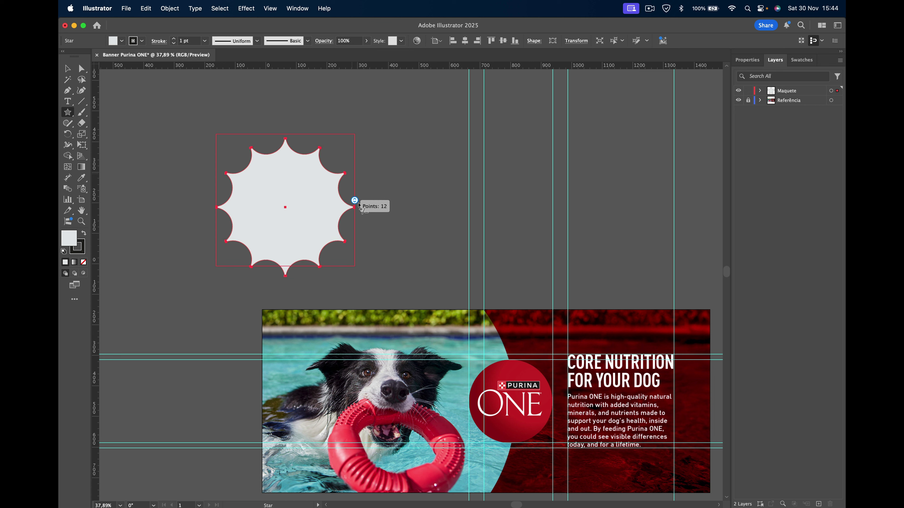
left_click_drag(360, 207, 357, 225)
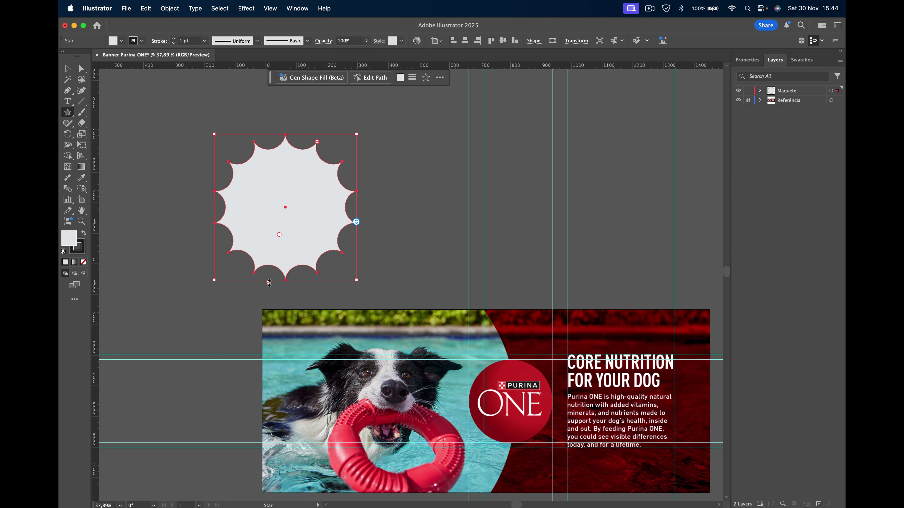
left_click_drag(269, 283, 269, 284)
left_click_drag(268, 280, 265, 225)
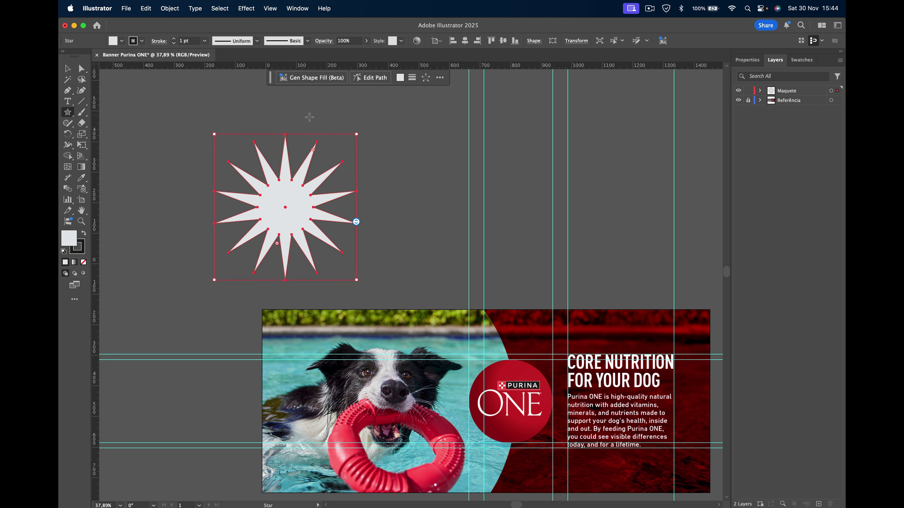
mouse_move(356, 222)
left_mouse_down()
mouse_move(372, 129)
mouse_move(369, 171)
left_mouse_up()
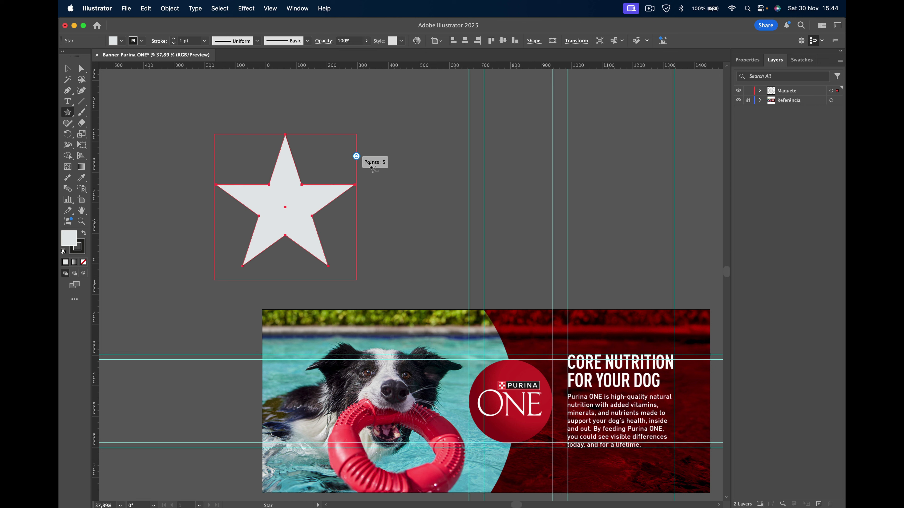
key("Delete")
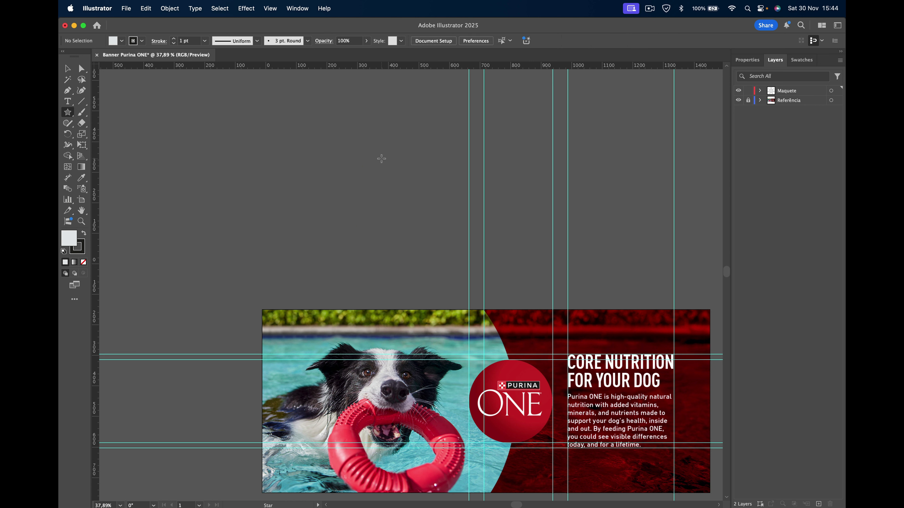
Step: Draw a hexagon above the banner with the Polygon tool and delete it
left_click(69, 114)
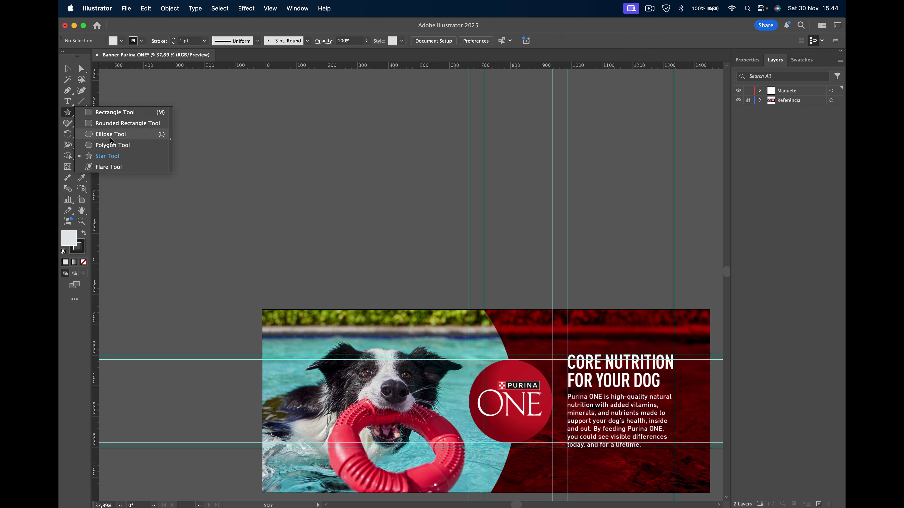
left_click(113, 149)
left_click_drag(224, 163, 267, 216)
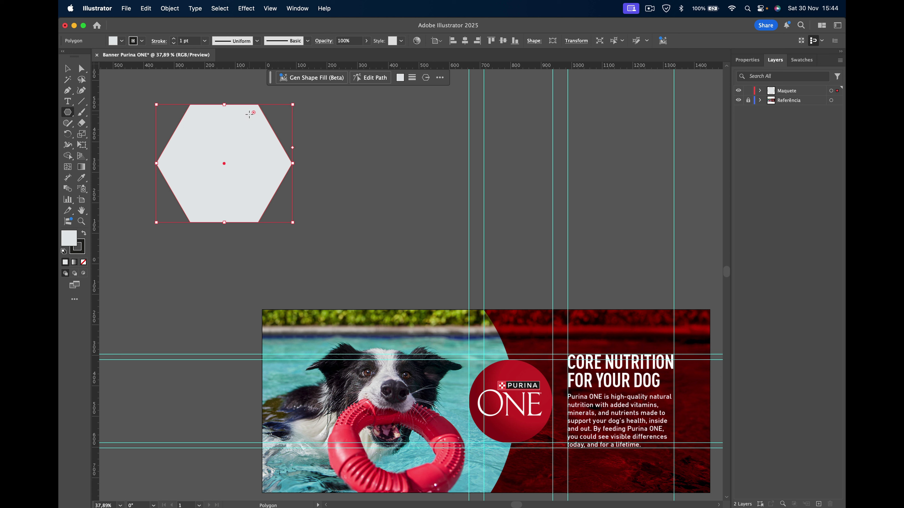
key("Delete")
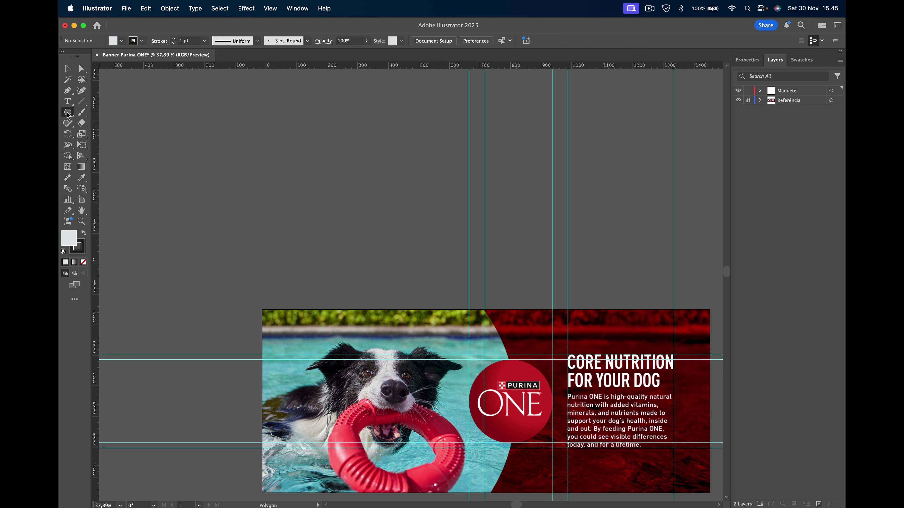
Step: Cancel the Polygon dialog, then drag out a rotated hexagon and undo it
left_click(68, 113)
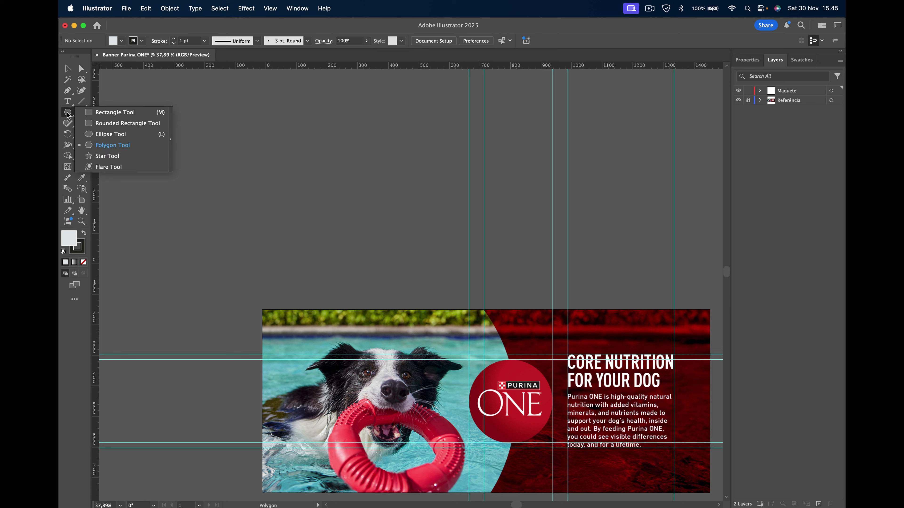
left_click(109, 145)
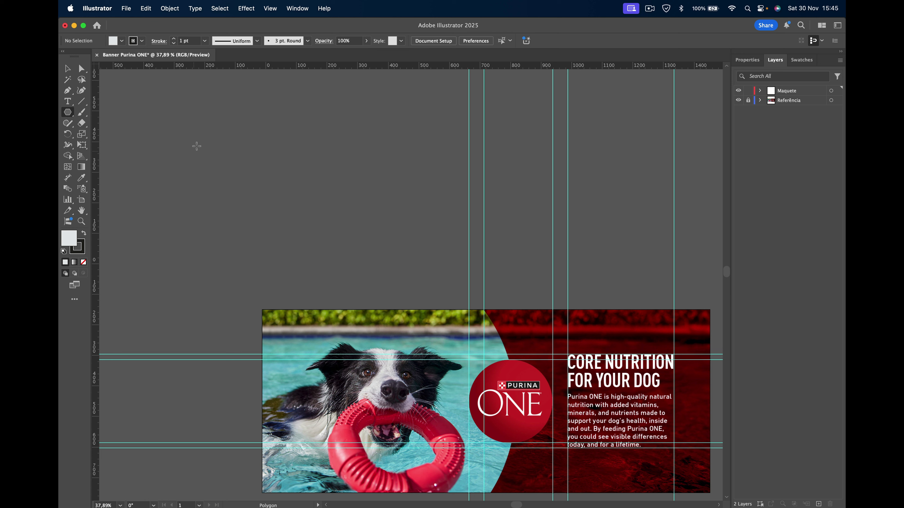
right_click(209, 143)
key("Escape")
left_click(232, 137)
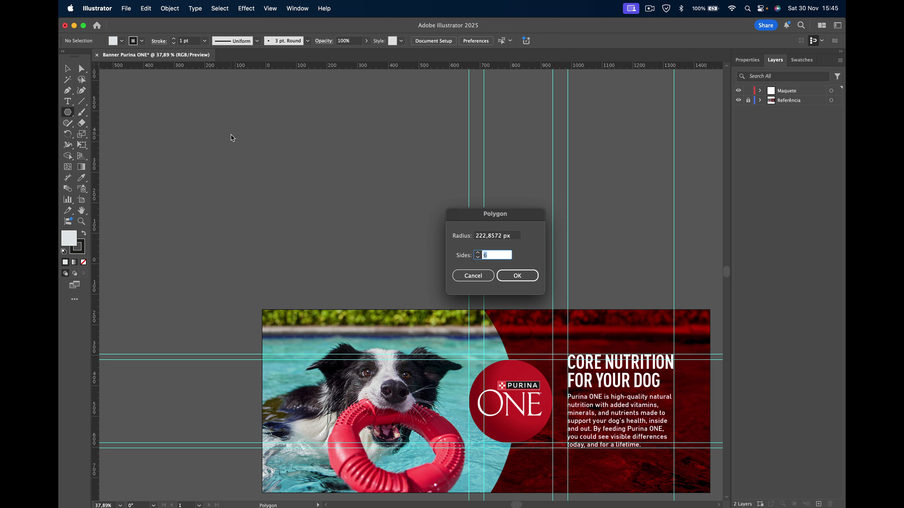
left_click(472, 275)
left_click_drag(240, 138, 334, 227)
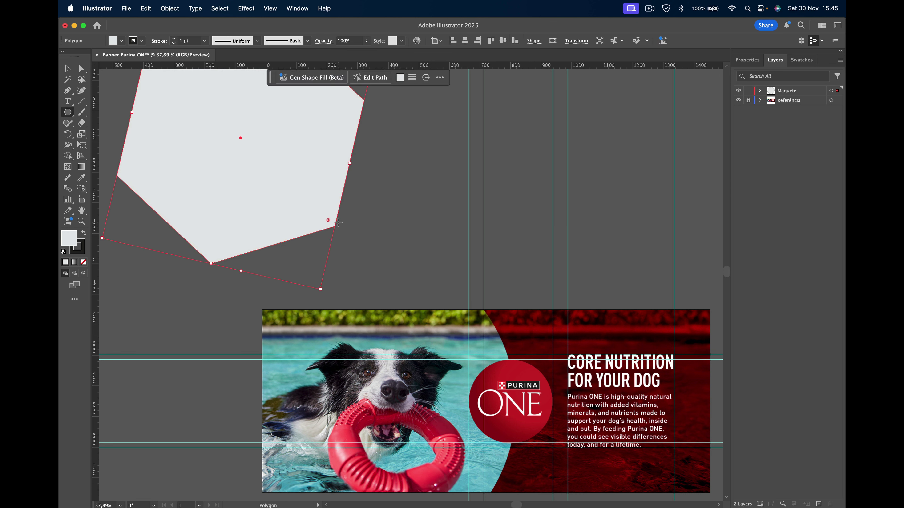
key("ctrl+z")
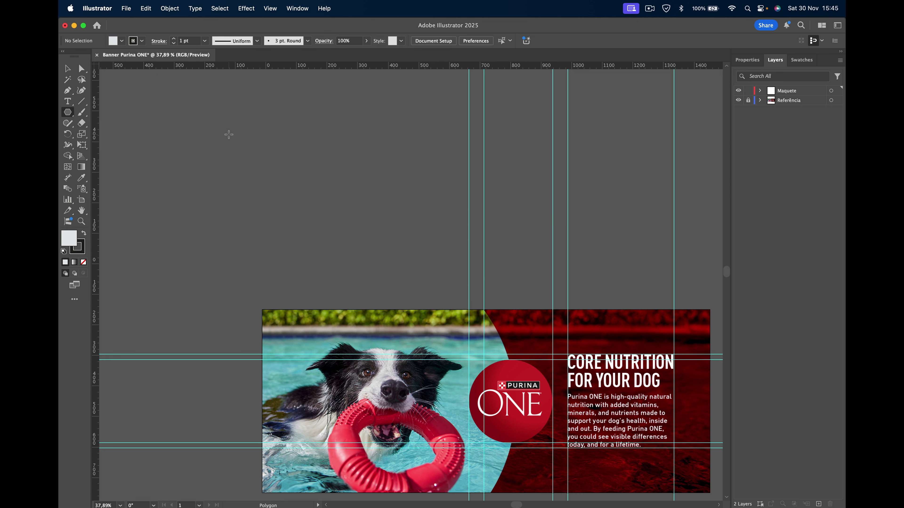
Step: Create an 8-sided polygon, round its corners to about 71 px, then delete it
left_click(229, 135)
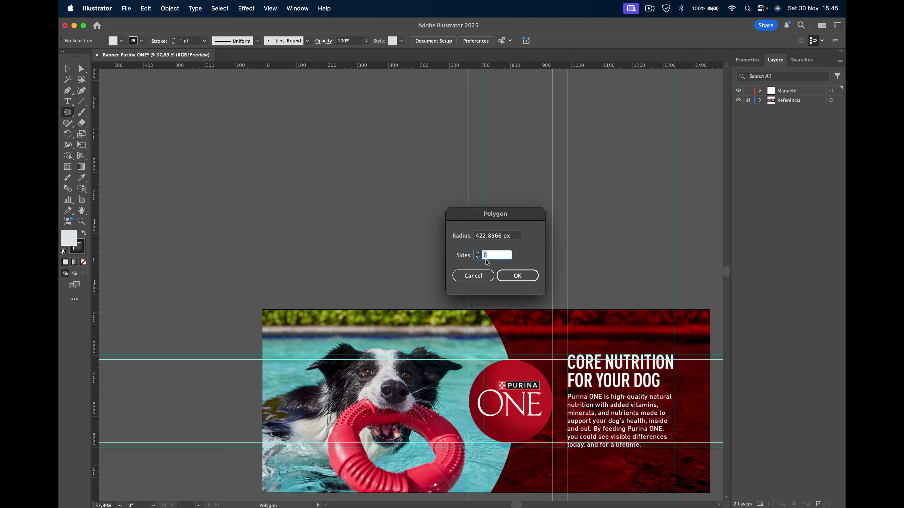
left_click(517, 275)
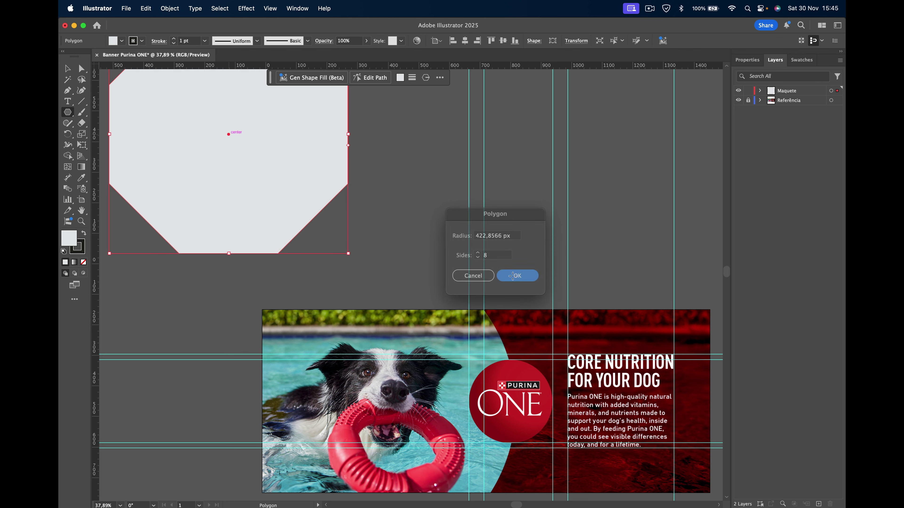
left_click_drag(288, 143, 435, 218)
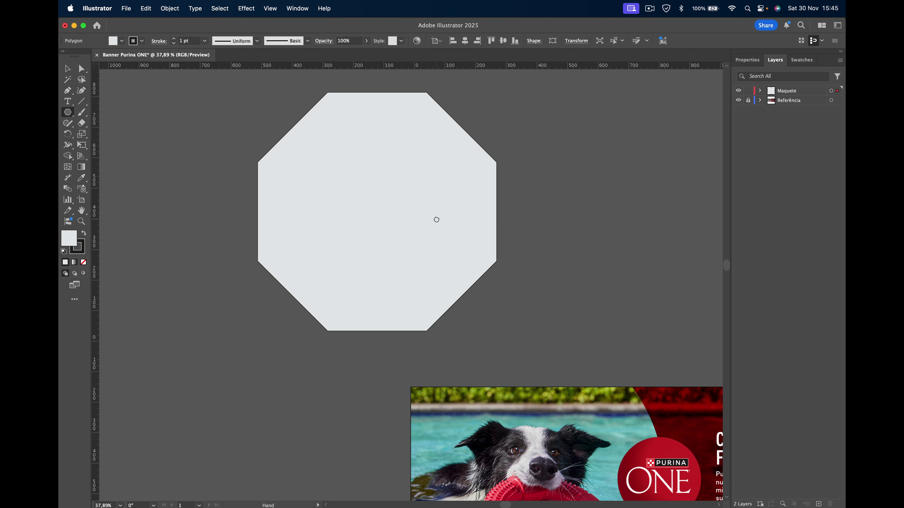
left_click_drag(423, 100, 415, 130)
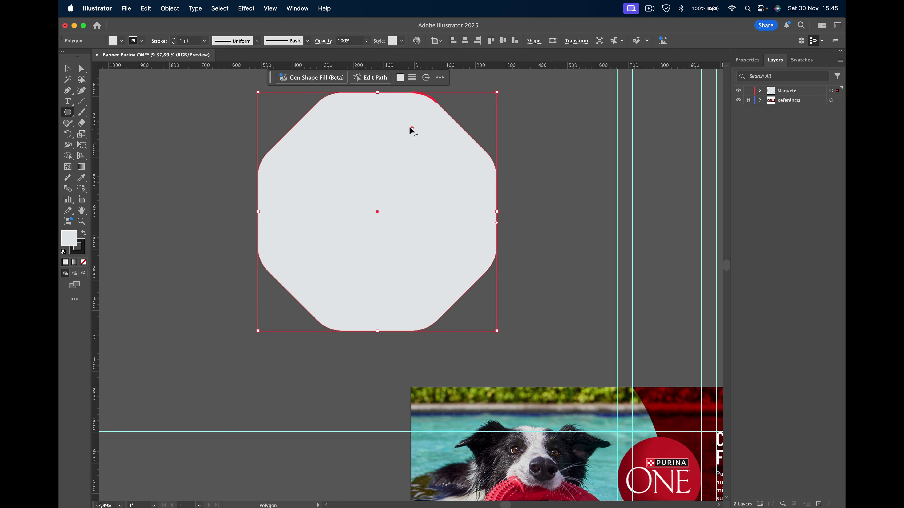
key("Delete")
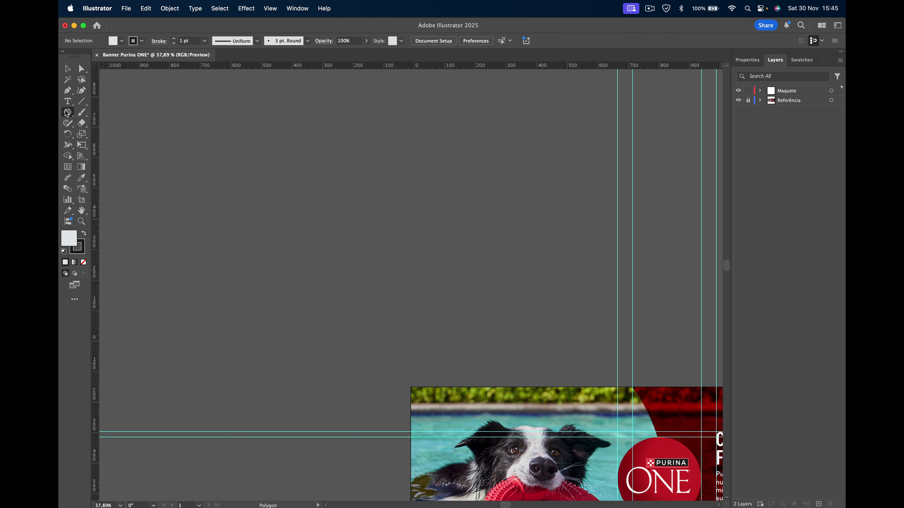
Step: Create an 8-point star from the Star dialog, delete it, and switch to the Rectangle tool
left_click_drag(67, 114, 100, 157)
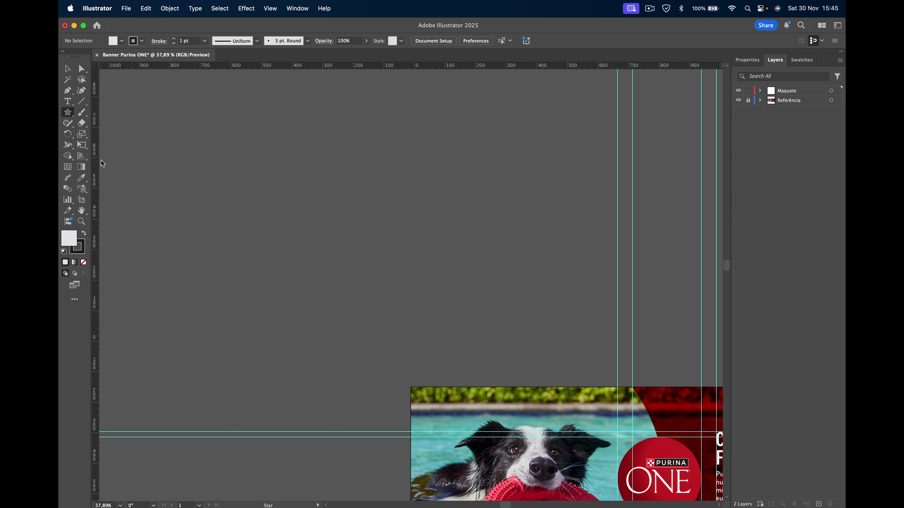
left_click(250, 164)
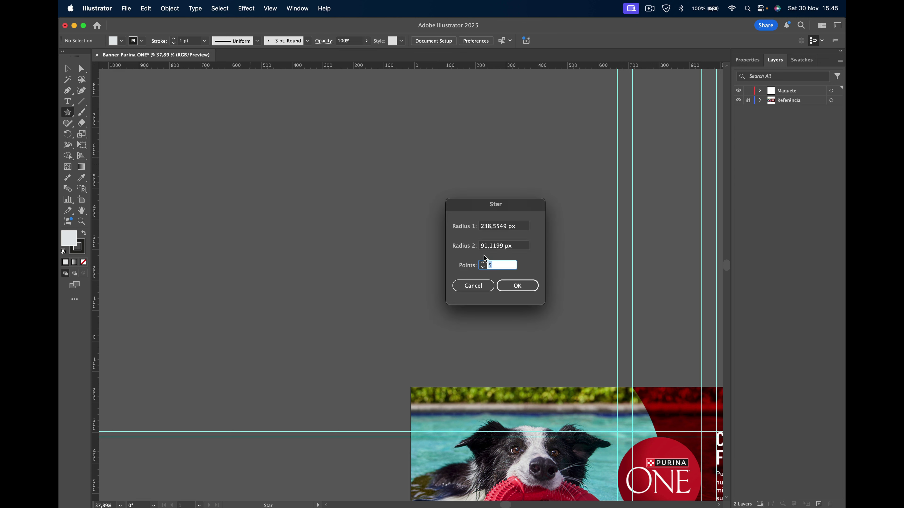
type("8")
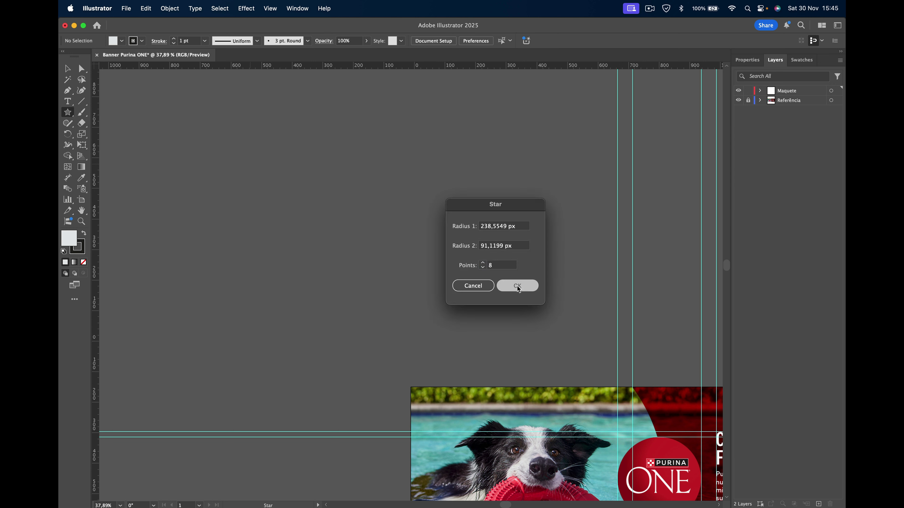
left_click(517, 286)
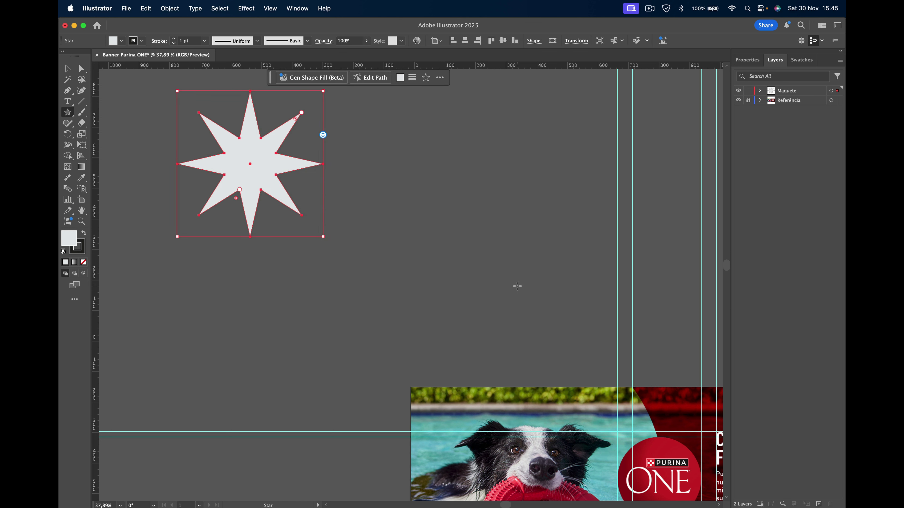
key("Delete")
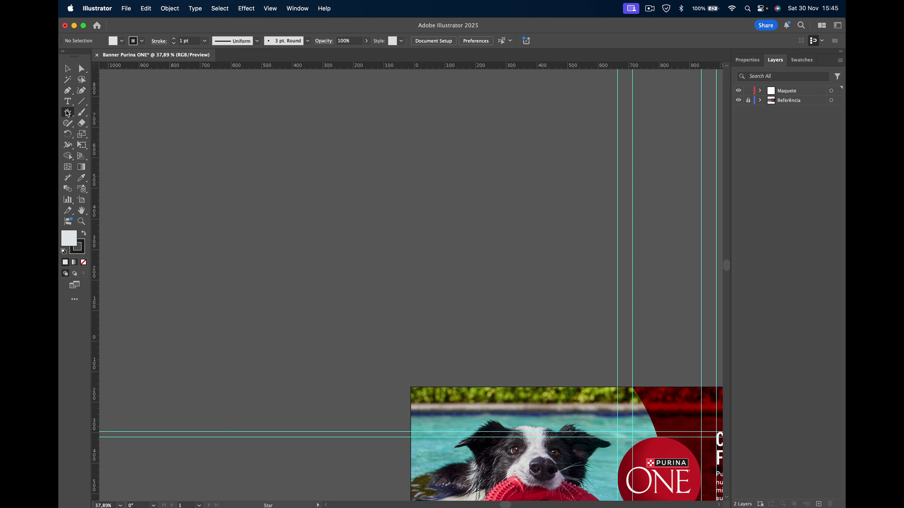
left_click_drag(67, 112, 117, 113)
Step: Create a 259 x 259 px square from the Rectangle dialog and delete it
left_click(239, 153)
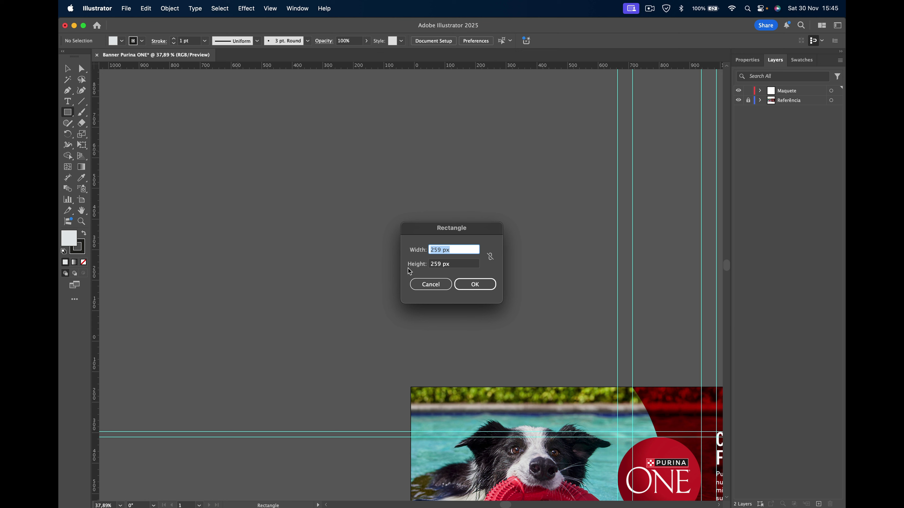
left_click(473, 281)
key("Delete")
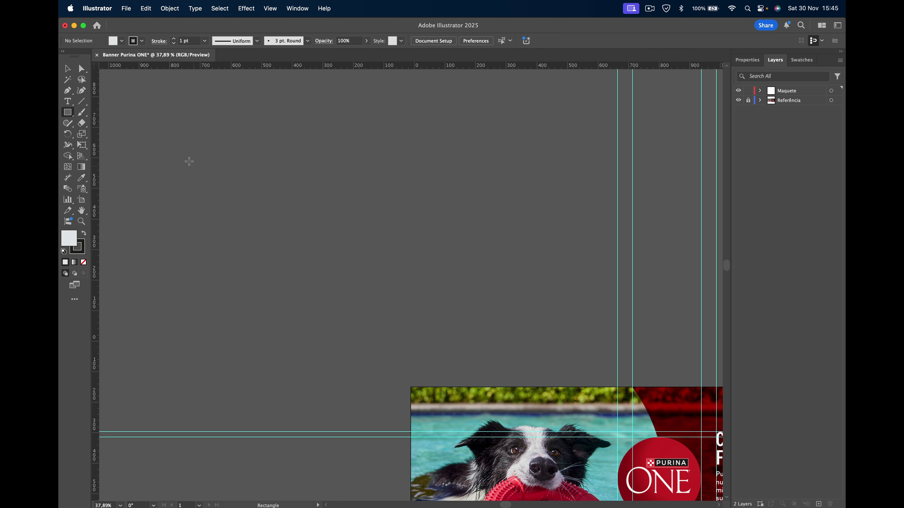
Step: Draw a wide rectangle, inspect its width in Properties, then delete it
left_click_drag(189, 160, 380, 241)
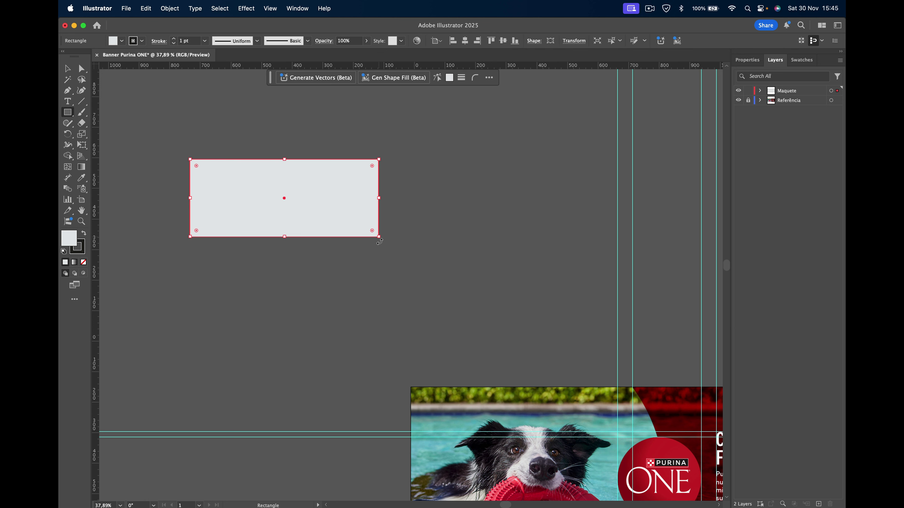
left_click(68, 68)
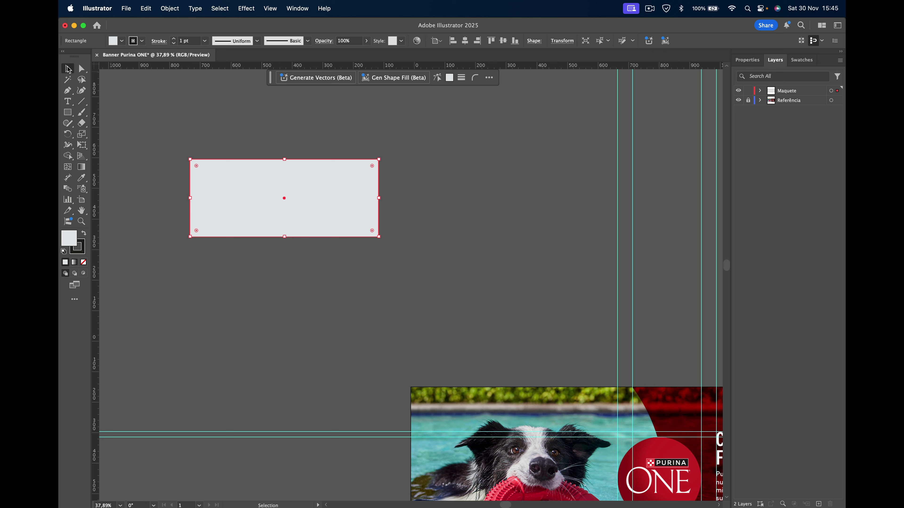
left_click(747, 60)
left_click(805, 101)
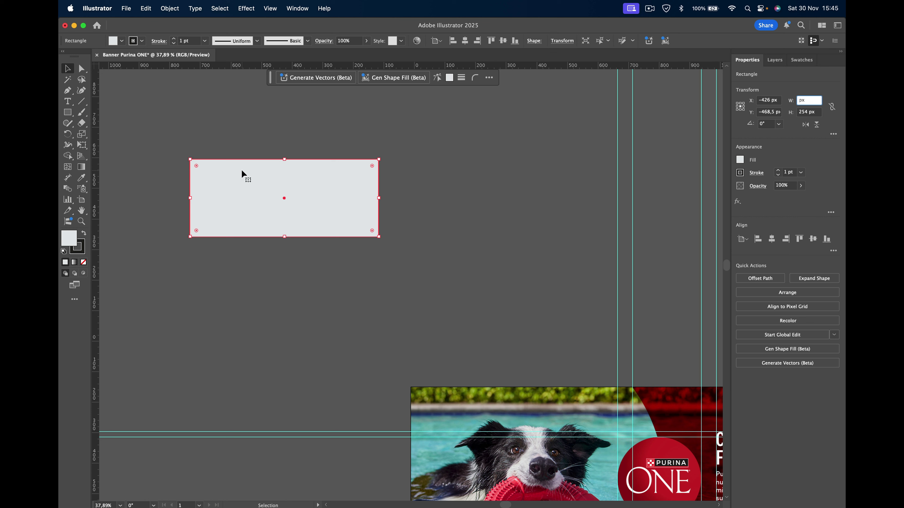
key("Escape")
key("Delete")
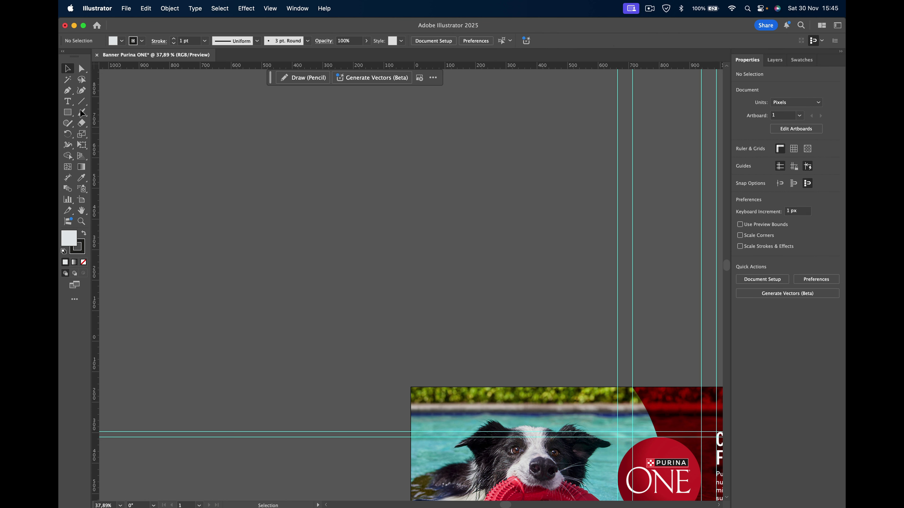
Step: Draw a 454 x 454 px square and delete it
left_click(68, 112)
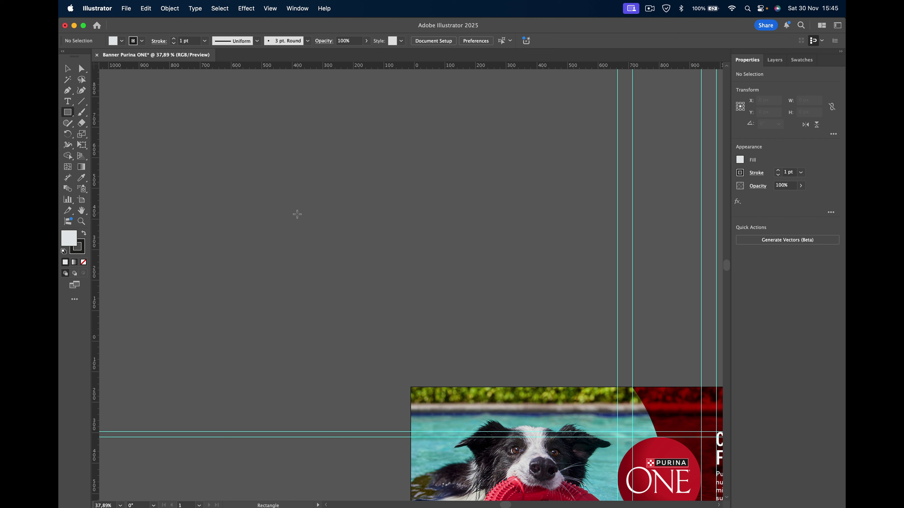
mouse_move(256, 158)
left_mouse_down()
mouse_move(312, 223)
mouse_move(395, 286)
left_mouse_up()
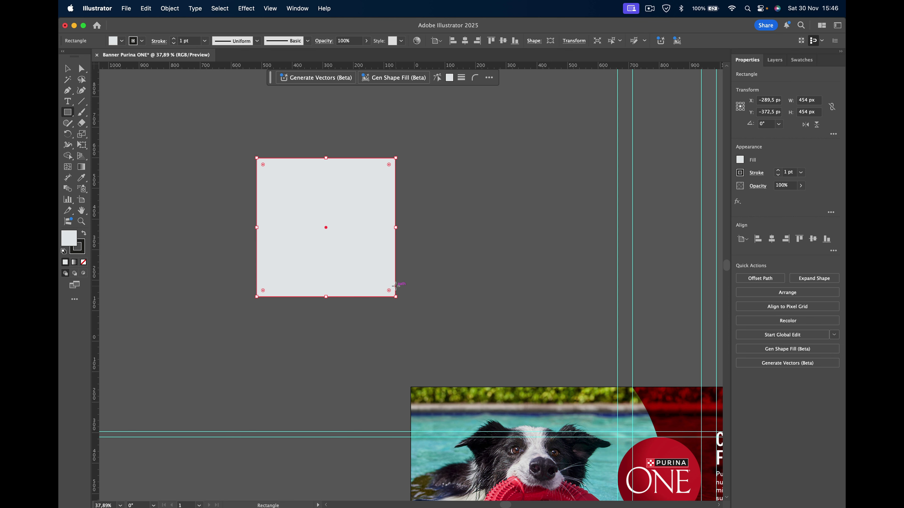
key("Delete")
left_click(68, 114)
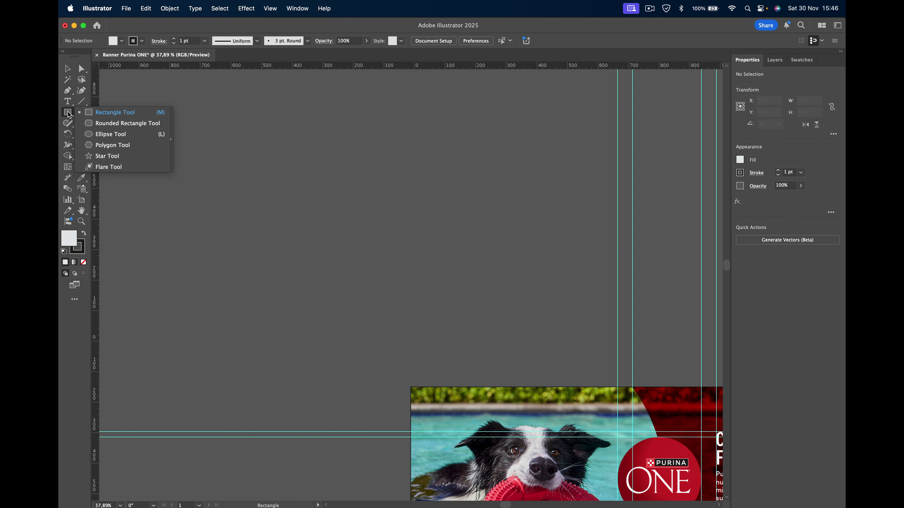
Step: Draw a long flat ellipse and a tall ellipse, then delete the tall one
left_click(112, 135)
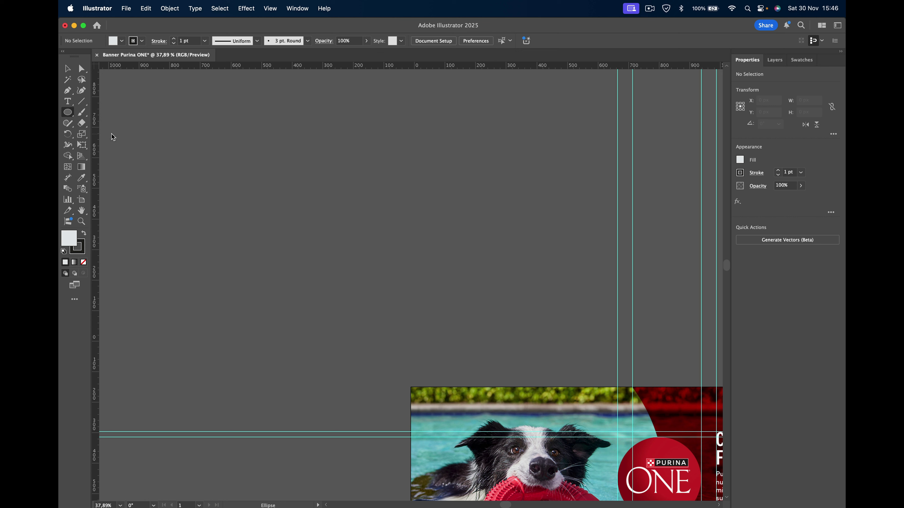
left_click_drag(232, 138, 471, 181)
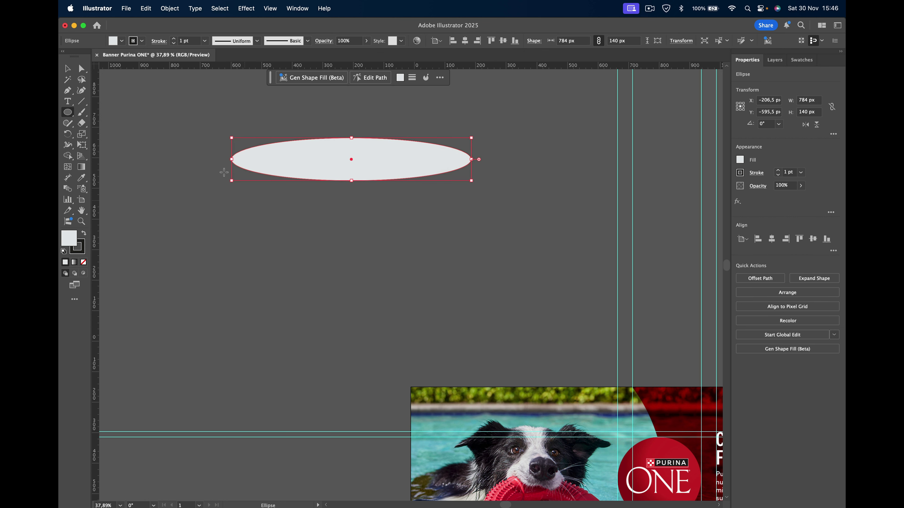
left_click_drag(201, 181, 295, 355)
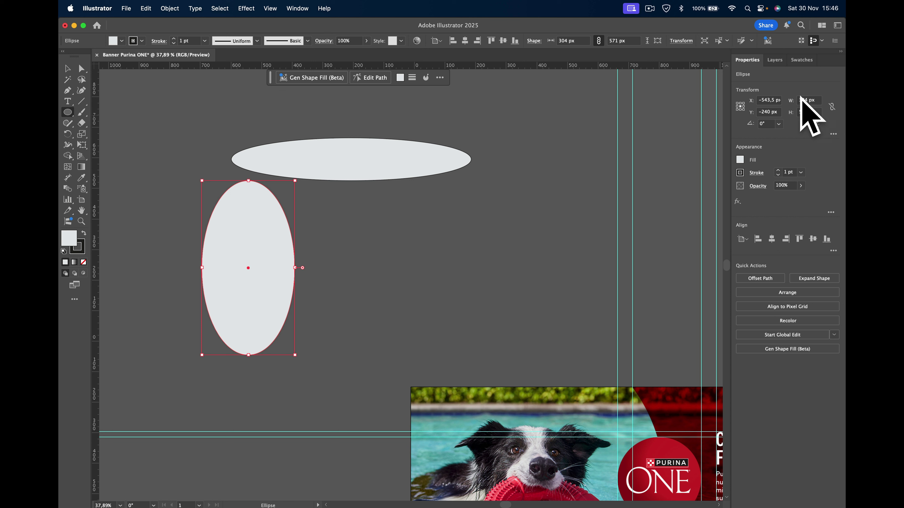
key("Delete")
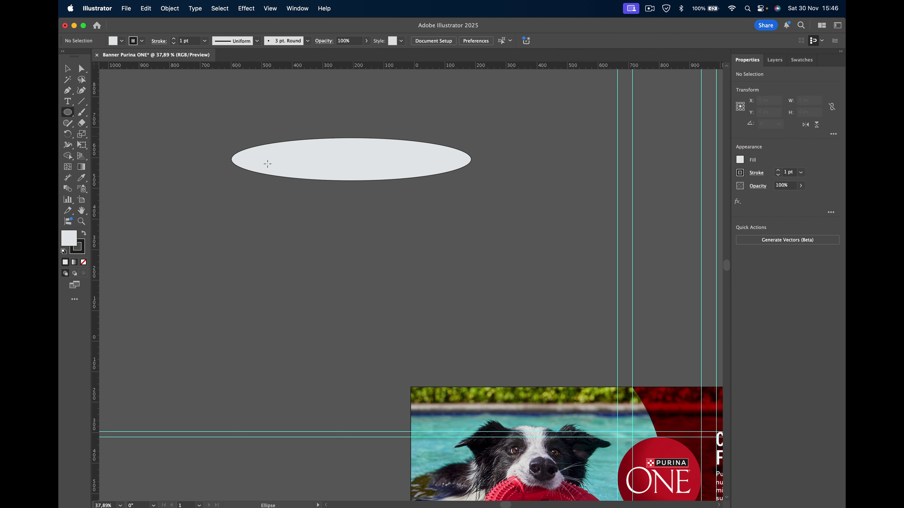
Step: Open the Ellipse size dialog twice and cancel it both times
left_click(313, 164)
left_click(430, 284)
left_click(313, 158)
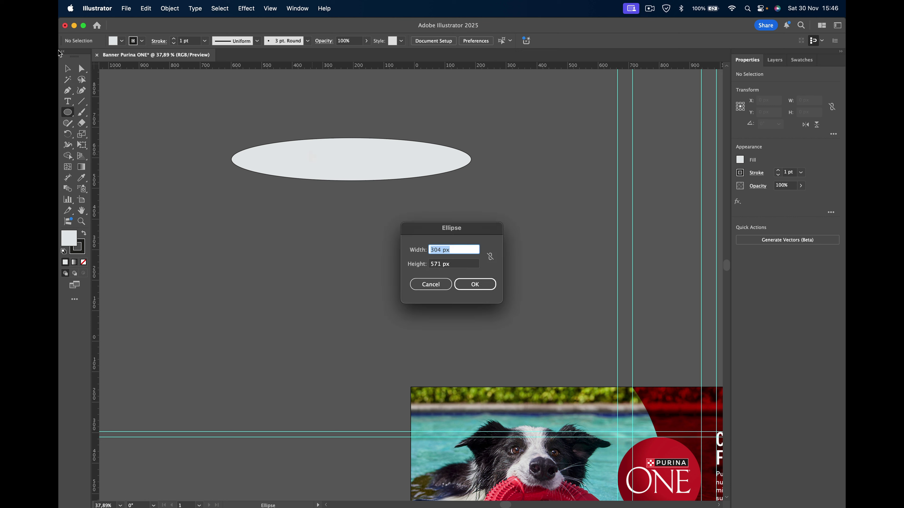
left_click(430, 284)
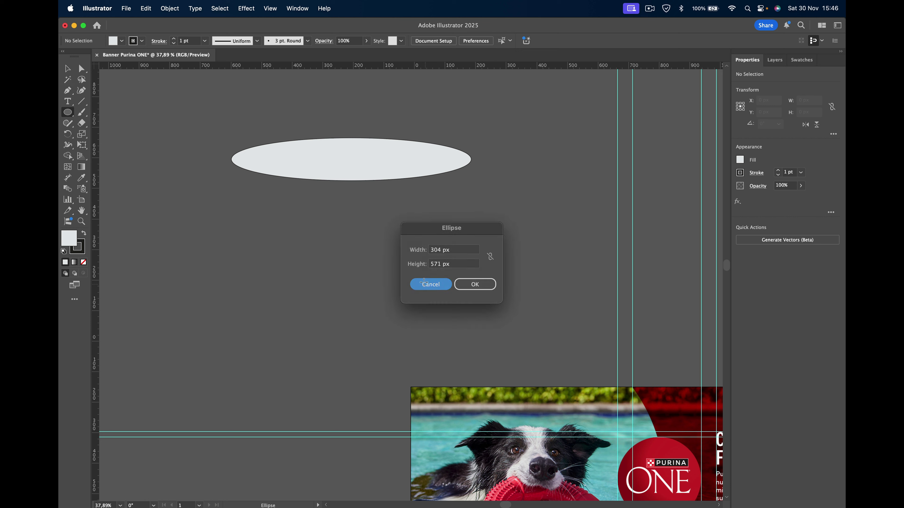
Step: Delete the flat ellipse and draw a 585 px circle above the banner
key("v")
left_click(331, 170)
key("Delete")
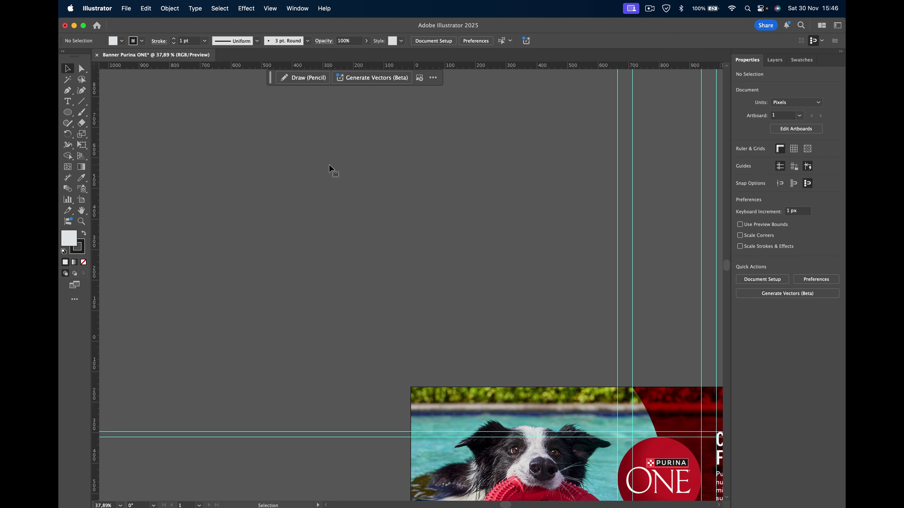
left_click(68, 116)
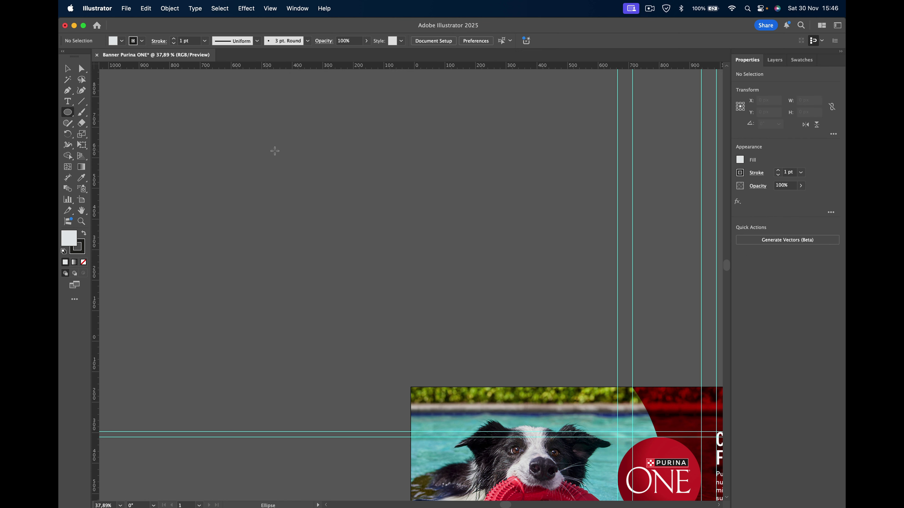
left_click_drag(261, 143, 439, 322)
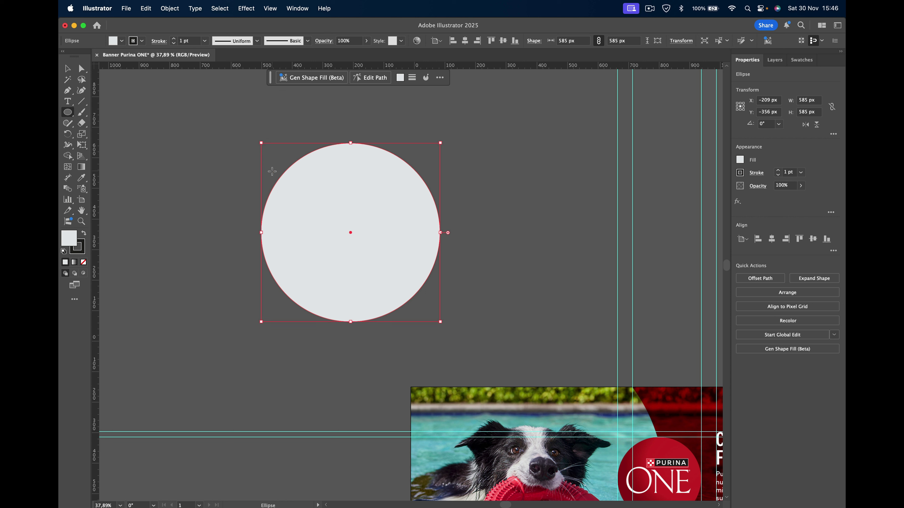
Step: Erase the circle in half horizontally and delete its lower half
left_click(82, 124)
left_click_drag(252, 241, 574, 249)
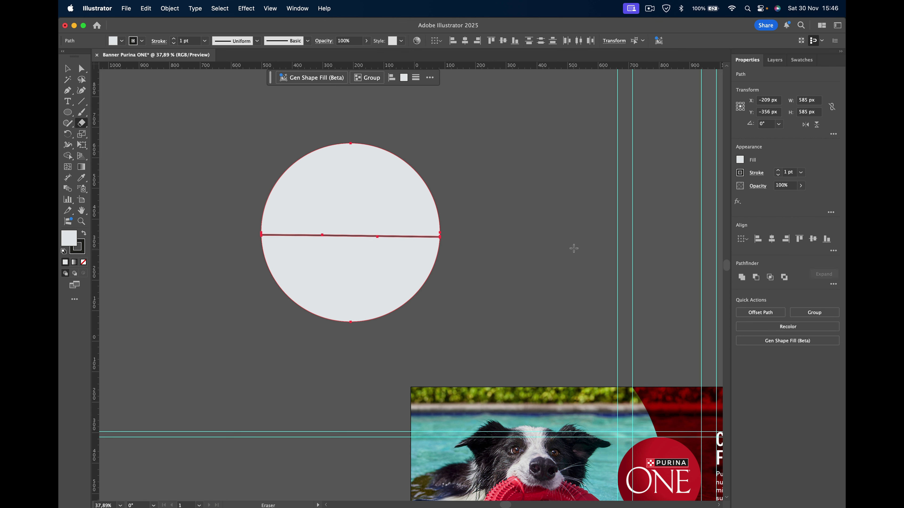
left_click(68, 70)
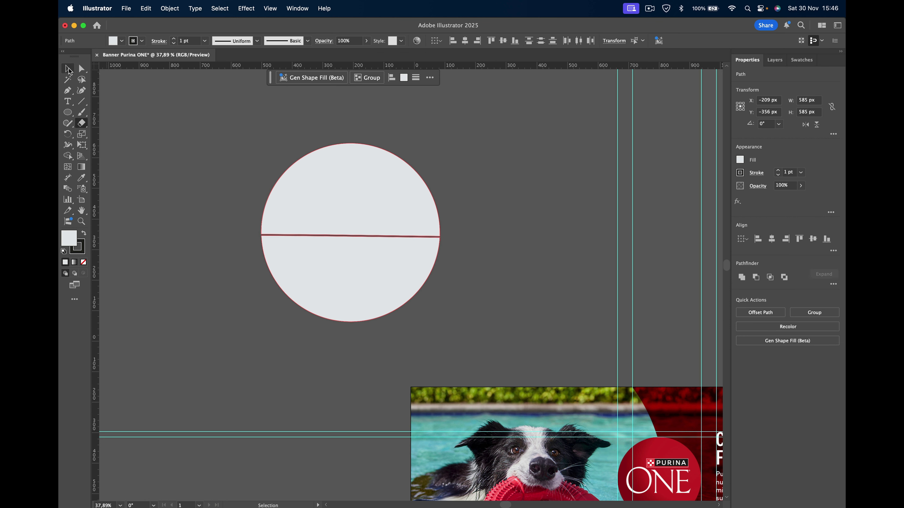
double_click(361, 262)
key("Delete")
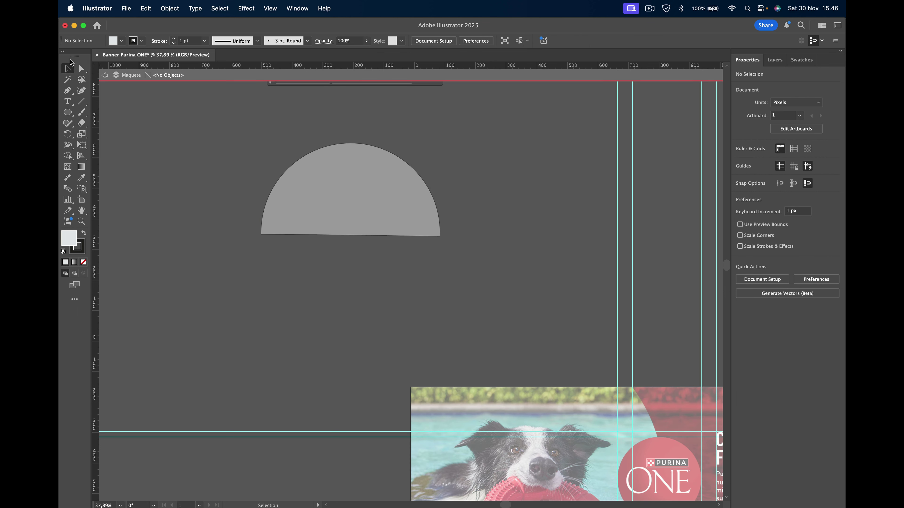
double_click(161, 106)
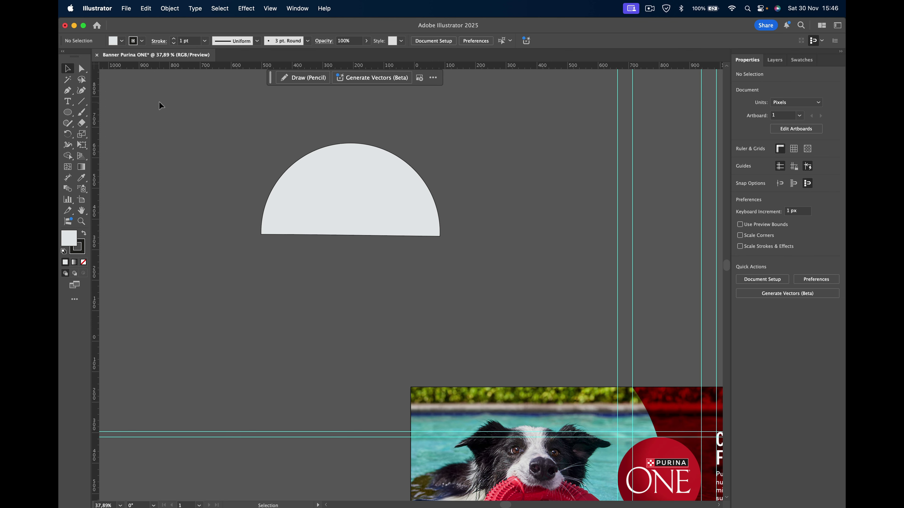
Step: Slice the remaining half-circle with wavy, horizontal, vertical and diagonal eraser cuts
left_click(383, 209)
left_click(82, 123)
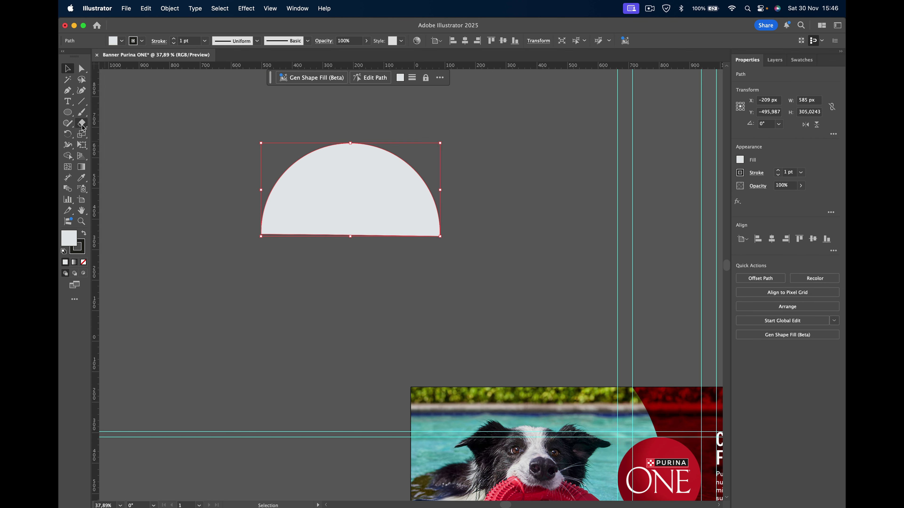
left_click_drag(226, 212, 461, 195)
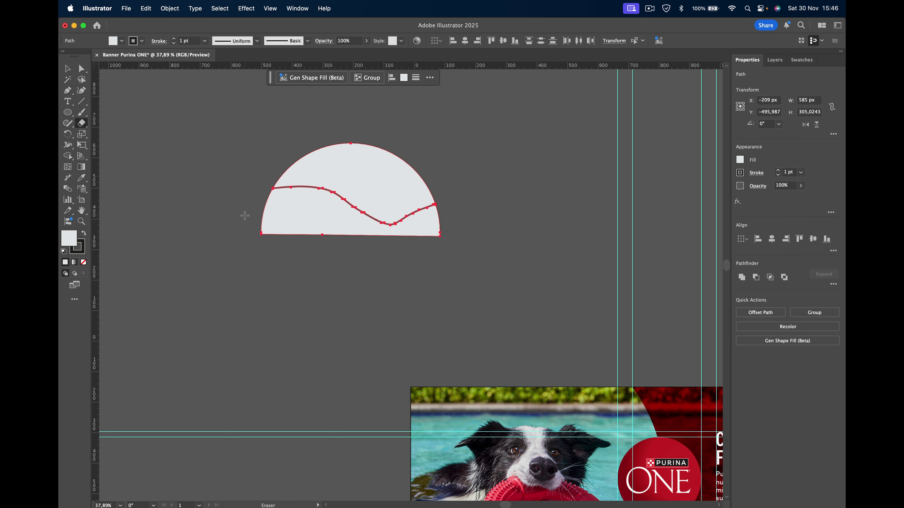
left_click_drag(244, 216, 545, 216)
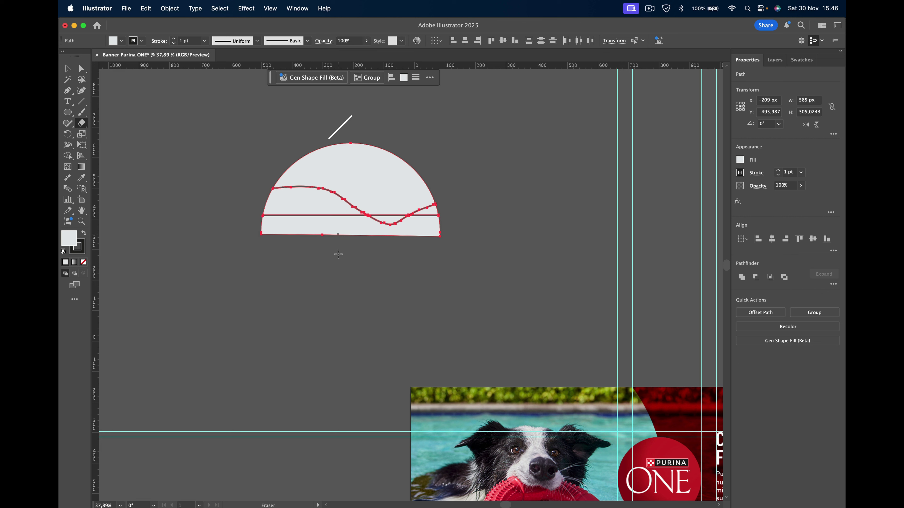
left_click_drag(348, 98, 356, 289)
left_click_drag(394, 268, 396, 118)
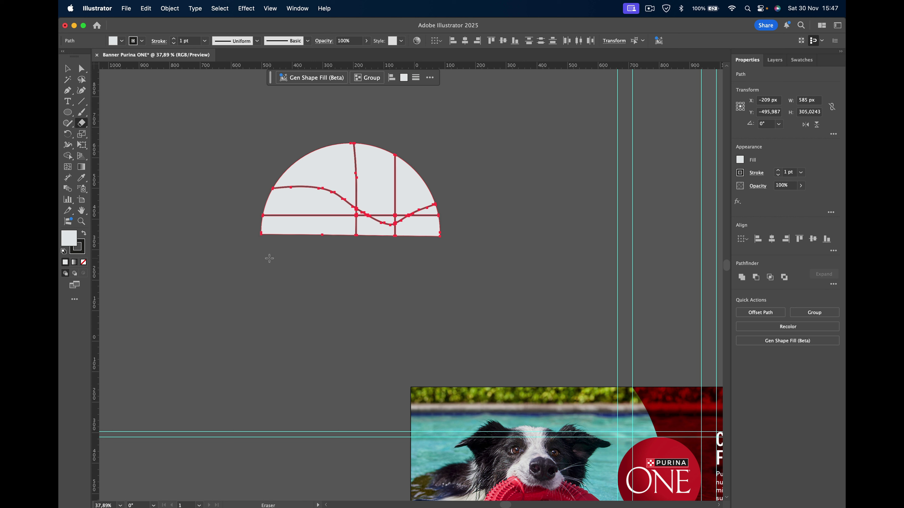
left_click_drag(269, 257, 442, 134)
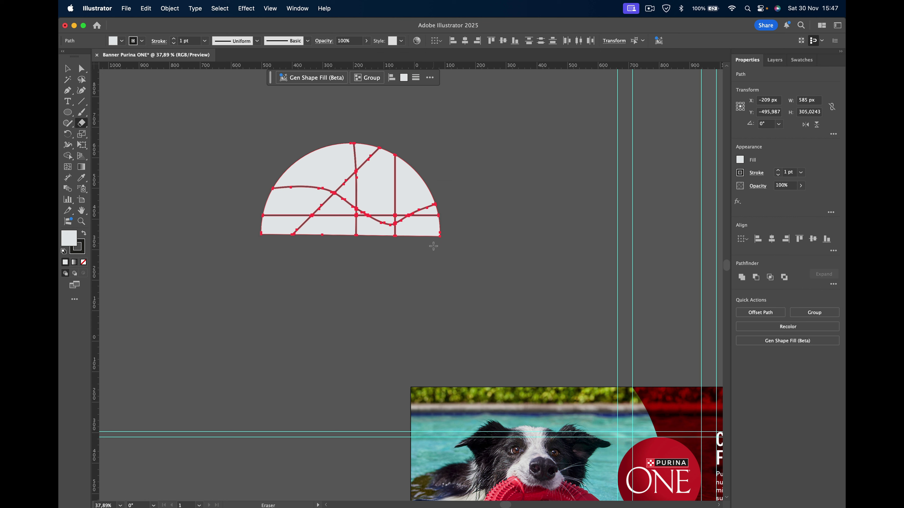
Step: Delete the sliced half-circle and draw a new 553 px circle
key("v")
key("Delete")
left_click(66, 113)
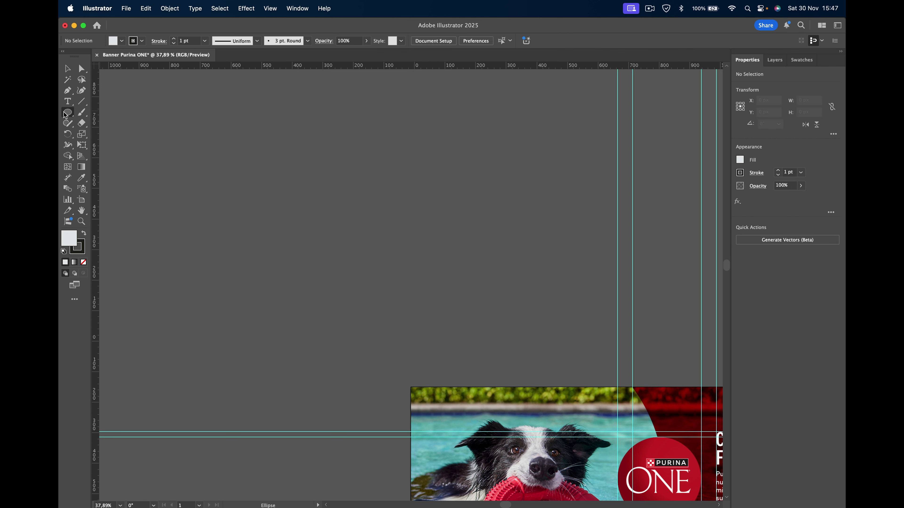
left_click_drag(210, 143, 361, 309)
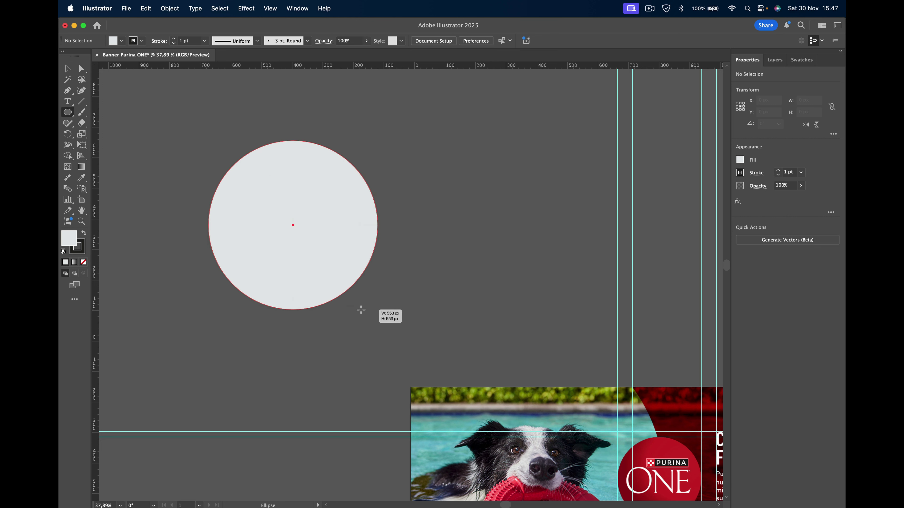
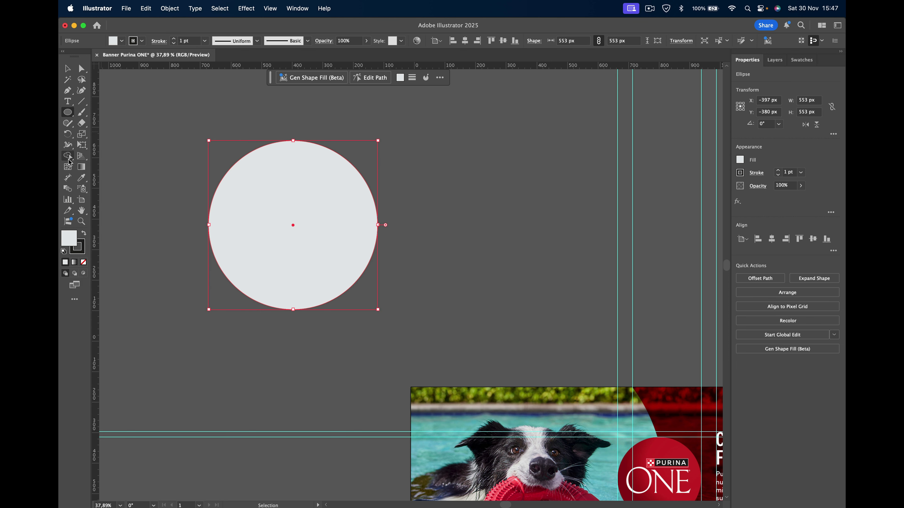
Step: Apply a black-to-white linear gradient fill to the grey circle
left_click(81, 167)
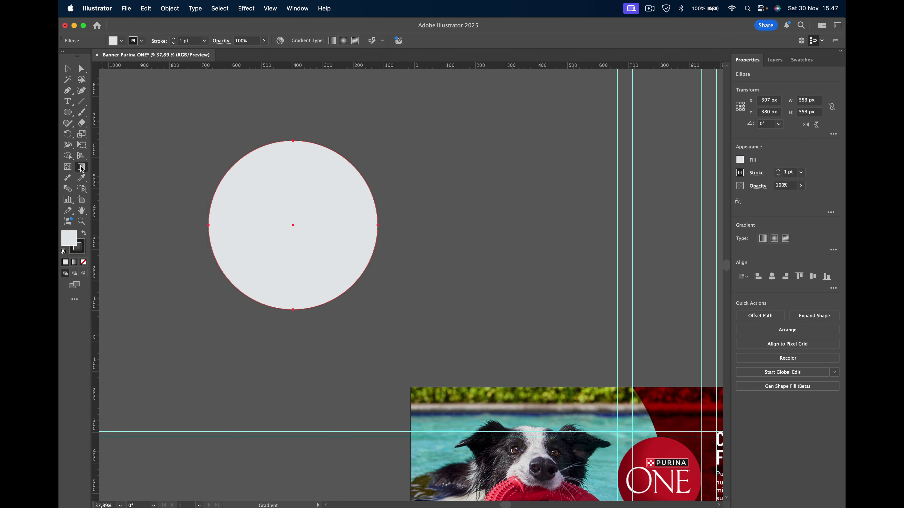
left_click(275, 206)
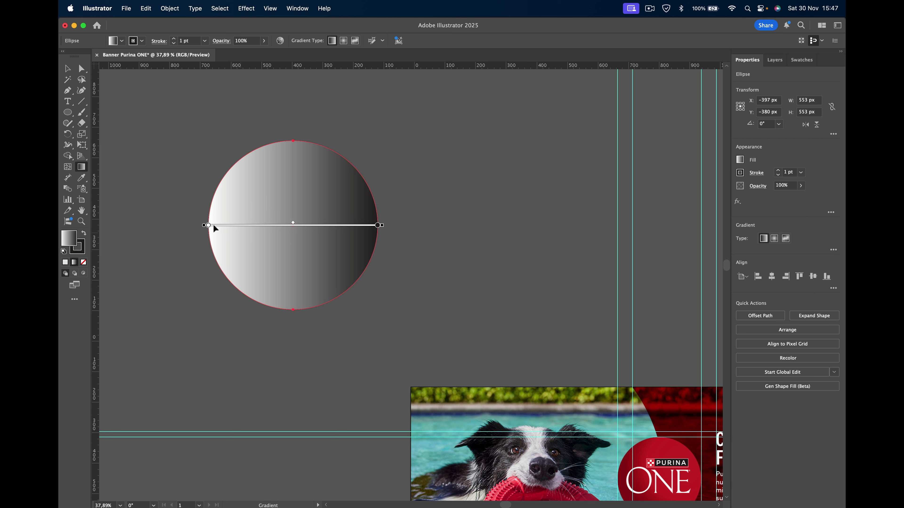
left_click_drag(209, 225, 212, 225)
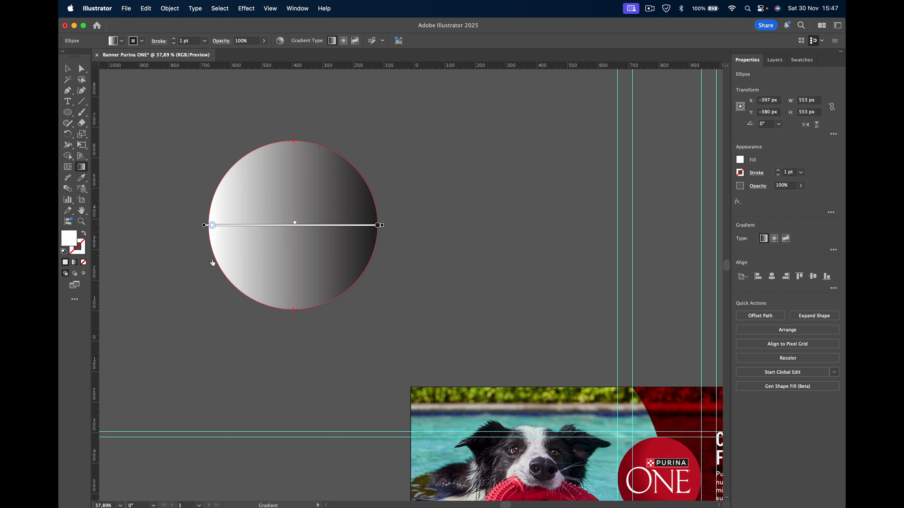
key("ctrl+z")
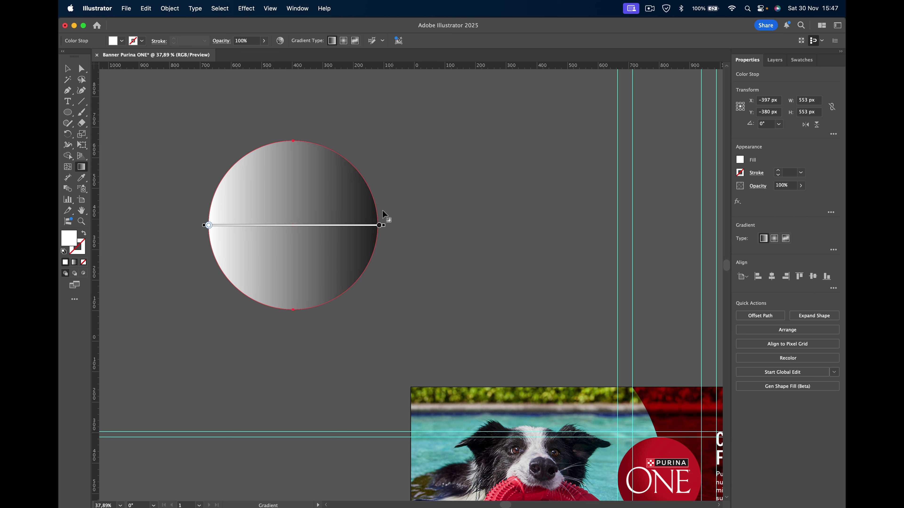
left_click_drag(379, 225, 370, 225)
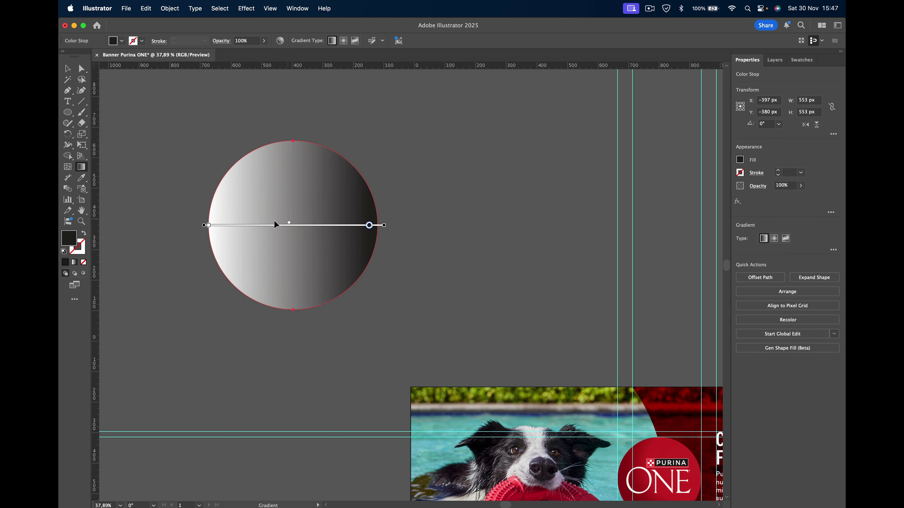
Step: Shift the grey transition, shorten the gradient, and redraw it diagonally from lower left
left_click_drag(208, 225, 207, 251)
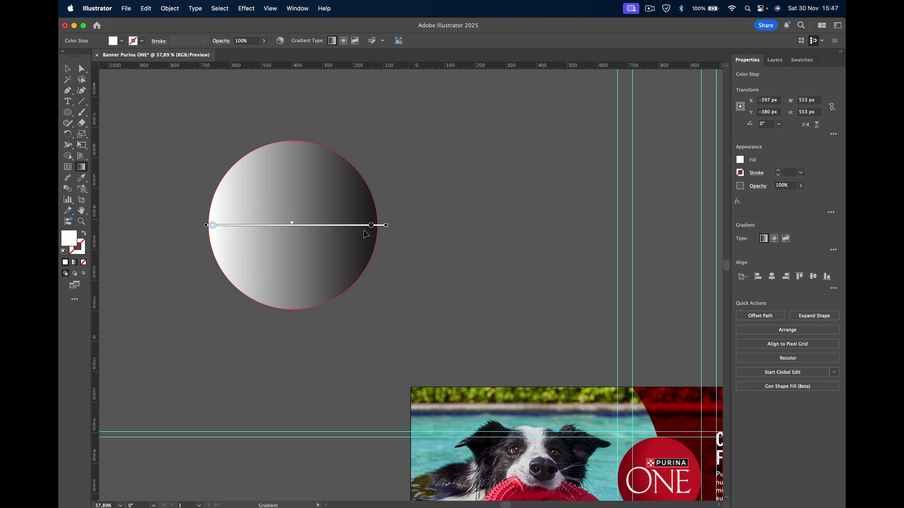
left_click_drag(293, 224, 285, 224)
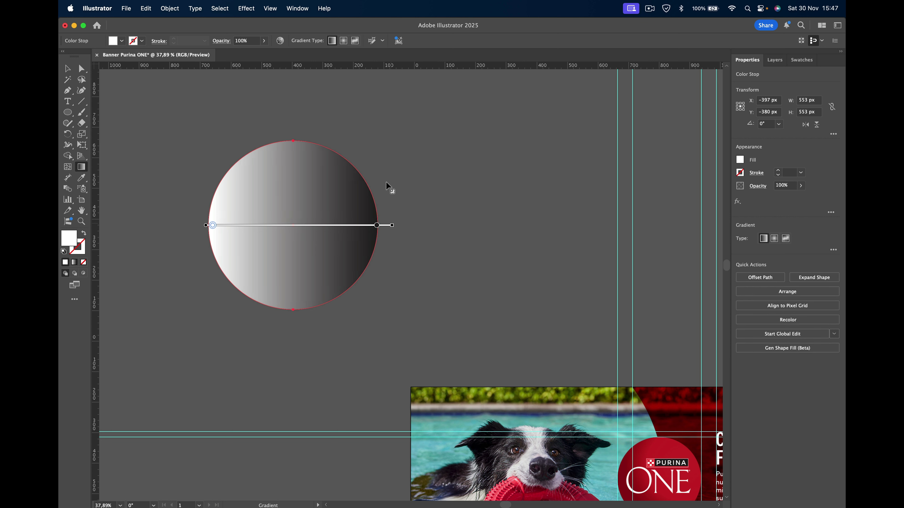
mouse_move(388, 224)
left_mouse_down()
mouse_move(373, 194)
mouse_move(257, 269)
left_mouse_up()
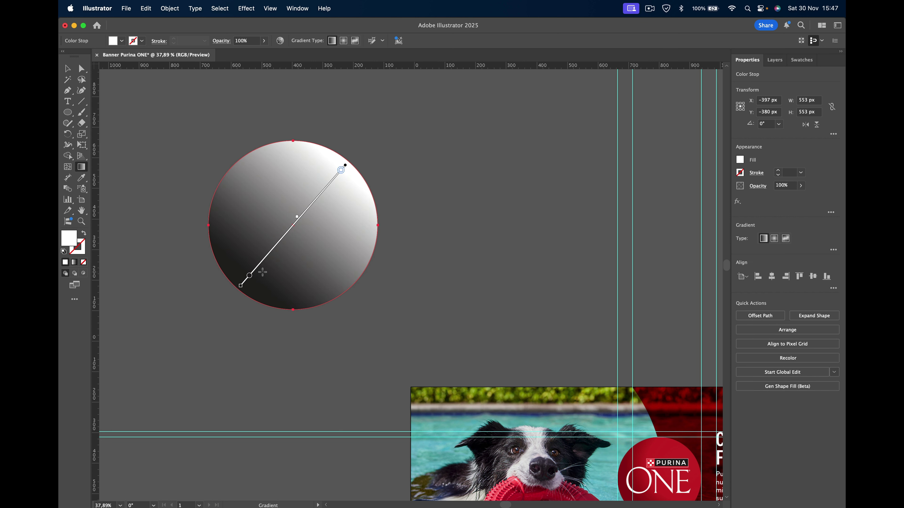
mouse_move(226, 245)
left_mouse_down()
mouse_move(349, 157)
mouse_move(223, 260)
left_mouse_up()
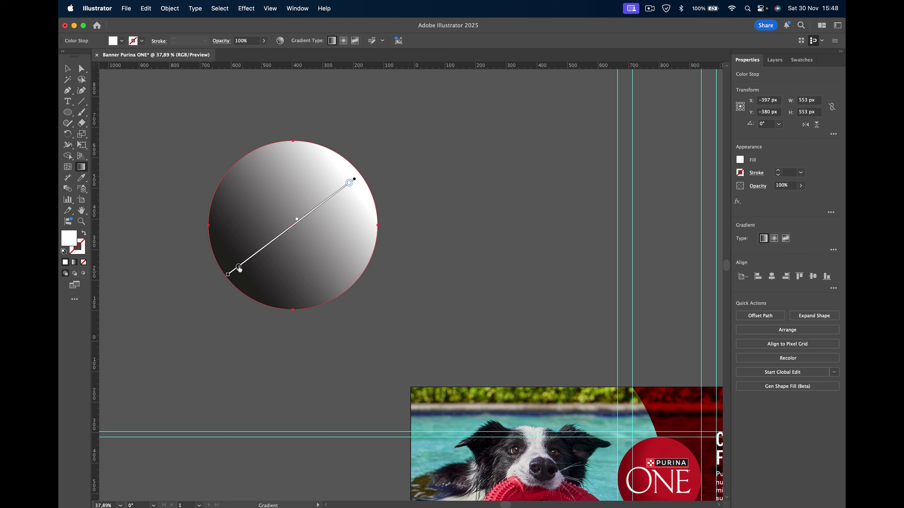
Step: Set the lower-left gradient stop to crimson 8C0028
left_click(239, 267)
key("super")
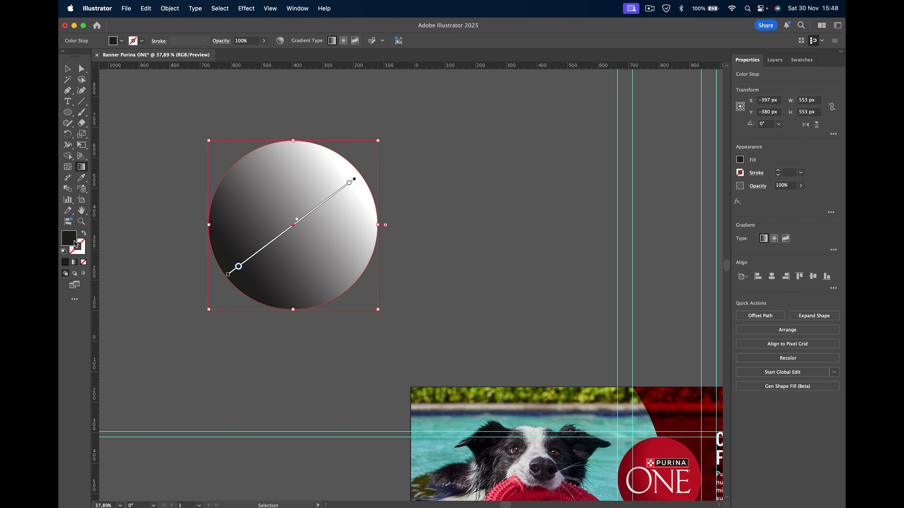
double_click(73, 242)
type("8C0028")
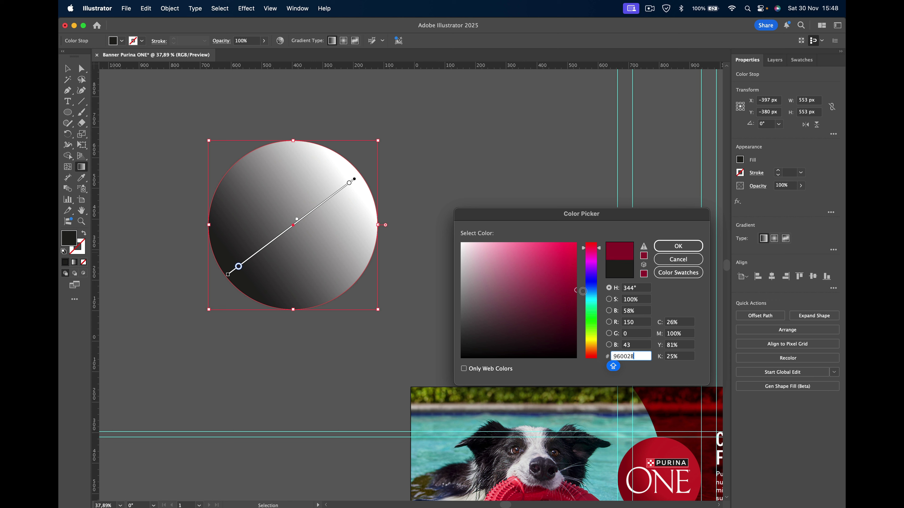
key("Return")
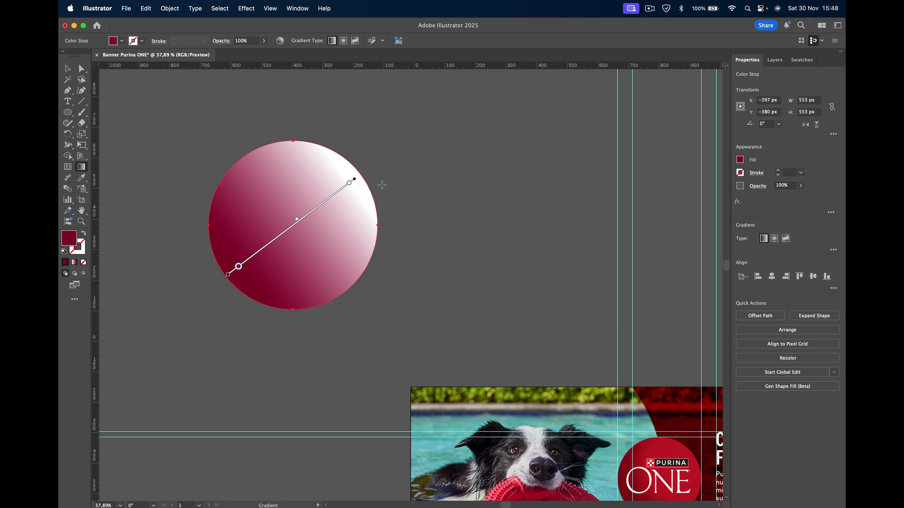
Step: Set the upper-right stop to red FF0000 and shift the midpoint so the circle is mostly bright red
left_click(350, 184)
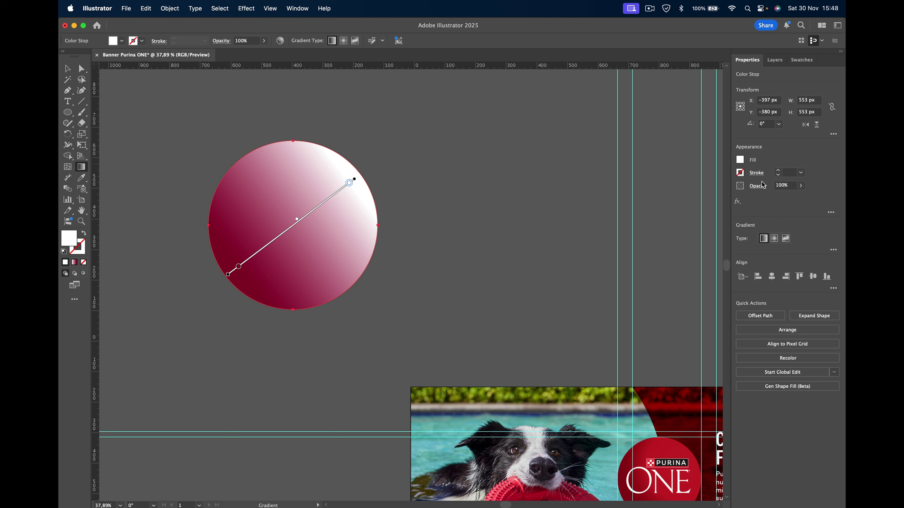
key("super")
double_click(68, 238)
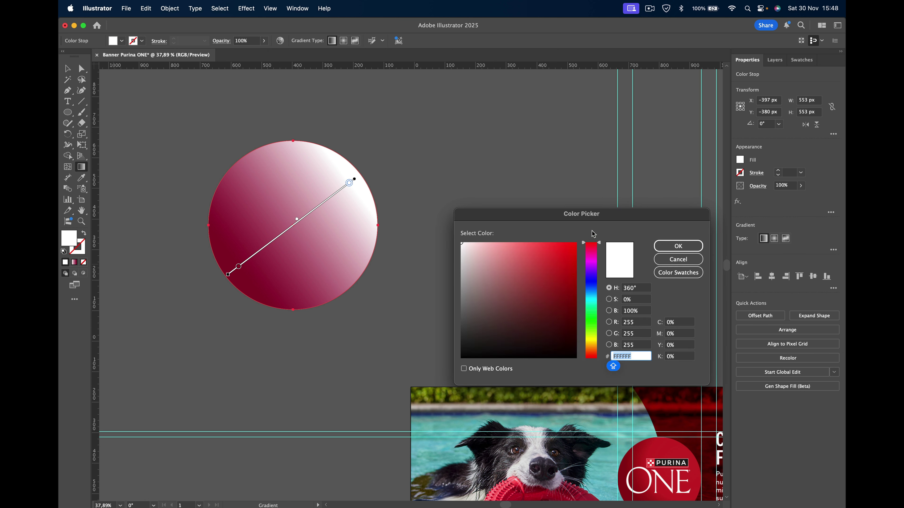
type("ff0000")
left_click(674, 245)
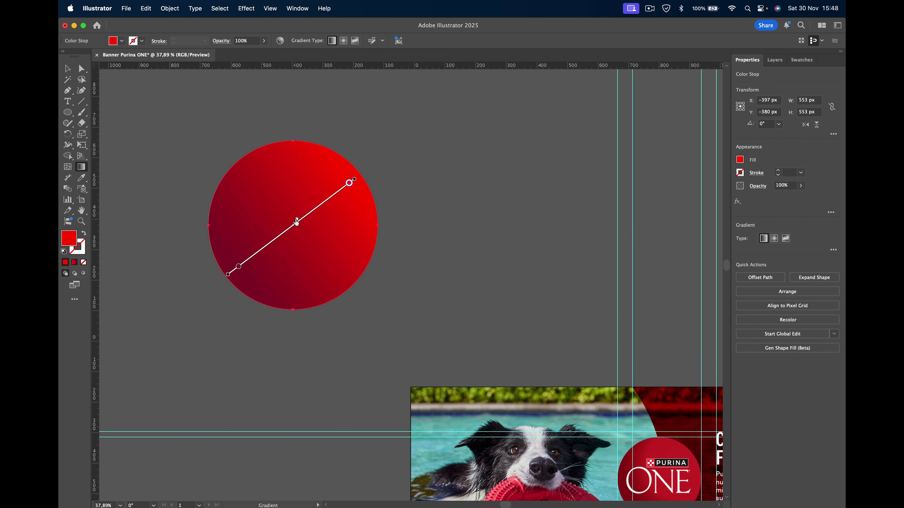
mouse_move(298, 222)
left_mouse_down()
mouse_move(264, 252)
mouse_move(320, 226)
mouse_move(300, 244)
left_mouse_up()
mouse_move(239, 270)
left_mouse_down()
mouse_move(251, 268)
mouse_move(234, 282)
left_mouse_up()
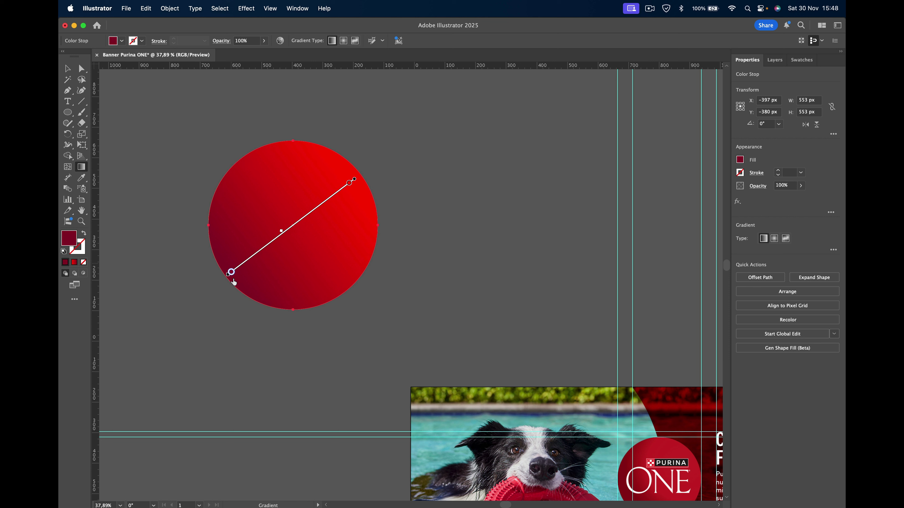
left_click(350, 183)
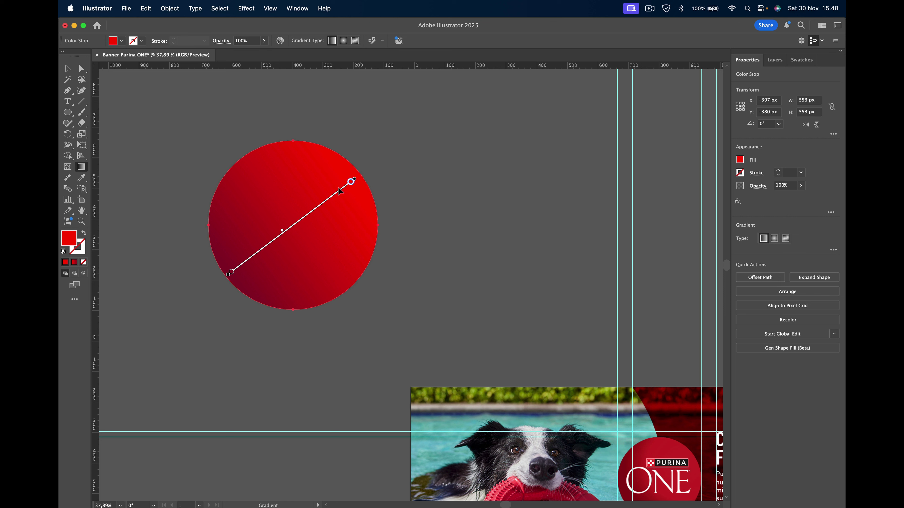
Step: Delete the gradient circle and draw a new circle about 581 px wide
key("Delete")
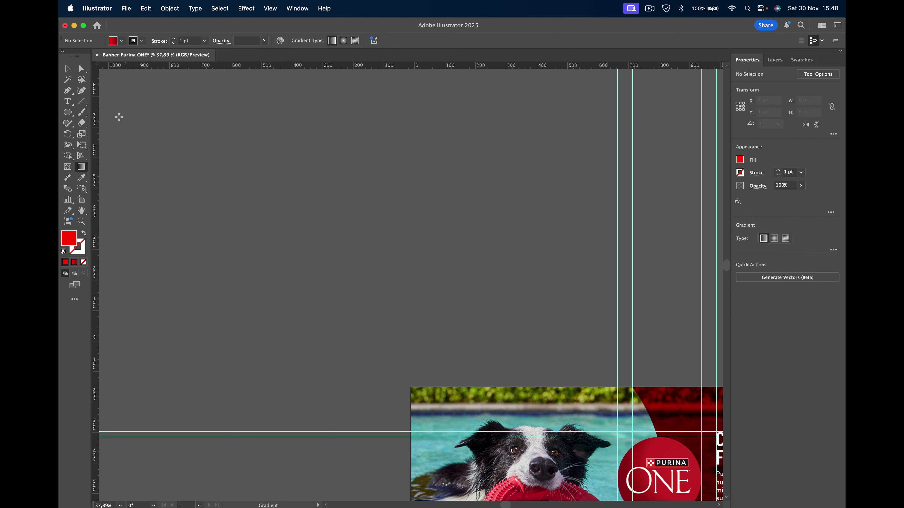
key("l")
mouse_move(196, 144)
left_mouse_down()
mouse_move(345, 247)
mouse_move(374, 322)
left_mouse_up()
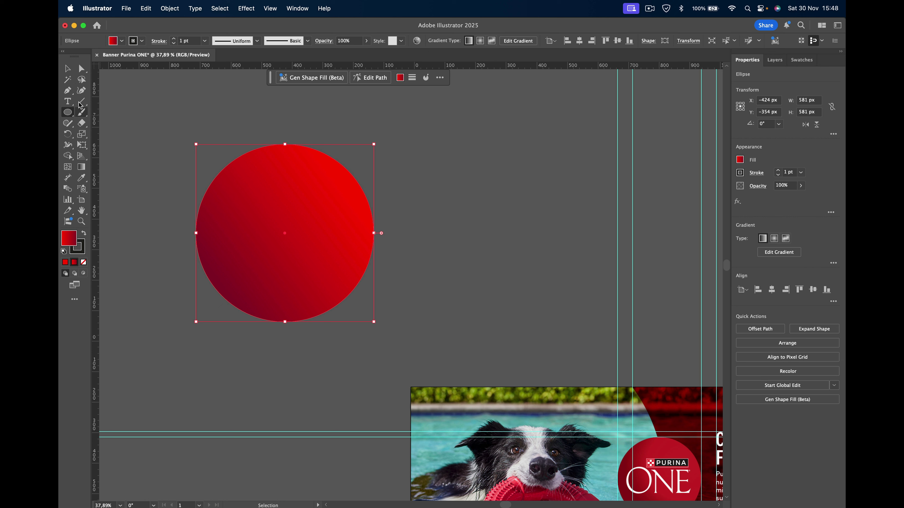
Step: Fill the new circle with White from the Fill swatches
left_click(120, 42)
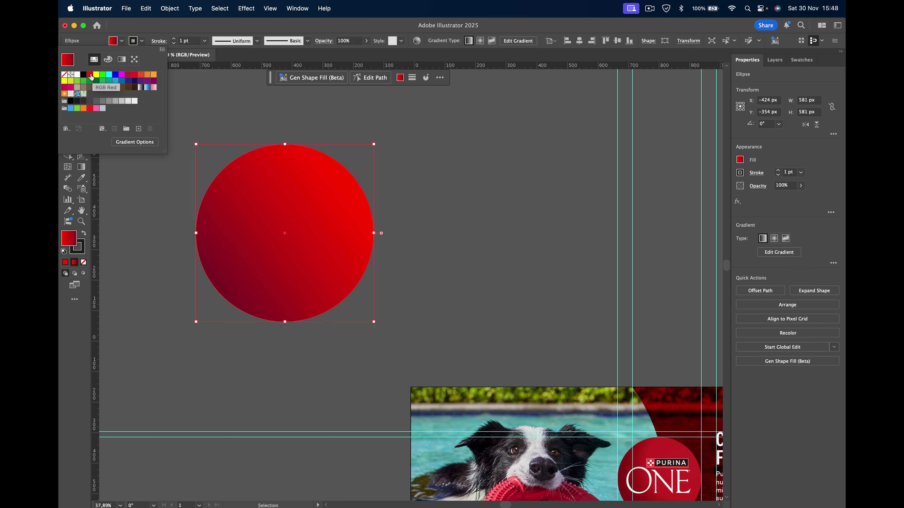
left_click(77, 74)
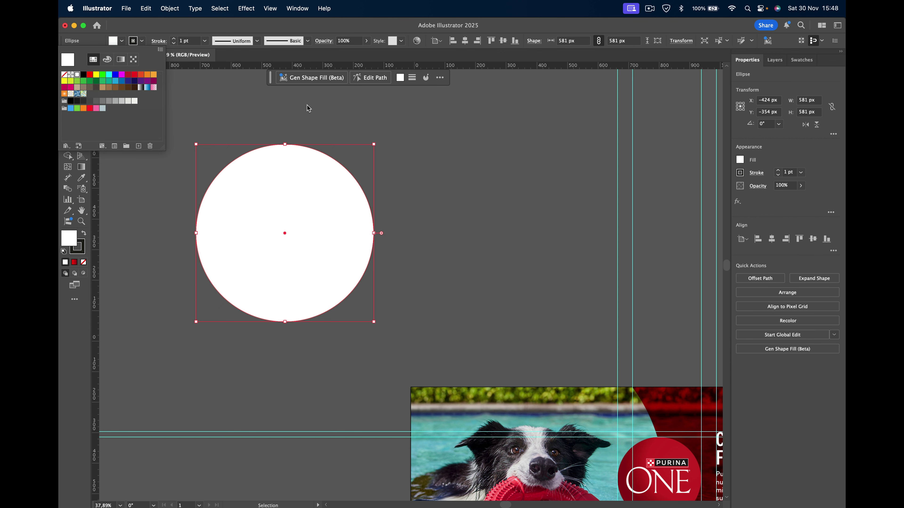
key("l")
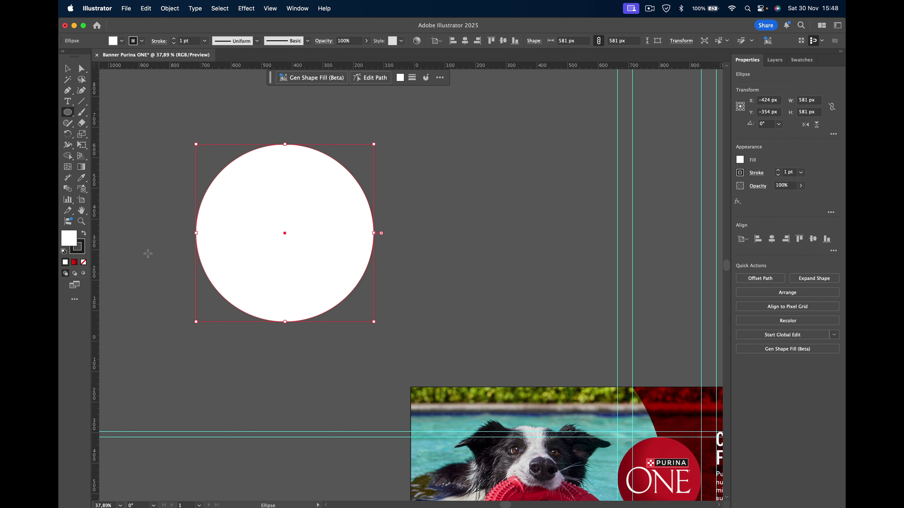
left_click(134, 272)
left_click(423, 281)
Step: Increase the circle's outline weight to 6 pt
left_click(142, 41)
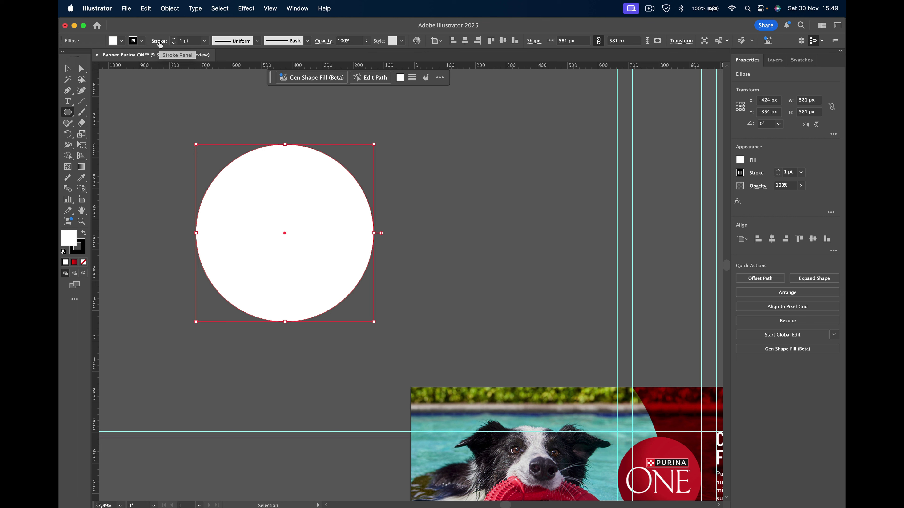
left_click(173, 39)
left_click(173, 39)
left_click(174, 39)
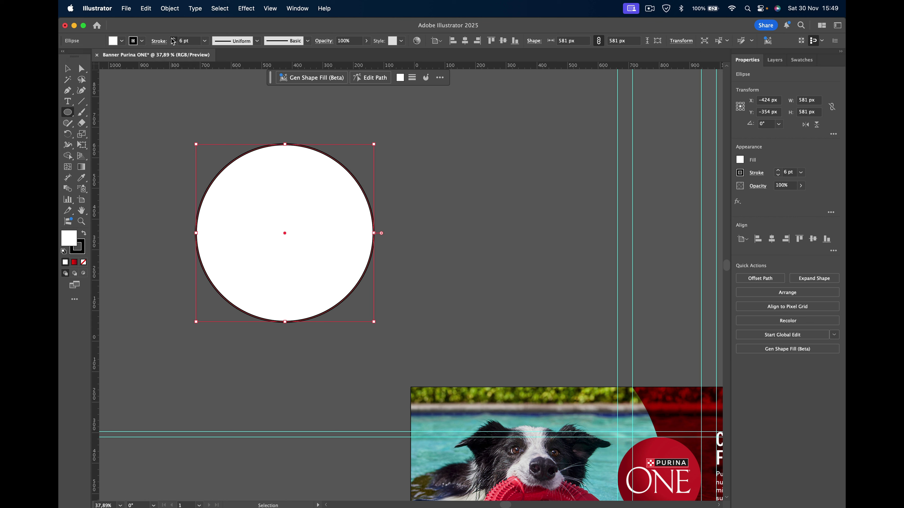
left_click(173, 39)
left_click(173, 39)
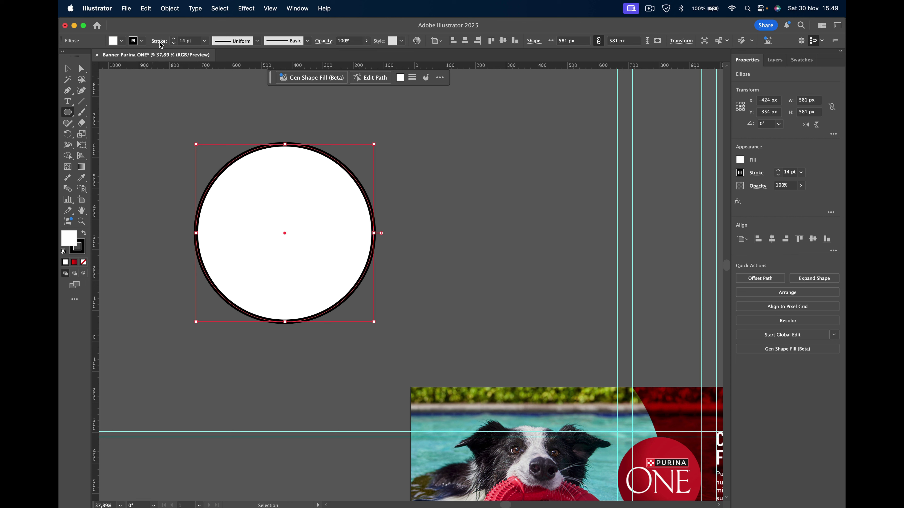
Step: Add an end arrowhead, try and remove a start arrowhead, and enable Dashed Line
left_click(159, 41)
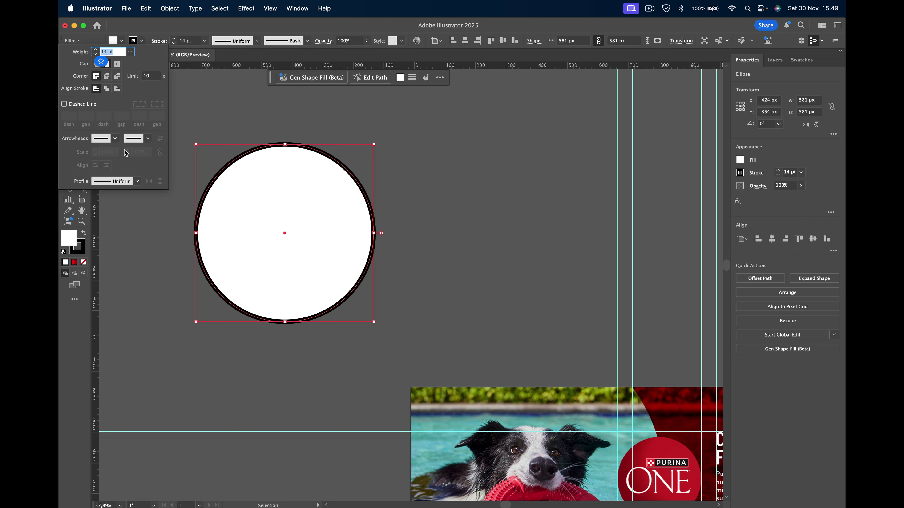
left_click(147, 139)
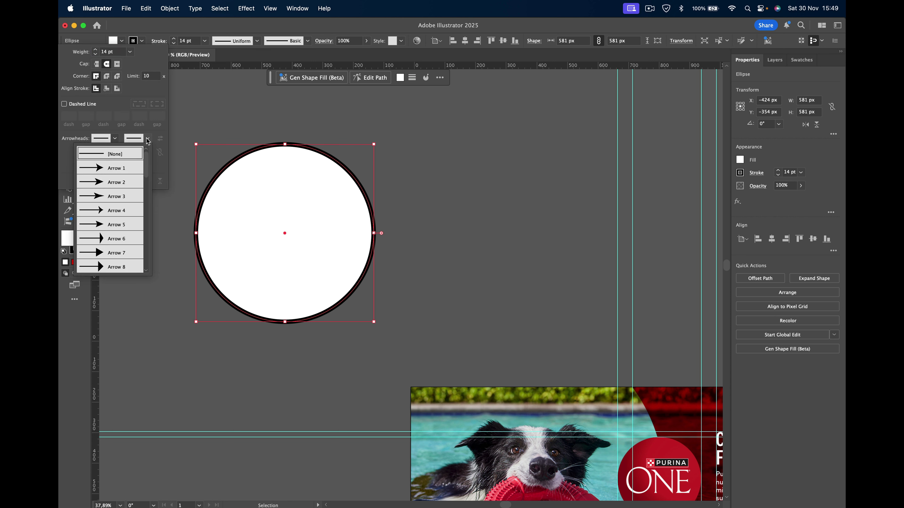
left_click(131, 168)
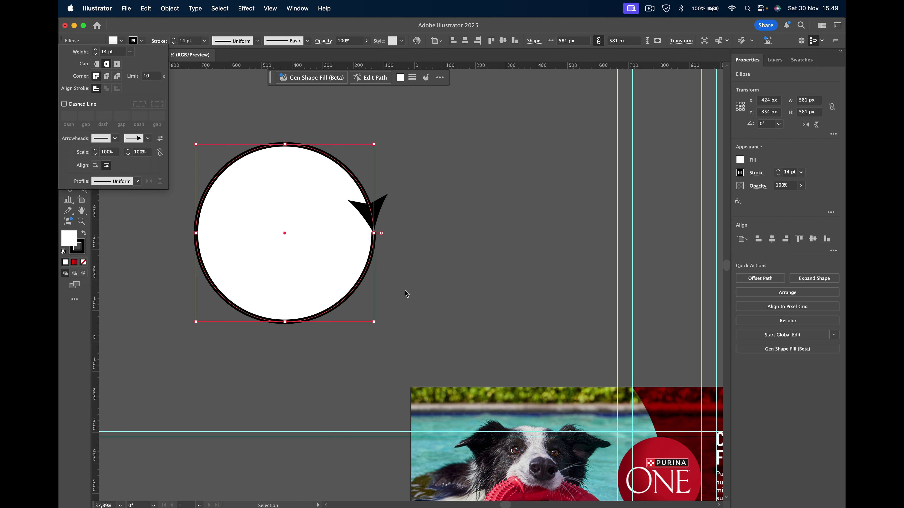
left_click(115, 139)
left_click(99, 173)
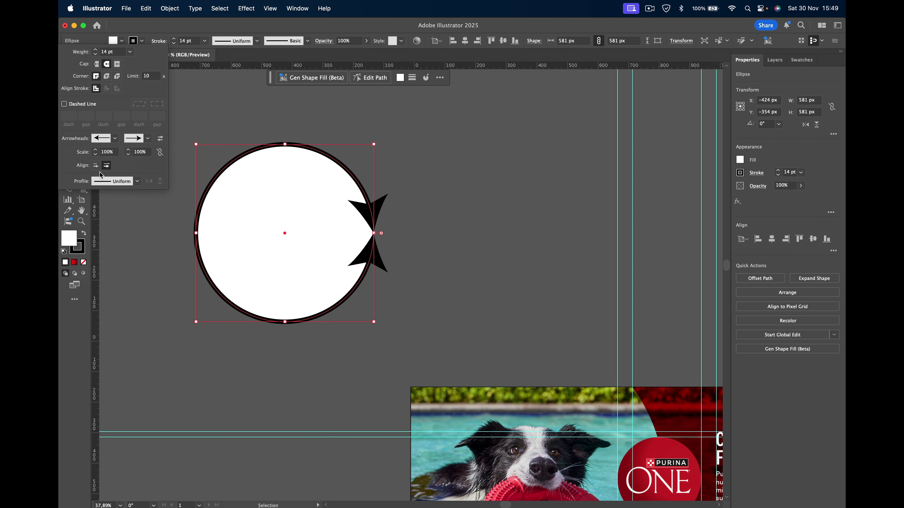
left_click(115, 139)
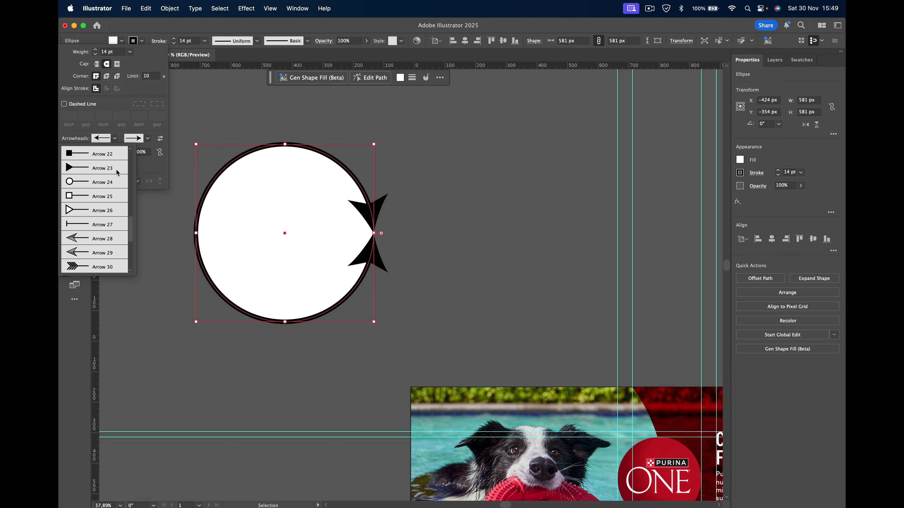
scroll(115, 169, "up", 5)
left_click(99, 154)
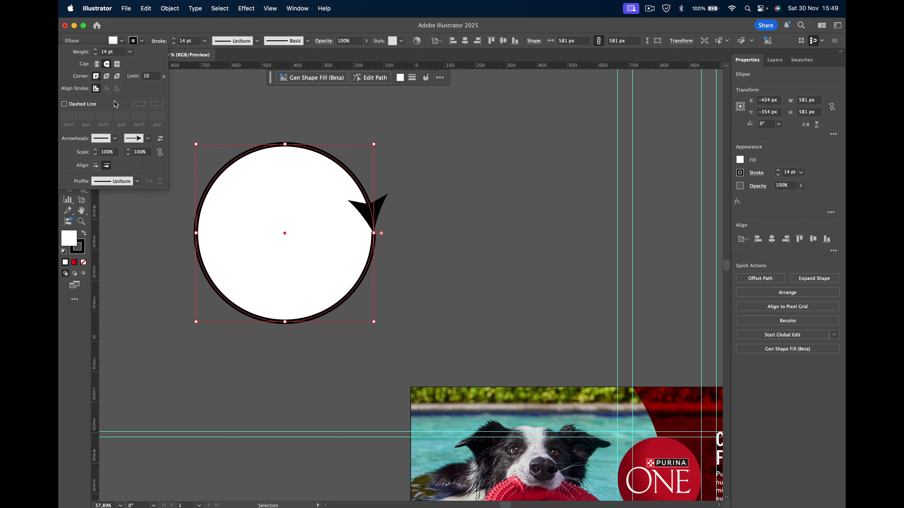
left_click(95, 102)
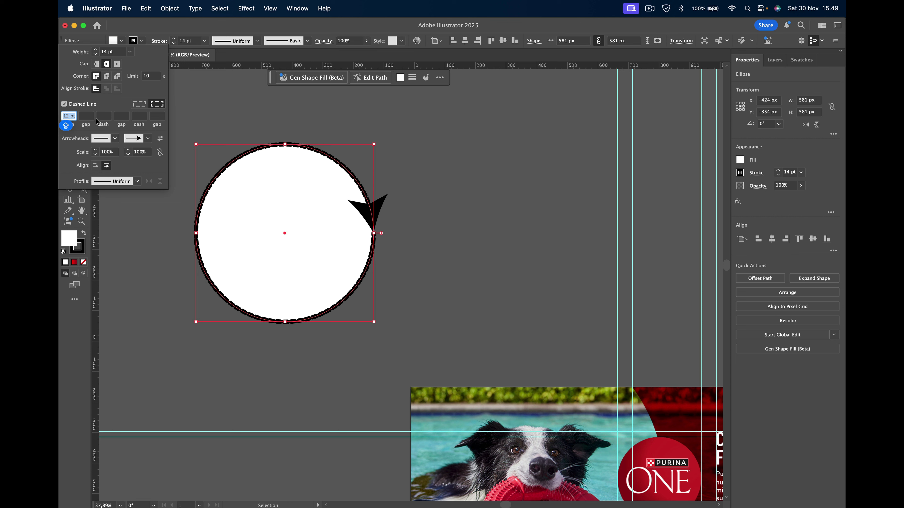
Step: Set the dash pattern's gap value to 0 pt
left_click(105, 116)
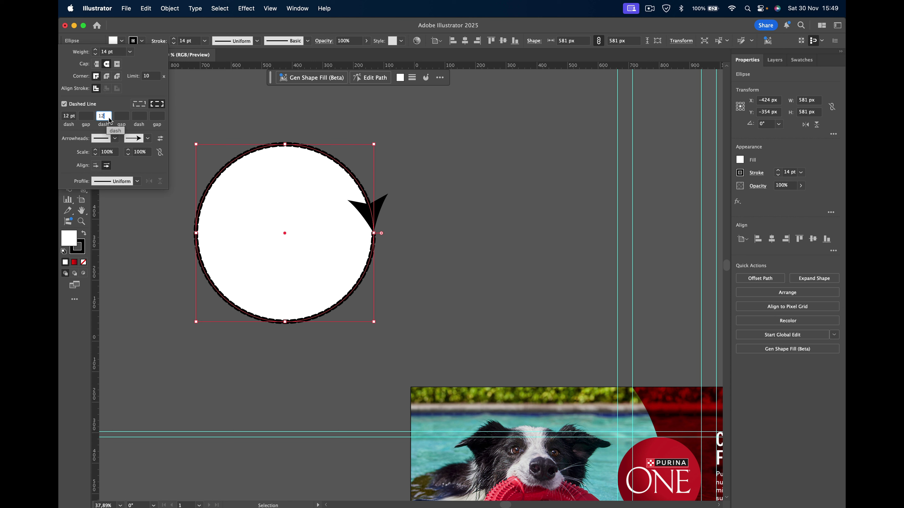
left_click(126, 120)
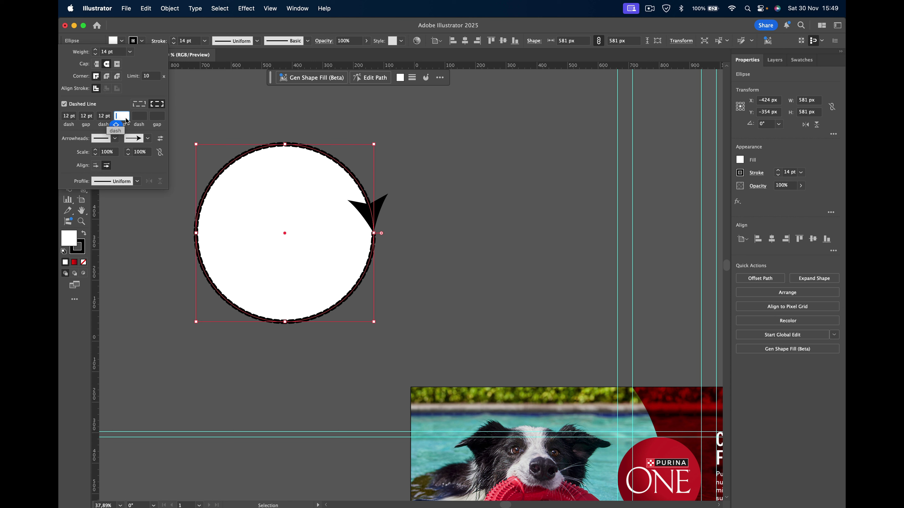
left_click(85, 116)
type("0")
key("Caps_Lock")
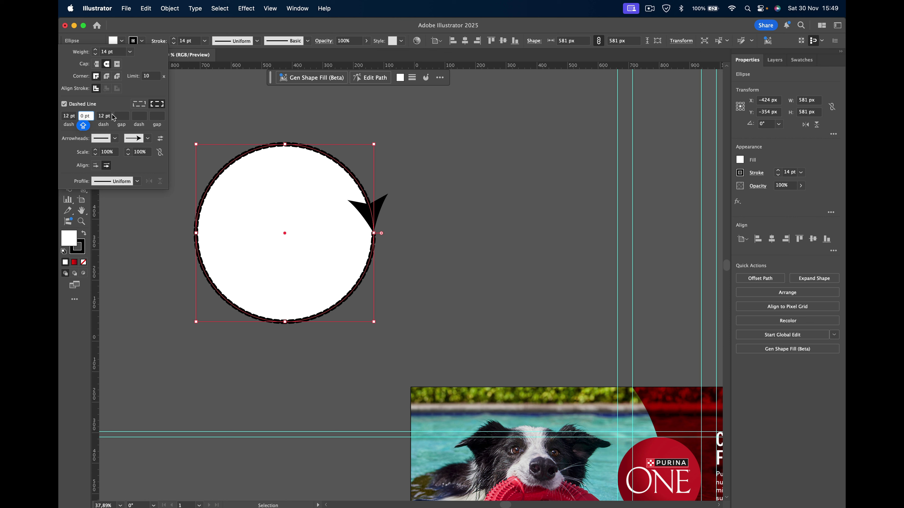
key("Return")
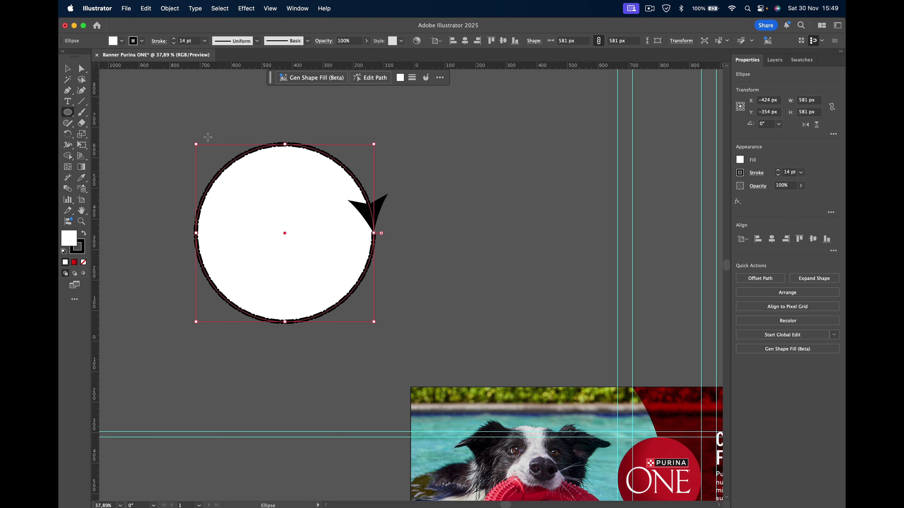
Step: Clear the extra dash and gap values and set the first dash to 4 pt
left_click(162, 41)
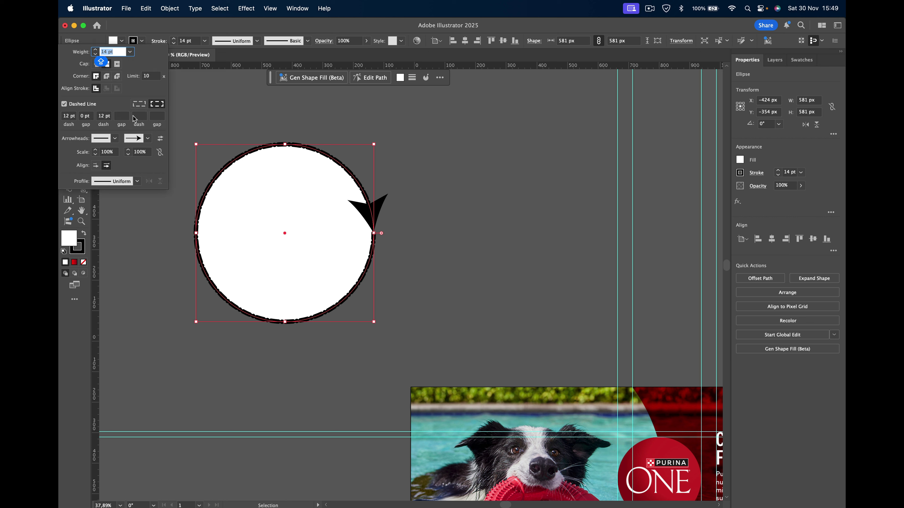
left_click(105, 116)
key("BackSpace")
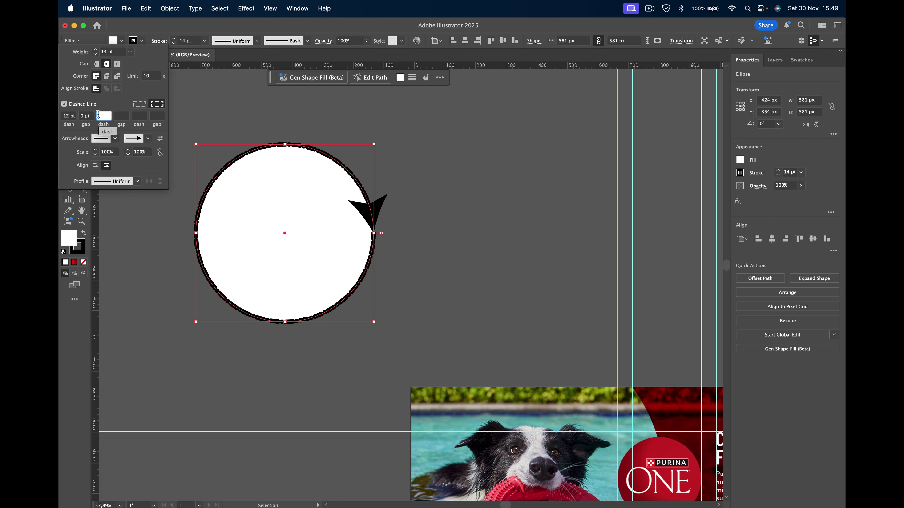
left_click(86, 115)
key("BackSpace")
left_click(69, 117)
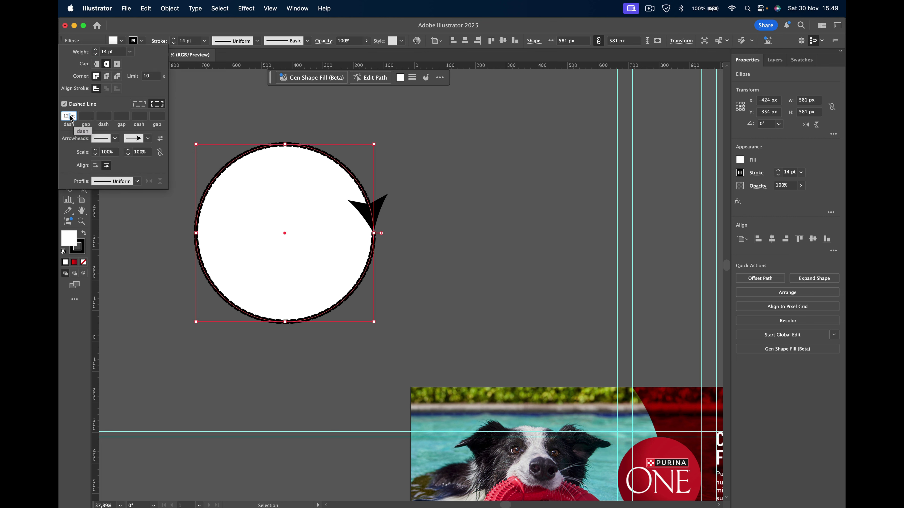
left_click_drag(70, 118, 59, 119)
type("4")
key("Return")
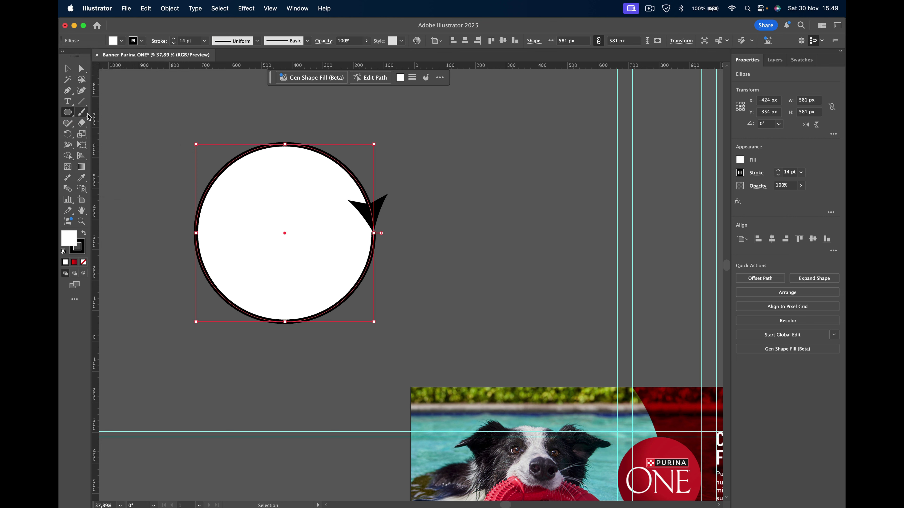
Step: Lengthen the first dash value to 25 pt
left_click(159, 41)
double_click(67, 116)
type("25")
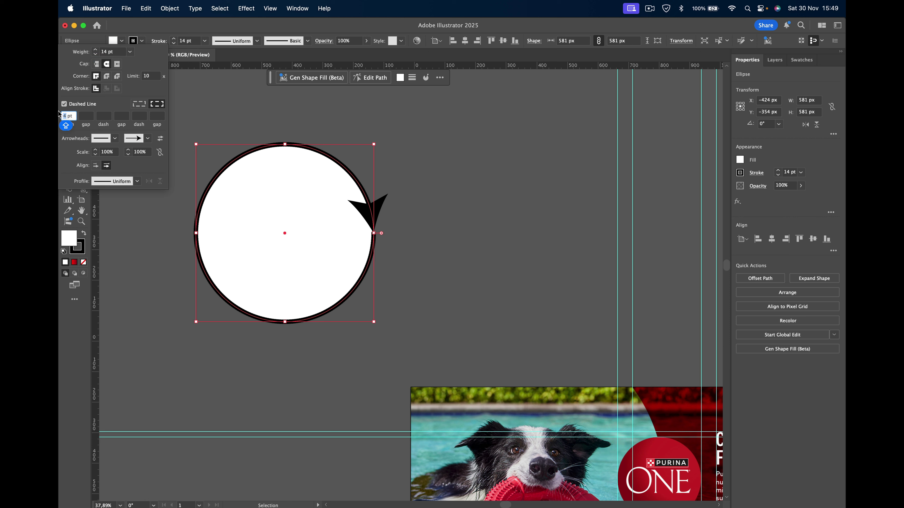
key("Return")
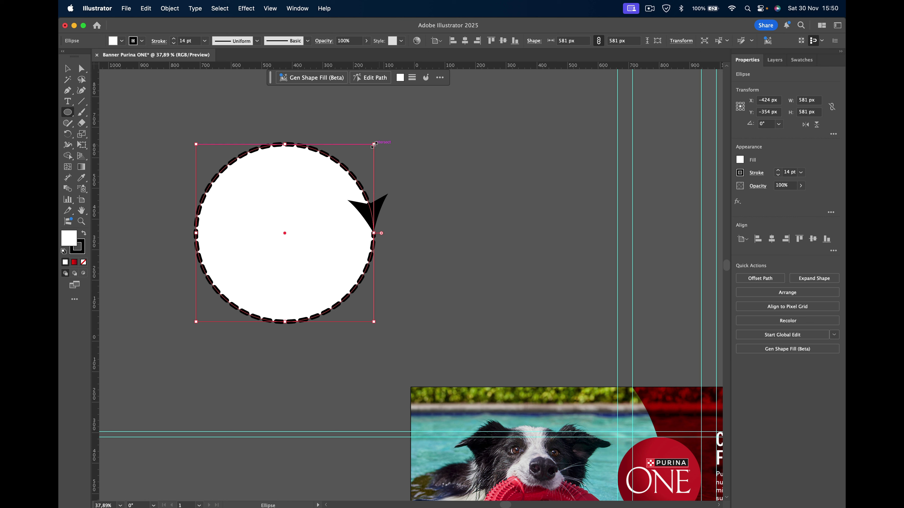
Step: Enlarge and rotate the dashed circle, then try and undo a pie wedge
mouse_move(374, 143)
left_mouse_down()
mouse_move(362, 196)
mouse_move(431, 126)
mouse_move(298, 203)
mouse_move(381, 140)
mouse_move(354, 158)
mouse_move(266, 277)
mouse_move(450, 150)
mouse_move(529, 112)
left_mouse_up()
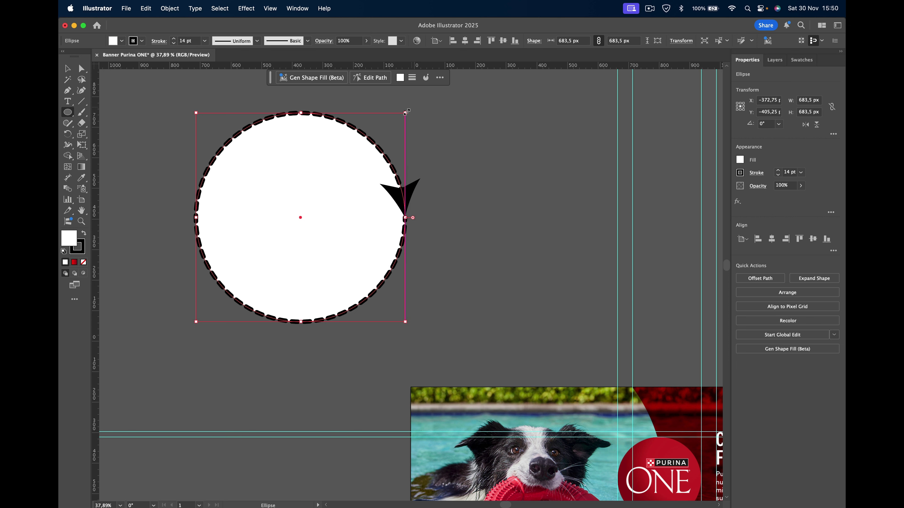
mouse_move(410, 108)
left_mouse_down()
mouse_move(180, 278)
mouse_move(494, 335)
mouse_move(455, 206)
mouse_move(144, 333)
mouse_move(106, 82)
left_mouse_up()
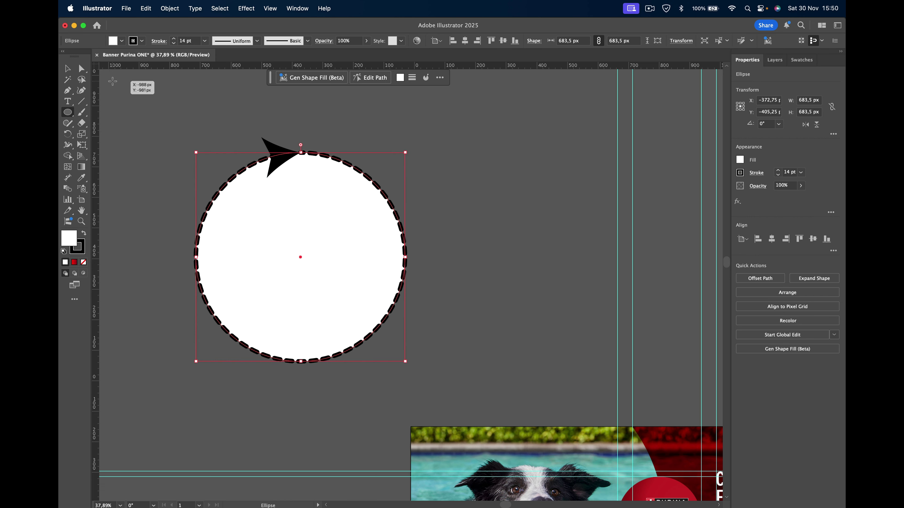
left_click(67, 68)
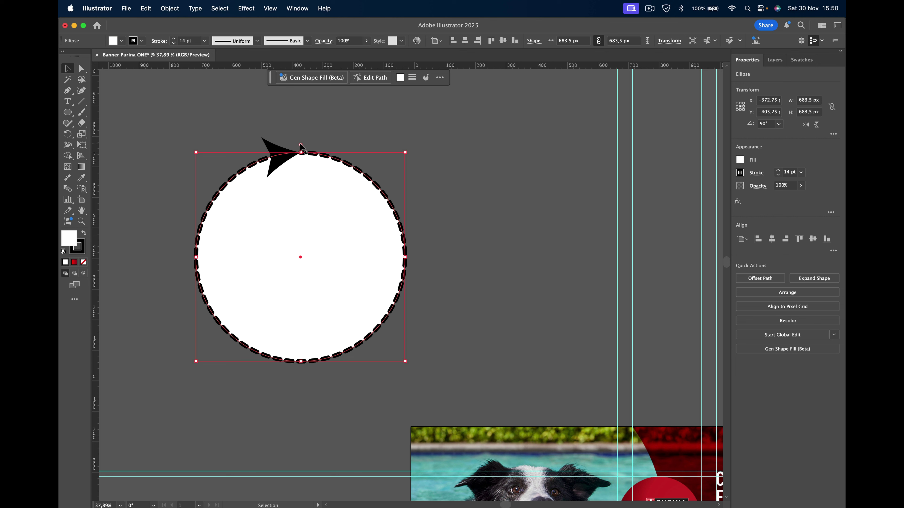
left_click_drag(301, 146, 191, 232)
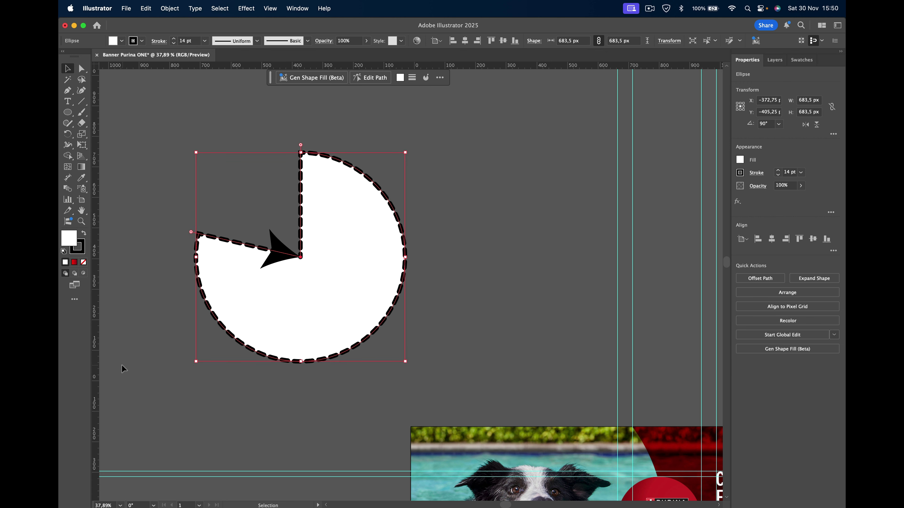
key("super+z")
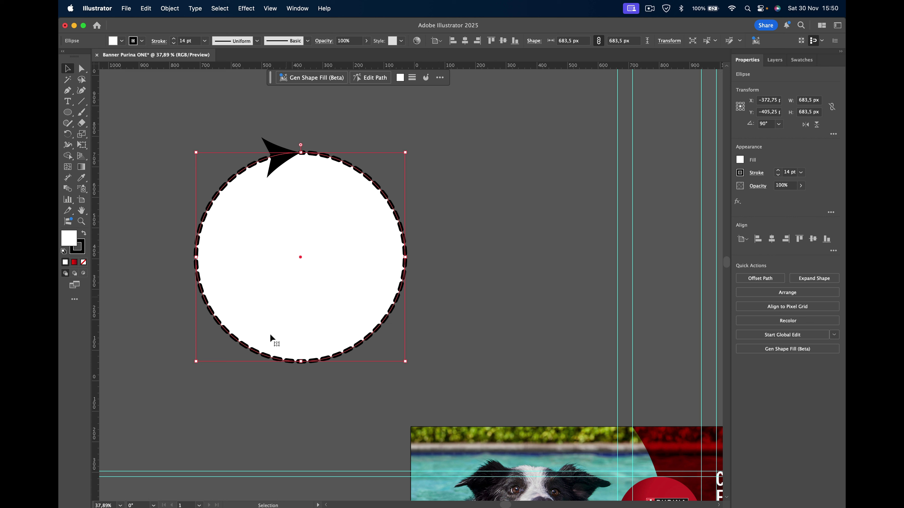
Step: Nudge the circle, undo a horizontal stretch, and delete the dashed circle
left_click_drag(301, 363, 320, 352)
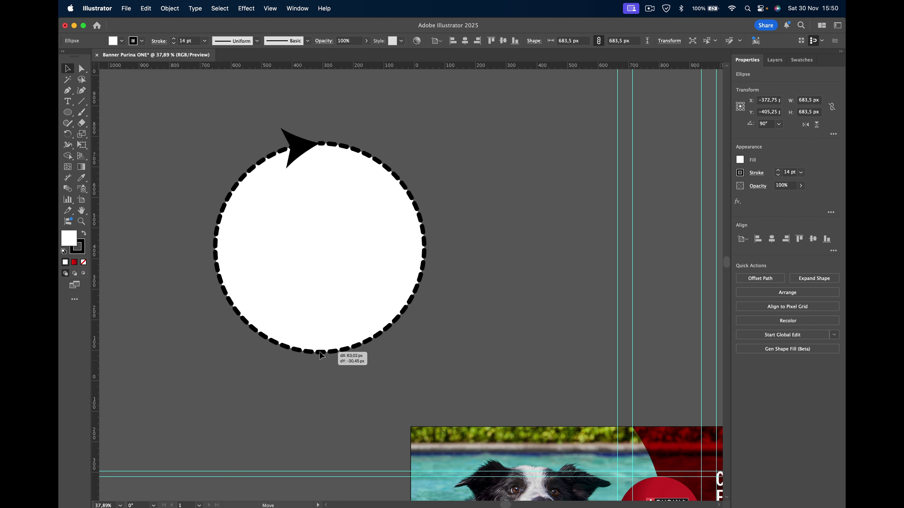
left_click_drag(425, 248, 576, 247)
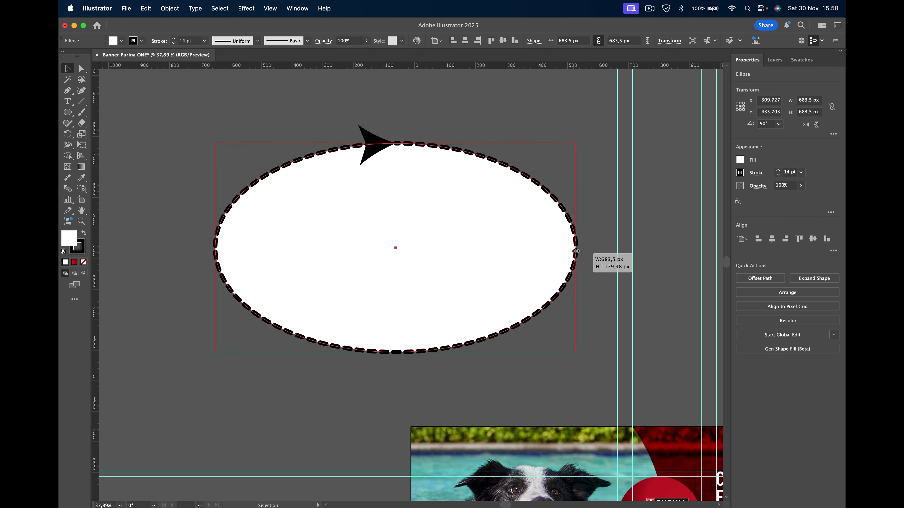
key("super+z")
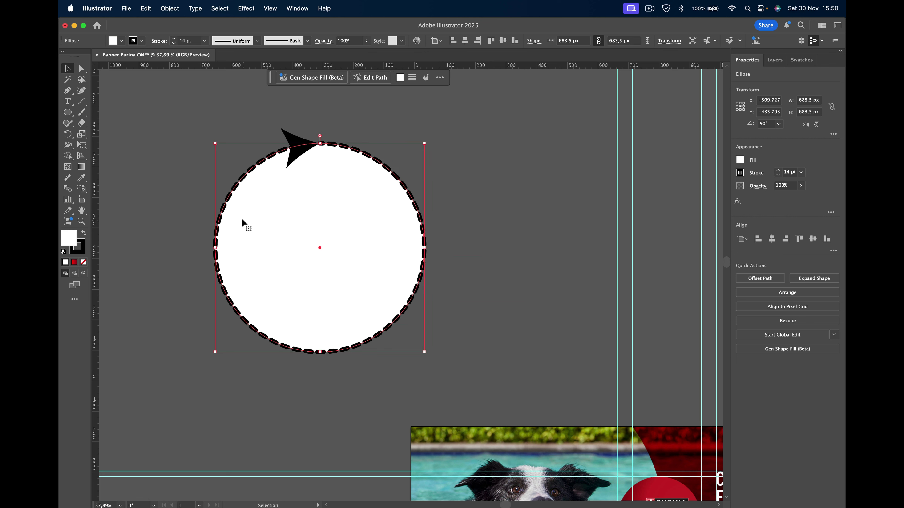
key("Delete")
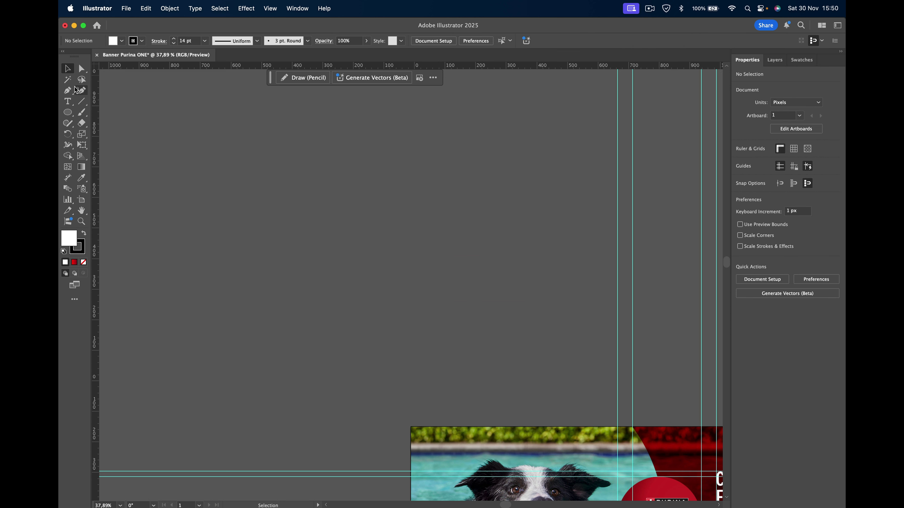
Step: Draw a 772 px circle above the banner and turn off its dashed outline
left_click(68, 112)
left_click_drag(194, 152, 432, 390)
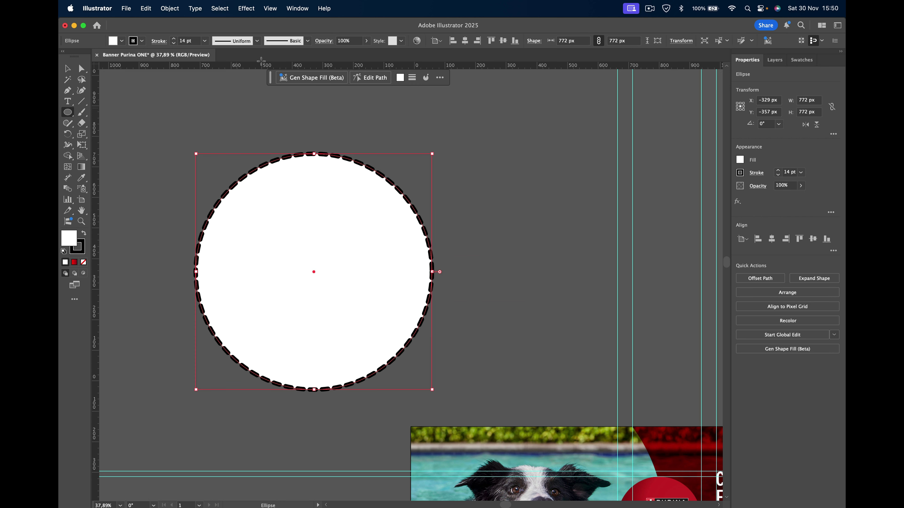
left_click(142, 41)
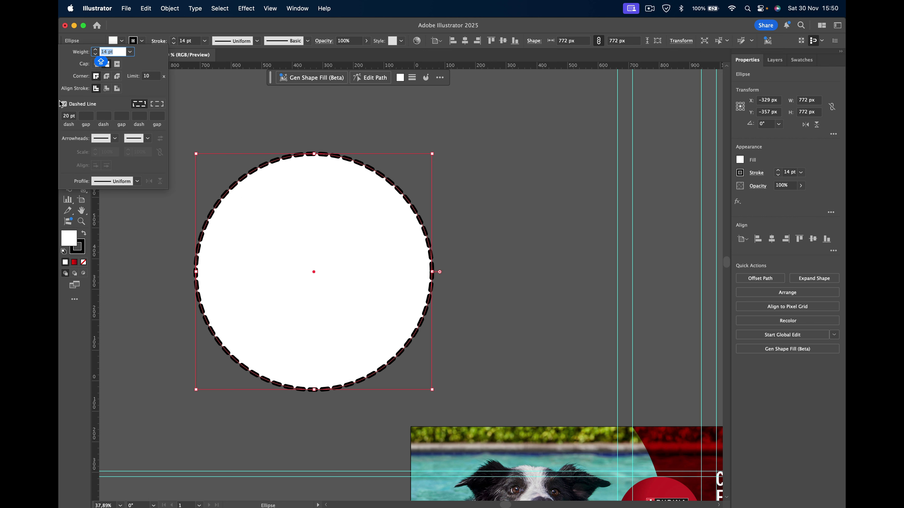
left_click(64, 103)
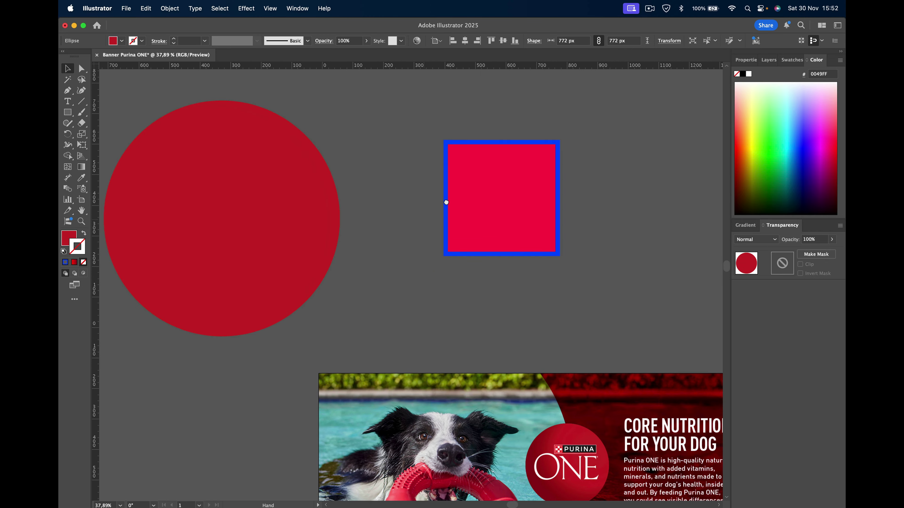
left_click_drag(447, 202, 419, 102)
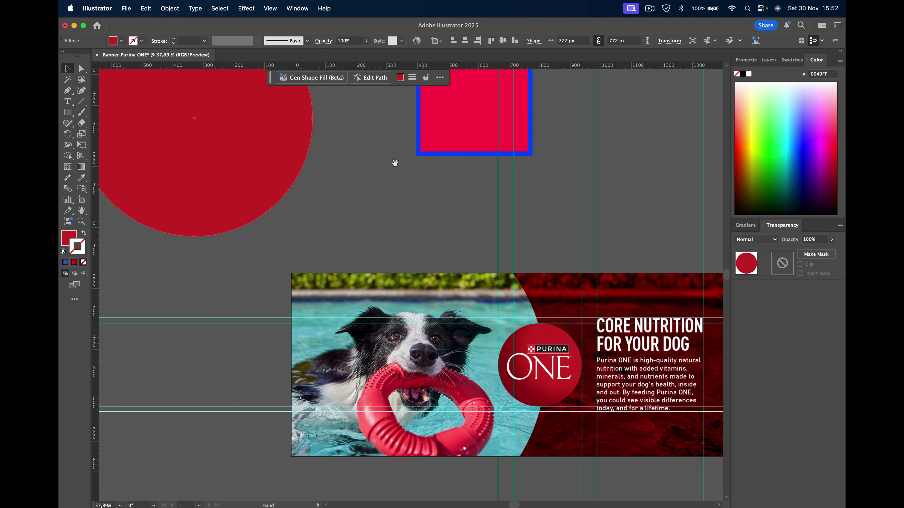
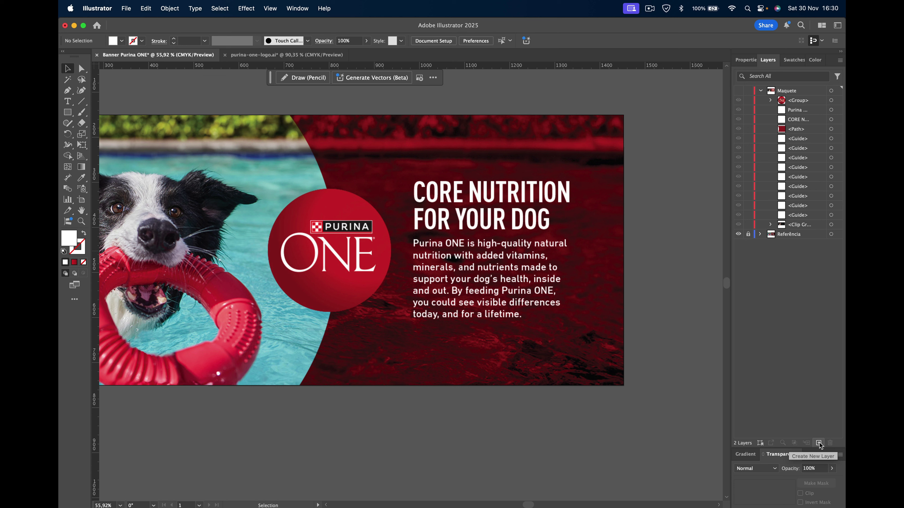
Step: On a new layer, pen-trace a closed white shape from the artboard's right corners, curving its left edge along the photo's arc
left_click(820, 443)
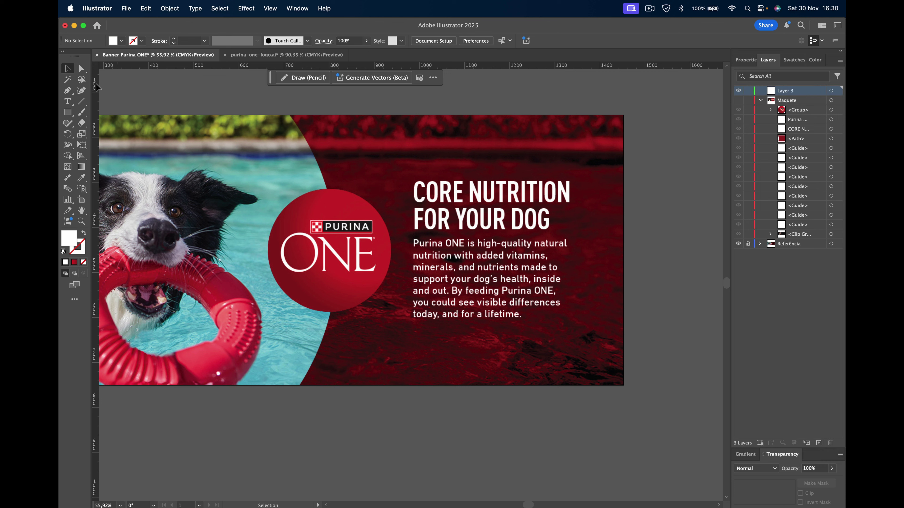
left_click(67, 90)
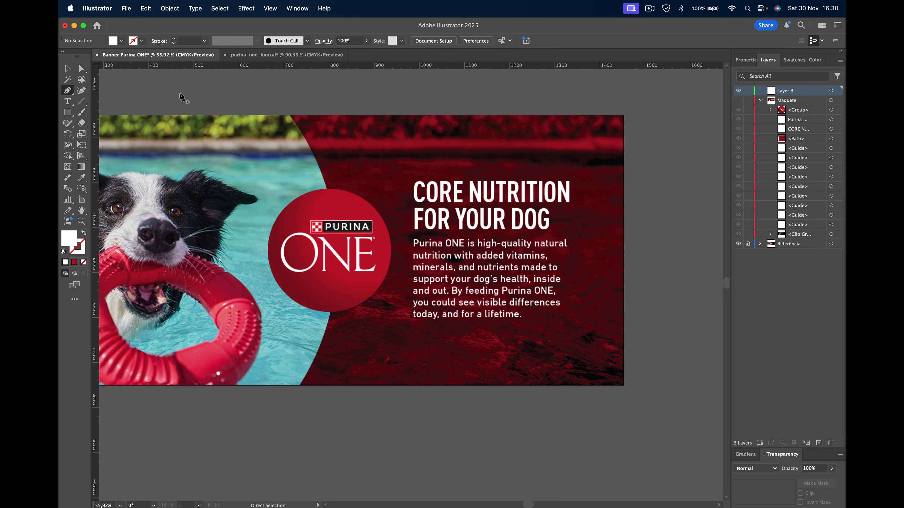
left_click(623, 115)
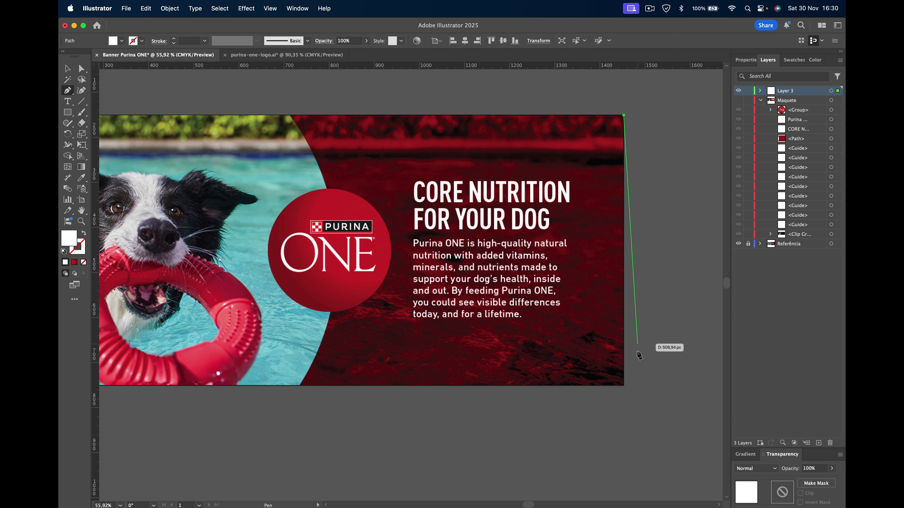
left_click(623, 386)
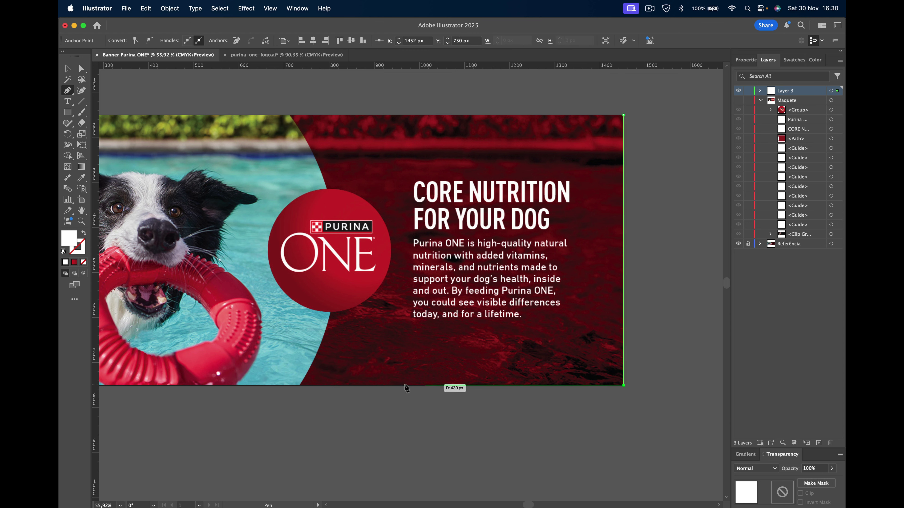
left_click(298, 385)
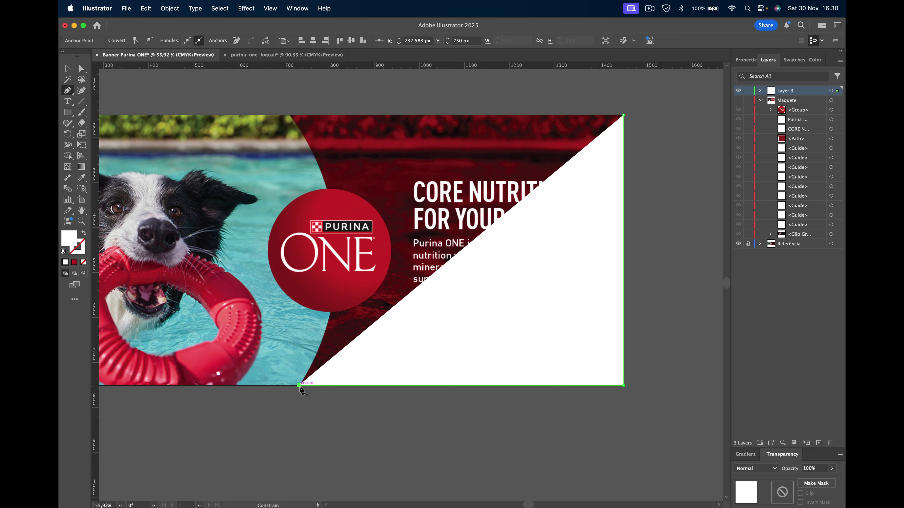
mouse_move(299, 386)
left_mouse_down()
mouse_move(341, 237)
mouse_move(344, 166)
left_mouse_up()
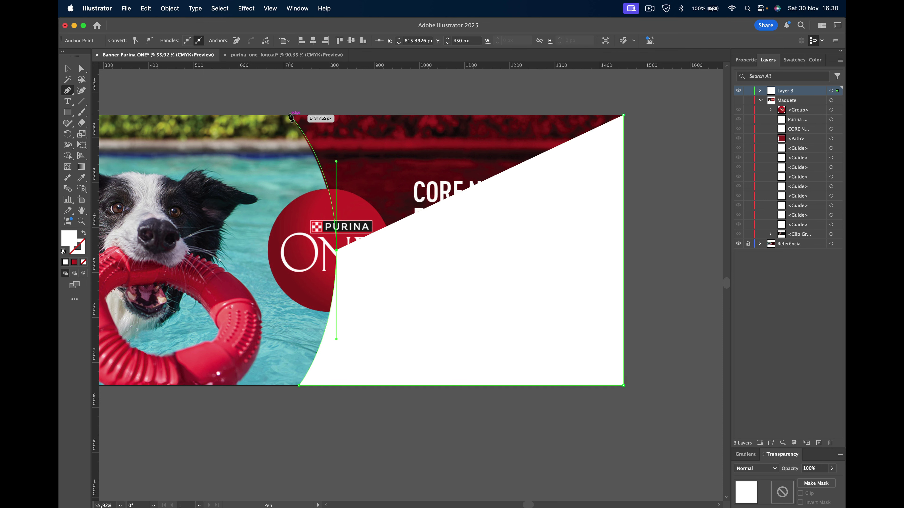
left_click(289, 115)
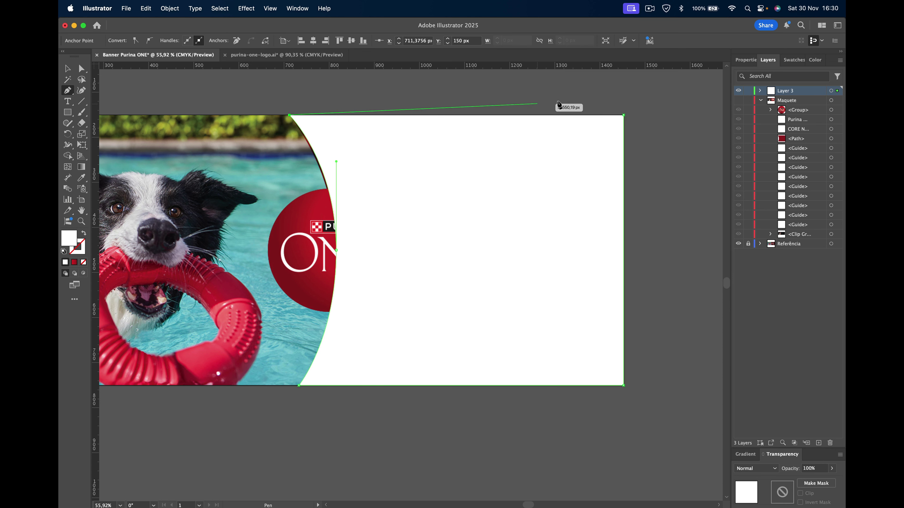
left_click(622, 115)
key("super")
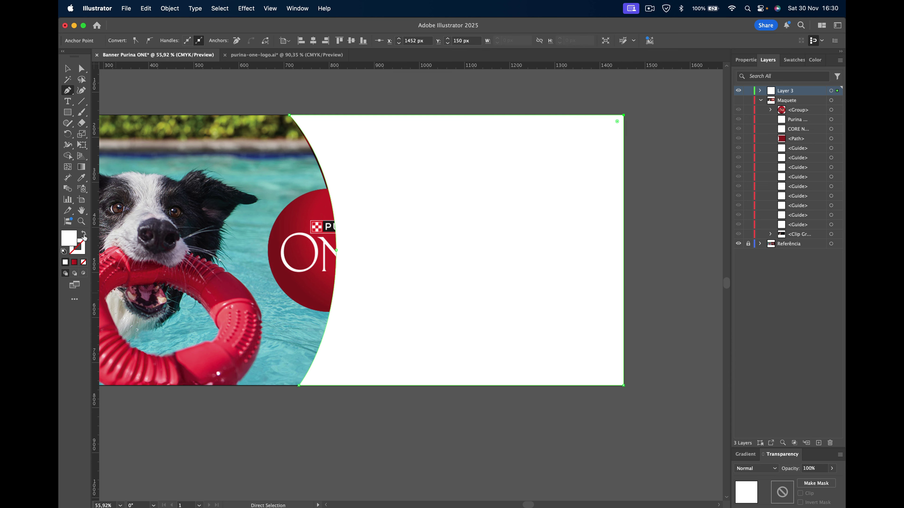
Step: Remove the traced shape's fill and give it a 4 pt stroke
double_click(69, 240)
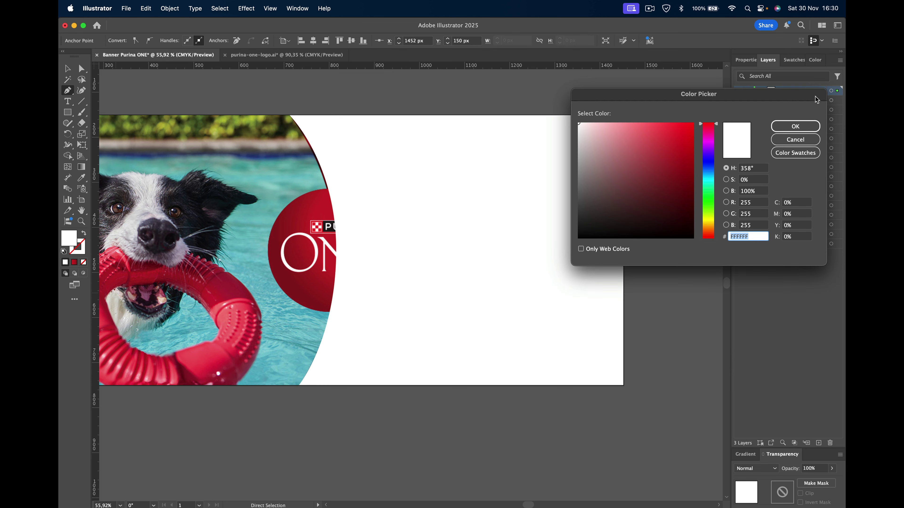
left_click(801, 139)
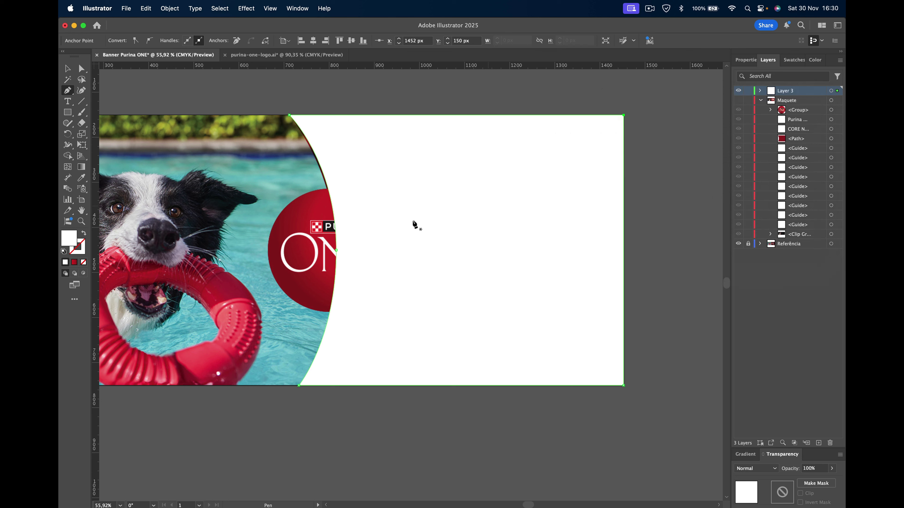
left_click(84, 263)
left_click(72, 252)
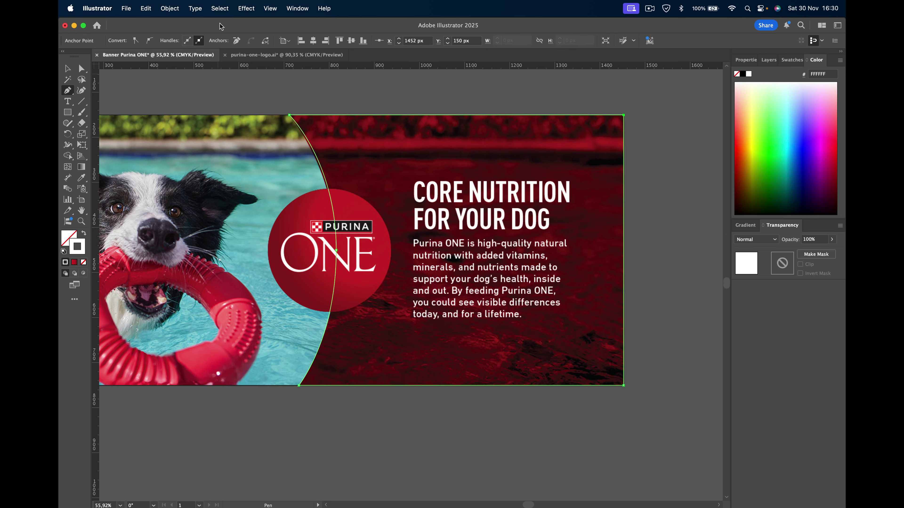
key("super")
left_click(67, 70)
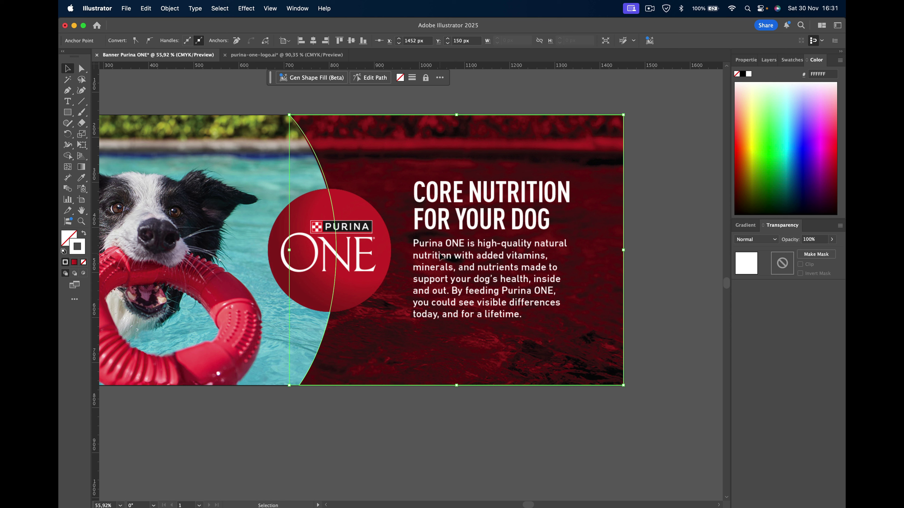
left_click(747, 60)
left_click(778, 170)
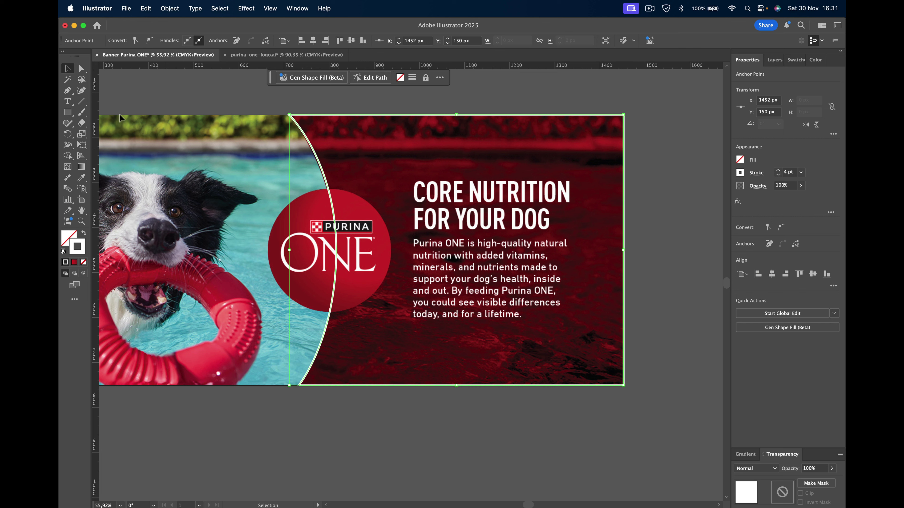
Step: Adjust the middle anchor's handle to follow the arc, then eyedropper the logo circle's dark red
left_click(82, 68)
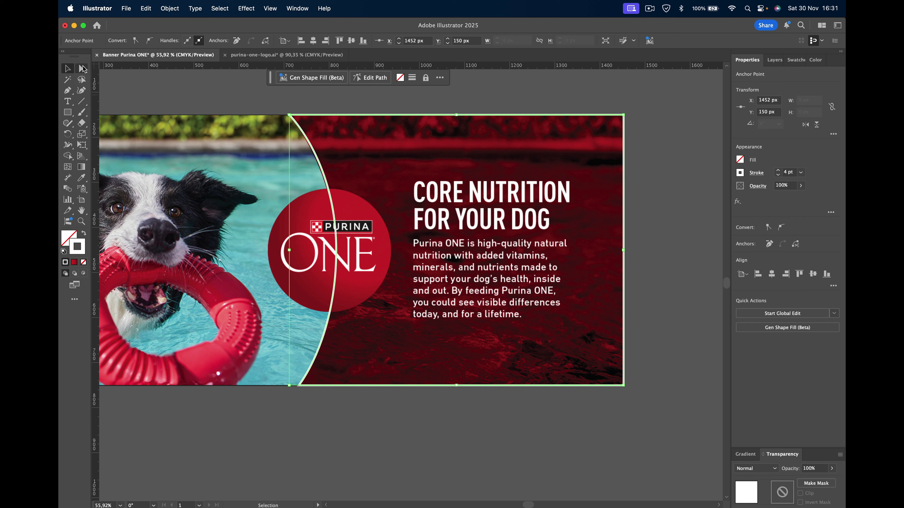
left_click(337, 250)
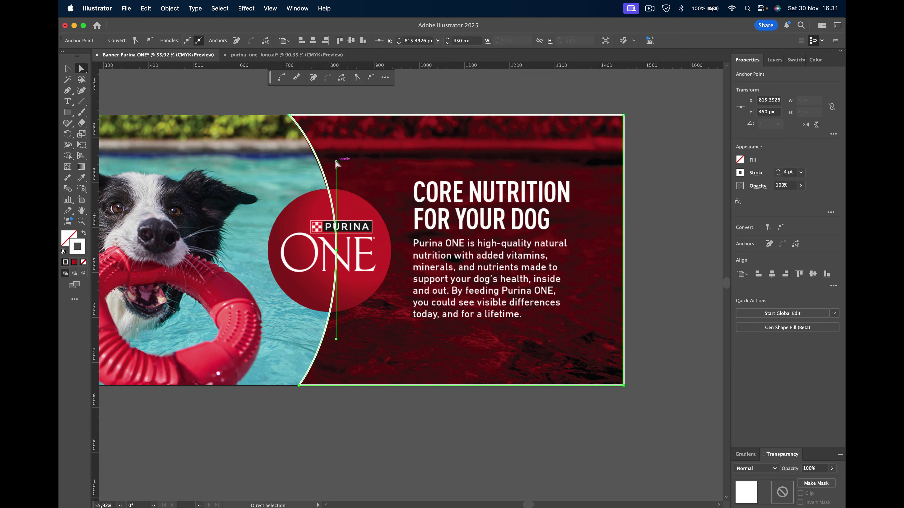
left_click_drag(335, 162, 335, 166)
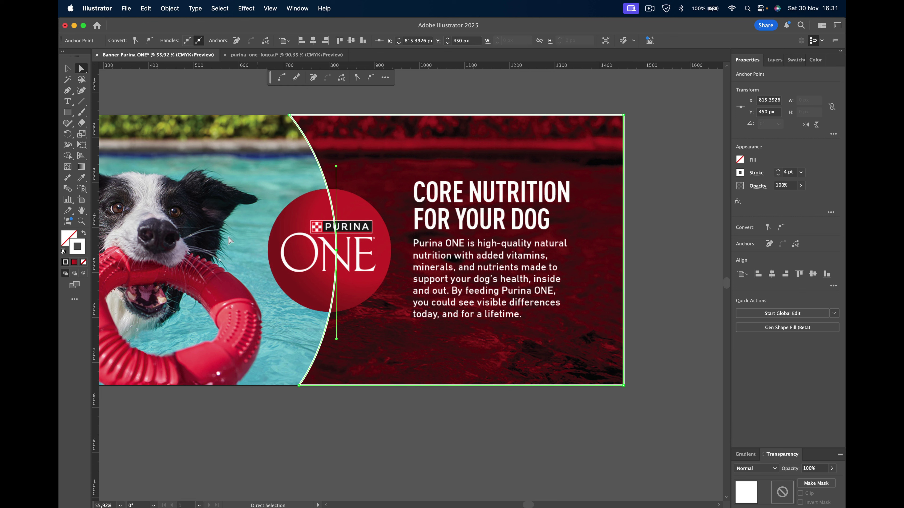
left_click(68, 68)
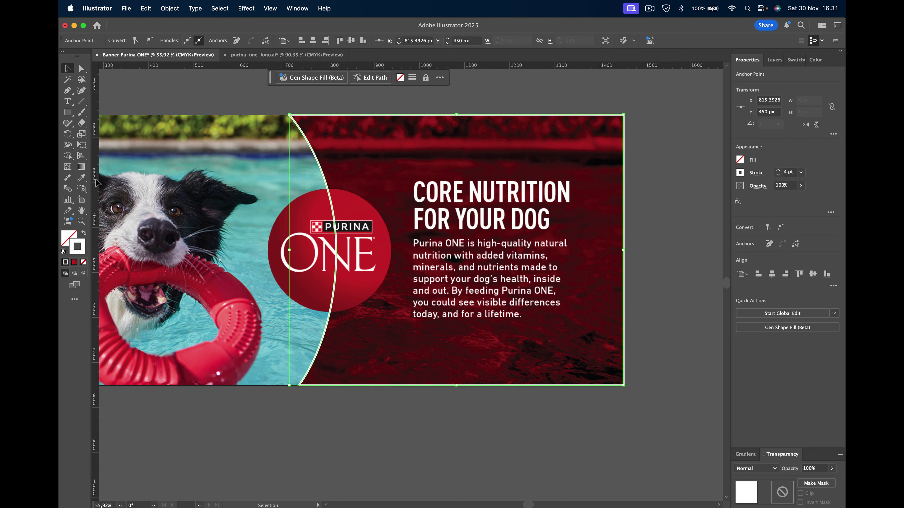
left_click(83, 179)
left_click(290, 216)
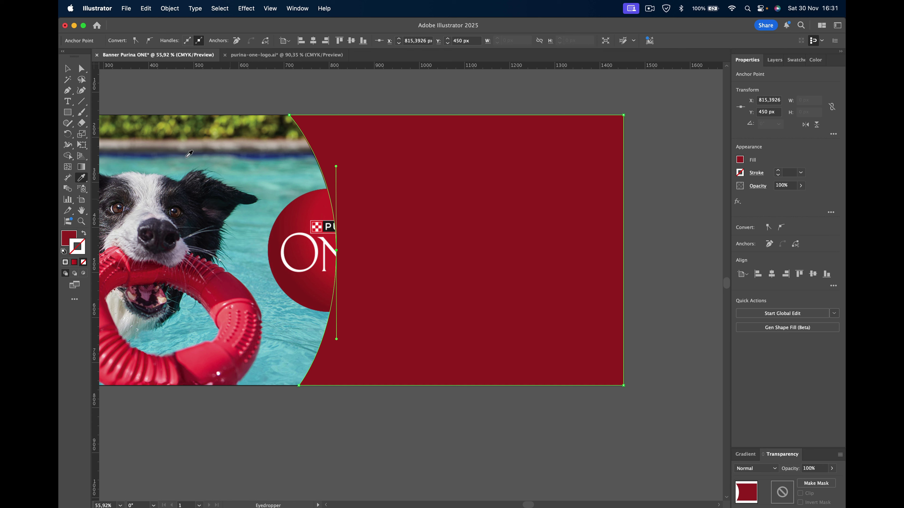
Step: Delete the dark red curved shape and bring up the Layers panel
left_click(65, 68)
left_click(391, 96)
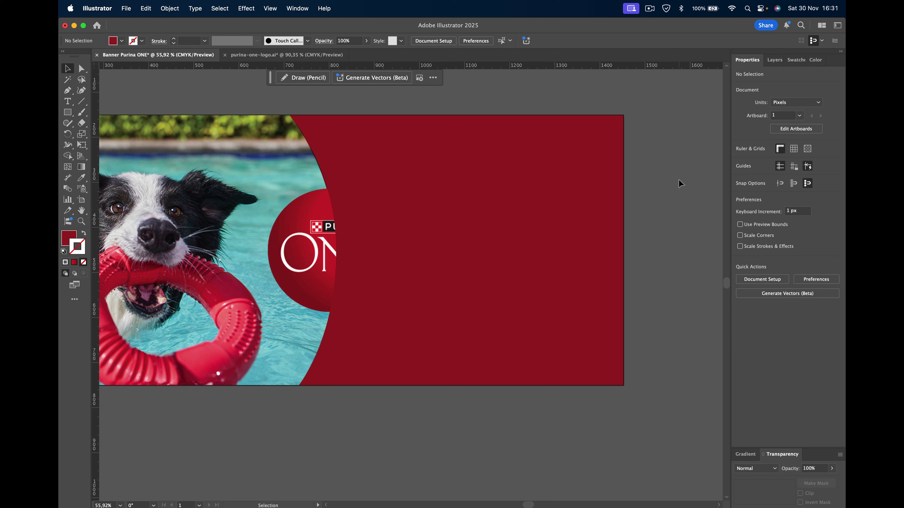
left_click(540, 212)
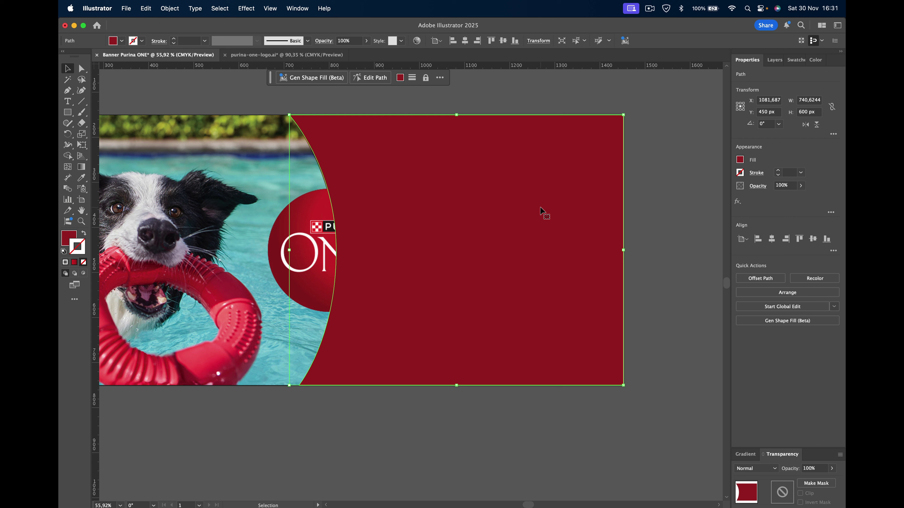
key("Delete")
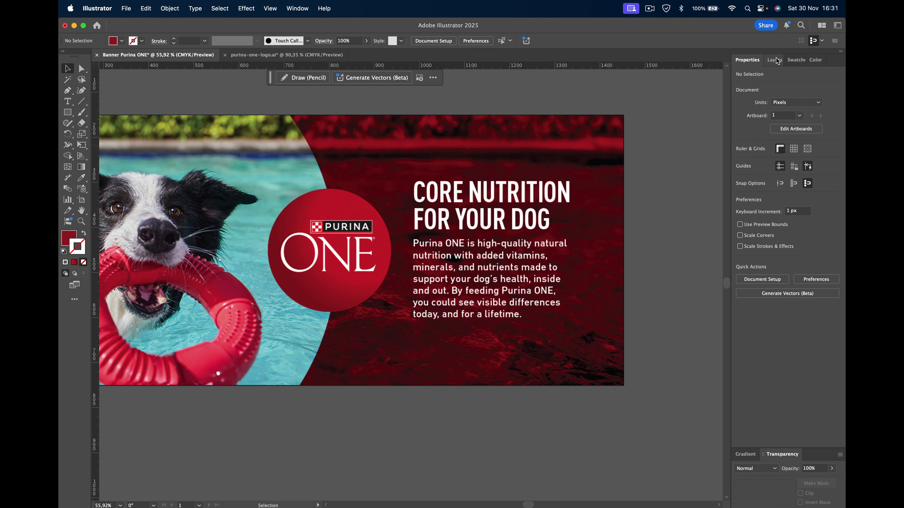
left_click(774, 60)
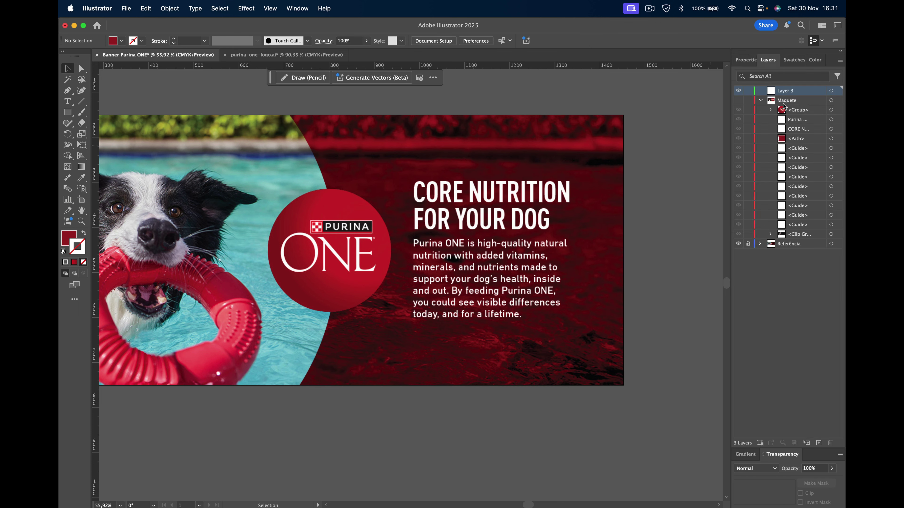
Step: Delete the empty Layer 3, make the Maquete layer visible and collapse it
left_click(830, 443)
left_click(739, 91)
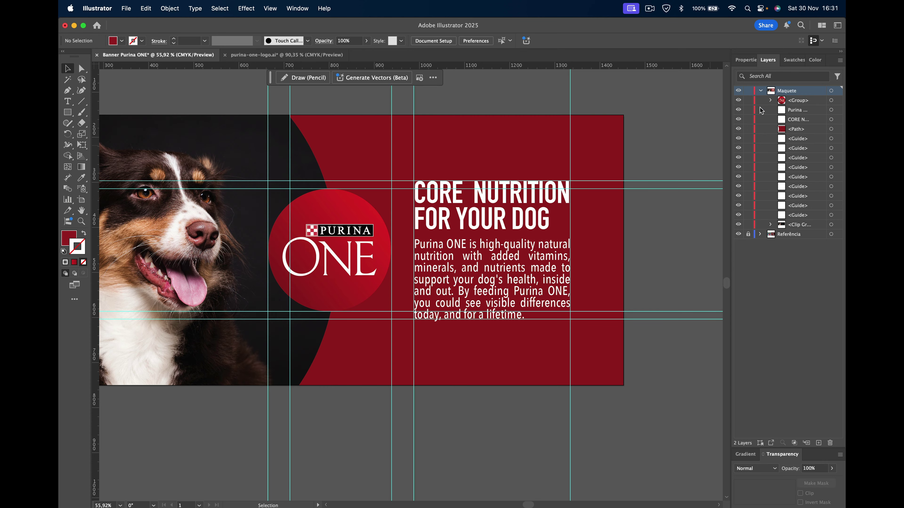
left_click(761, 90)
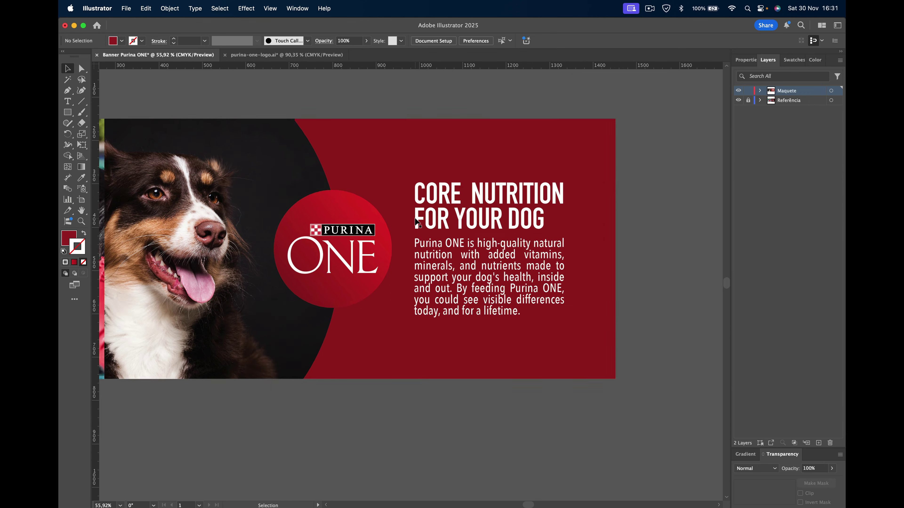
scroll(417, 222, "down", 5)
scroll(417, 222, "right", 1)
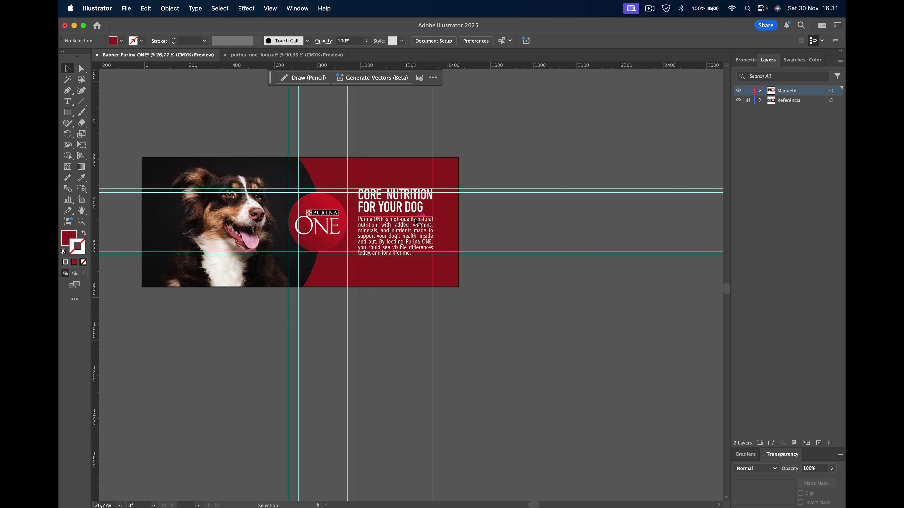
Step: Zoom out and enter Edit Artboards mode from the document Properties
key("super+semicolon")
scroll(417, 222, "right", 2)
scroll(417, 221, "up", 1)
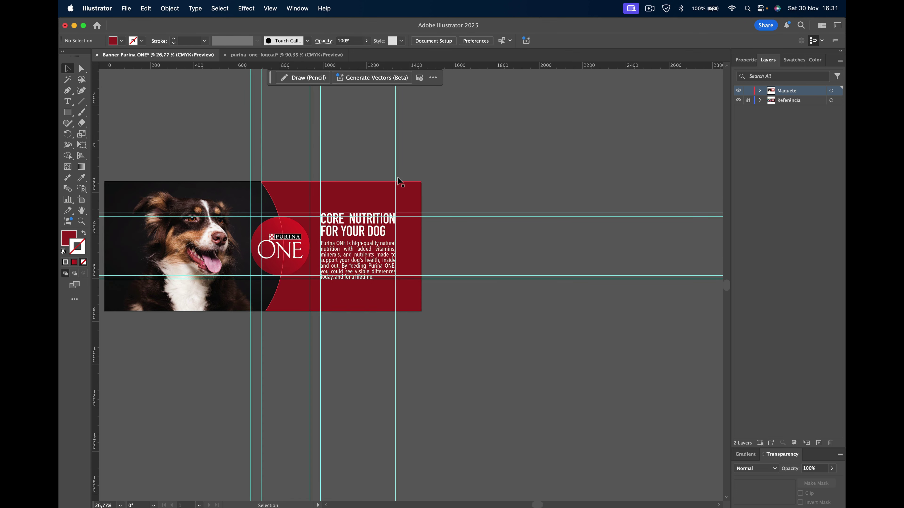
left_click(748, 60)
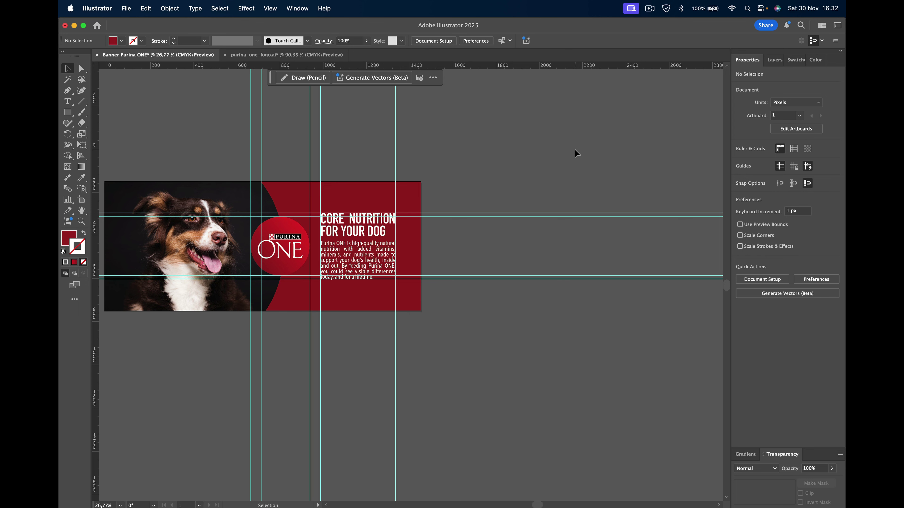
left_click(788, 129)
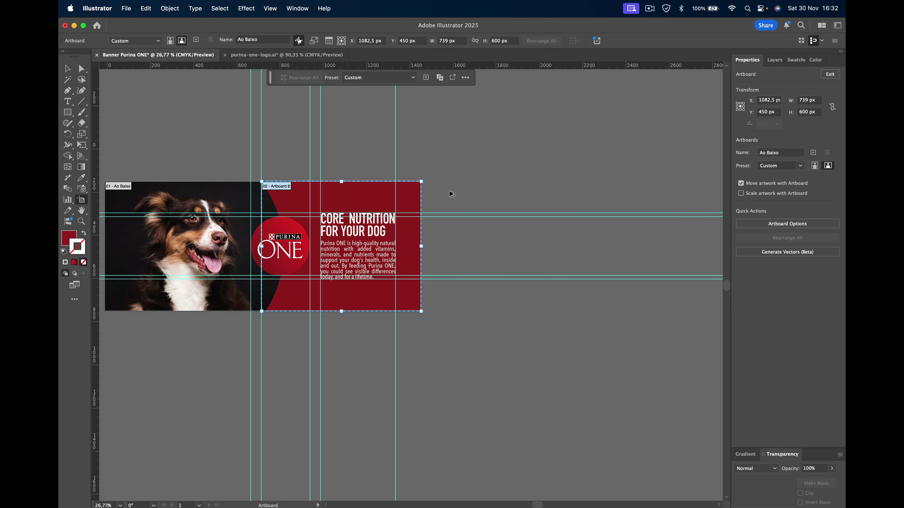
Step: Duplicate the Ao Baixo artboard with its artwork to the right of the original, dismissing the hidden-objects alert
key("super+z")
key("super+shift+z")
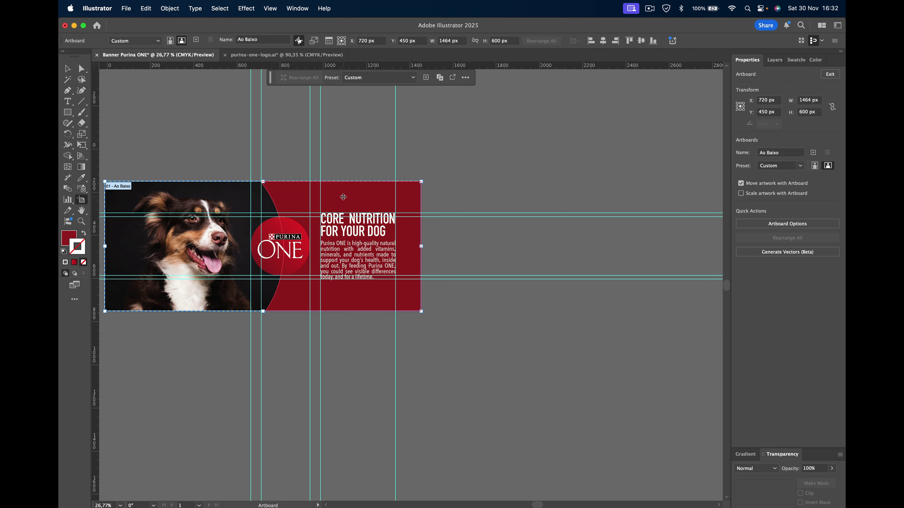
left_click_drag(341, 200, 546, 195)
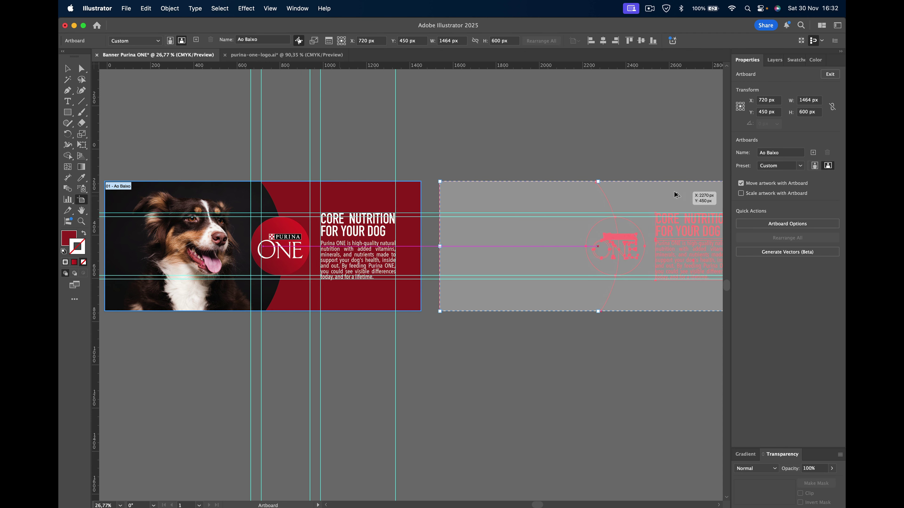
left_click_drag(547, 195, 687, 195)
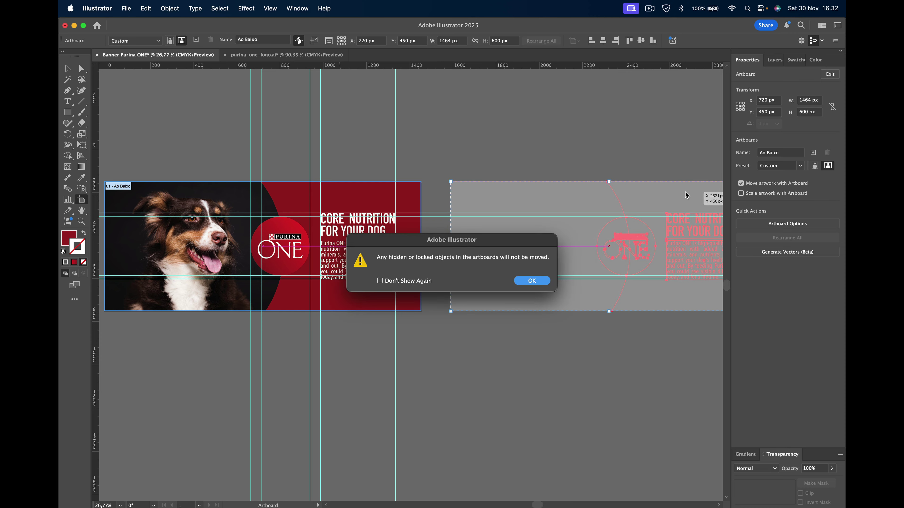
left_click(541, 281)
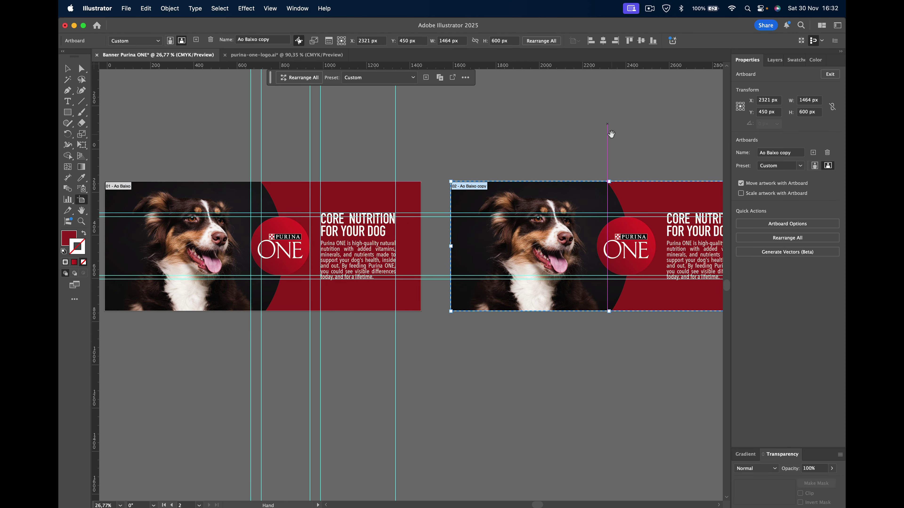
left_click_drag(610, 131, 440, 135)
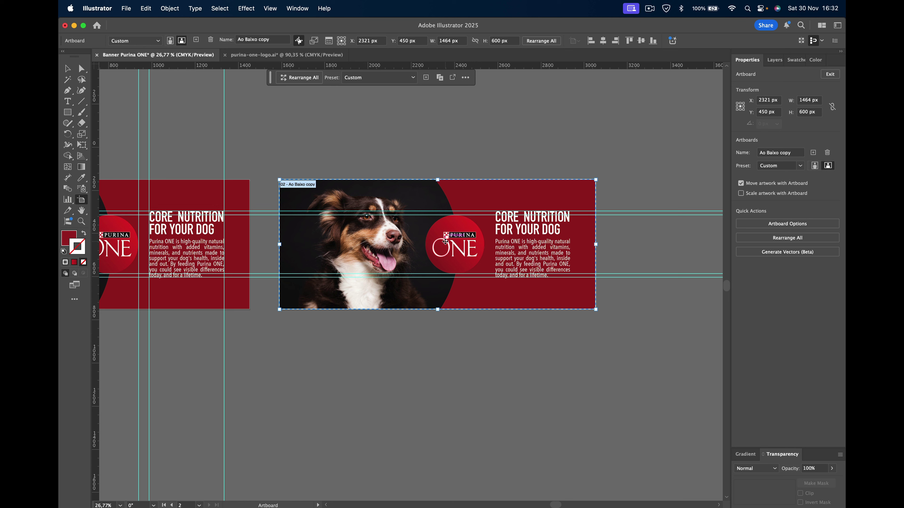
Step: Resize the 'Ao Baixo copy' artboard to a 1080 × 1920 px portrait and exit artboard editing
left_click(815, 166)
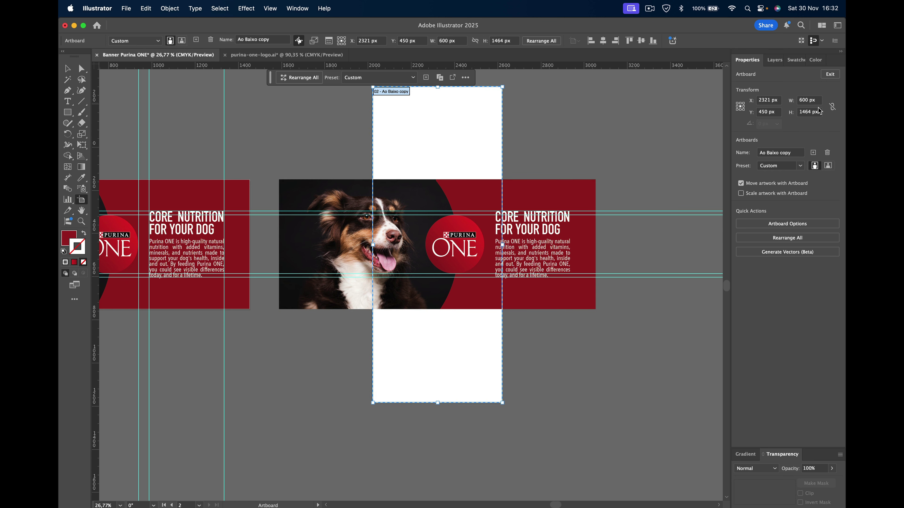
double_click(806, 113)
type("1")
left_click(801, 100)
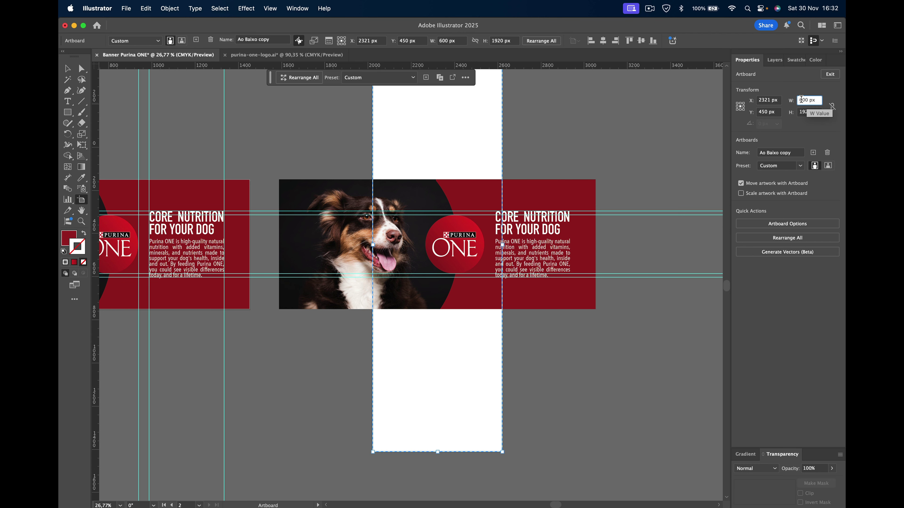
type("18")
type("8")
key("Return")
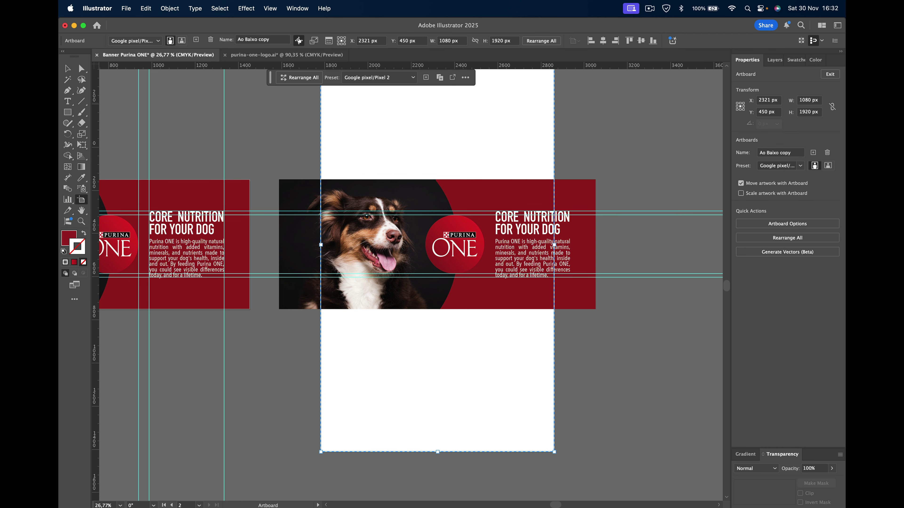
key("Escape")
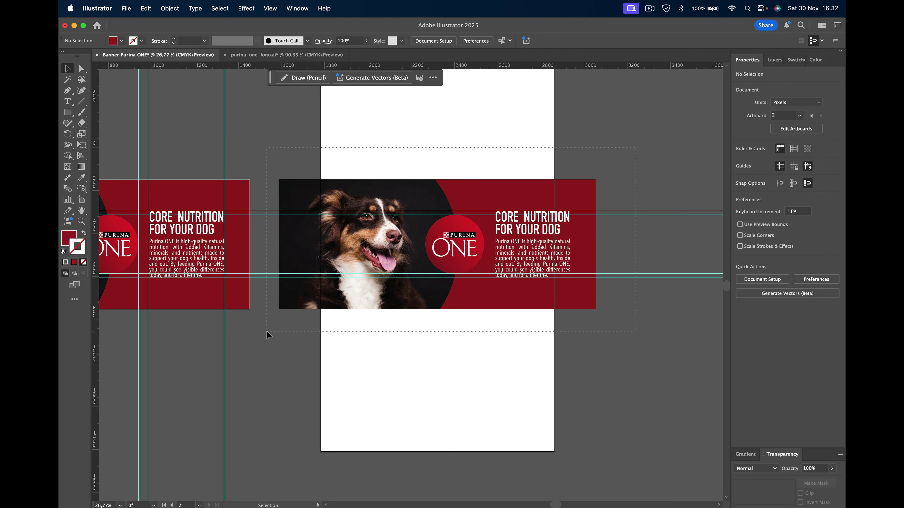
Step: Group the copied banner artwork and rotate it 270° to stand vertically
left_click_drag(266, 331, 360, 308)
right_click(475, 185)
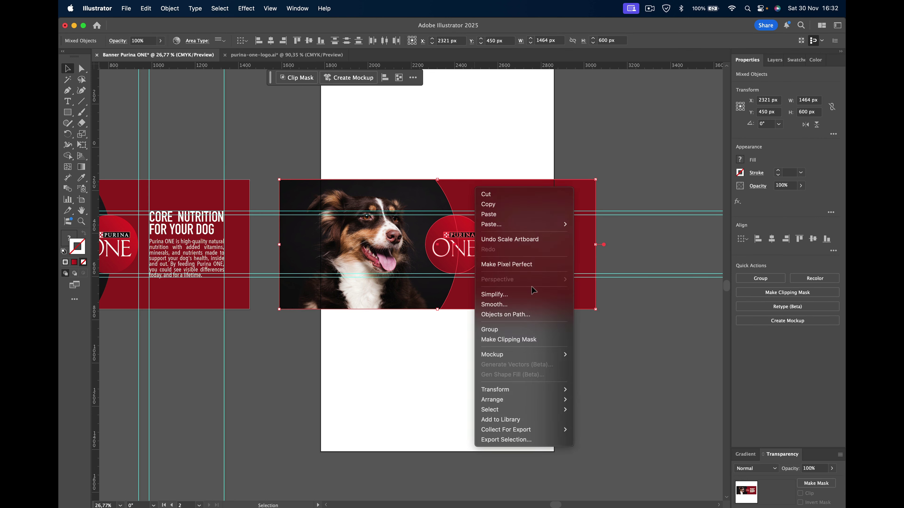
left_click(527, 330)
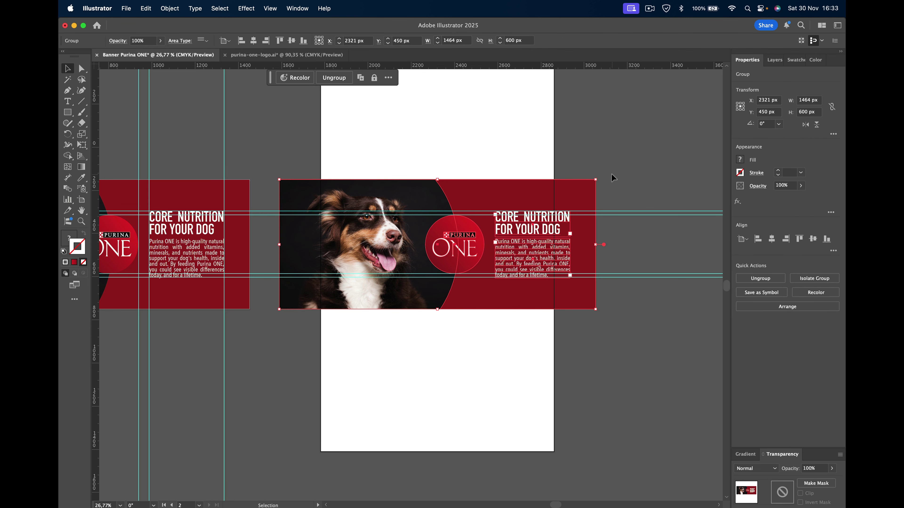
left_click_drag(600, 178, 572, 418)
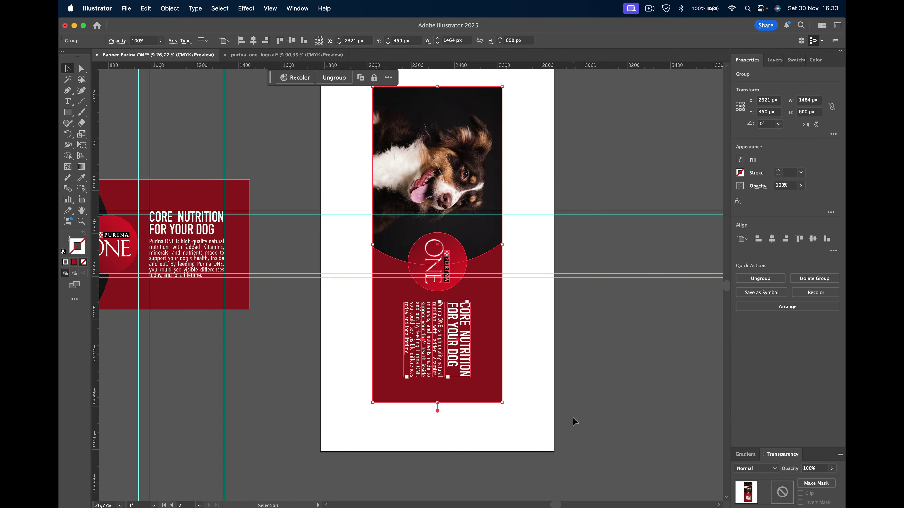
Step: Move the vertical banner toward the artboard's top and enlarge it toward the bottom edge
scroll(493, 267, "down", 3)
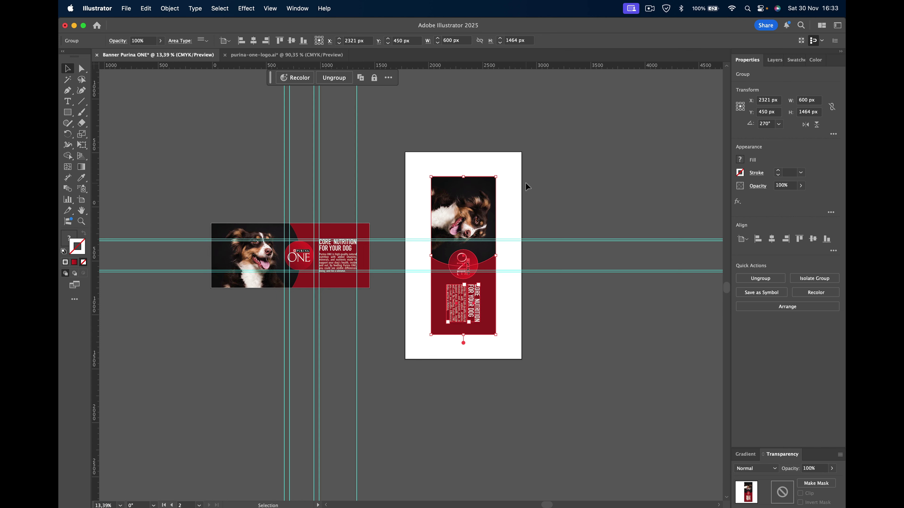
left_click(557, 193)
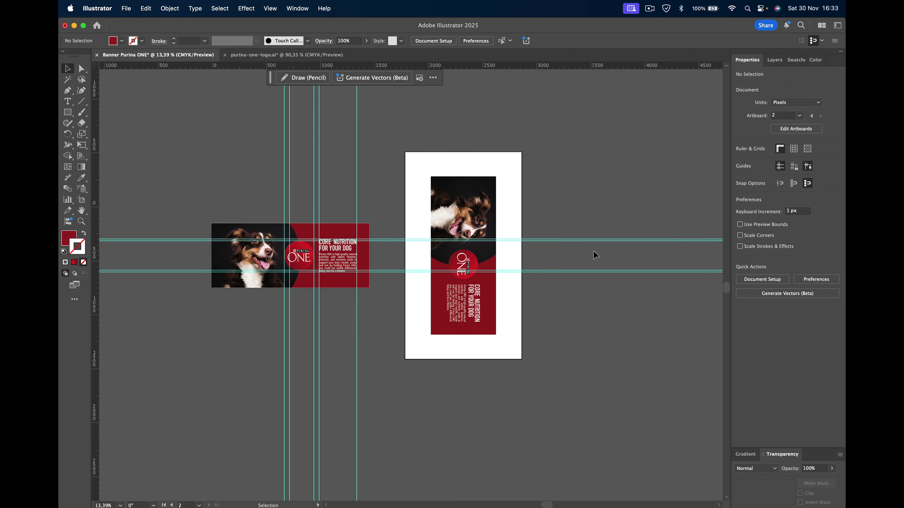
scroll(593, 251, "up", 3)
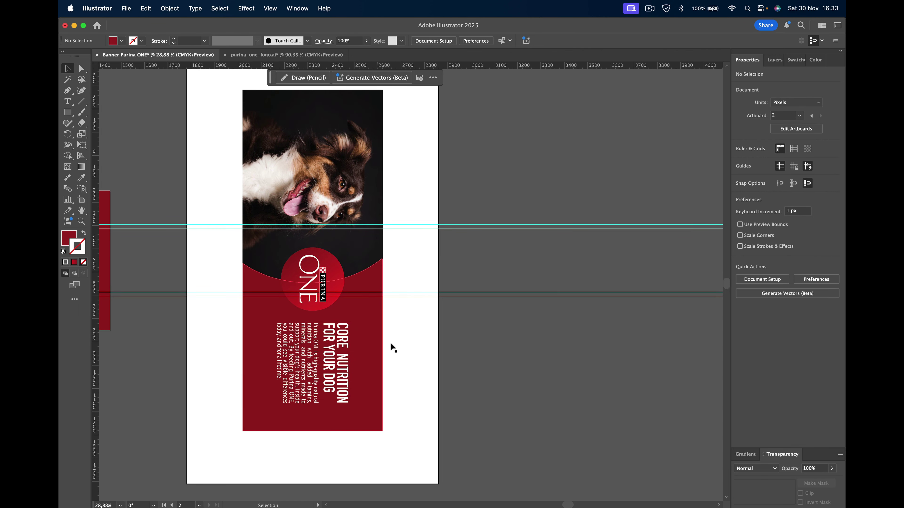
scroll(415, 204, "left", 2)
mouse_move(377, 180)
left_mouse_down()
mouse_move(341, 185)
mouse_move(328, 164)
left_mouse_up()
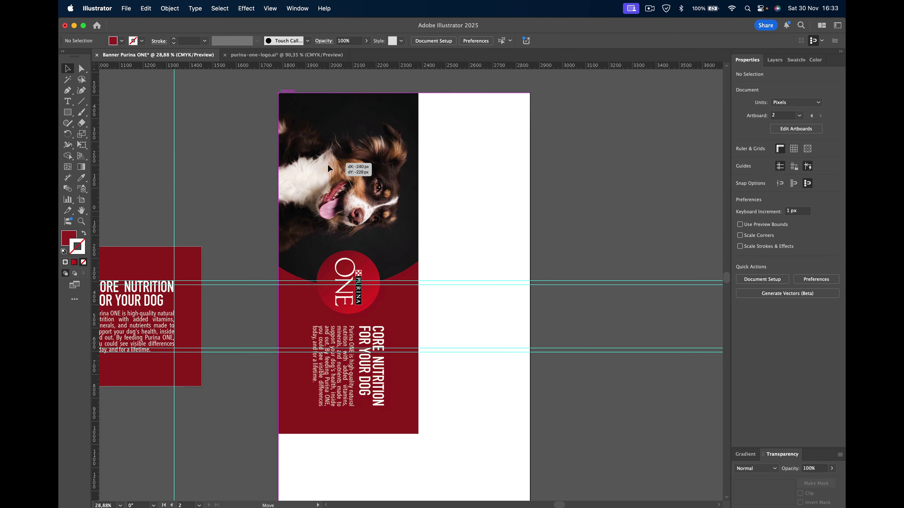
scroll(485, 222, "down", 5)
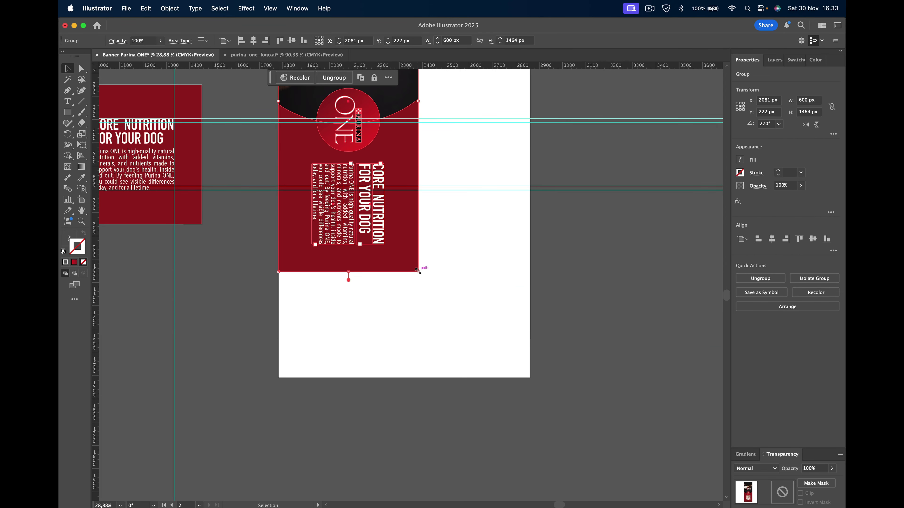
left_click_drag(418, 270, 485, 378)
Step: Centre the banner group horizontally on the artboard and ungroup it
left_click(772, 238)
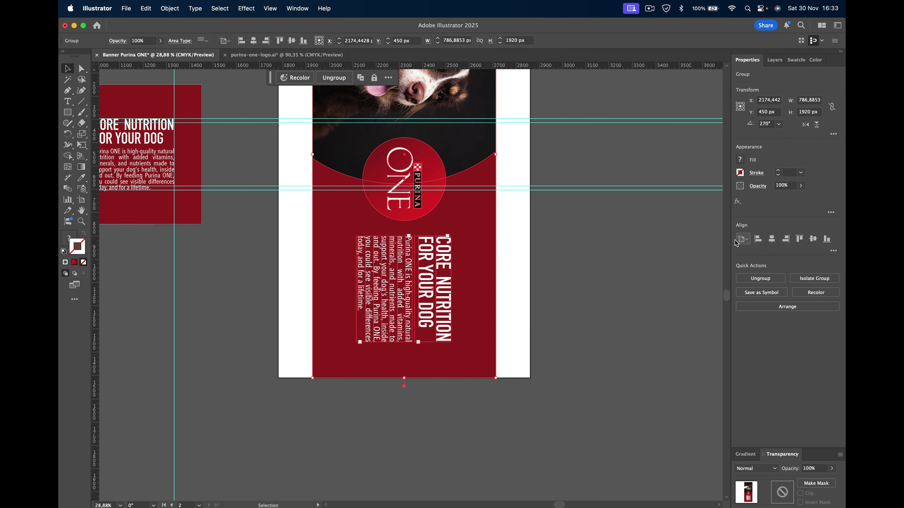
right_click(446, 238)
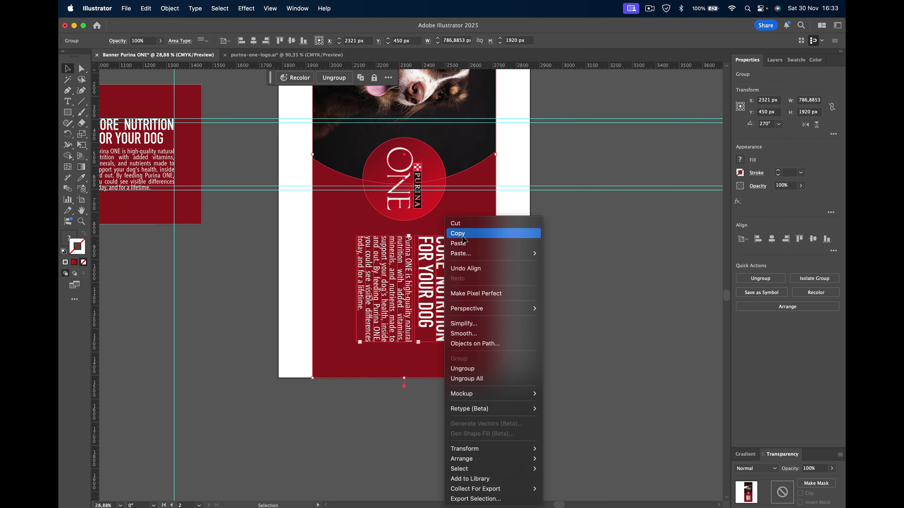
left_click(509, 368)
Step: Stretch the red background shape to the artboard's left and right edges and past the bottom
scroll(534, 227, "down", 2)
scroll(534, 227, "down", 2)
scroll(534, 227, "down", 2)
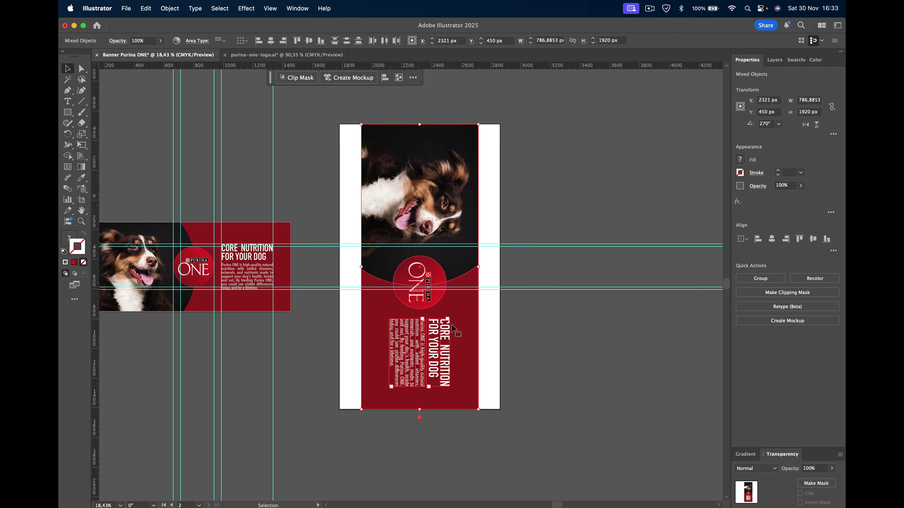
left_click(479, 323)
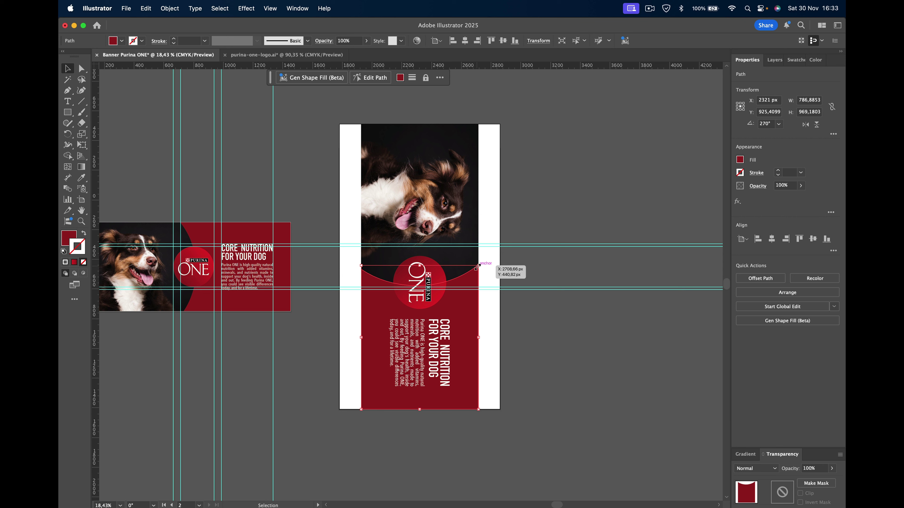
left_click_drag(477, 265, 512, 240)
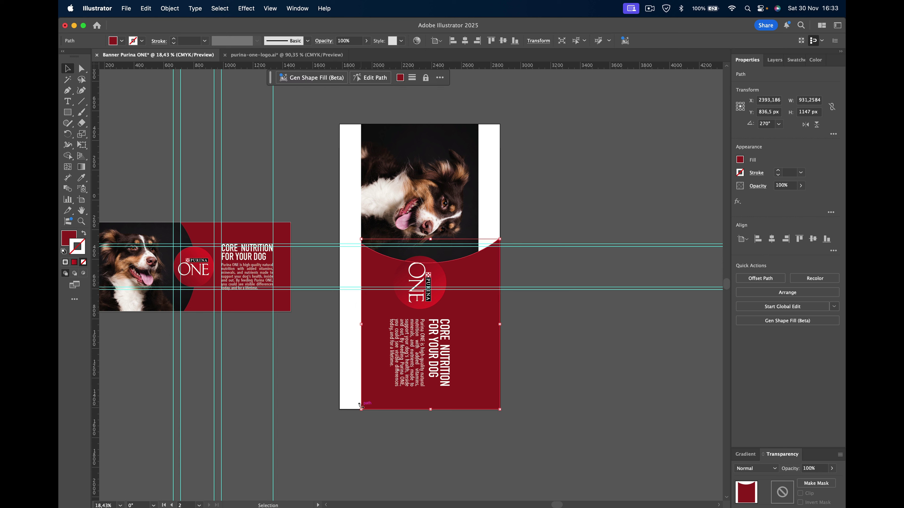
left_click_drag(361, 410, 329, 439)
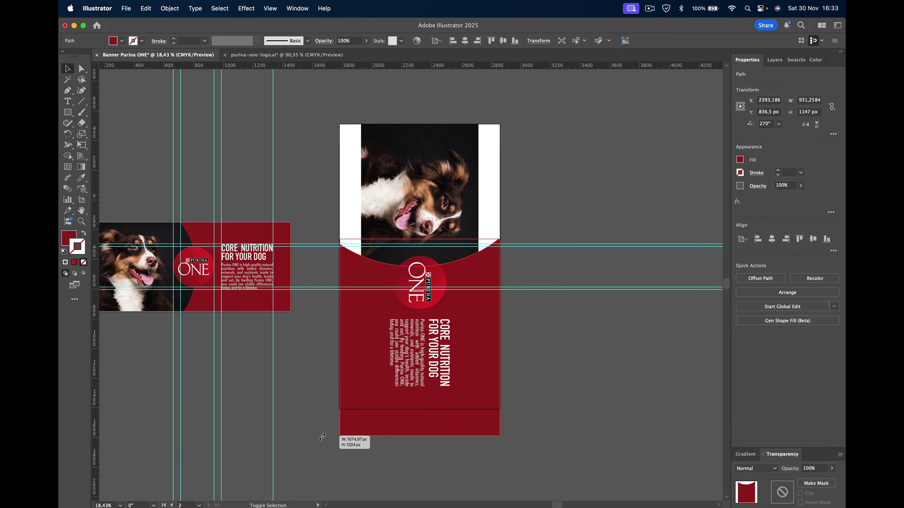
left_click(383, 456)
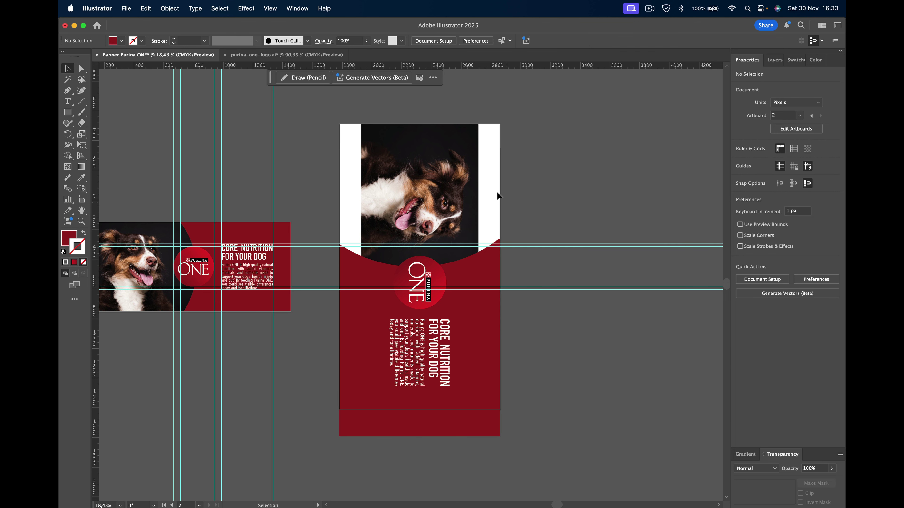
Step: Release the dog photo's clipping mask, rotate the photo upright, enlarge it and reposition it
left_click(479, 180)
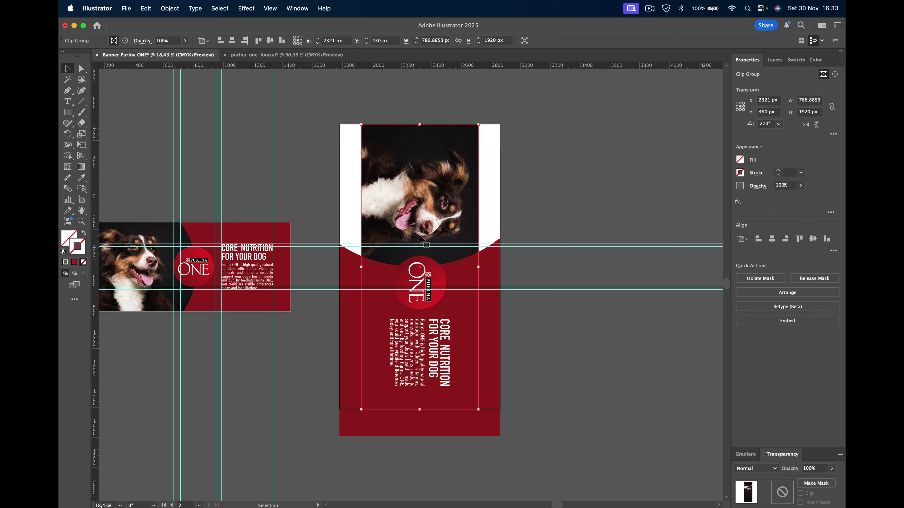
right_click(406, 173)
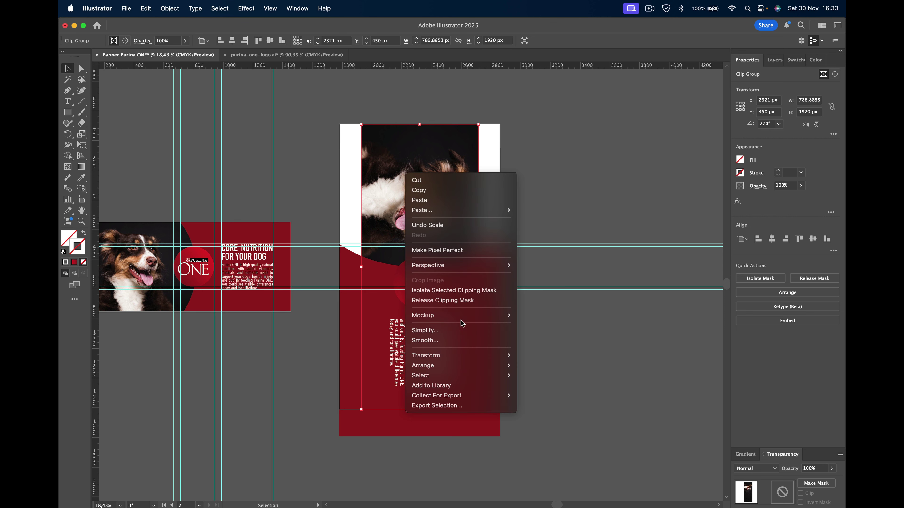
left_click(448, 301)
left_click(589, 172)
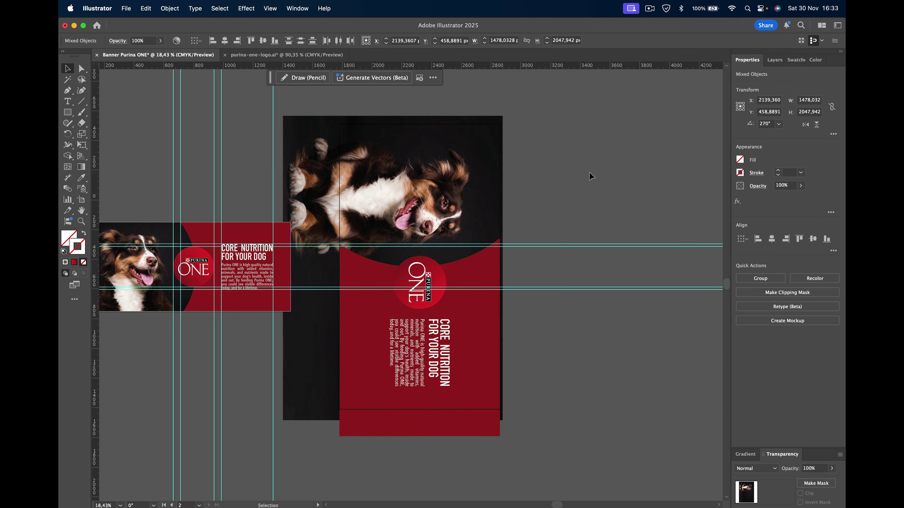
left_click(478, 202)
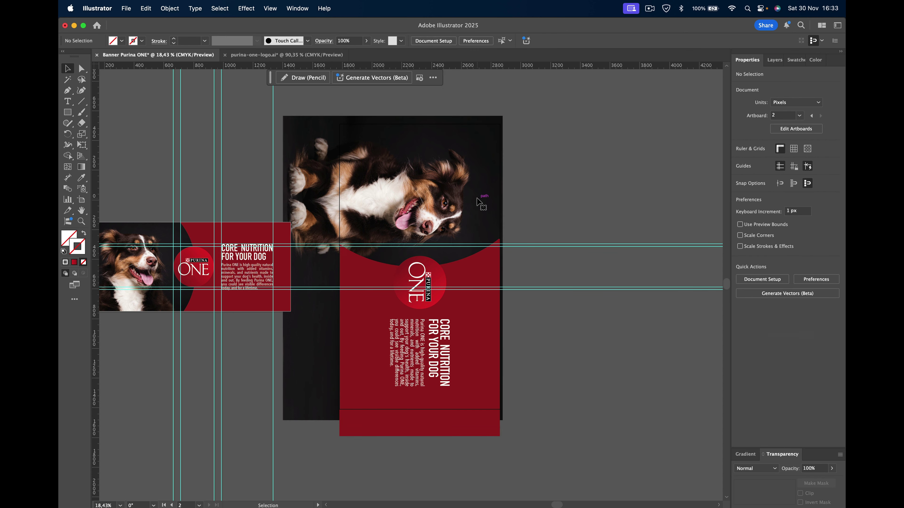
left_click(474, 202)
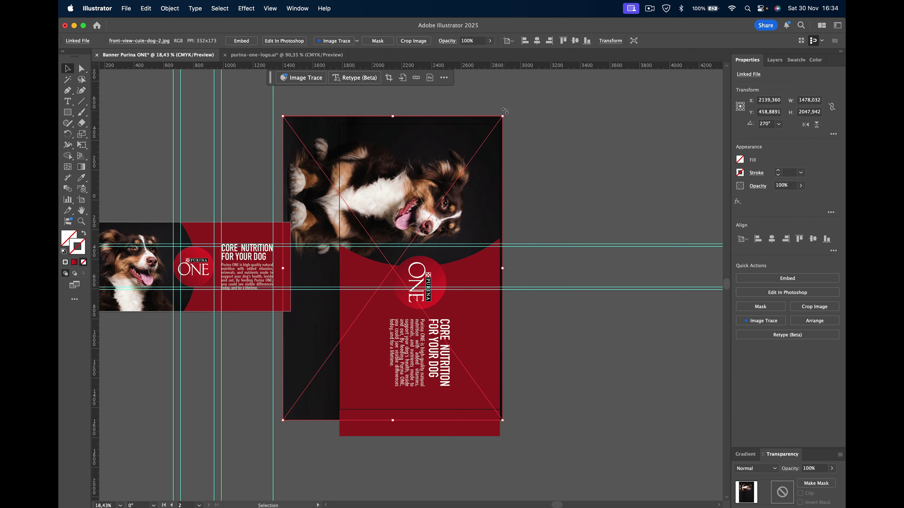
left_click_drag(505, 111, 213, 121)
left_click_drag(407, 178, 496, 144)
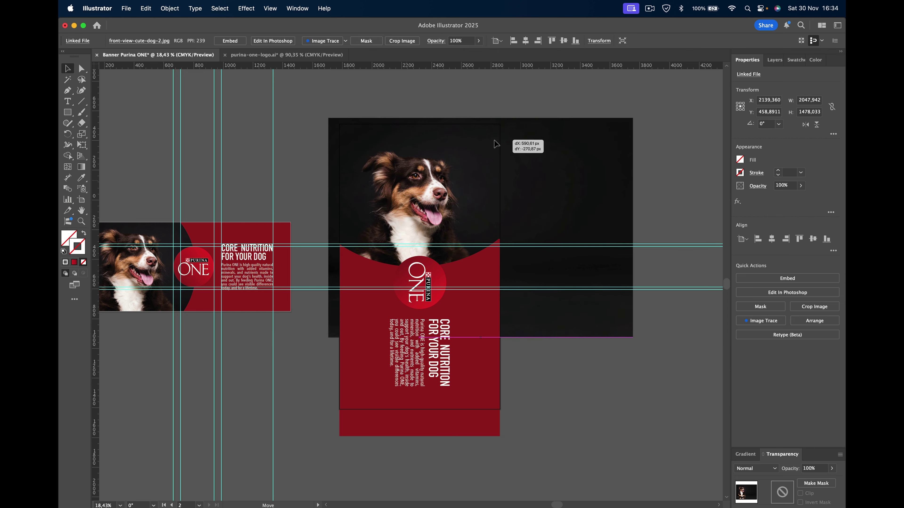
left_click_drag(633, 337, 705, 421)
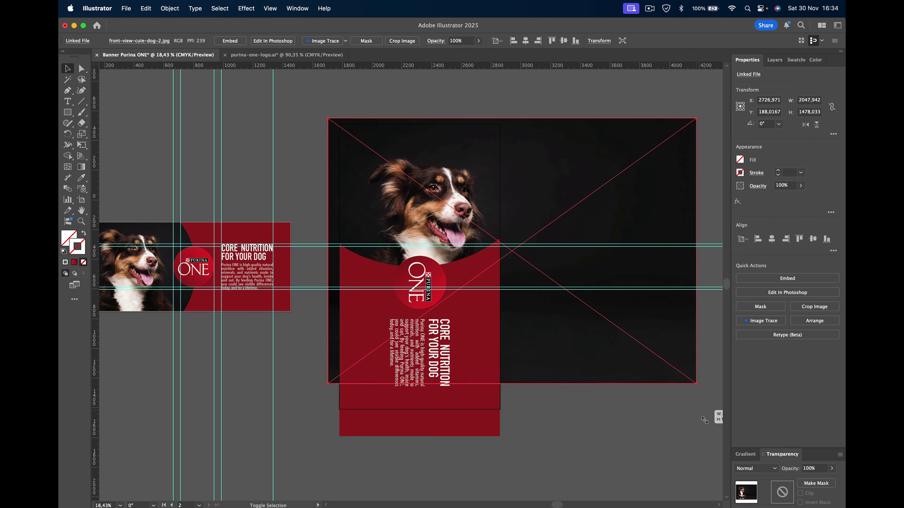
left_click_drag(557, 185, 552, 174)
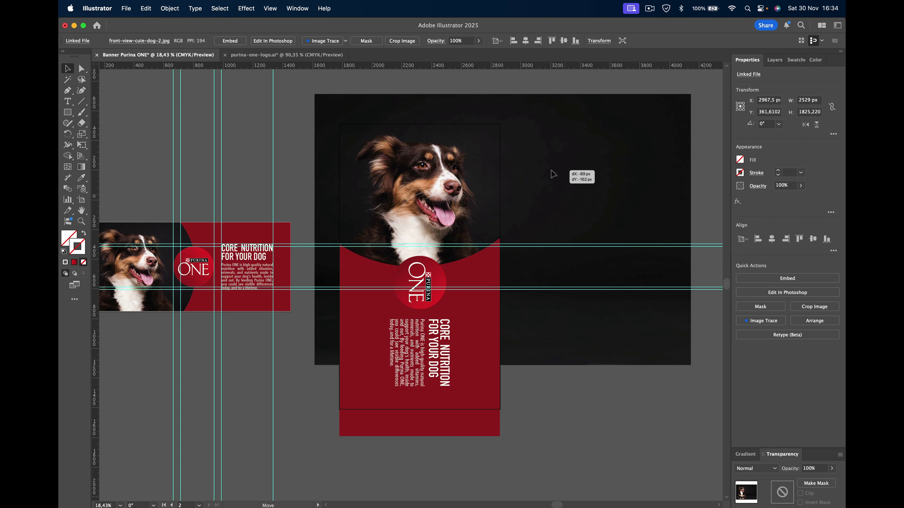
Step: Rotate the Purina ONE logo upright and set it slightly higher
left_click(429, 270)
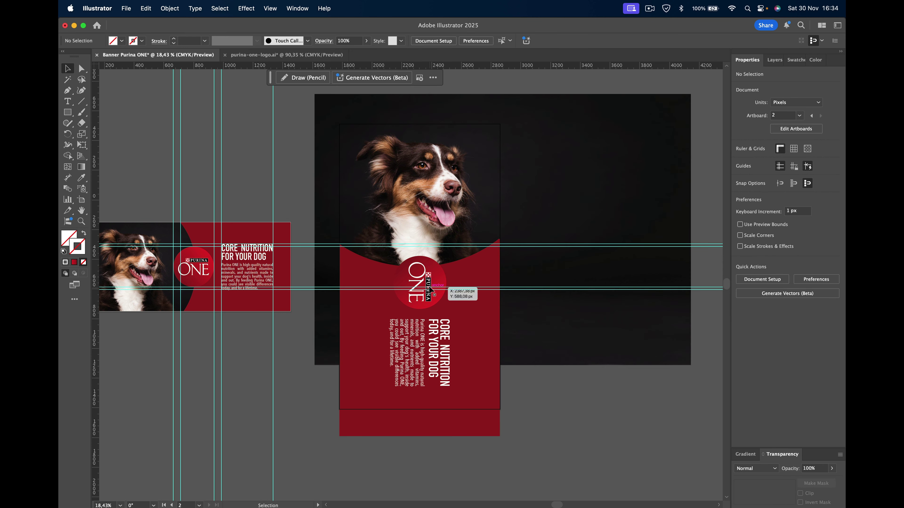
mouse_move(451, 252)
left_mouse_down()
mouse_move(456, 314)
mouse_move(435, 293)
left_mouse_up()
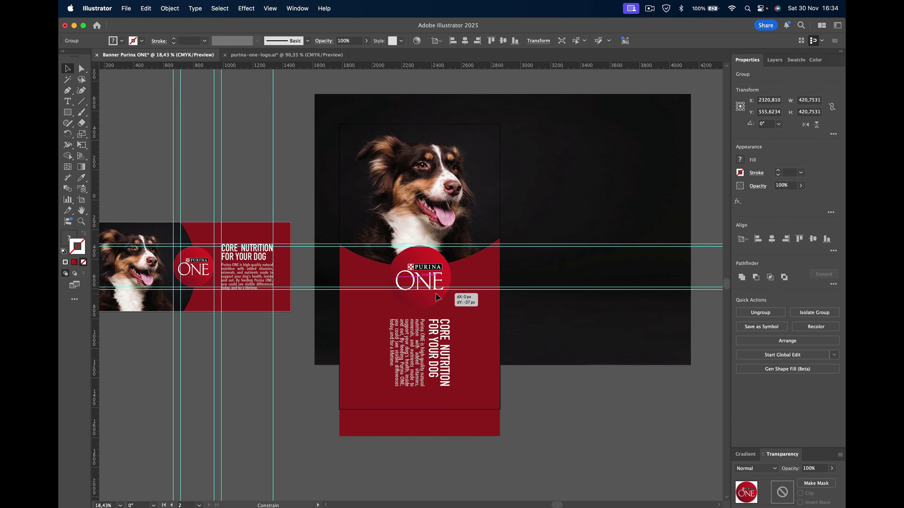
left_click(573, 392)
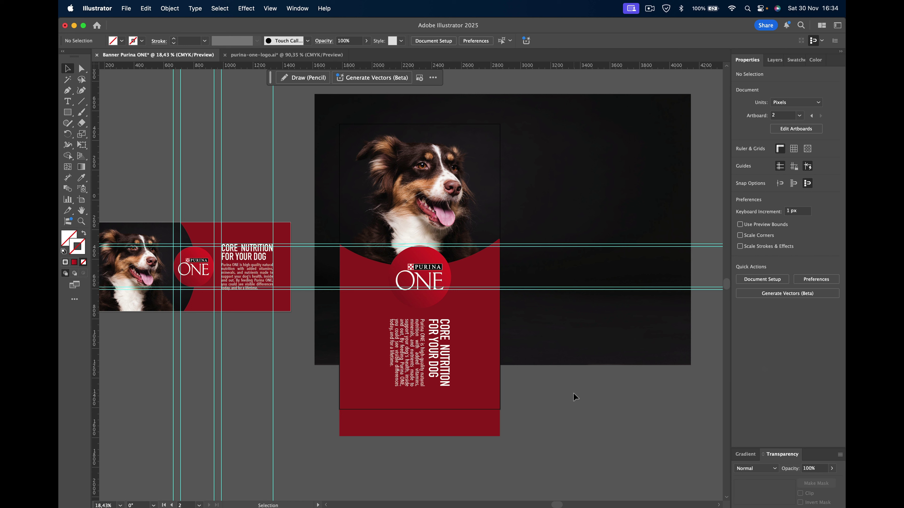
Step: Inside the logo group, set the circle's gradient angle to 0° in the Fill options
left_click(426, 255)
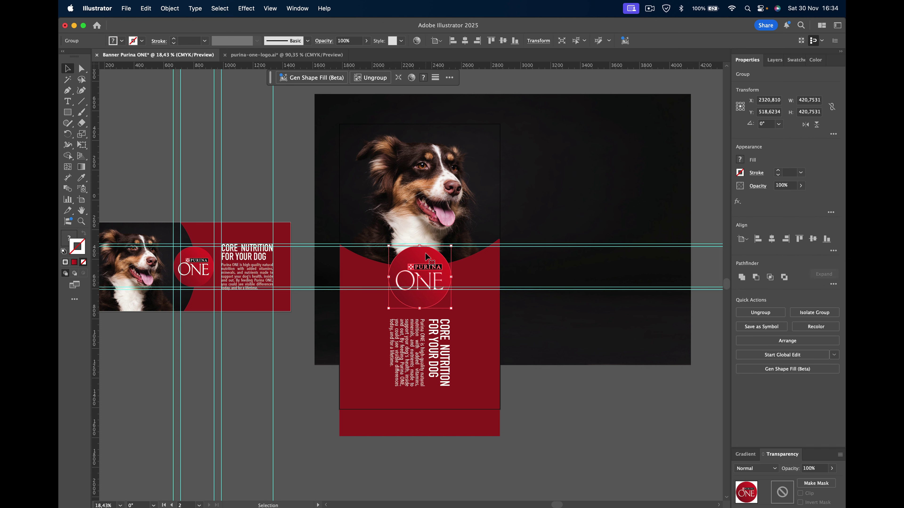
double_click(425, 252)
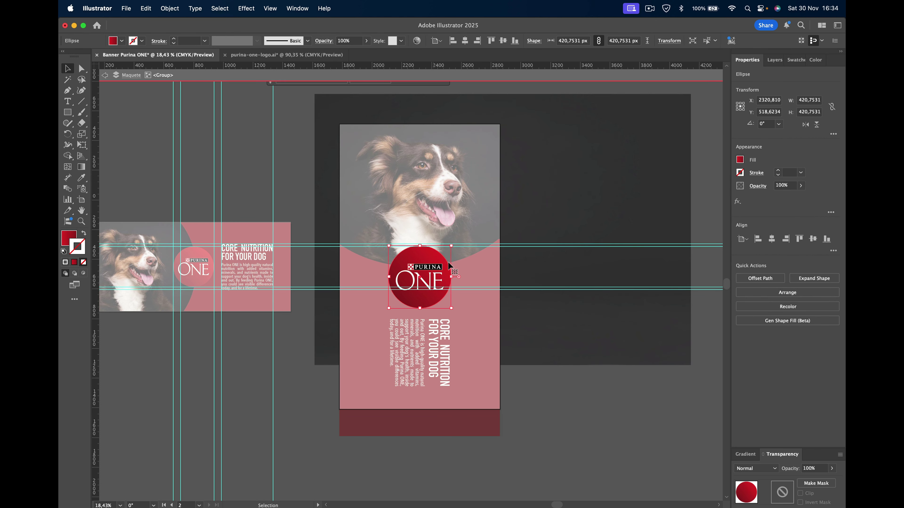
left_click(112, 40)
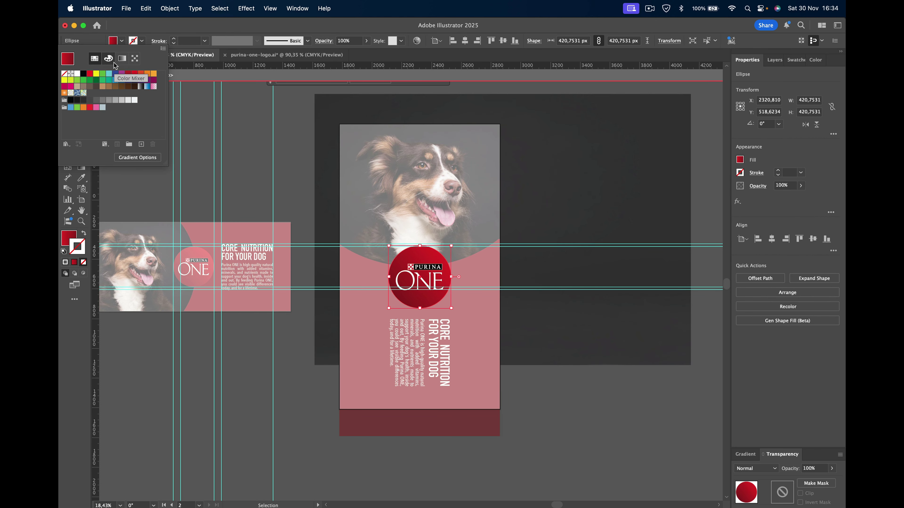
left_click(122, 59)
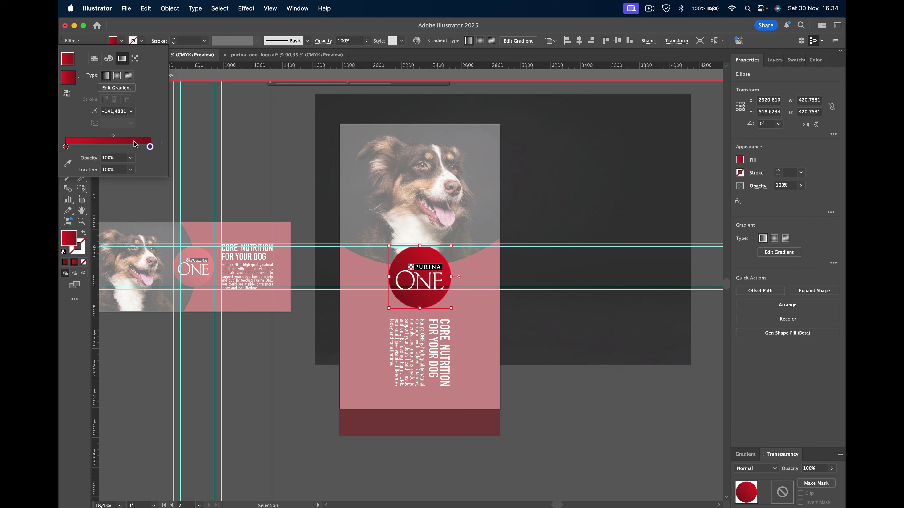
left_click(131, 111)
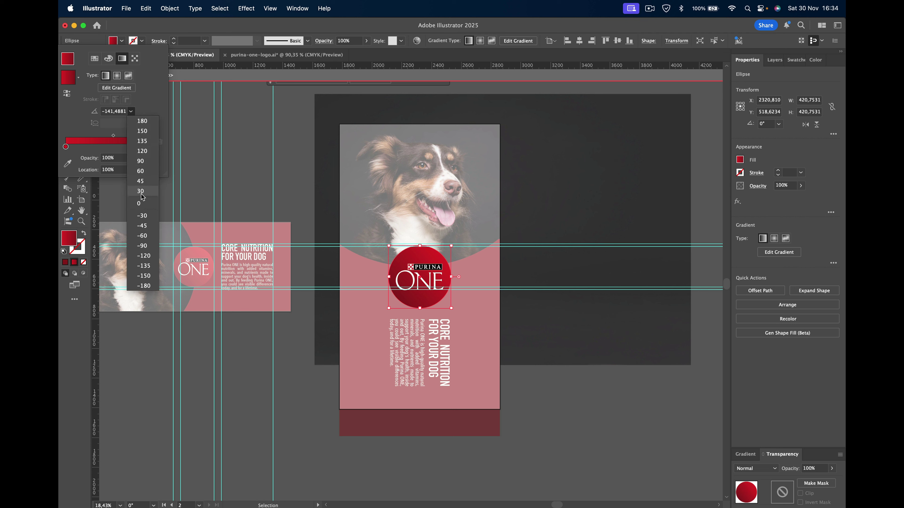
left_click(141, 203)
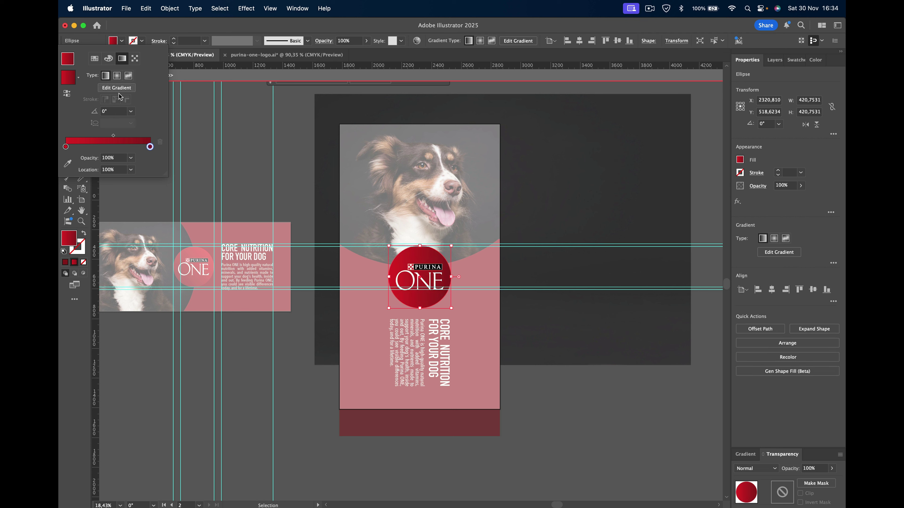
left_click(118, 113)
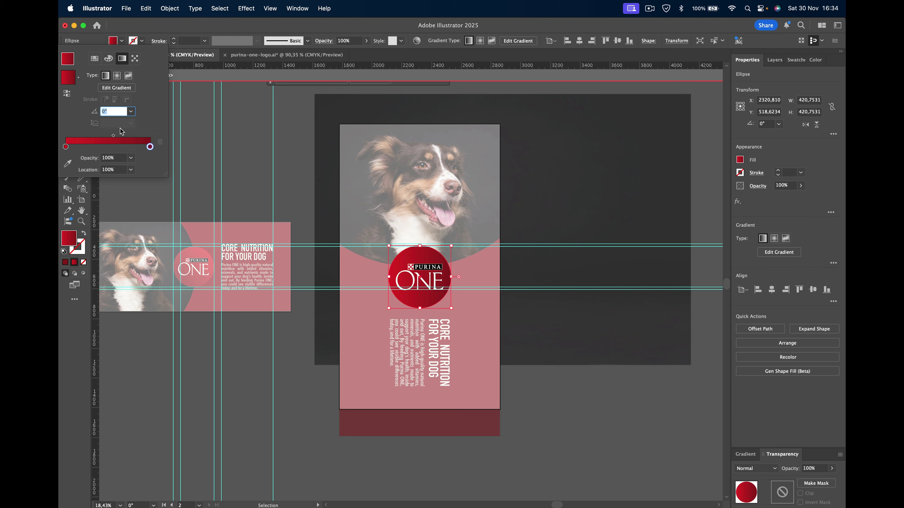
left_click(112, 40)
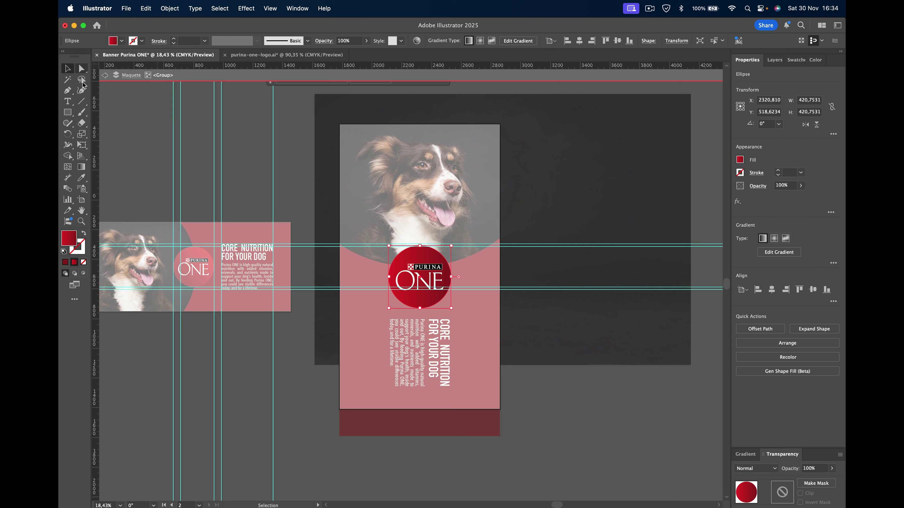
Step: Redraw the circle's red gradient vertically from its top with the Gradient tool, then exit the group
left_click(82, 167)
left_click(388, 277)
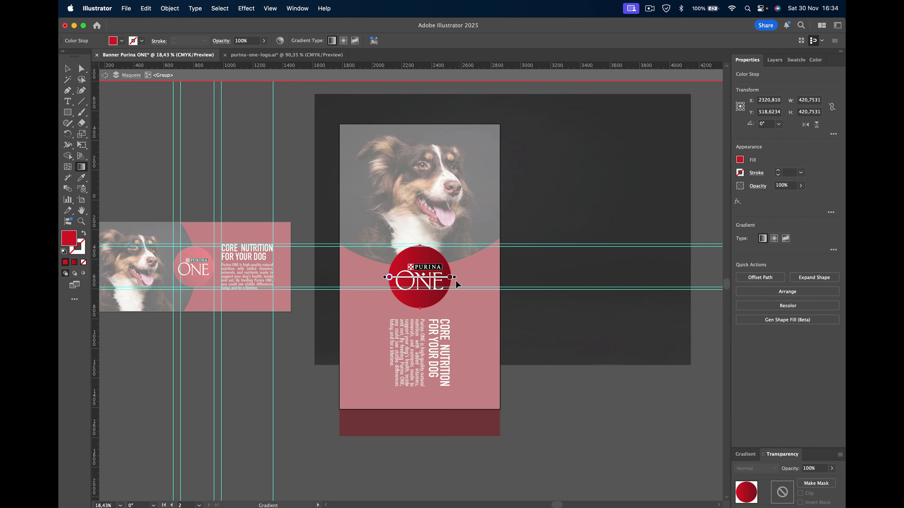
left_click_drag(415, 252, 420, 278)
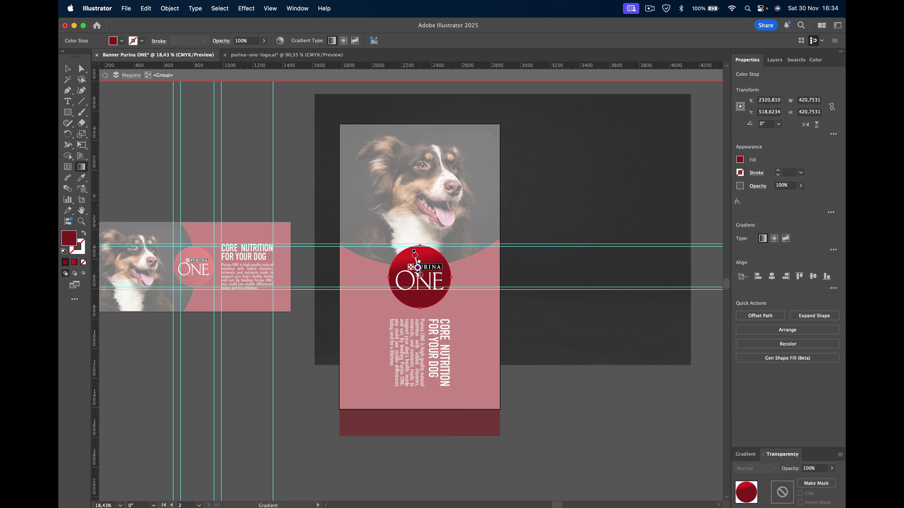
mouse_move(421, 245)
left_mouse_down()
mouse_move(419, 306)
mouse_move(416, 249)
left_mouse_up()
key("v")
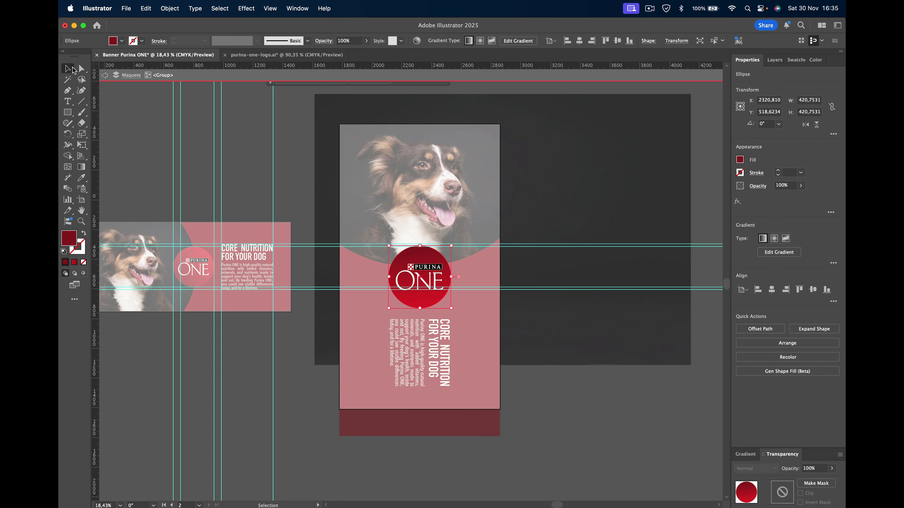
double_click(661, 418)
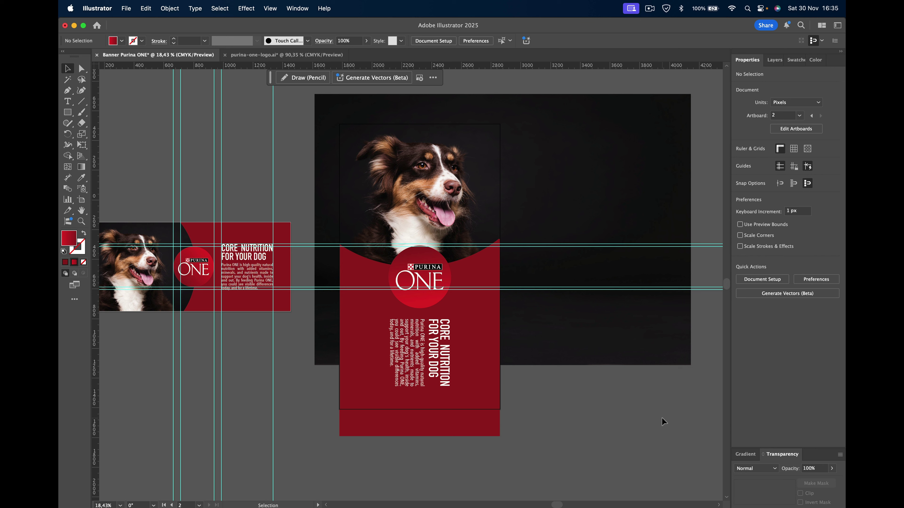
Step: Select the rotated Core Nutrition body text frame on the tall banner and rotate it
left_click(414, 349)
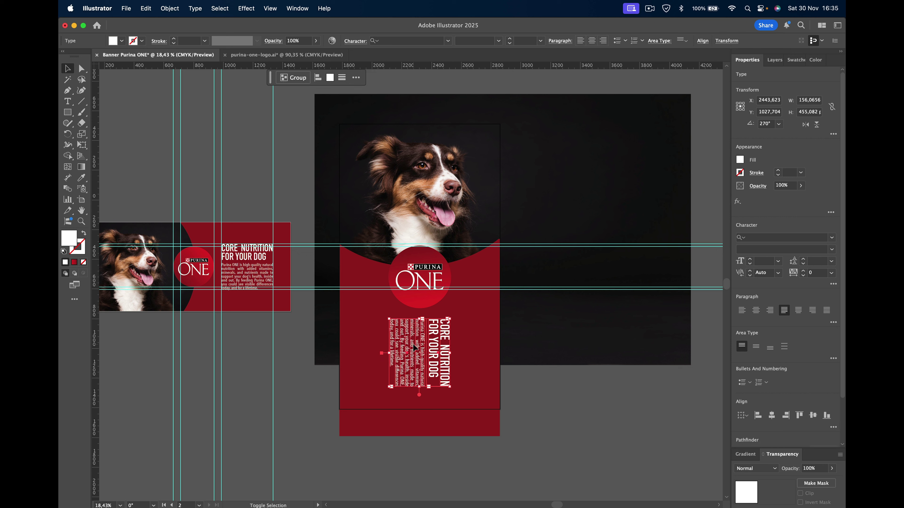
right_click(414, 348)
mouse_move(431, 459)
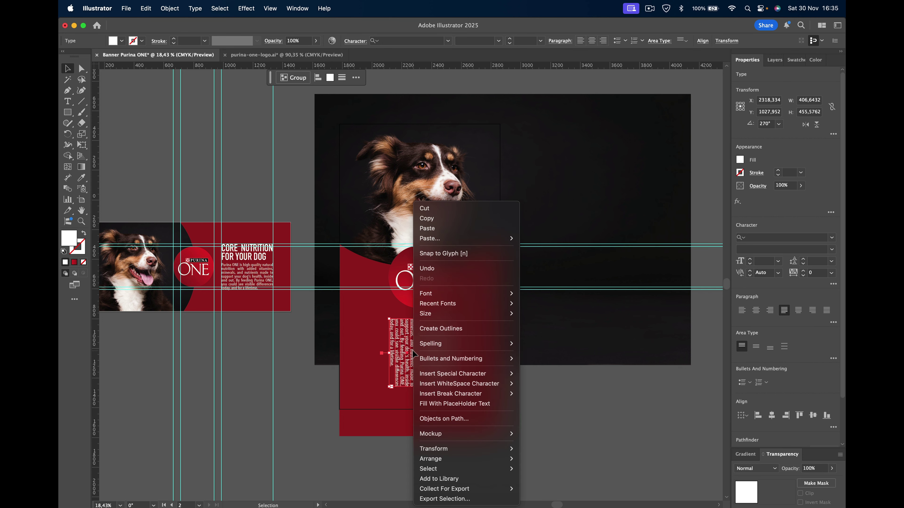
left_click(339, 340)
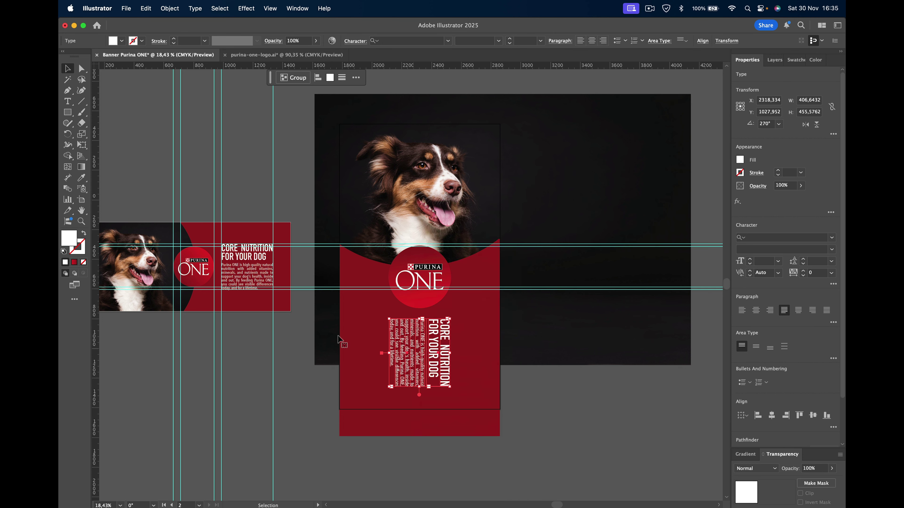
left_click(434, 349)
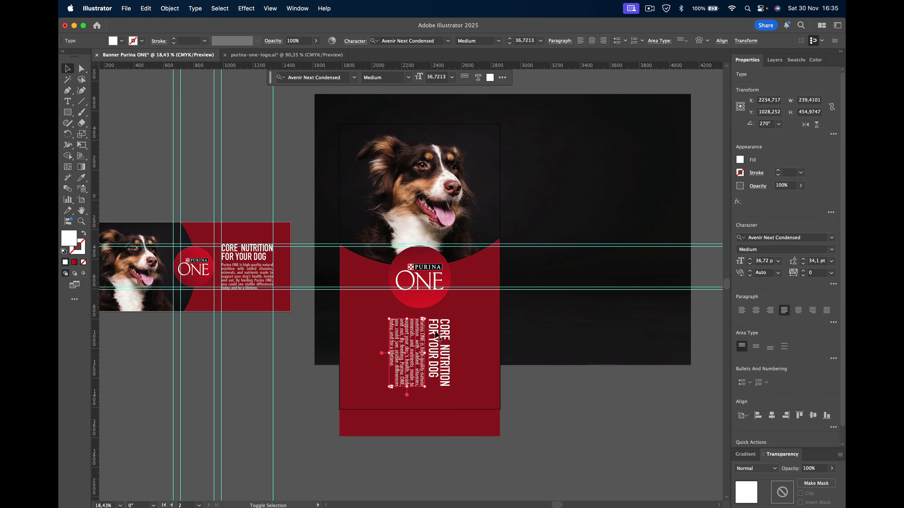
right_click(437, 333)
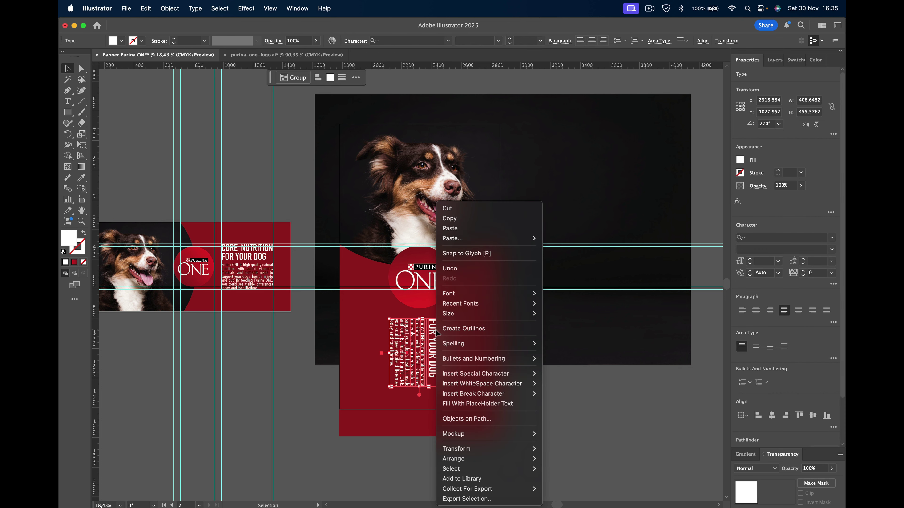
left_click(433, 334)
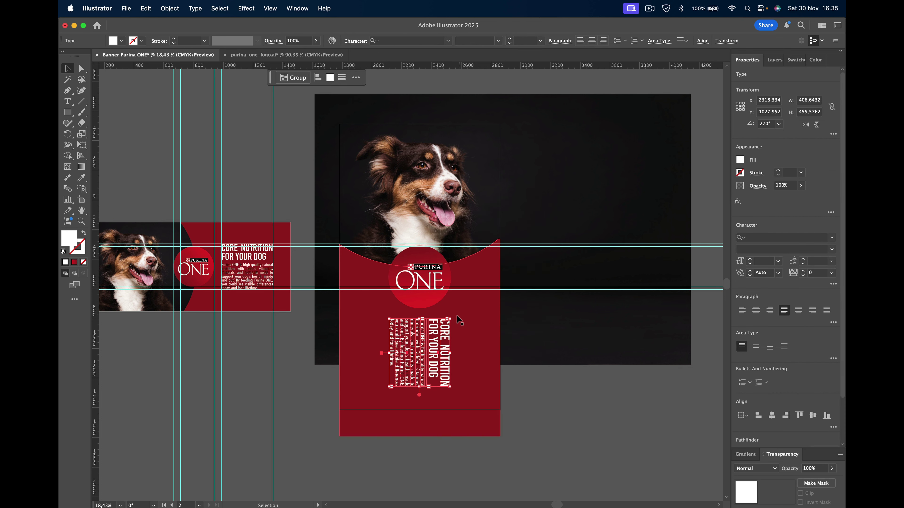
left_click_drag(454, 315, 366, 295)
double_click(366, 295)
left_click(507, 417)
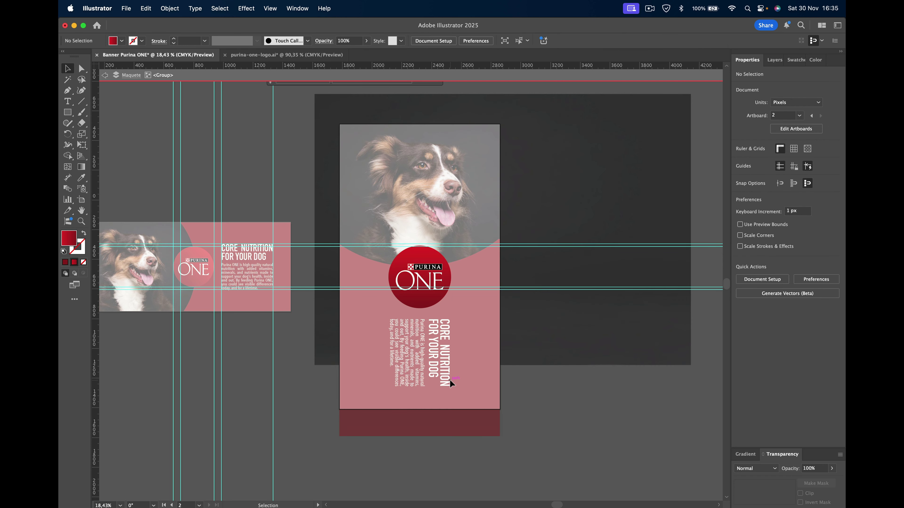
double_click(536, 388)
left_click(439, 378)
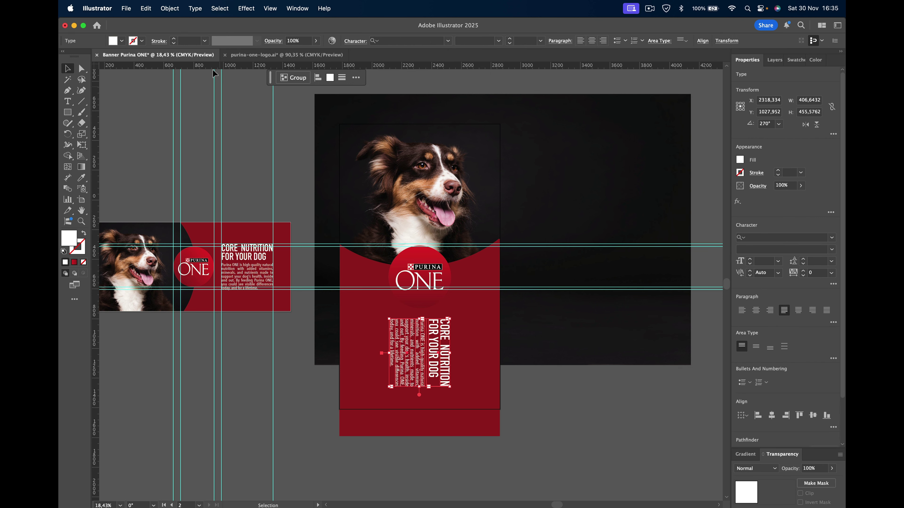
Step: Group the text frame, rotate the group to about 281°, and delete it
left_click(169, 8)
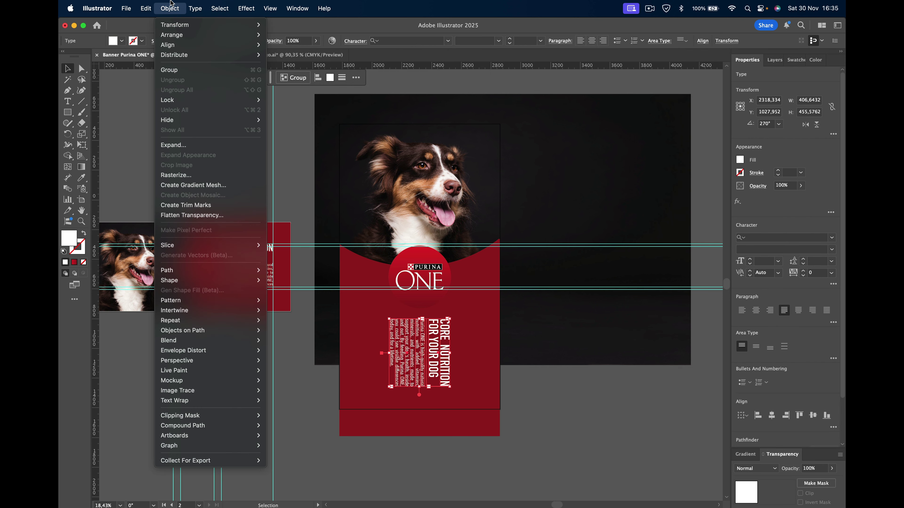
left_click(174, 70)
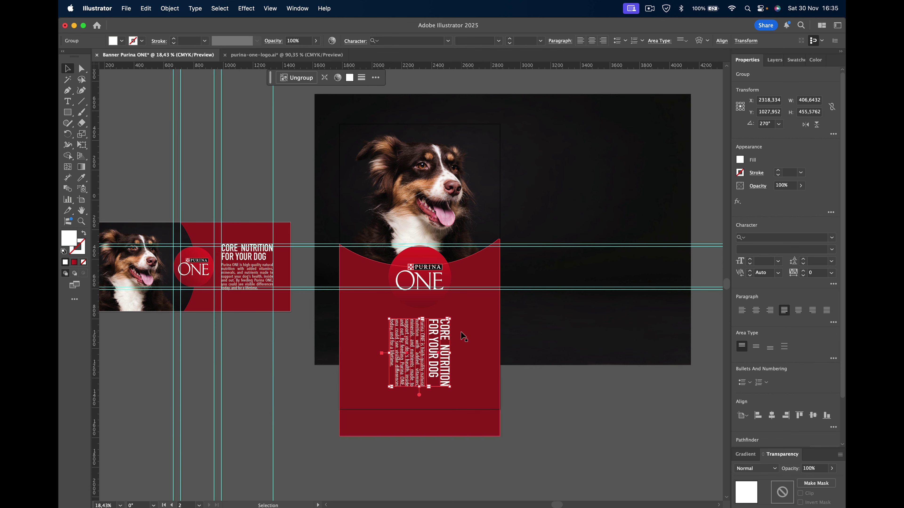
left_click(561, 417)
left_click(444, 361)
left_click_drag(382, 355, 423, 398)
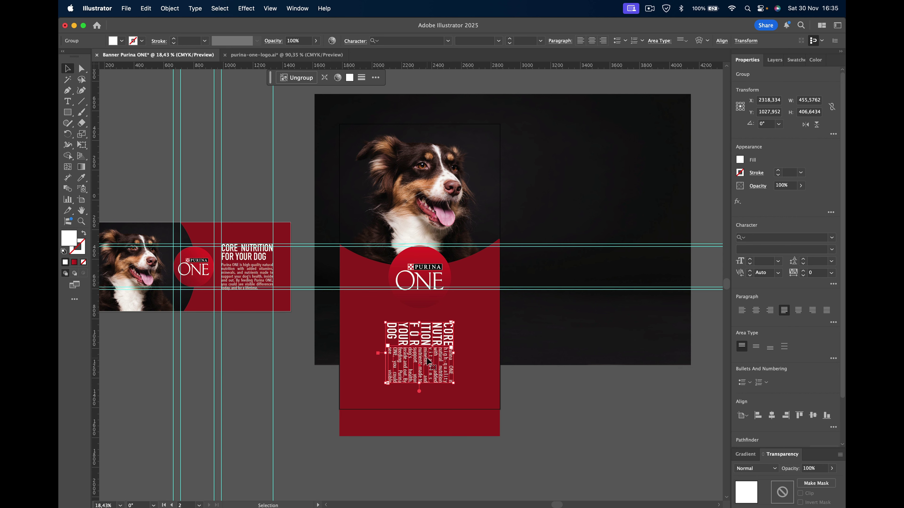
key("Delete")
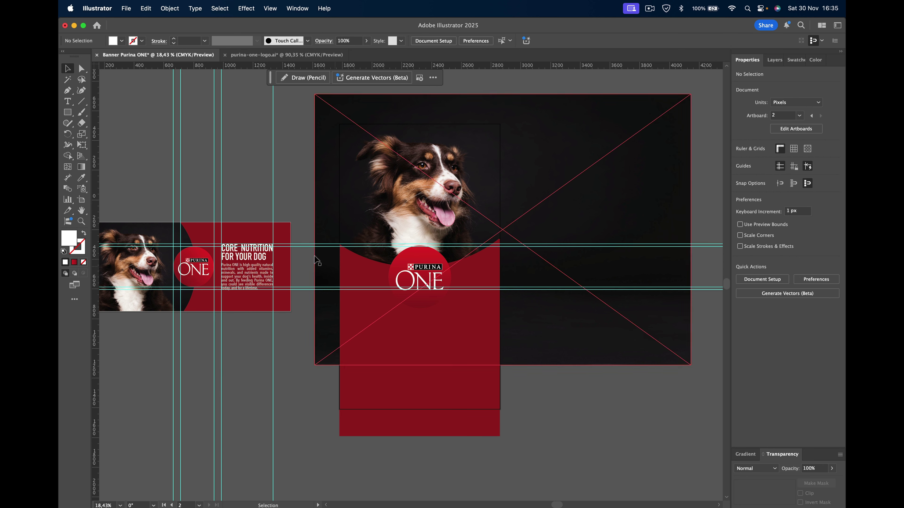
Step: Copy the wide banner's text block onto the tall banner and widen its box
left_click(255, 256)
left_click_drag(256, 256, 418, 345)
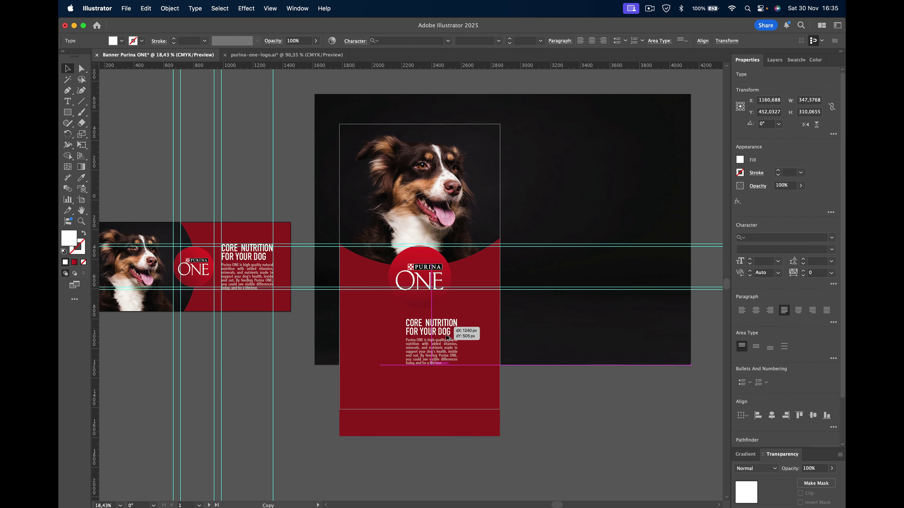
key("a")
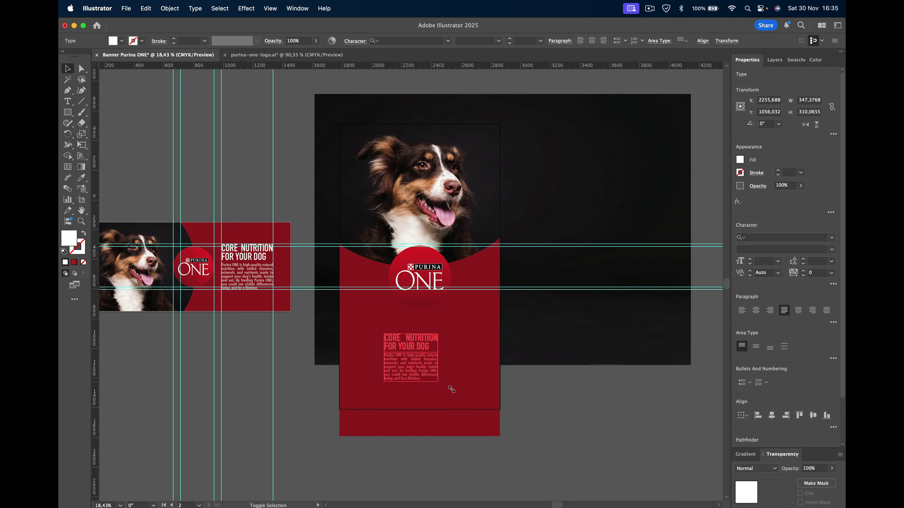
left_click_drag(437, 379, 454, 394)
key("super+z")
key("v")
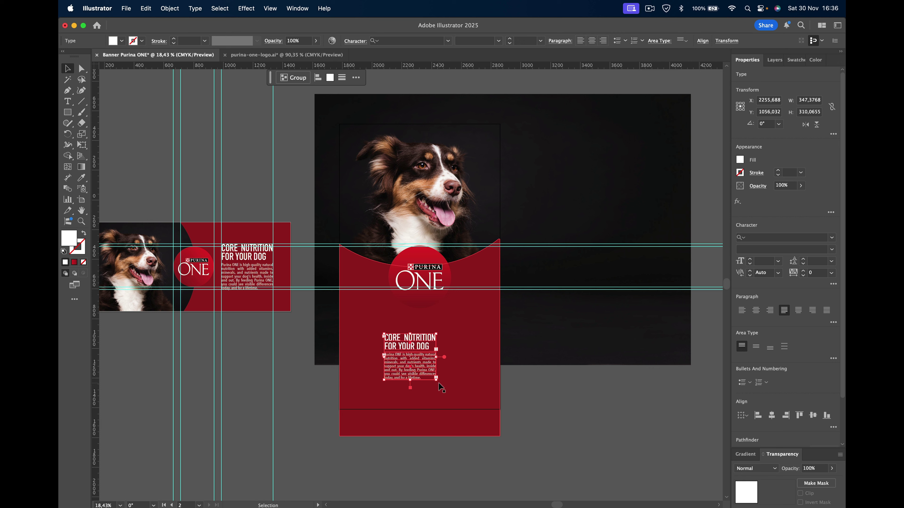
mouse_move(440, 383)
left_mouse_down()
mouse_move(452, 397)
mouse_move(422, 384)
mouse_move(459, 401)
left_mouse_up()
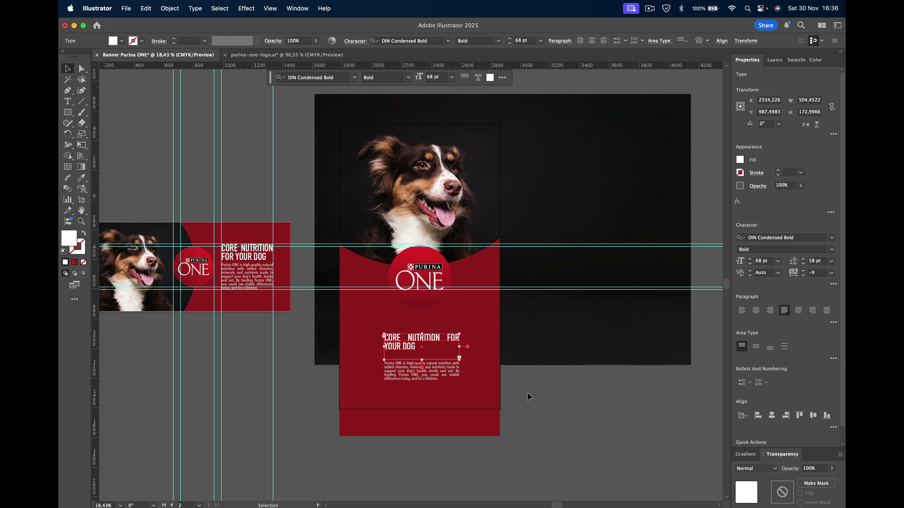
Step: Select the heading and body text together and bring up the threading commands
left_click(531, 424)
left_click(430, 370)
key("ctrl+z")
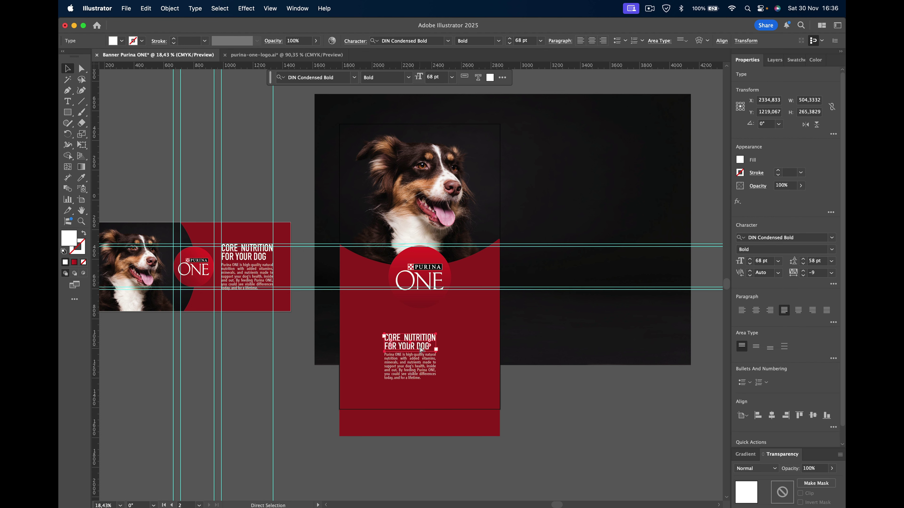
left_click(420, 370, "shift")
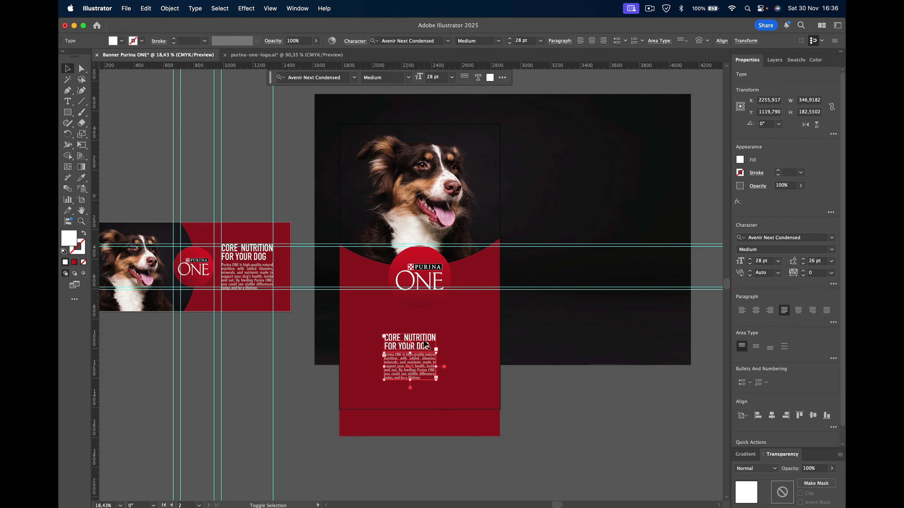
left_click(172, 11)
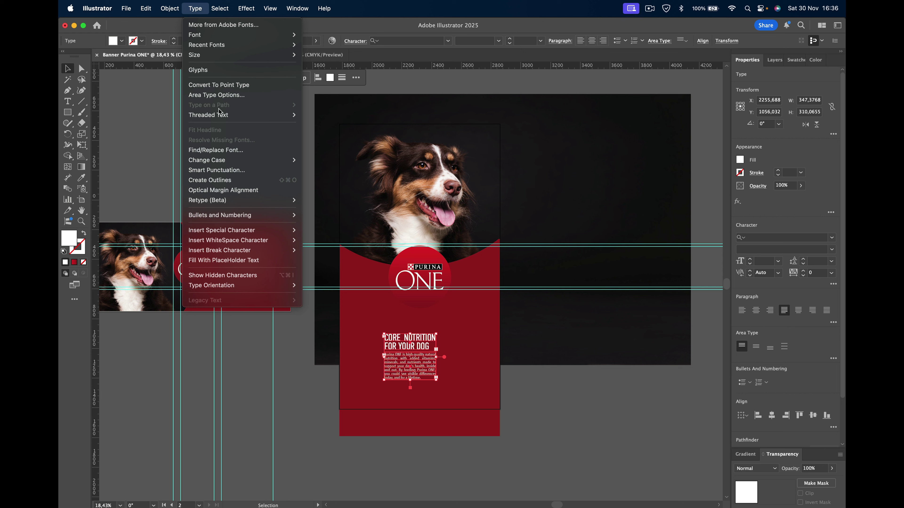
mouse_move(212, 114)
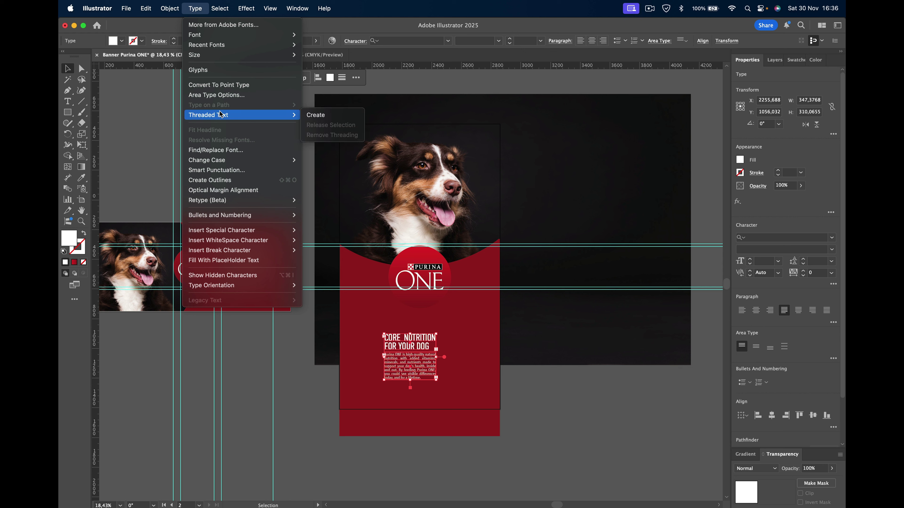
Step: Select the heading alone and raise its font size to 80 pt
left_click(311, 358)
scroll(309, 357, "up", 3)
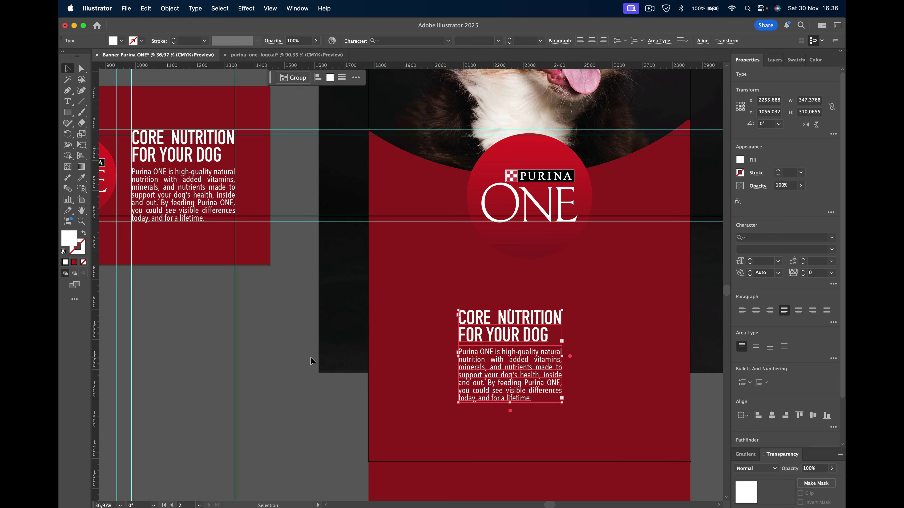
scroll(310, 356, "up", 3)
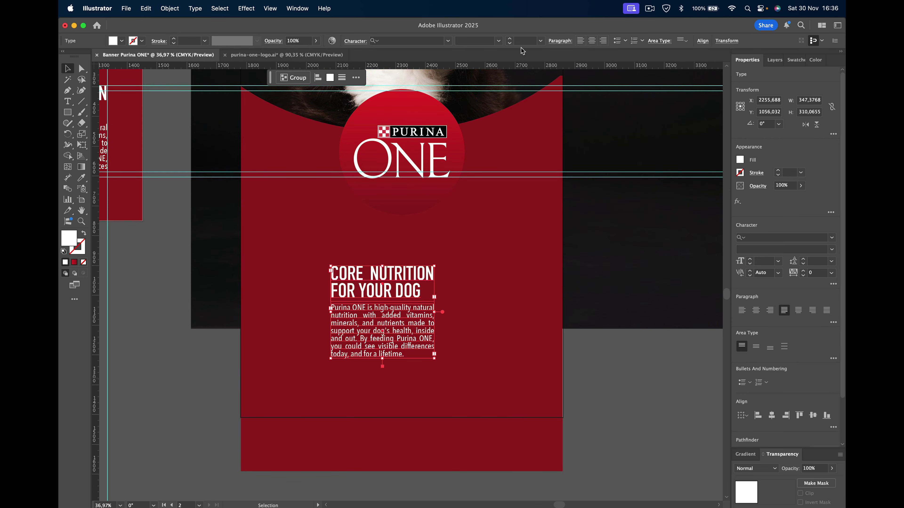
left_click(540, 42)
left_click(509, 38)
left_click(510, 38)
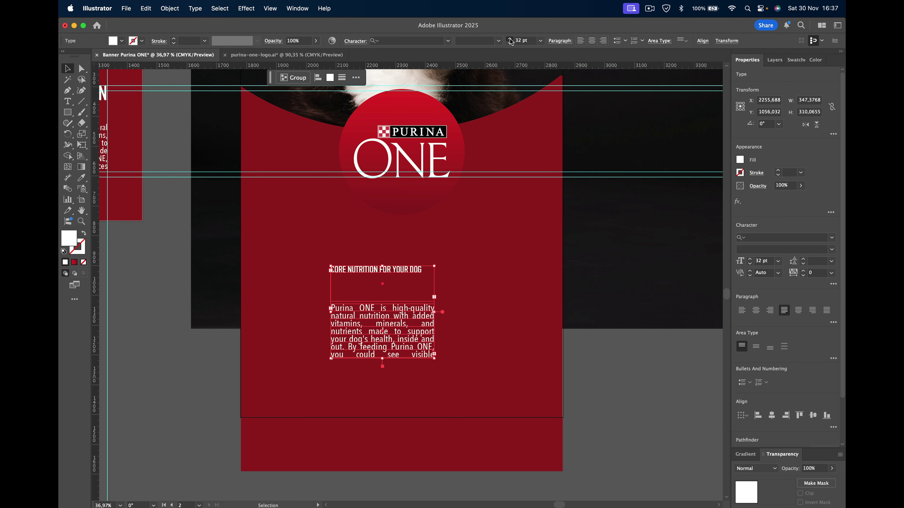
left_click(509, 40)
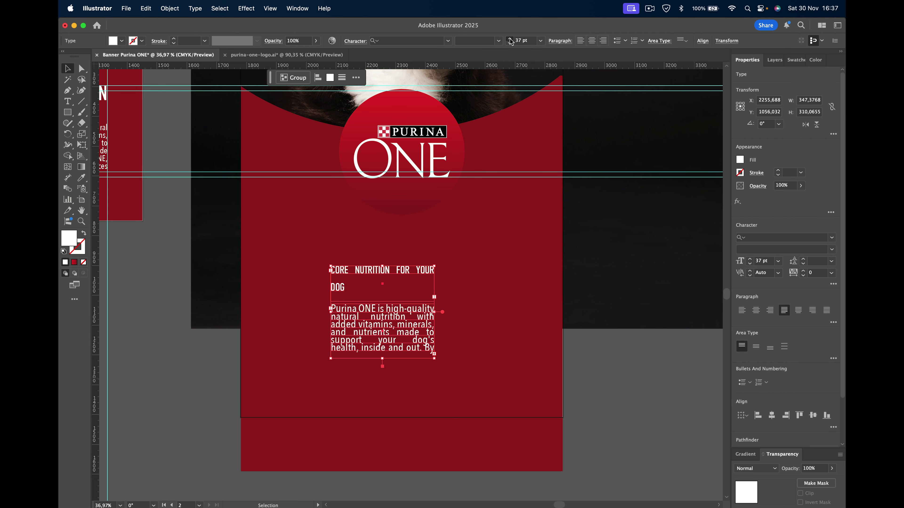
left_click(605, 328)
left_click(382, 279)
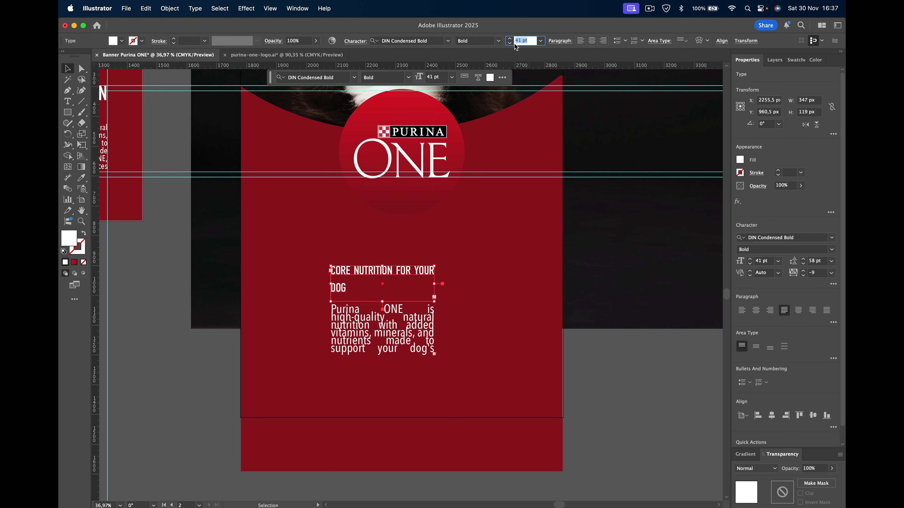
type("80")
key("Return")
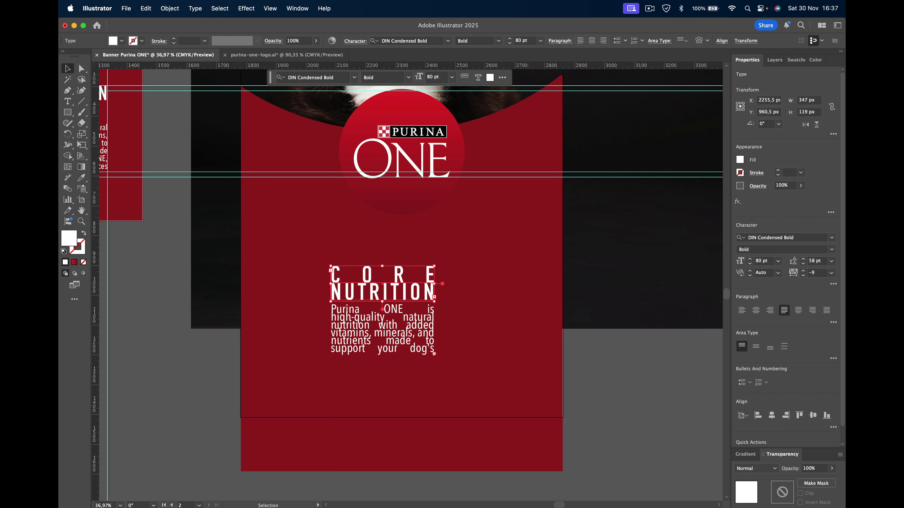
Step: Enlarge the heading frame to two lines, raise leading toward 70 pt, and move it up
left_click_drag(437, 302, 450, 317)
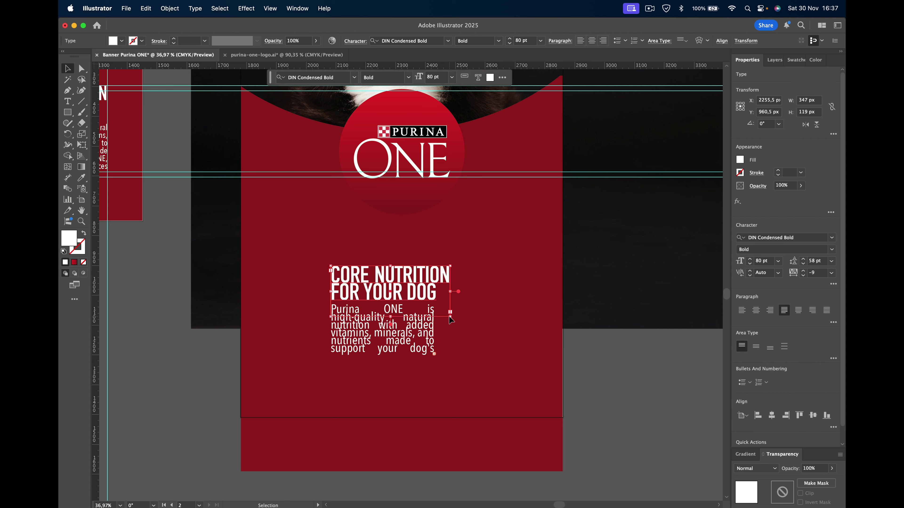
left_click(804, 258)
left_click(803, 259)
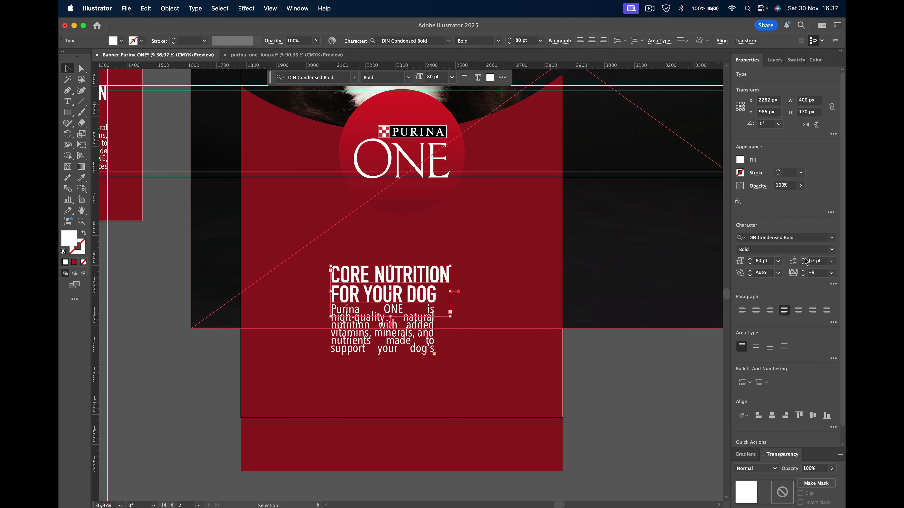
mouse_move(452, 287)
left_mouse_down()
mouse_move(448, 261)
mouse_move(479, 266)
mouse_move(457, 256)
left_mouse_up()
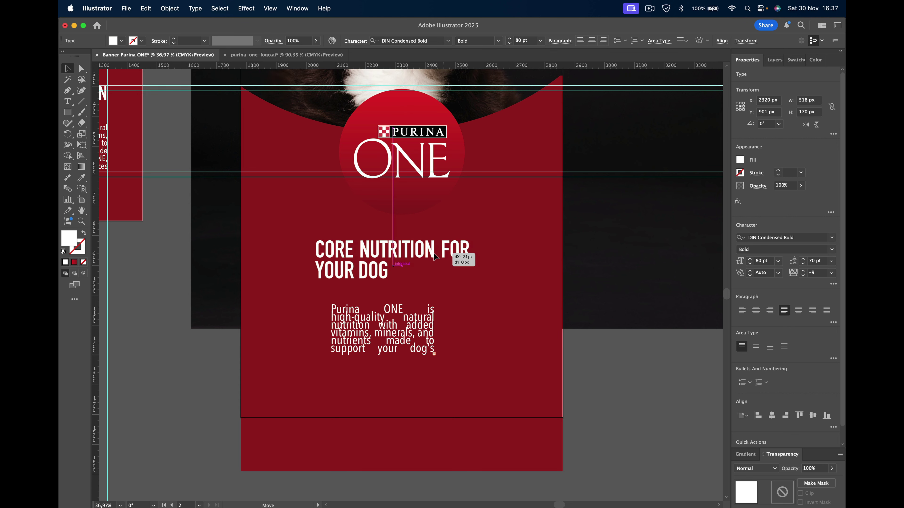
Step: Increase the heading to 92 pt, left-align it, and line it up with the body
left_click(750, 259)
left_click(750, 259)
left_click(750, 259)
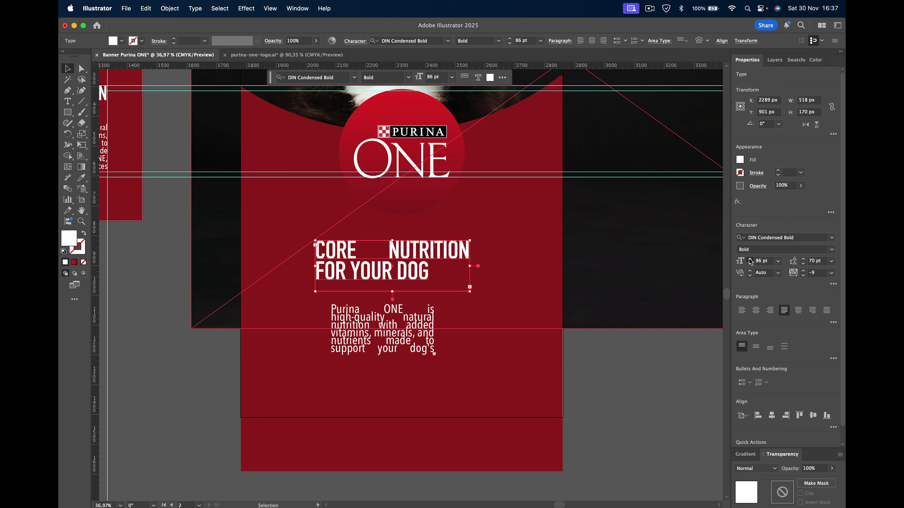
left_click(750, 259)
left_click(750, 260)
left_click(750, 259)
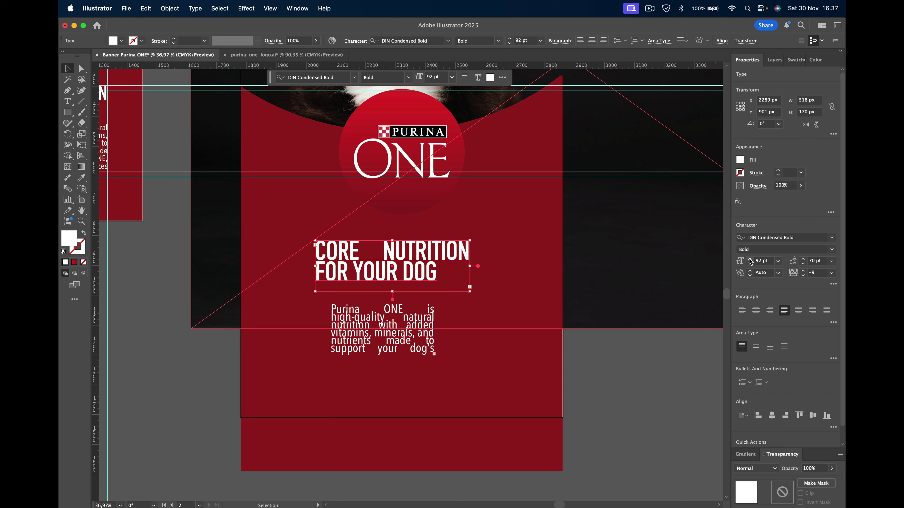
left_click(742, 310)
left_click_drag(423, 256, 469, 266)
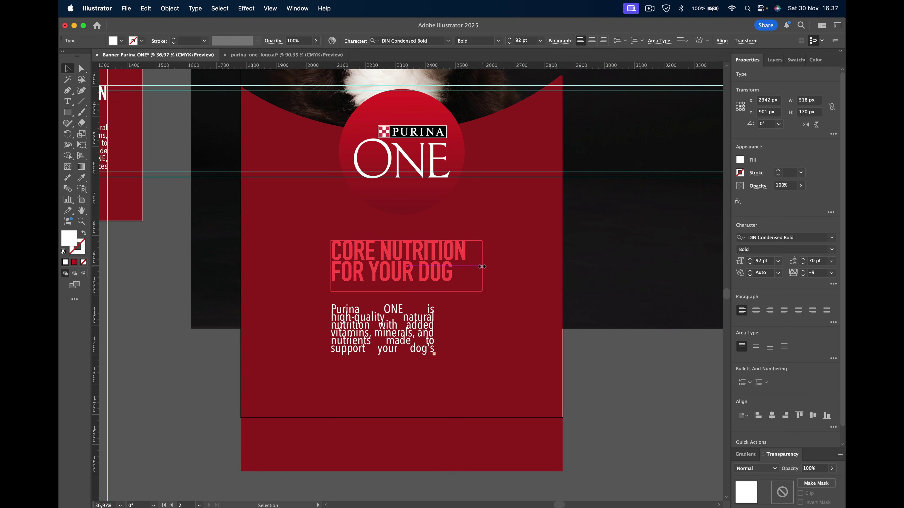
Step: Widen the body text box and extend it downward to reveal the hidden text
left_click(424, 333)
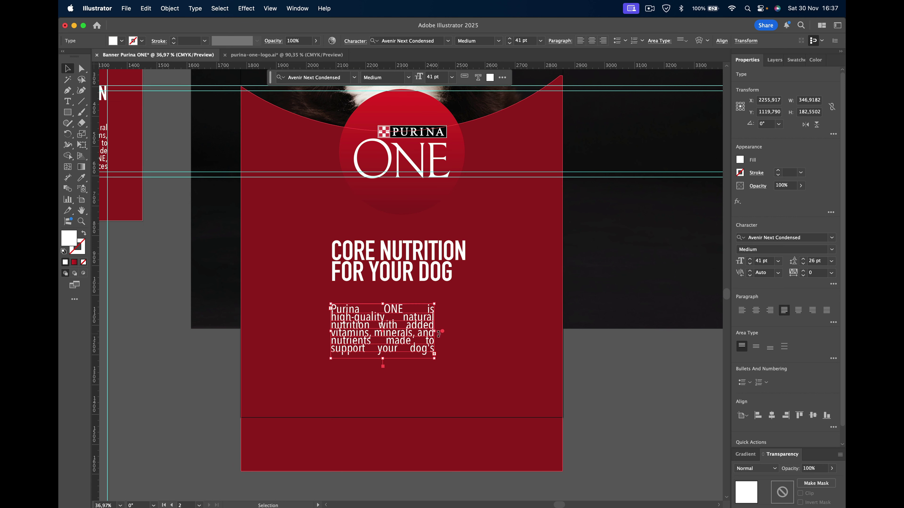
left_click_drag(435, 330, 465, 331)
left_click_drag(331, 333, 332, 333)
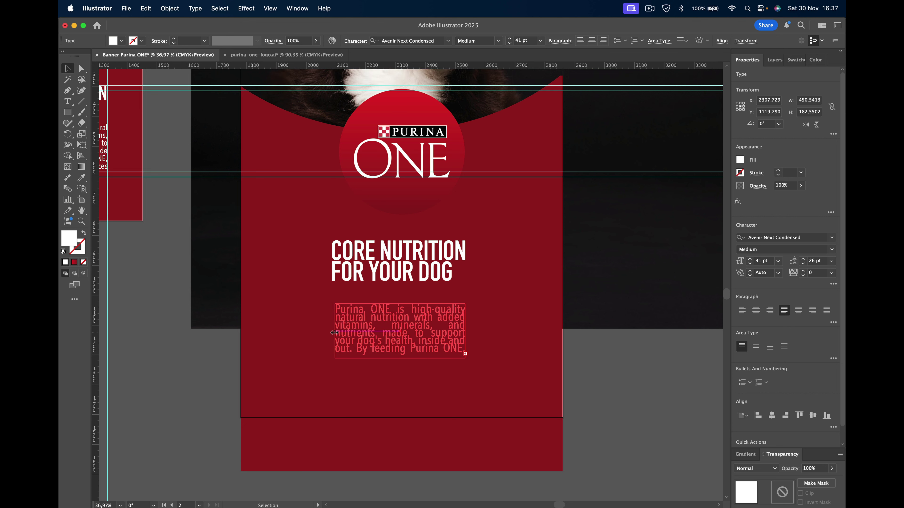
left_click_drag(398, 359, 398, 392)
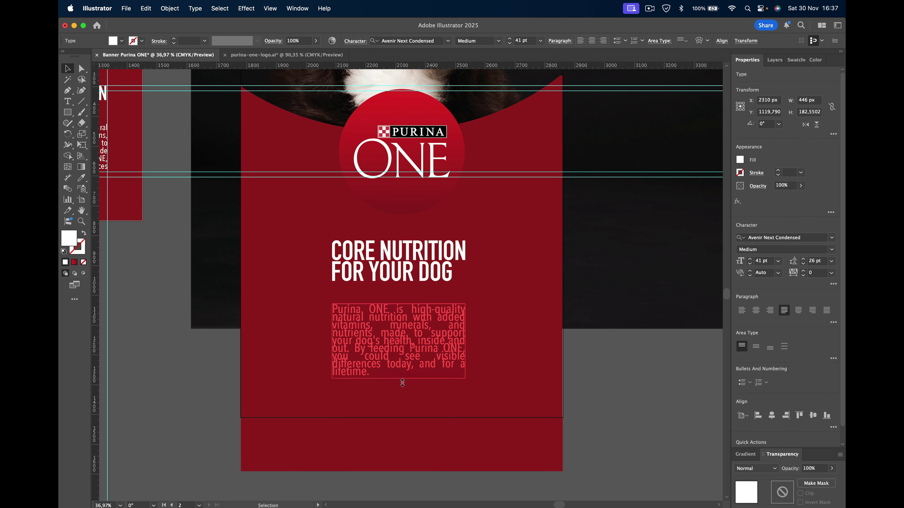
Step: Set the body text to 35 pt with 33 pt leading and move it under the heading
left_click(510, 43)
left_click(509, 43)
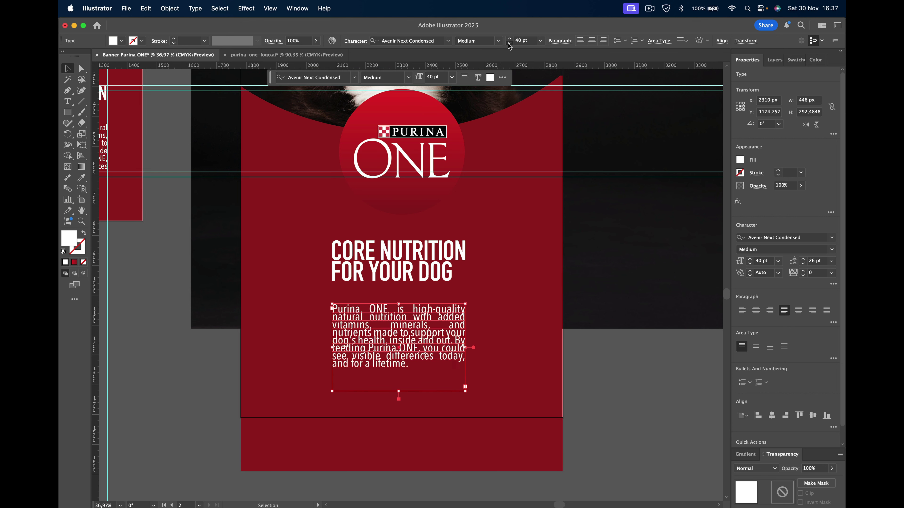
left_click(509, 43)
left_click(509, 43)
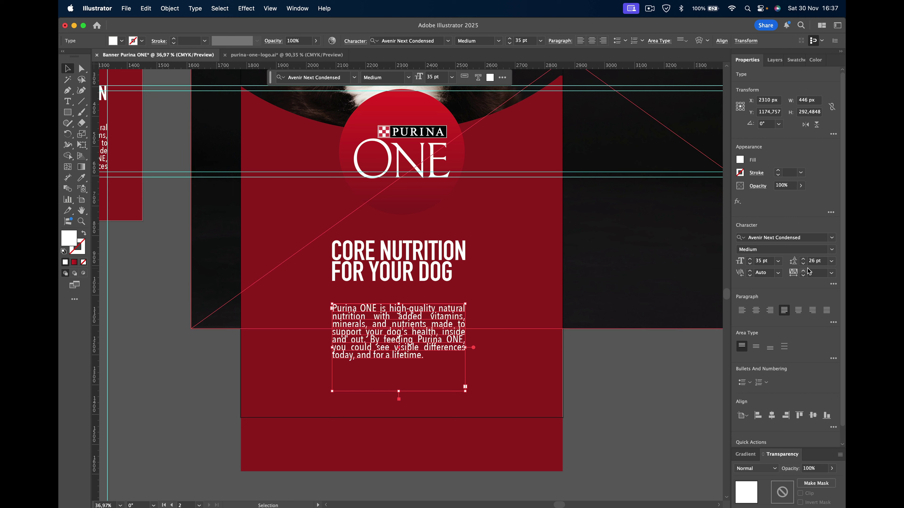
left_click(803, 259)
left_click(803, 260)
left_click(803, 260)
left_click(803, 259)
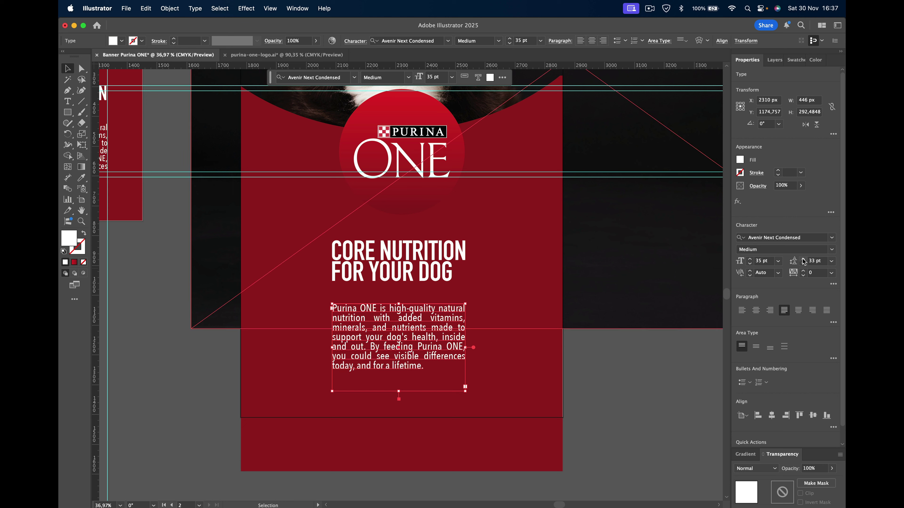
left_click(636, 421)
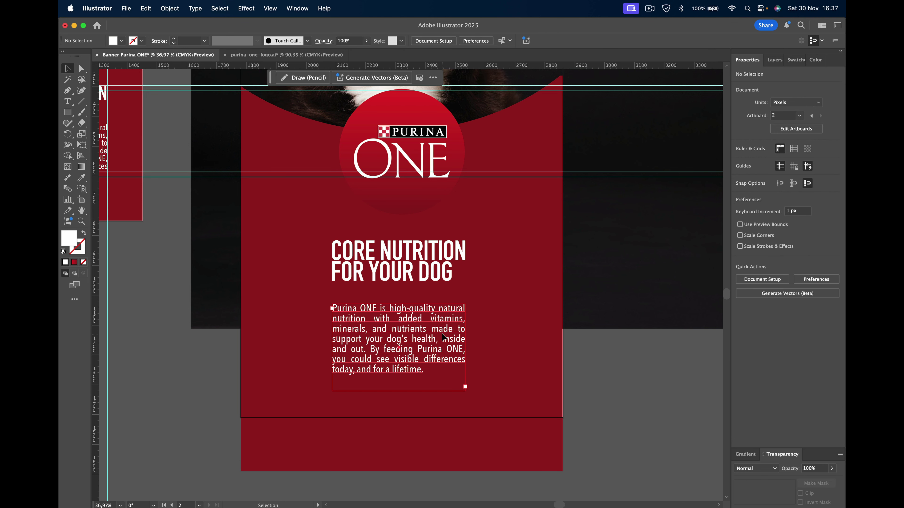
left_click_drag(445, 352, 445, 339)
left_click(570, 343)
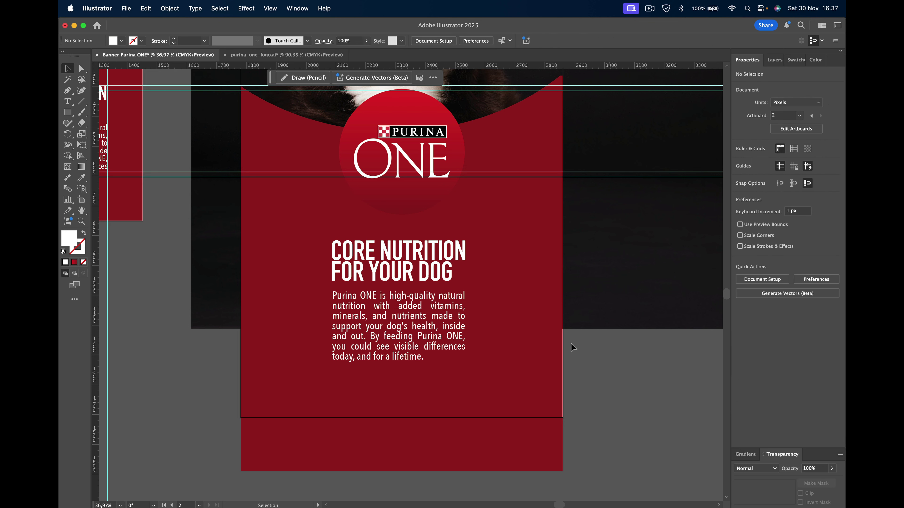
scroll(550, 322, "down", 5)
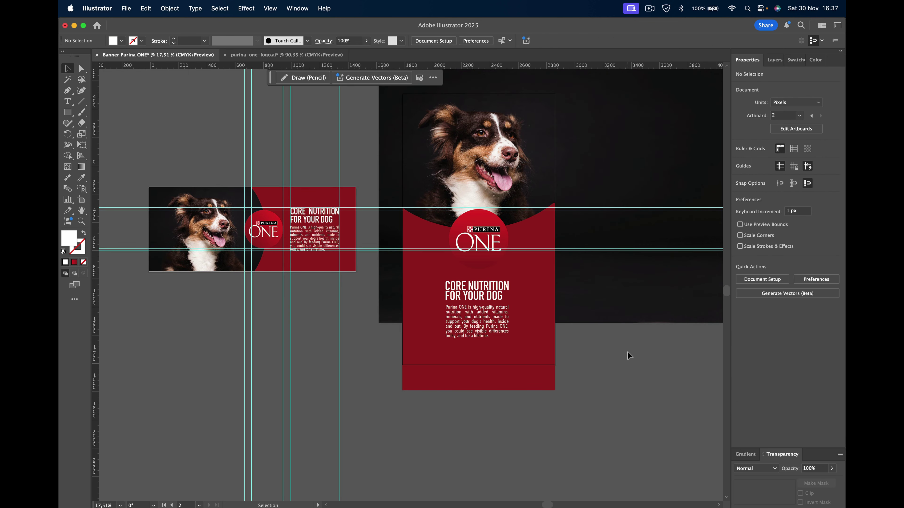
Step: Draw a rectangle covering the tall 1078 × 1920 px artboard
key("super+semicolon")
scroll(609, 345, "up", 1)
left_click_drag(609, 345, 529, 412)
key("super+semicolon")
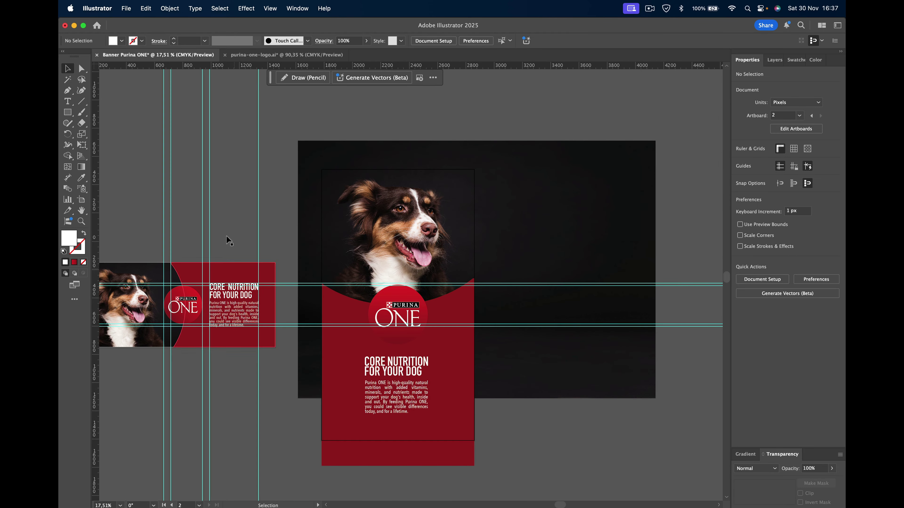
left_click(68, 111)
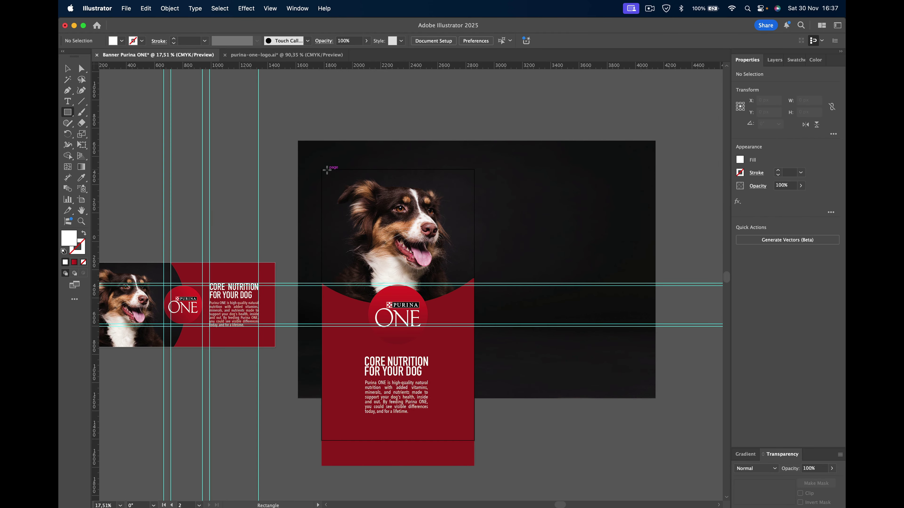
left_click_drag(322, 170, 474, 440)
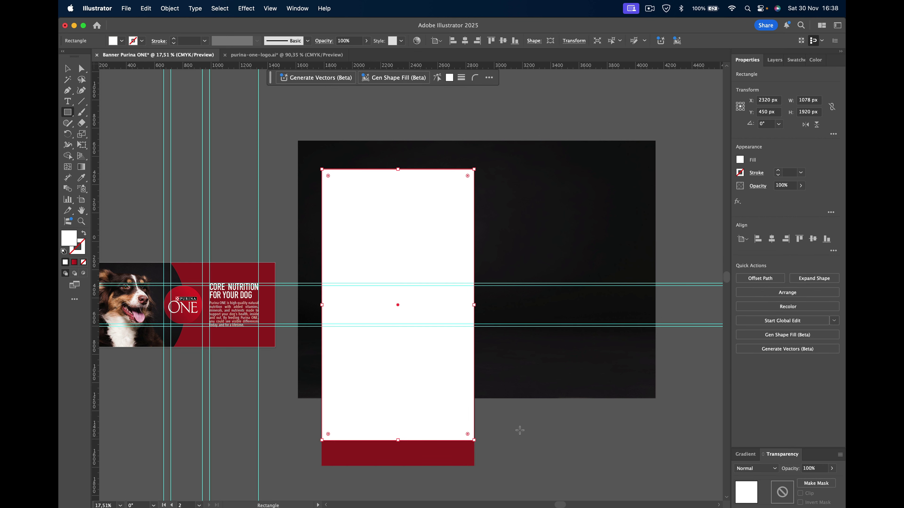
Step: Select the photo, logo, text and rectangle together and make a clipping mask
left_click(67, 68)
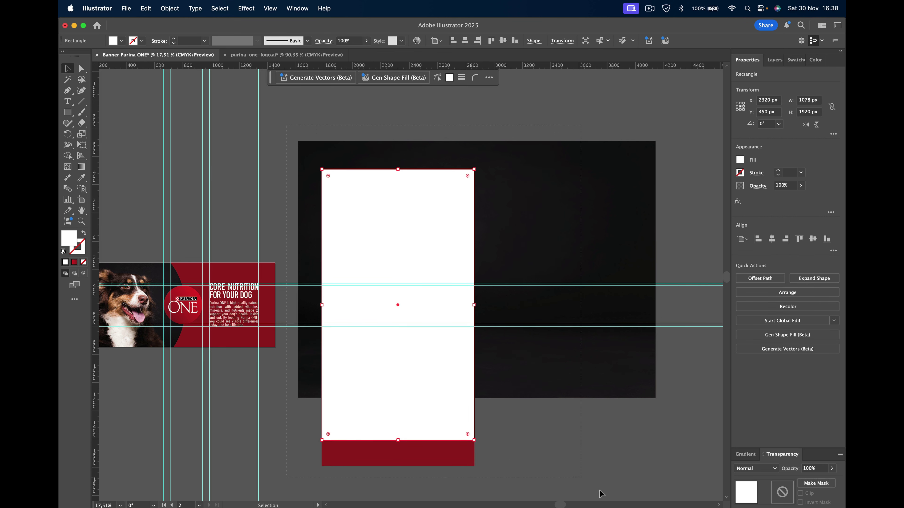
scroll(640, 495, "down", 3)
left_click_drag(696, 452, 632, 376)
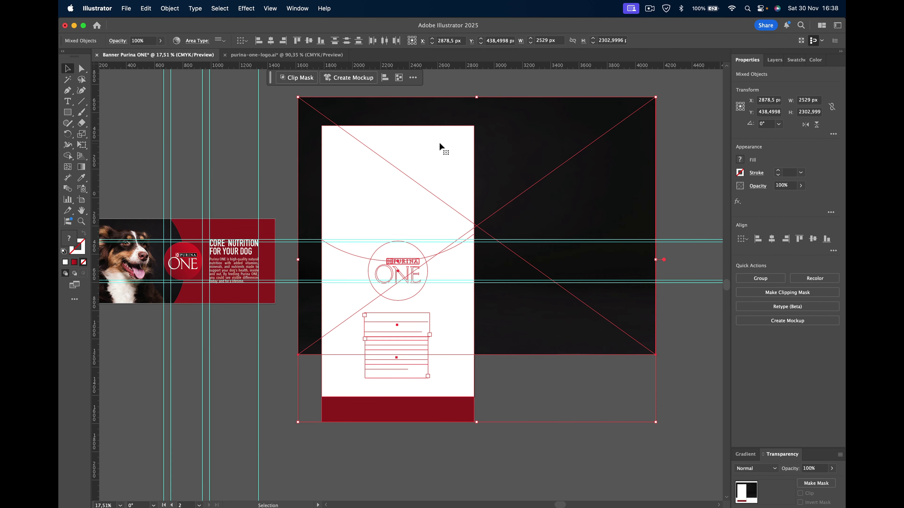
right_click(450, 164)
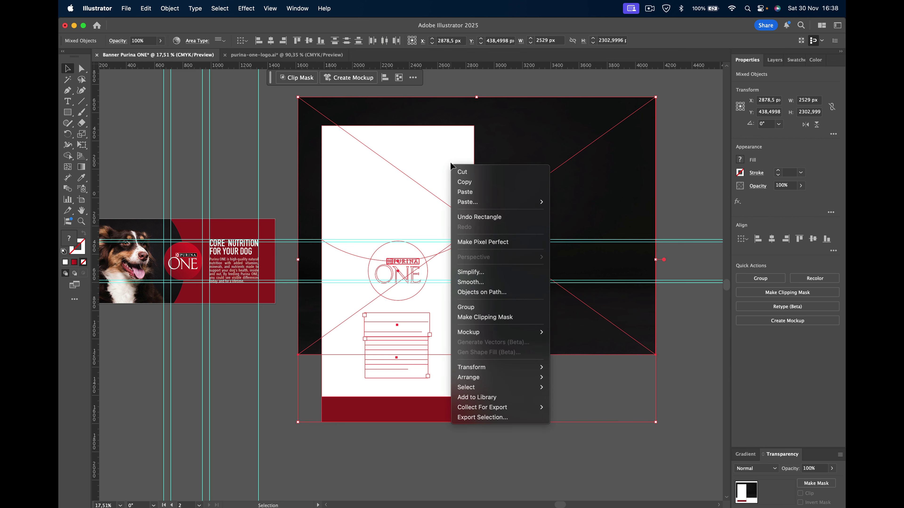
left_click(496, 321)
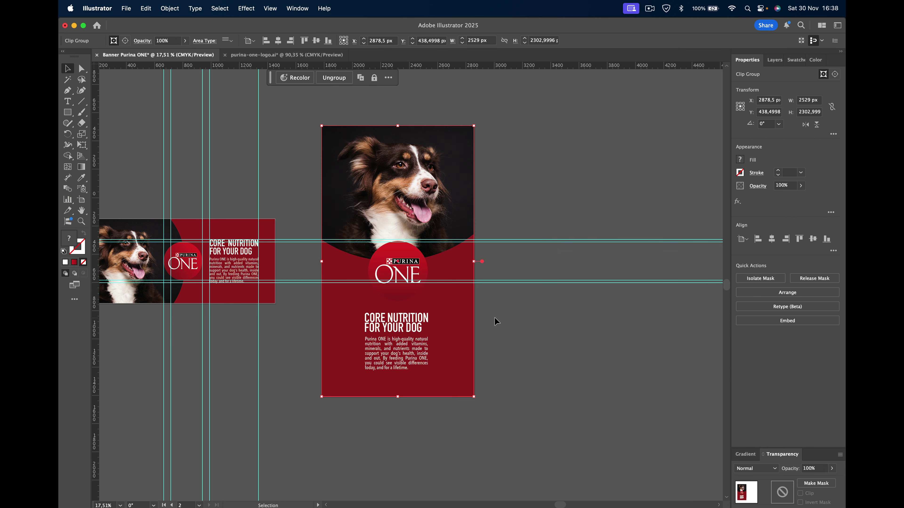
left_click(538, 377)
left_click_drag(276, 291, 393, 325)
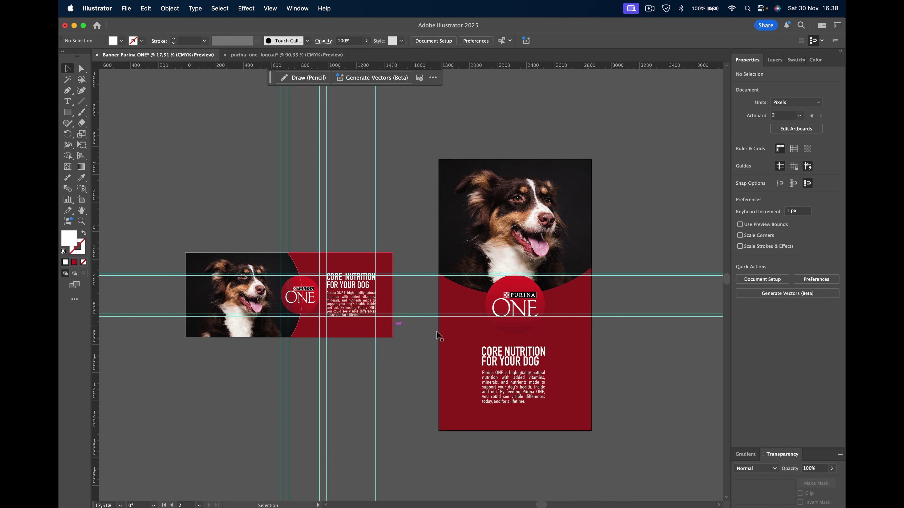
Step: Duplicate the tall banner artboard to the right, undoing an accidental enclosing artboard
left_click_drag(555, 246, 345, 177)
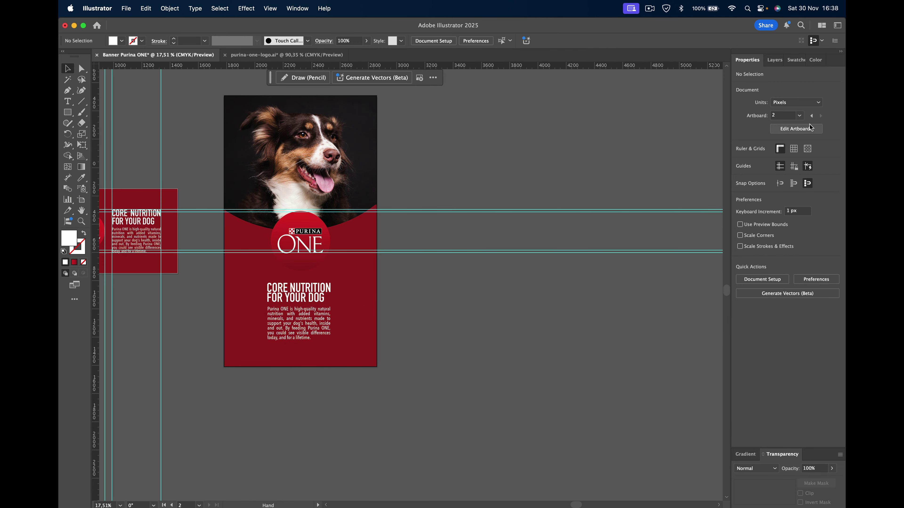
key("shift+o")
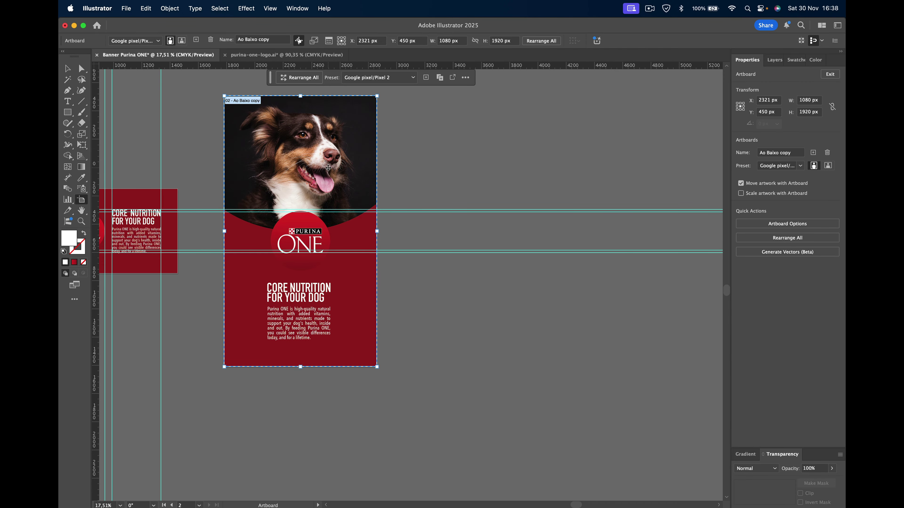
left_click_drag(329, 167, 528, 175)
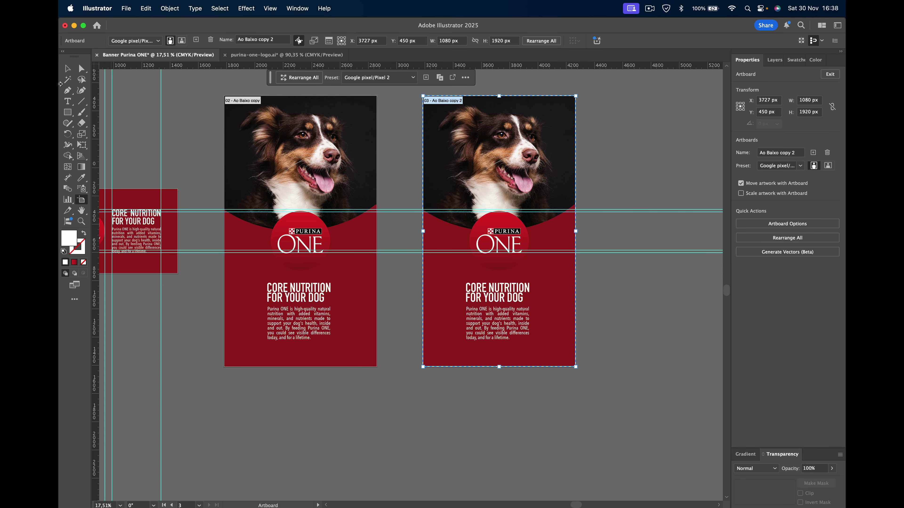
left_click_drag(200, 68, 558, 393)
key("z")
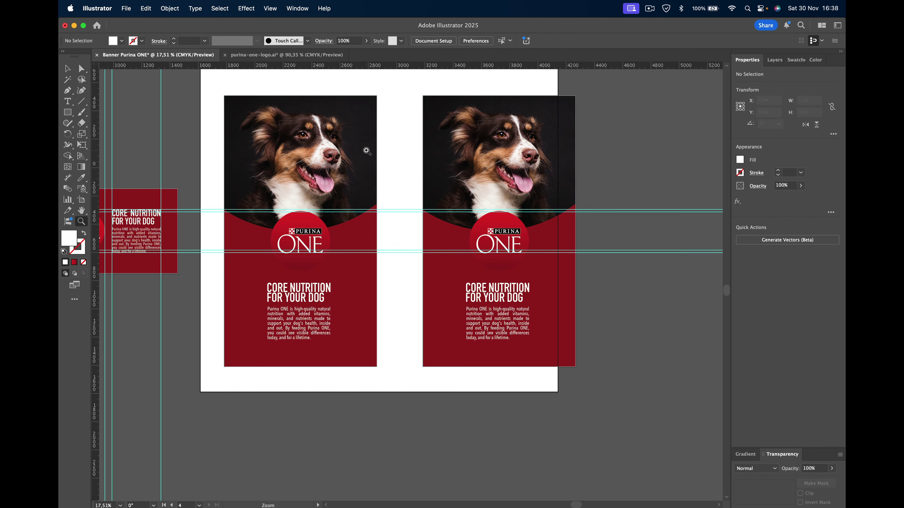
key("super+z")
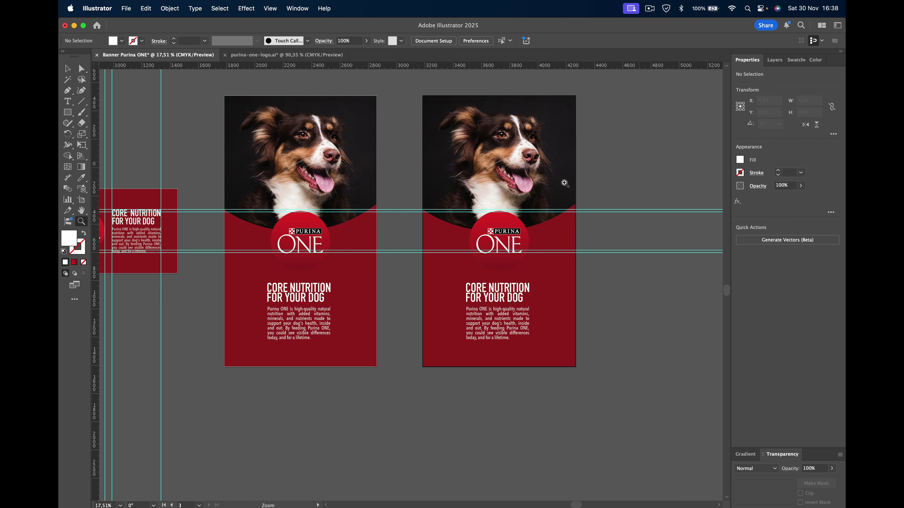
left_click(66, 67)
key("shift+o")
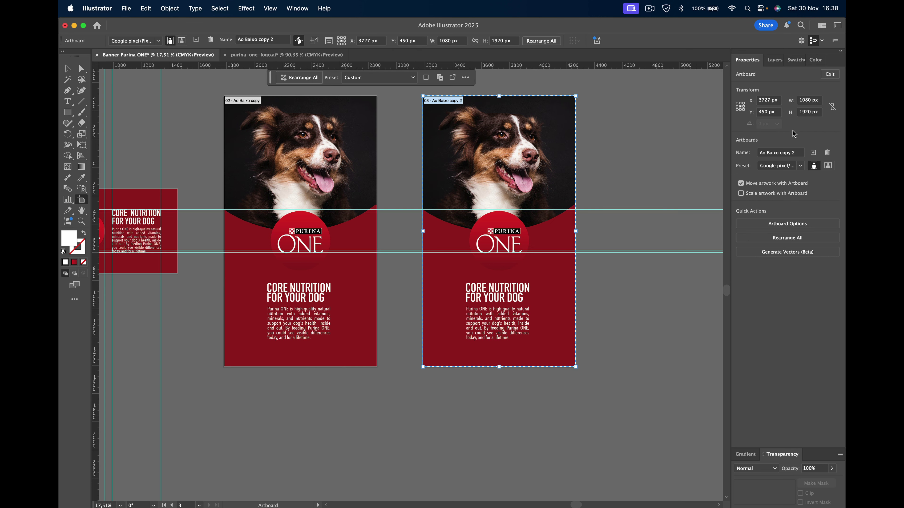
Step: Rename the original artboard Ao Alto and the copy 1x1
left_click(313, 176)
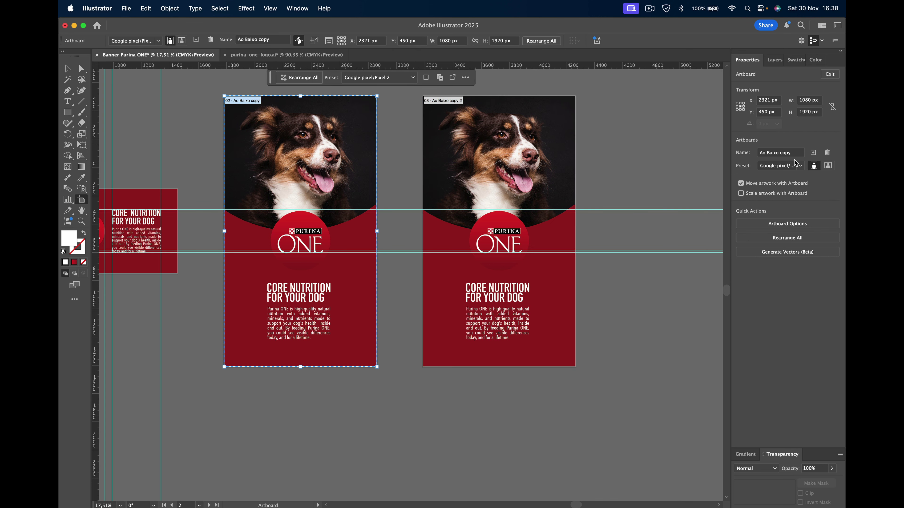
double_click(778, 154)
left_click(799, 157, "shift")
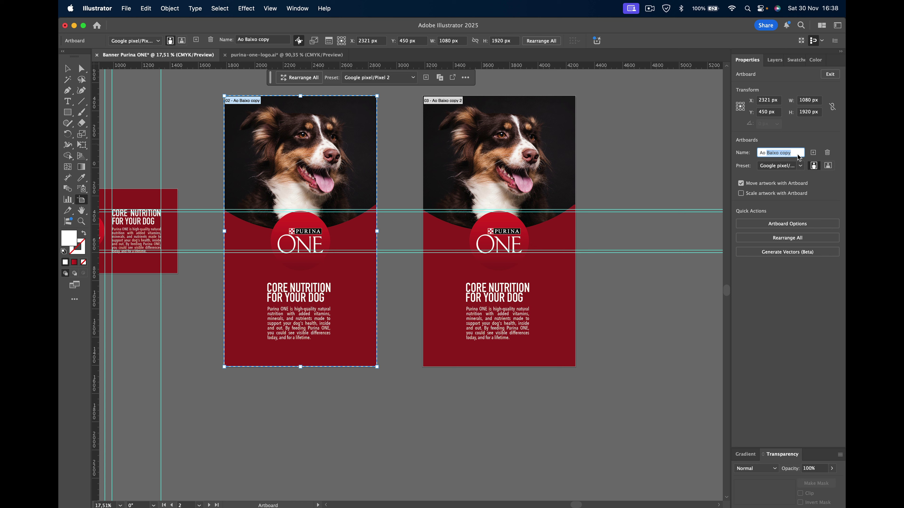
type("Ao Alto")
key("Return")
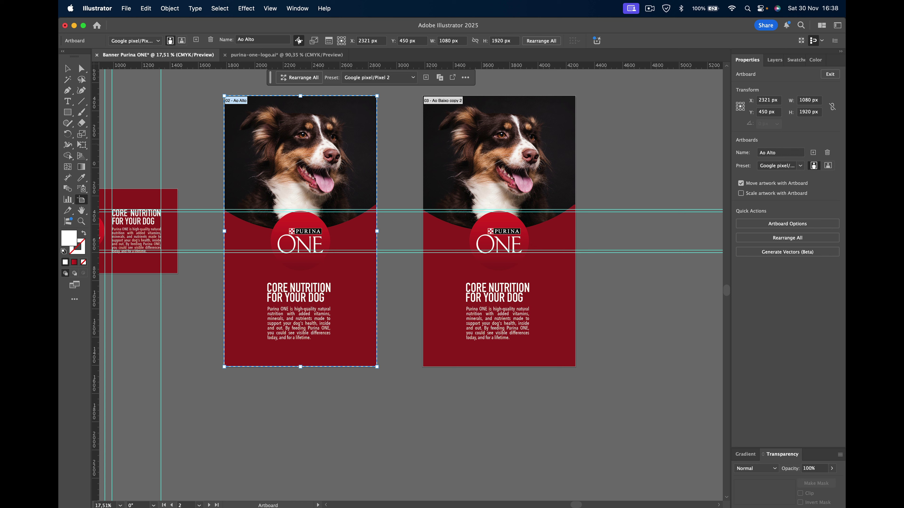
left_click(452, 102)
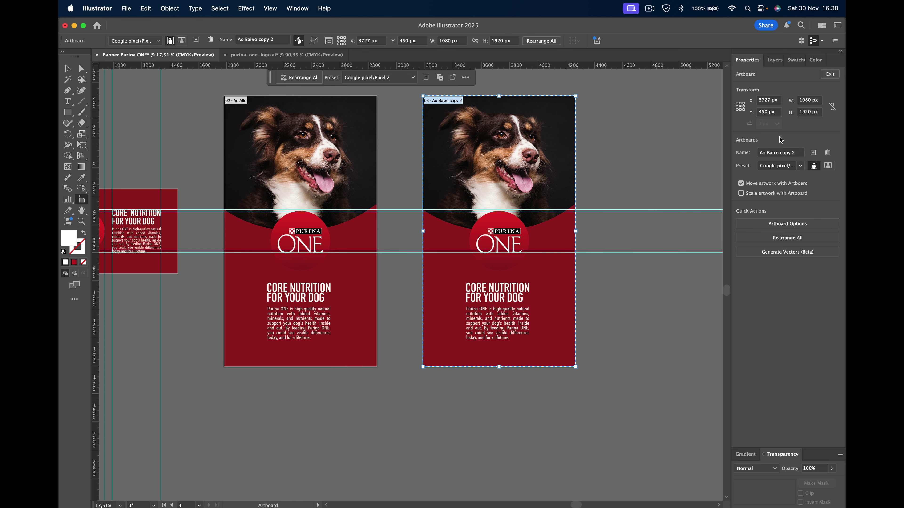
double_click(779, 154)
type("1x1")
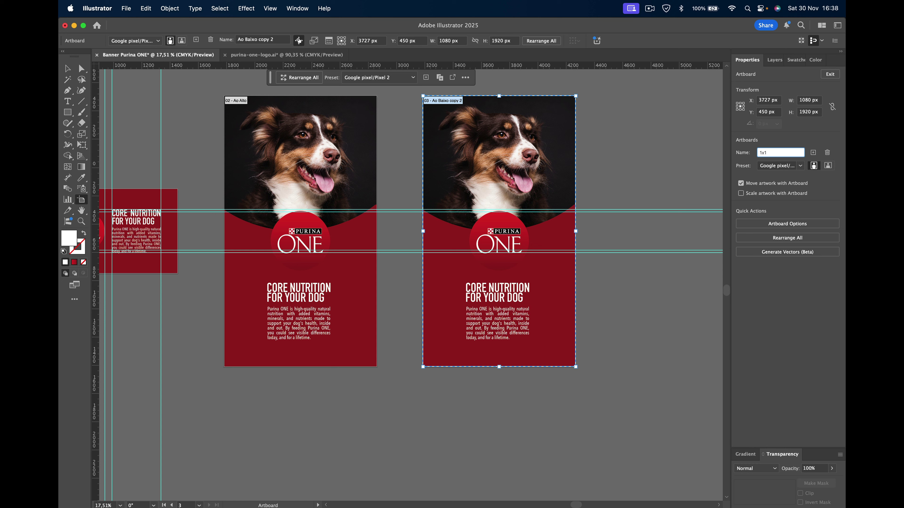
key("Return")
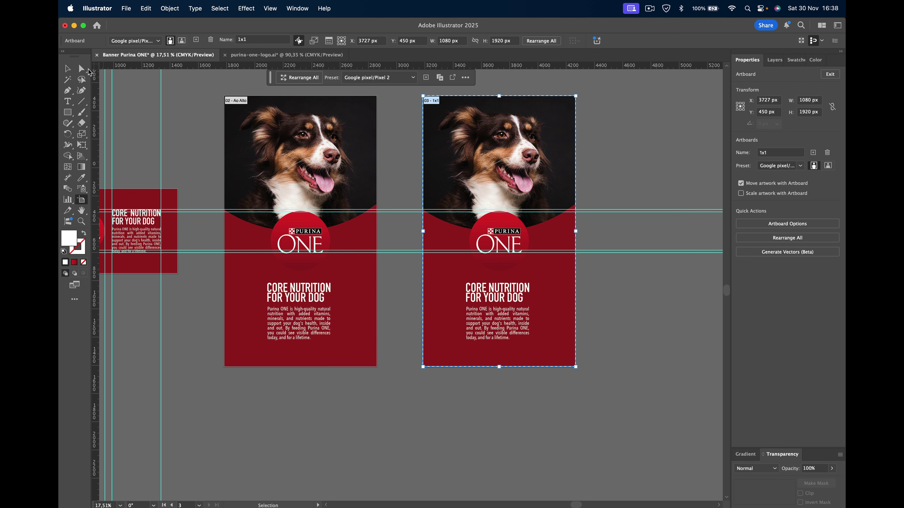
left_click(67, 69)
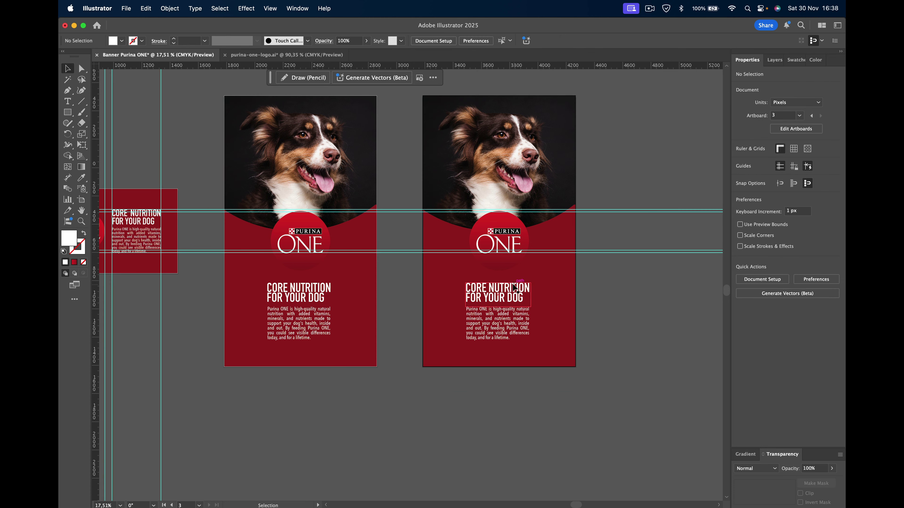
Step: Change the 1x1 artboard's height from 1920 to 1080 px, making it square
scroll(515, 286, "up", 2)
scroll(512, 287, "up", 2)
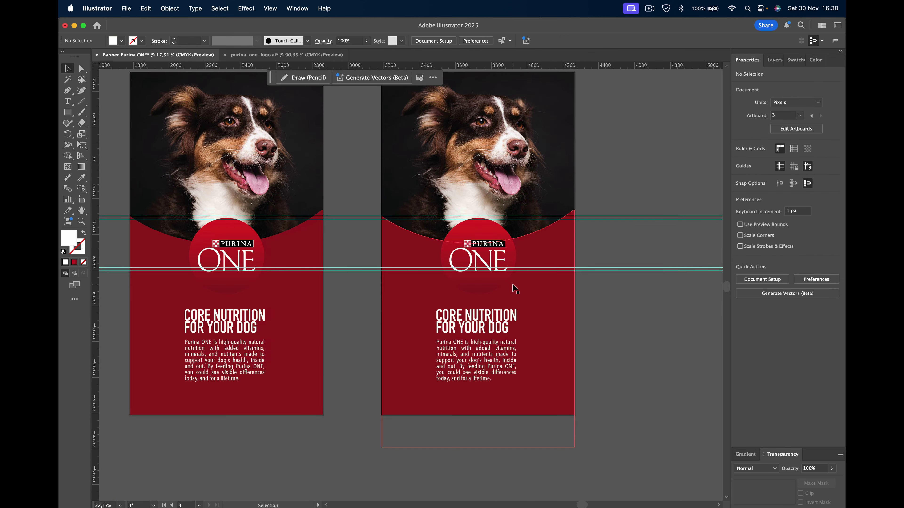
scroll(511, 288, "up", 1)
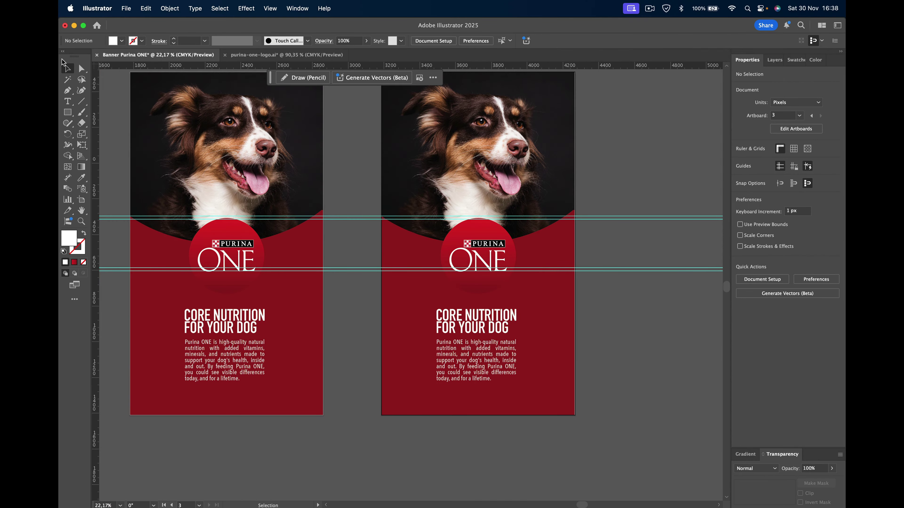
left_click(800, 130)
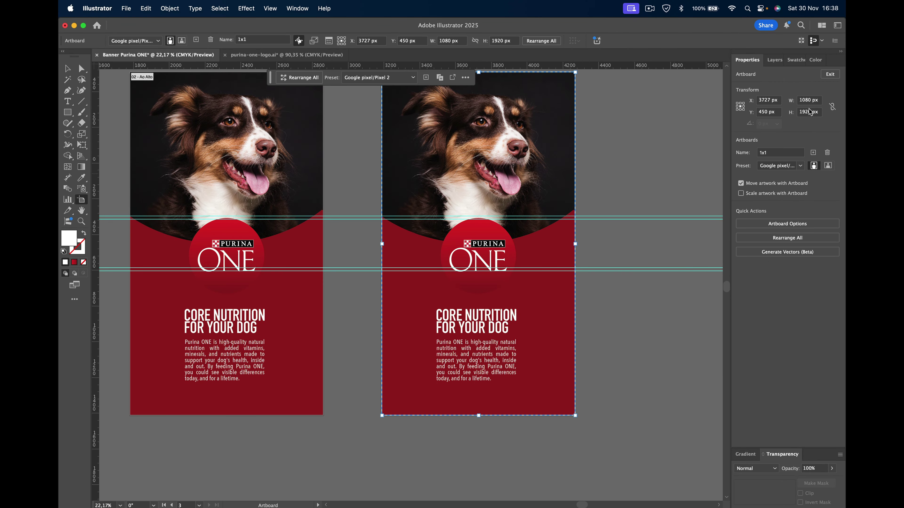
double_click(806, 112)
type("108")
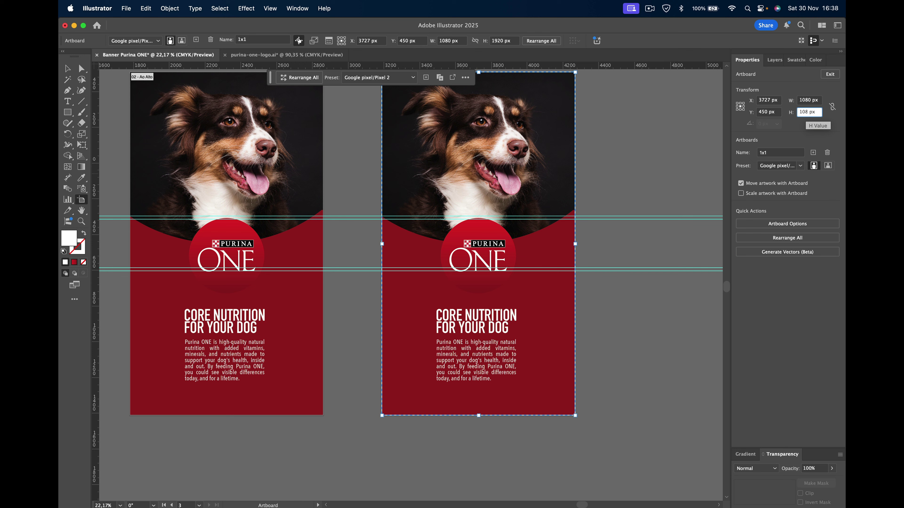
type("0")
key("Return")
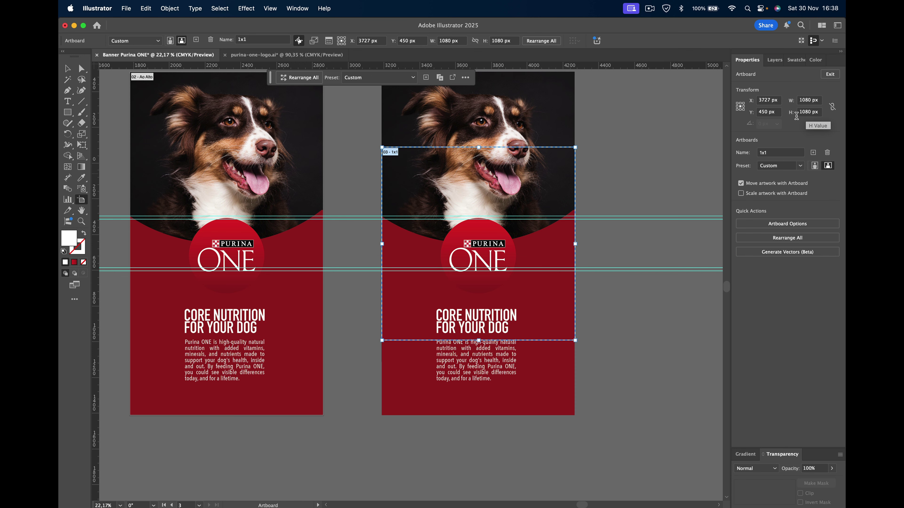
left_click(70, 71)
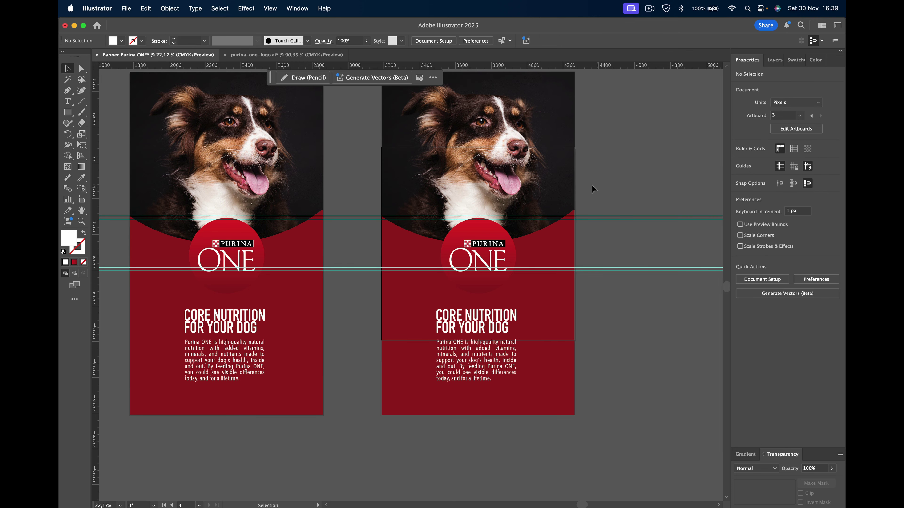
scroll(591, 188, "down", 3)
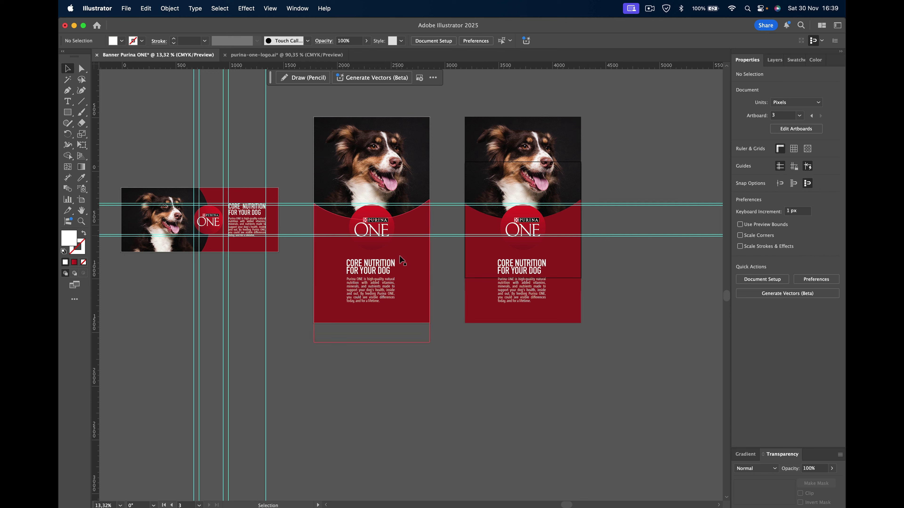
Step: Release the clipping mask on the copied banner artwork on the 1x1 artboard
left_click(568, 148)
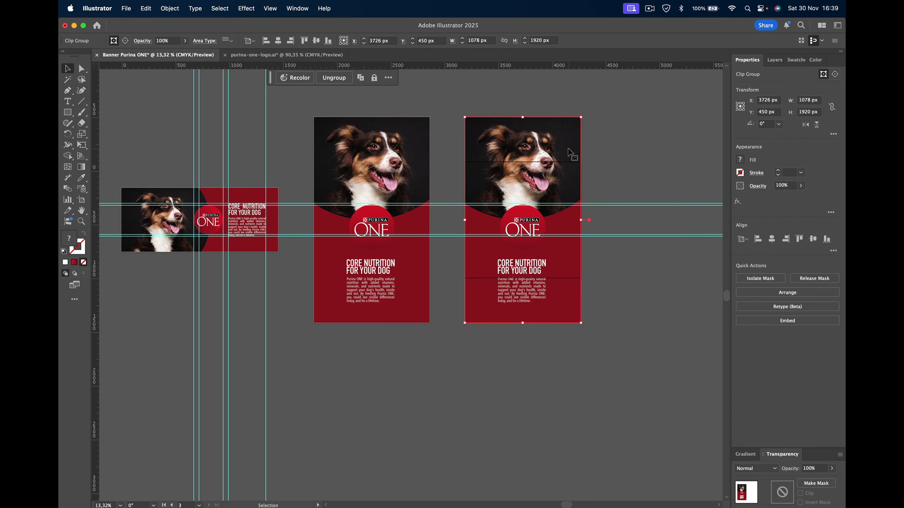
right_click(567, 152)
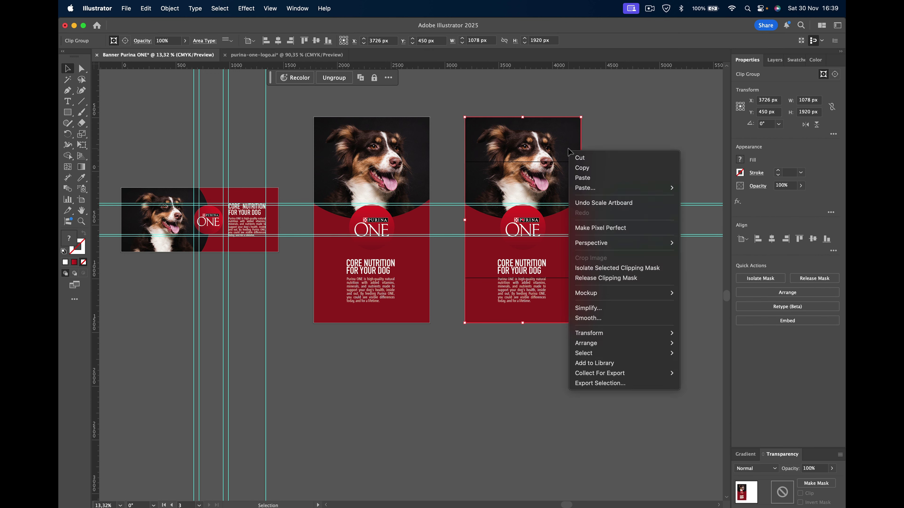
left_click(620, 279)
left_click(661, 307)
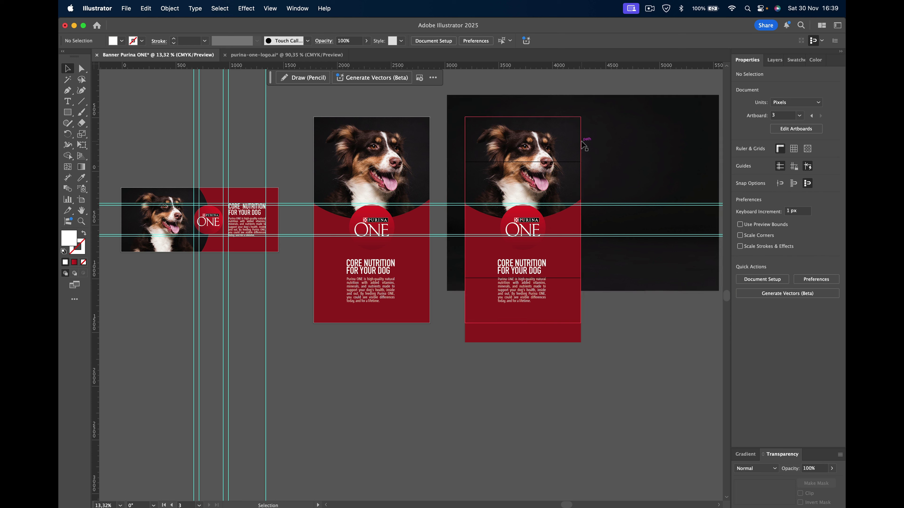
left_click(582, 145)
key("super+shift+a")
left_click(580, 143)
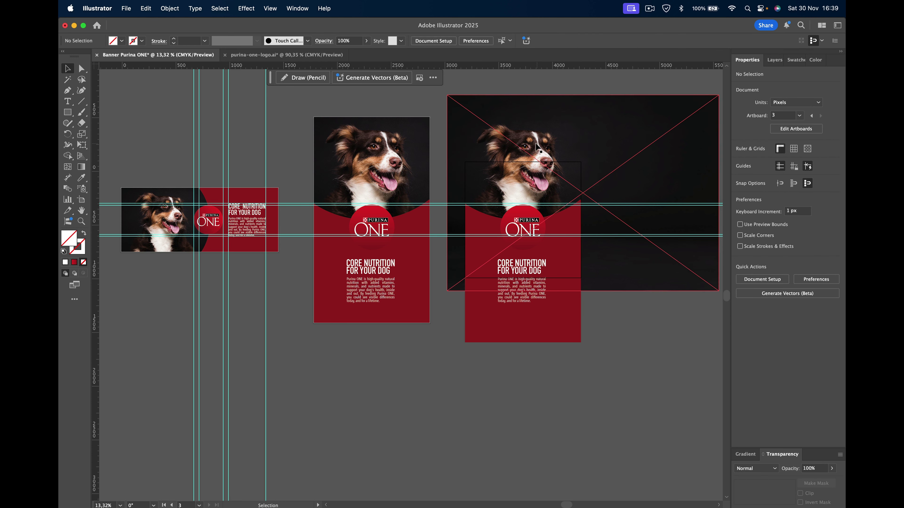
Step: Shrink and reposition all the released banner pieces onto the square artboard
mouse_move(441, 86)
left_mouse_down()
mouse_move(584, 232)
mouse_move(681, 371)
left_mouse_up()
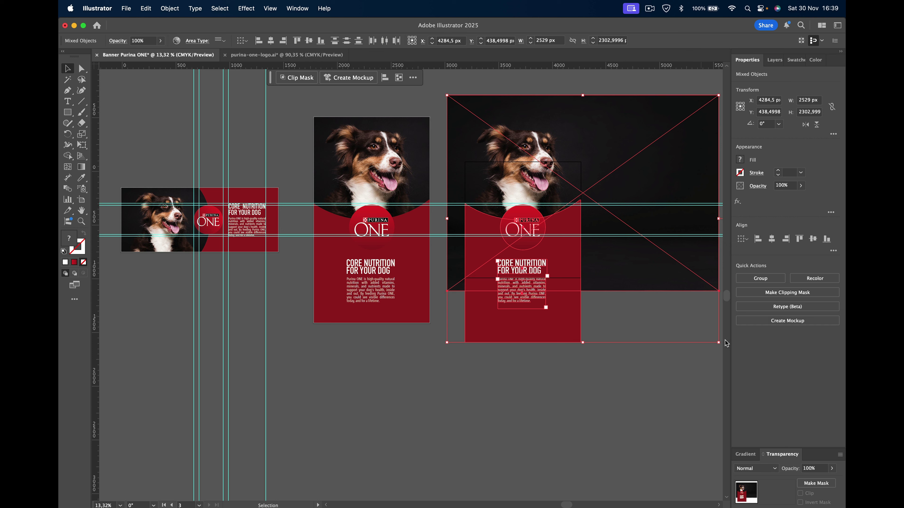
left_click_drag(719, 344, 681, 308)
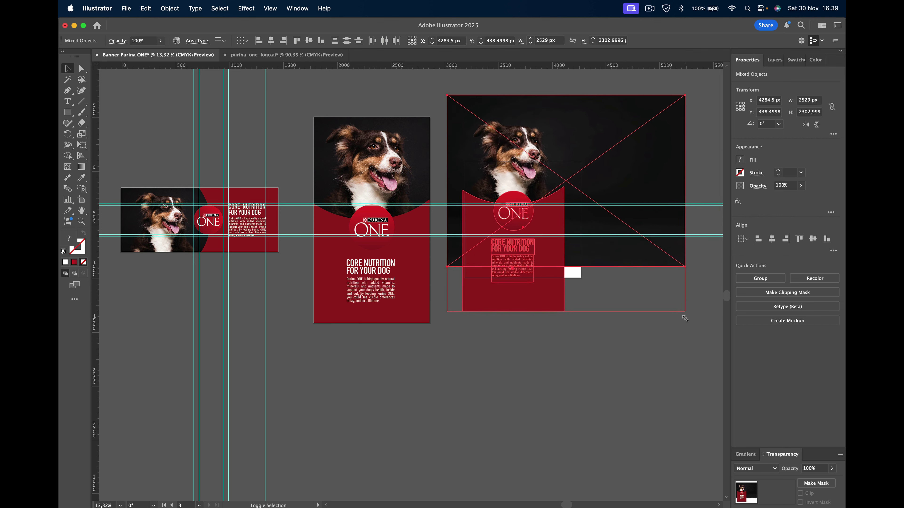
left_click_drag(556, 205, 568, 236)
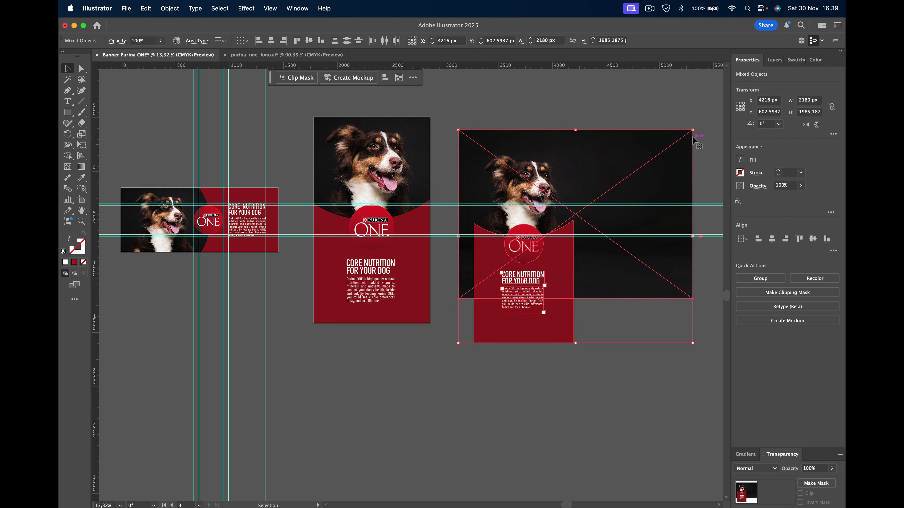
left_click_drag(692, 129, 635, 182)
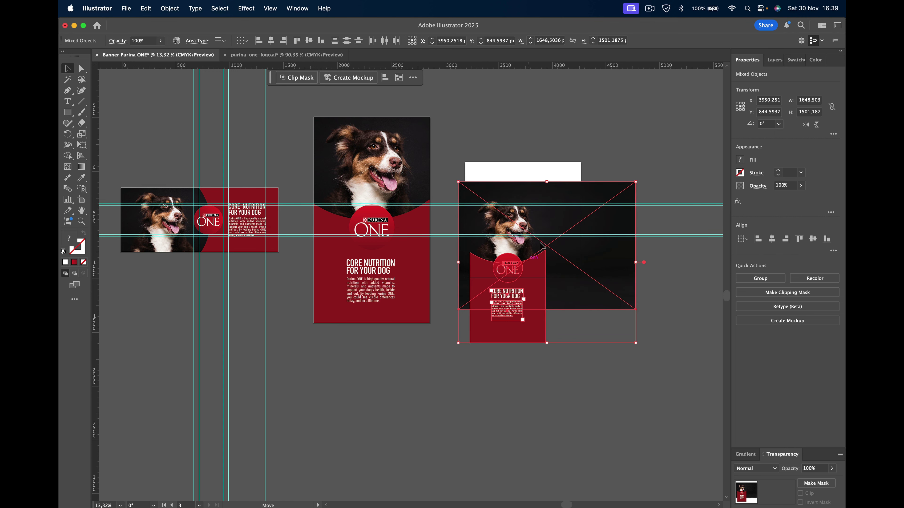
mouse_move(537, 241)
left_mouse_down()
mouse_move(544, 224)
mouse_move(536, 231)
left_mouse_up()
left_click(589, 338)
Step: Nudge and slightly enlarge the dog photo, and stretch the red panel past the bottom edge
left_click(540, 296)
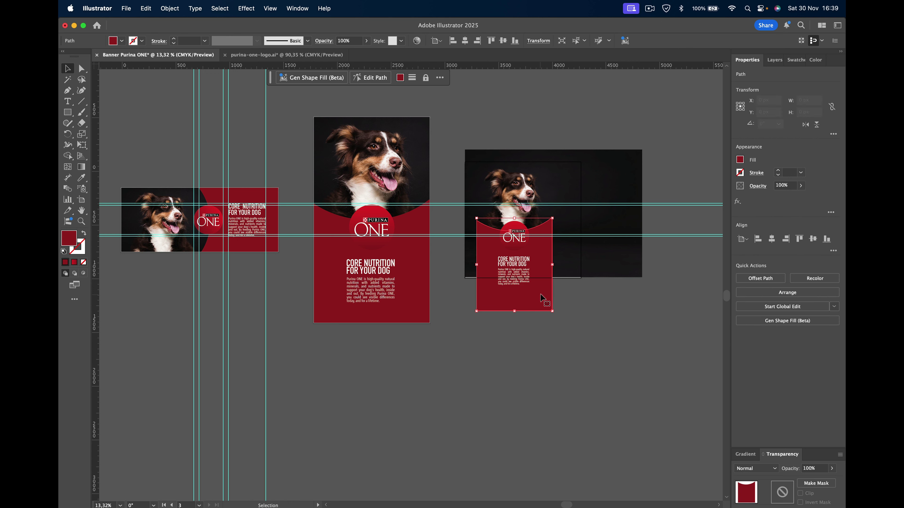
left_click_drag(555, 185, 574, 179)
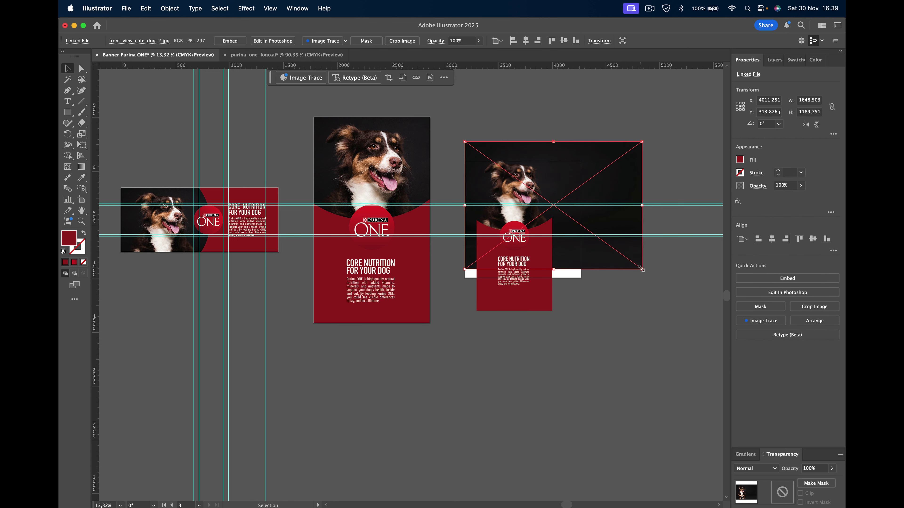
left_click_drag(641, 269, 648, 274)
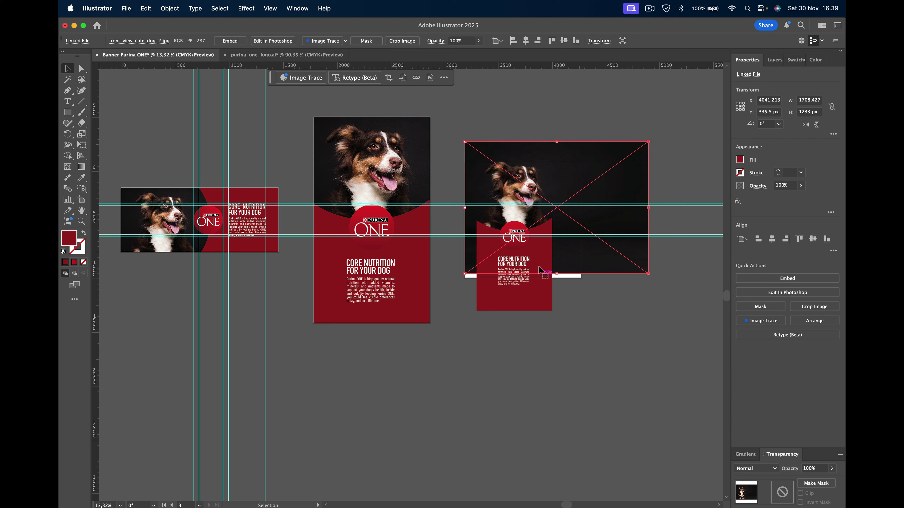
left_click_drag(540, 270, 529, 245)
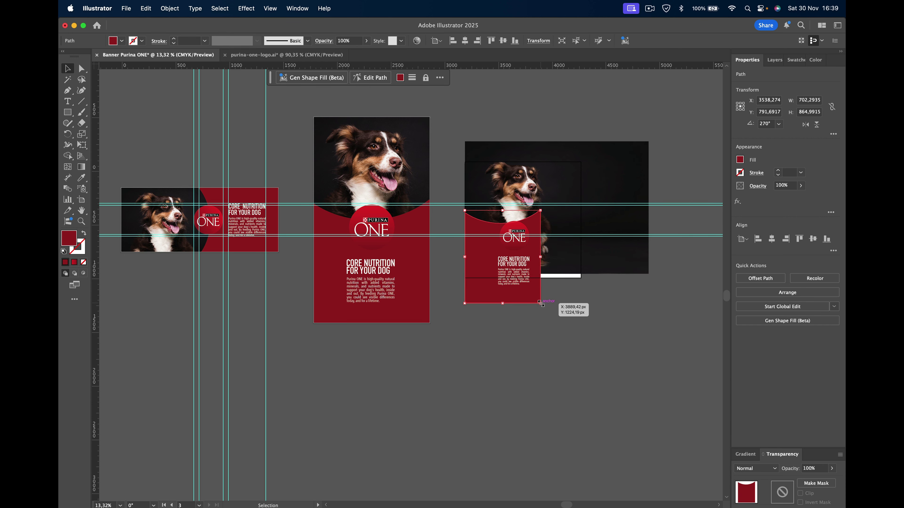
left_click_drag(539, 303, 625, 354)
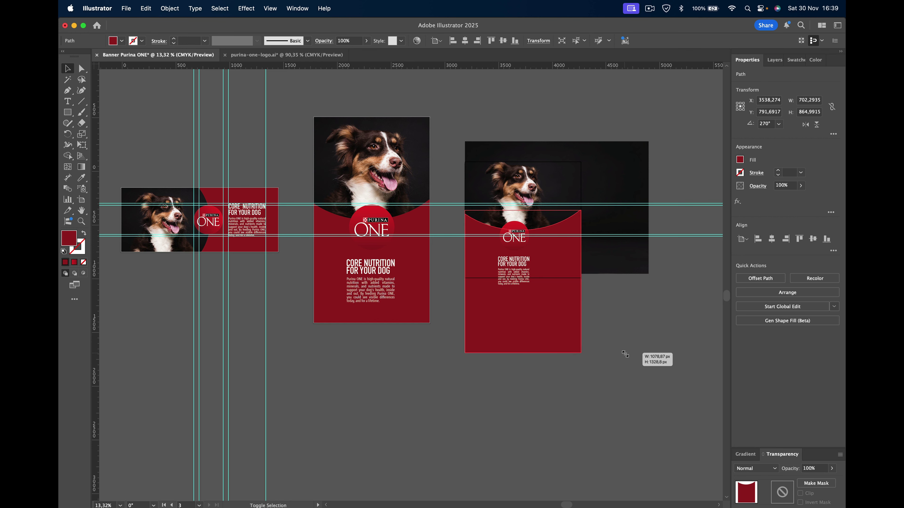
left_click_drag(566, 317, 566, 302)
Step: Move the Purina ONE logo higher on the 1x1 banner
left_click(617, 313)
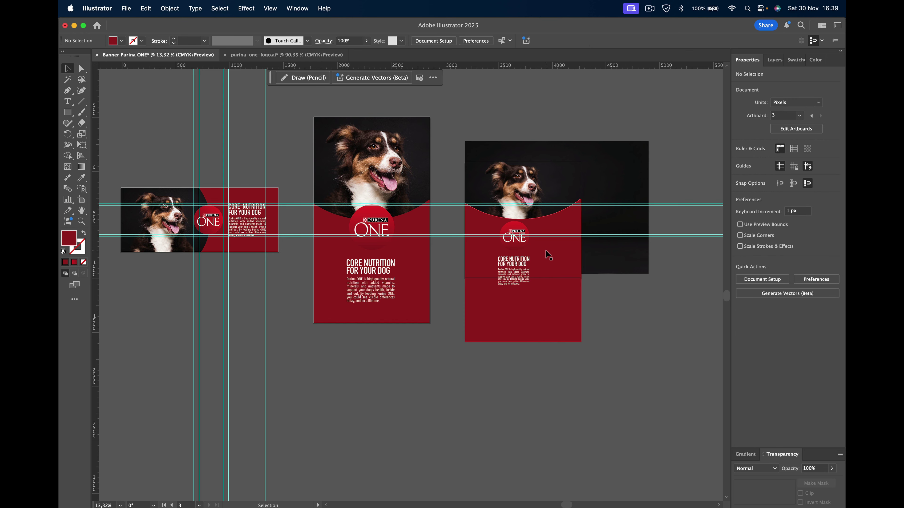
scroll(555, 270, "up", 2)
scroll(547, 255, "up", 3)
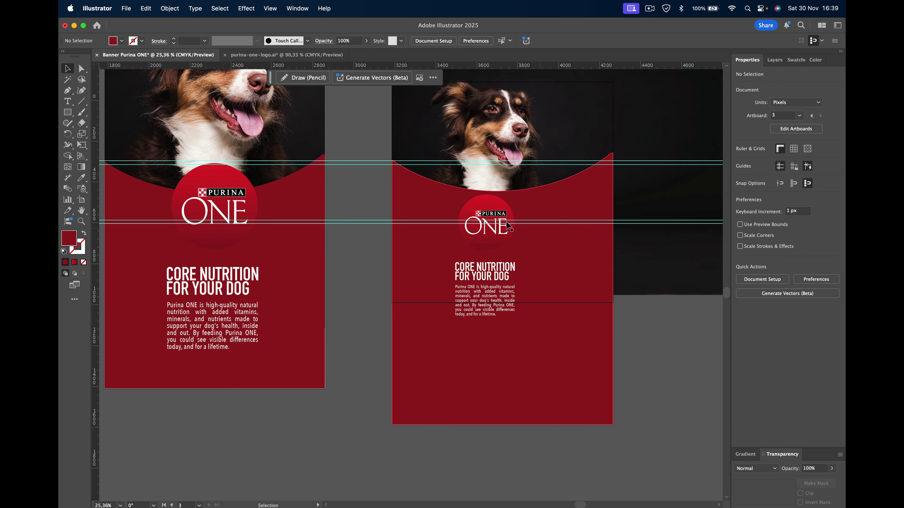
mouse_move(509, 225)
left_mouse_down()
mouse_move(491, 218)
mouse_move(542, 179)
mouse_move(513, 192)
left_mouse_up()
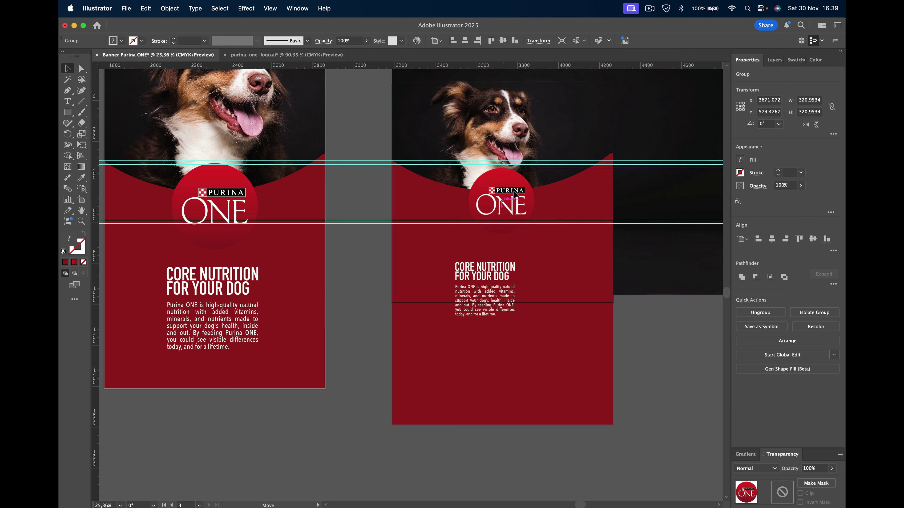
left_click_drag(514, 193, 515, 196)
Step: Scale the dog photo down to about 1519 × 1096 px and lower it 30 px
left_click(665, 245)
scroll(665, 245, "down", 5)
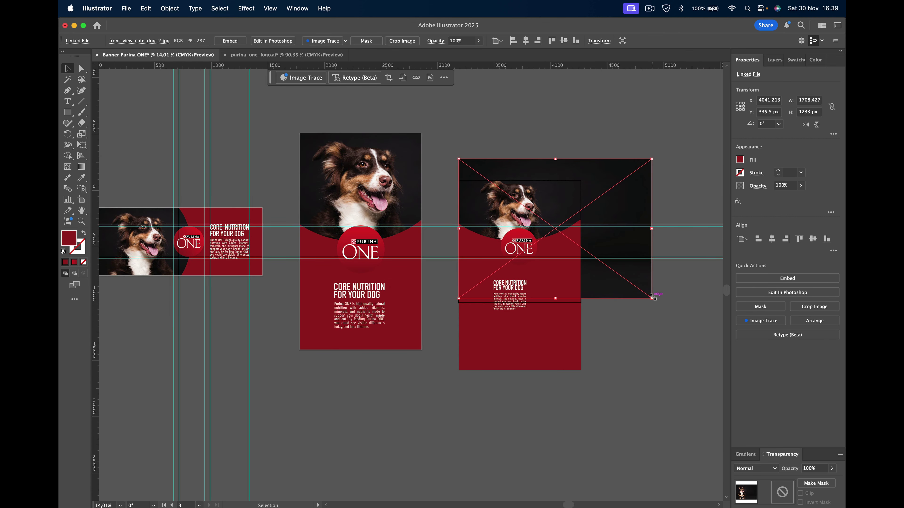
left_click_drag(652, 296, 630, 283)
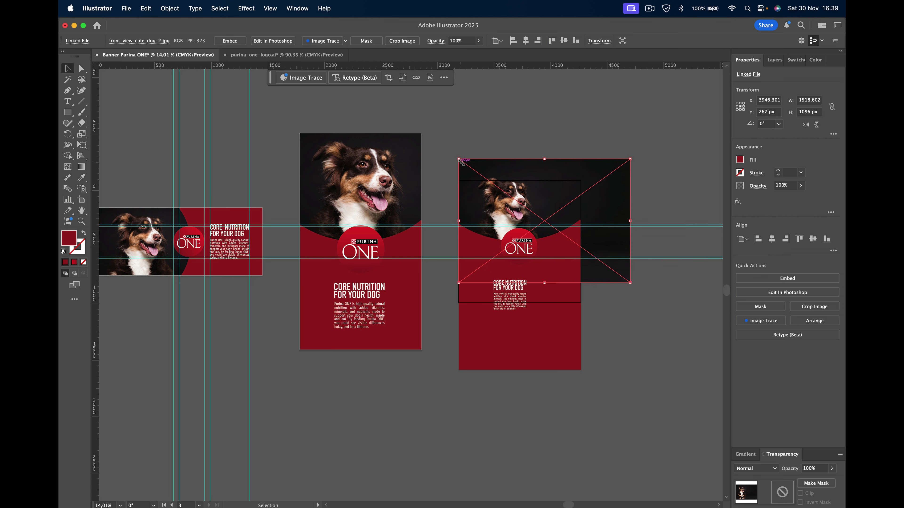
left_click_drag(537, 176, 538, 179)
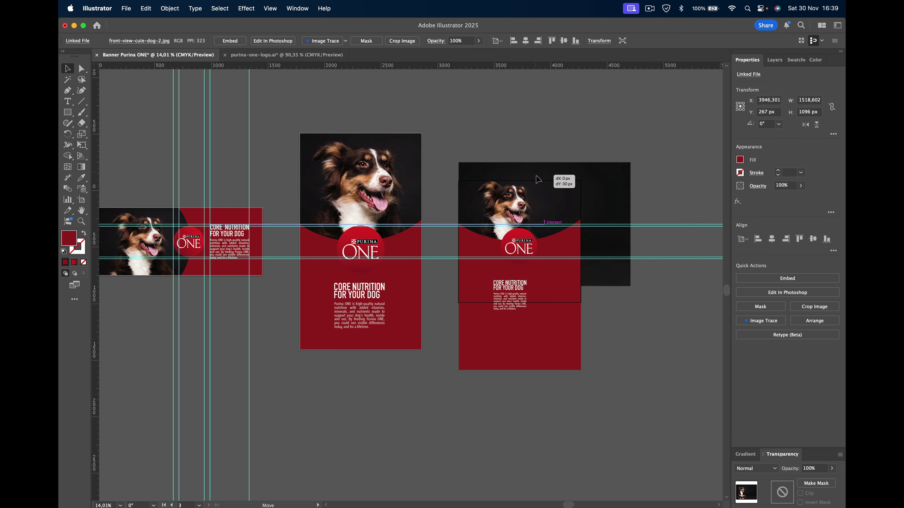
left_click(618, 341)
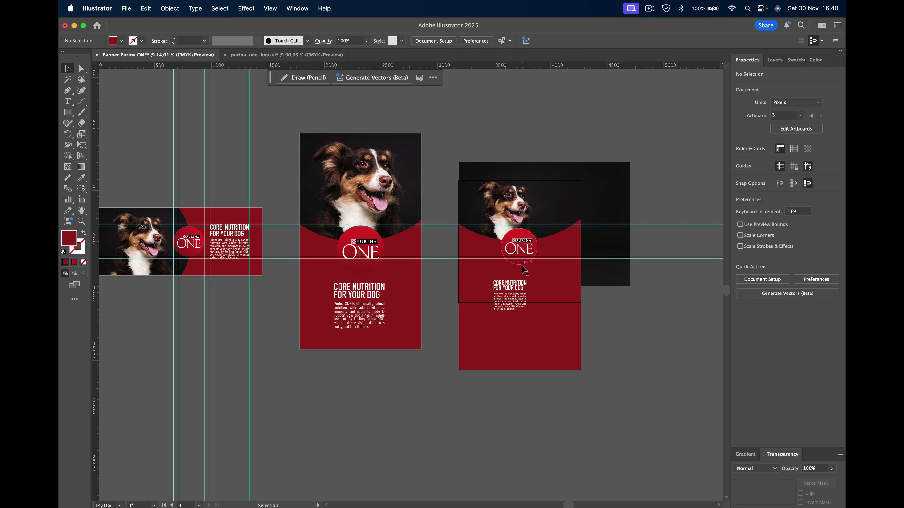
scroll(524, 271, "up", 2)
scroll(524, 271, "up", 3)
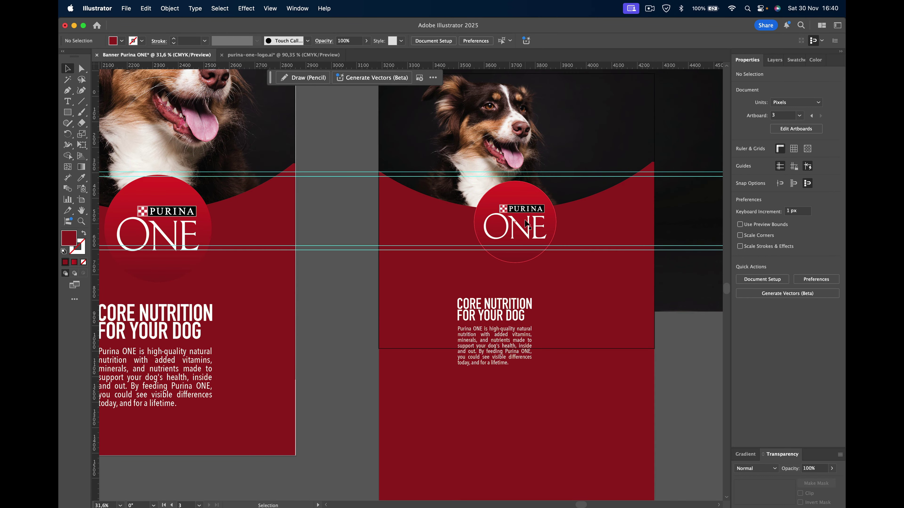
Step: Widen the headline frame to one line, then raise the headline and body paragraph under the logo
left_click(503, 316)
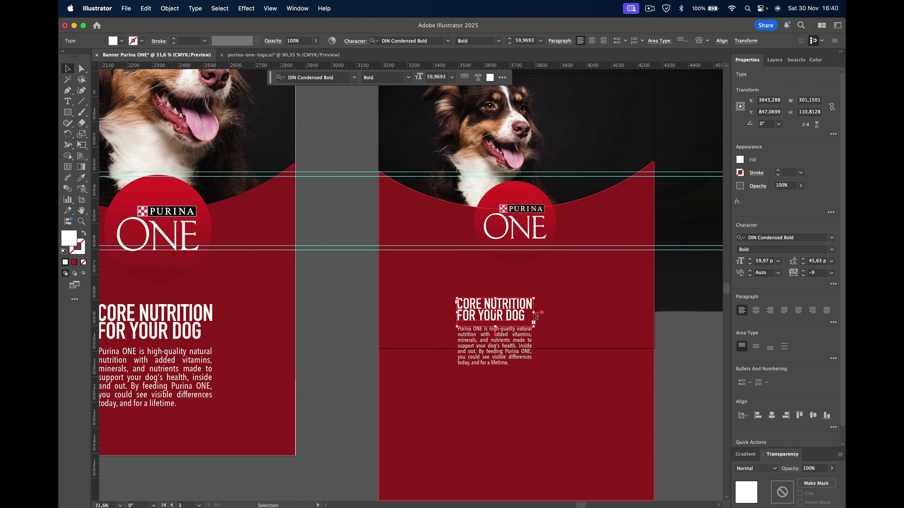
left_click_drag(534, 312, 611, 315)
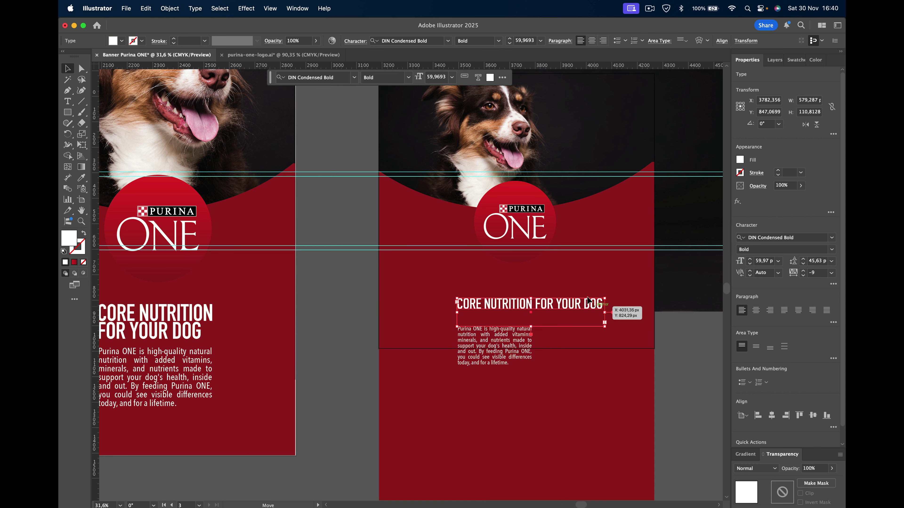
left_click_drag(596, 309, 580, 282)
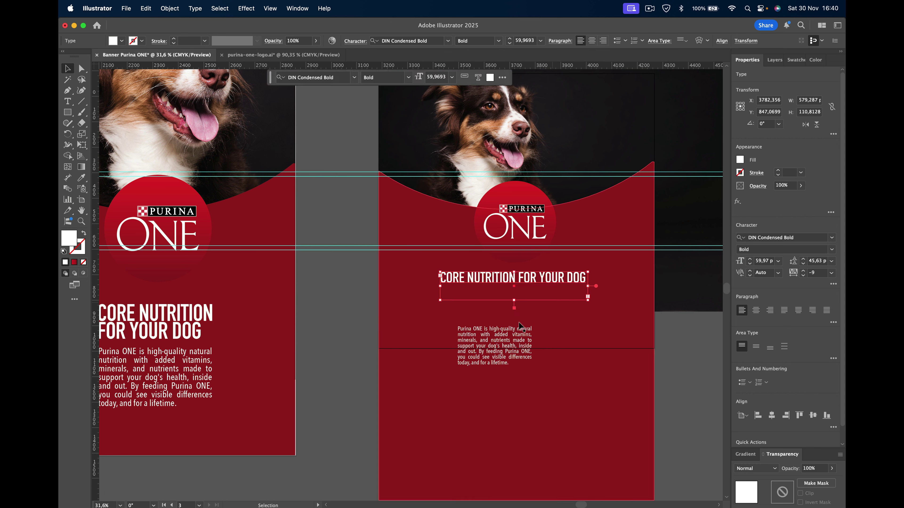
mouse_move(496, 340)
left_mouse_down()
mouse_move(479, 306)
mouse_move(545, 313)
mouse_move(515, 315)
mouse_move(586, 332)
left_mouse_up()
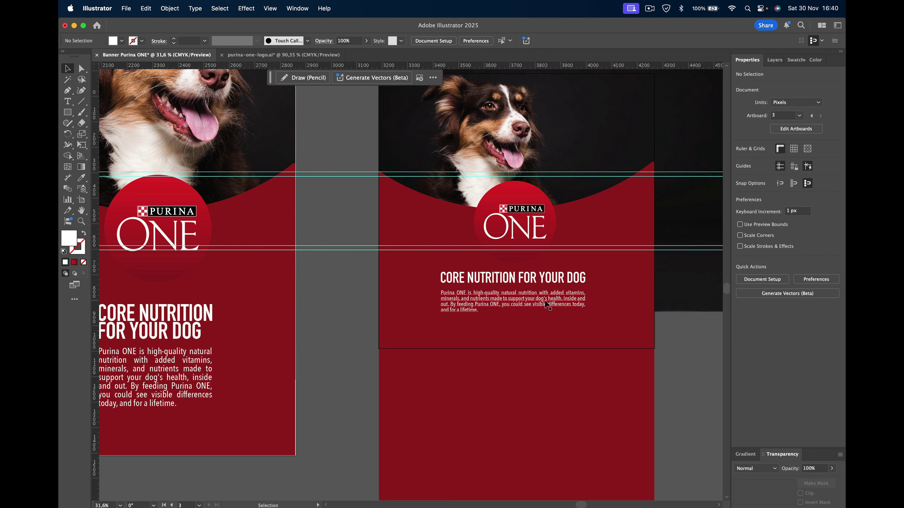
Step: Draw a 1079×1079 px square over the third artboard and fill it white
left_click(569, 382)
scroll(566, 380, "down", 3)
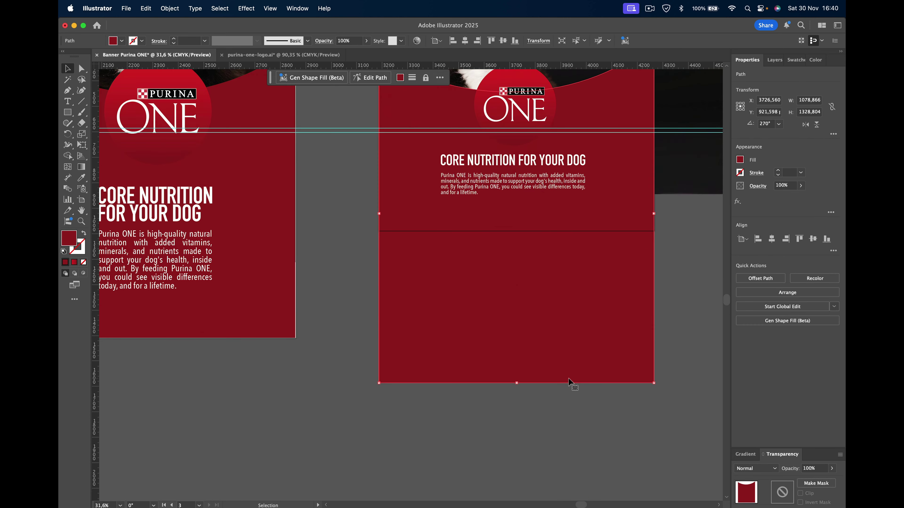
scroll(563, 379, "up", 2)
scroll(564, 381, "down", 5)
scroll(562, 378, "right", 2)
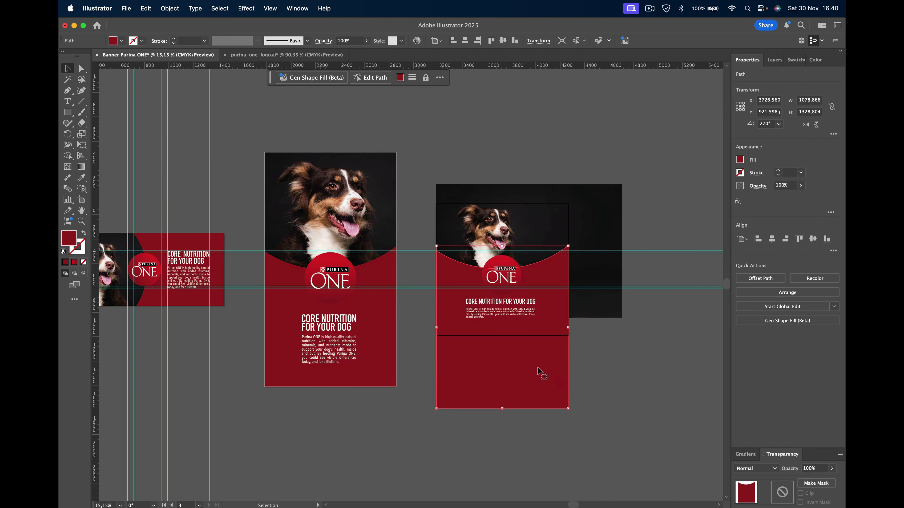
left_click(65, 114)
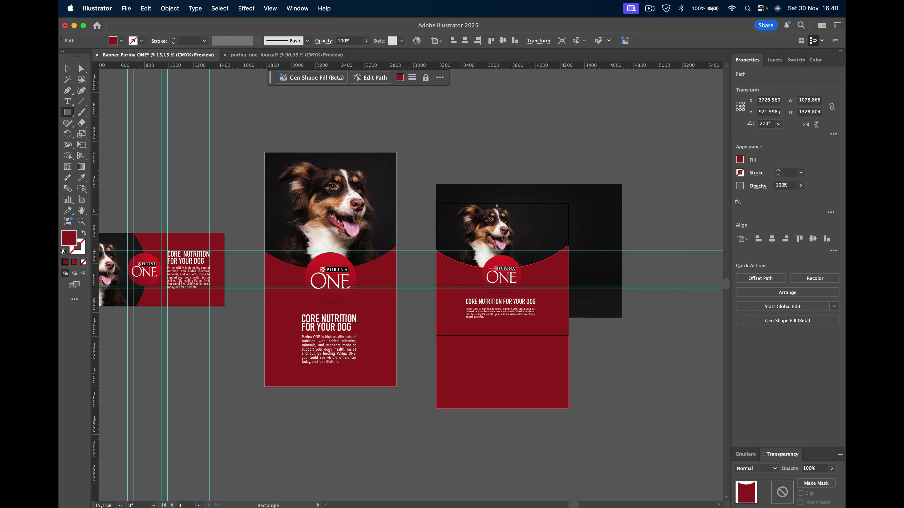
left_click_drag(437, 204, 568, 336)
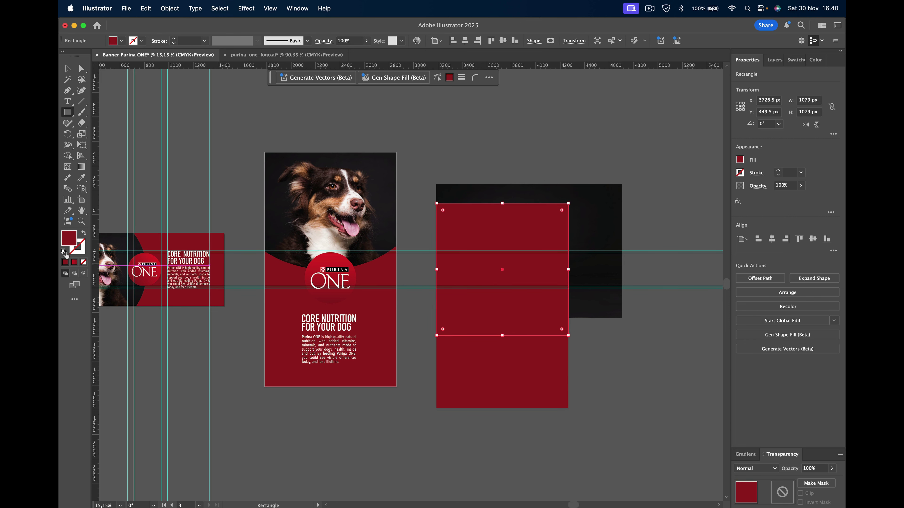
left_click(122, 40)
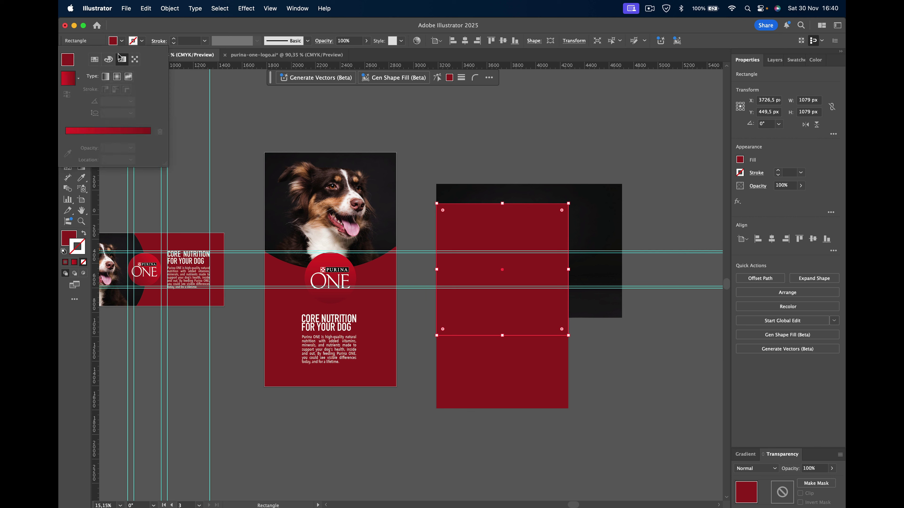
left_click(94, 59)
left_click(77, 75)
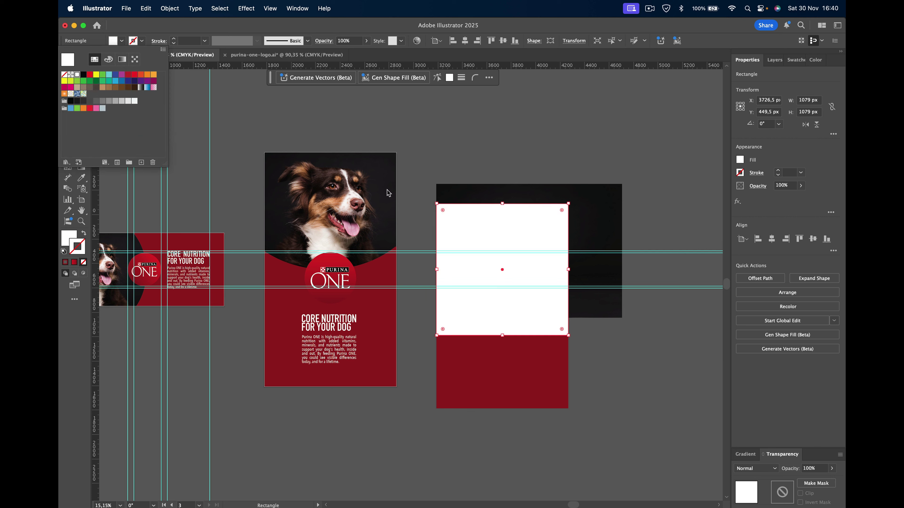
left_click(233, 108)
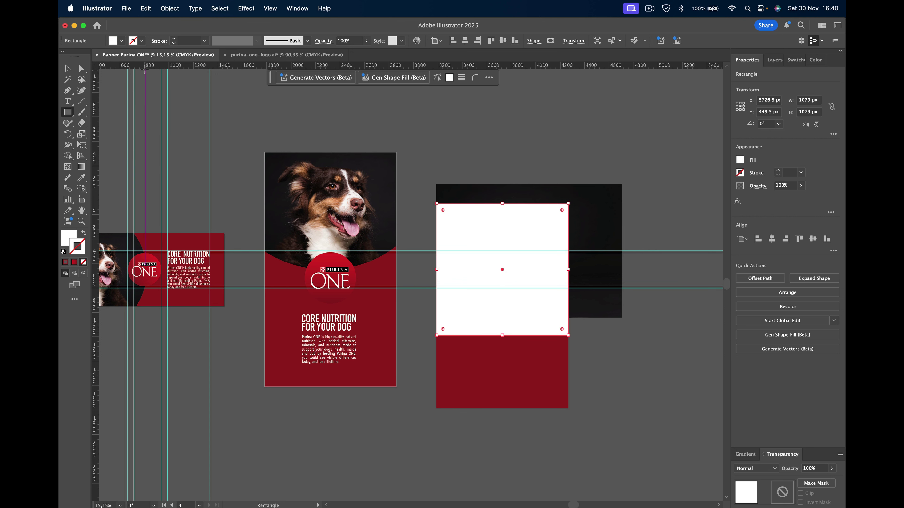
Step: Select everything on the third artboard and Make Clipping Mask to the white square
key("v")
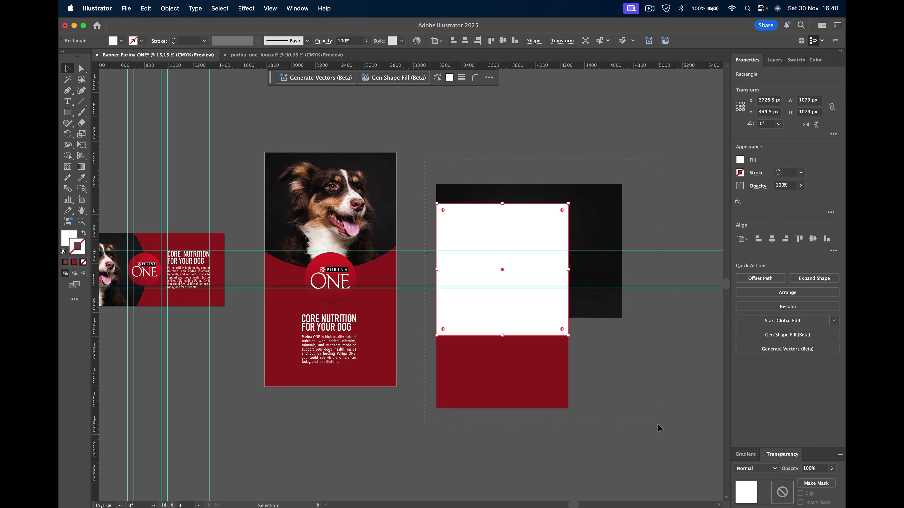
left_click_drag(421, 161, 677, 447)
right_click(517, 212)
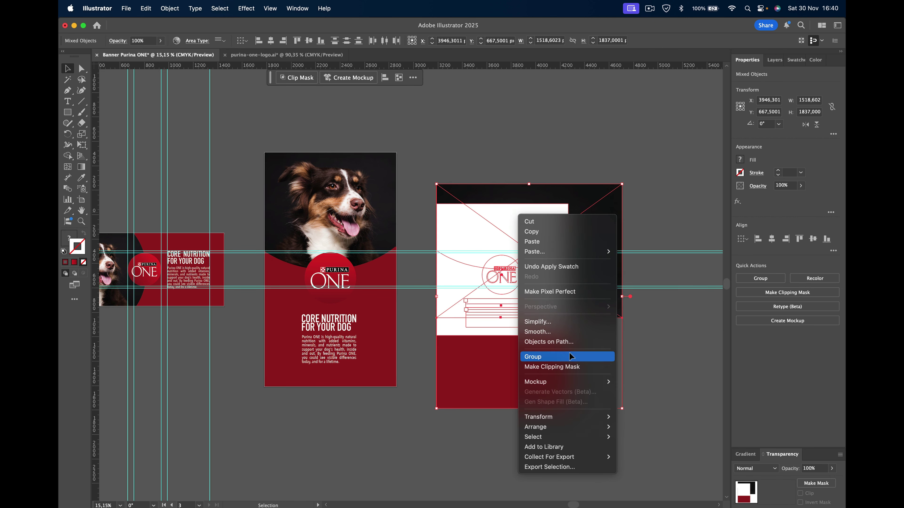
left_click(617, 361)
left_click(626, 361)
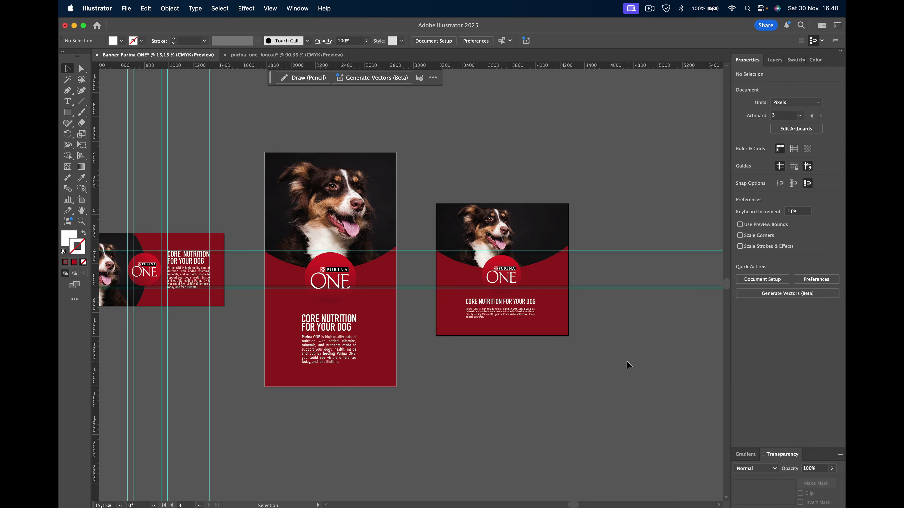
Step: Inside the clip group, move the CORE NUTRITION headline and body paragraph lower, then deselect
scroll(627, 361, "up", 3)
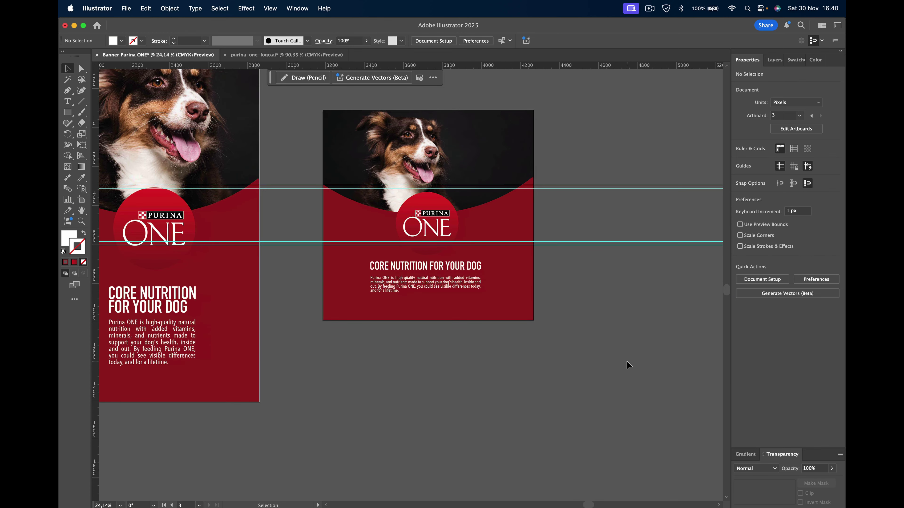
left_click(445, 282)
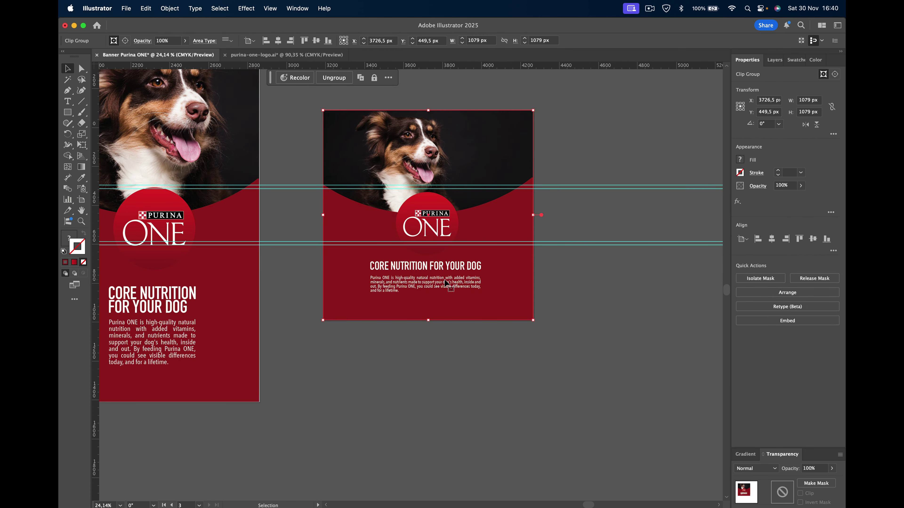
double_click(445, 282)
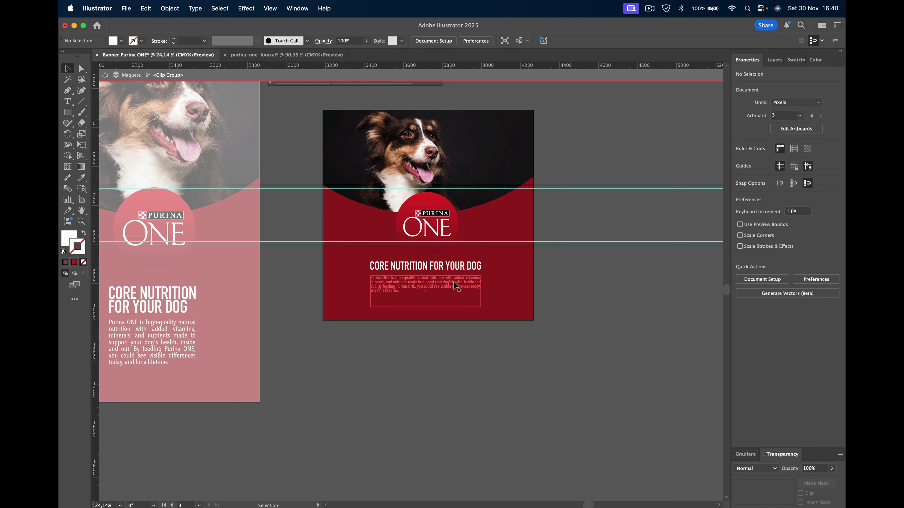
left_click(461, 269)
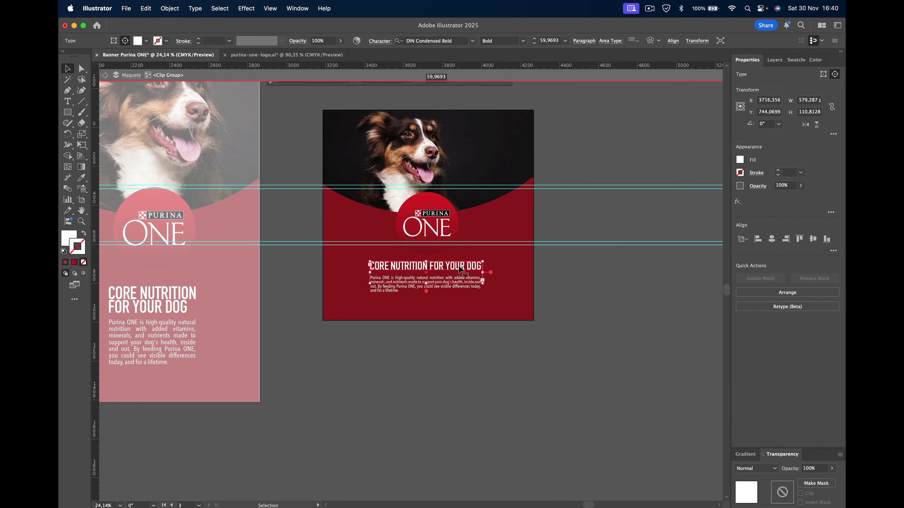
left_click_drag(461, 269, 454, 289)
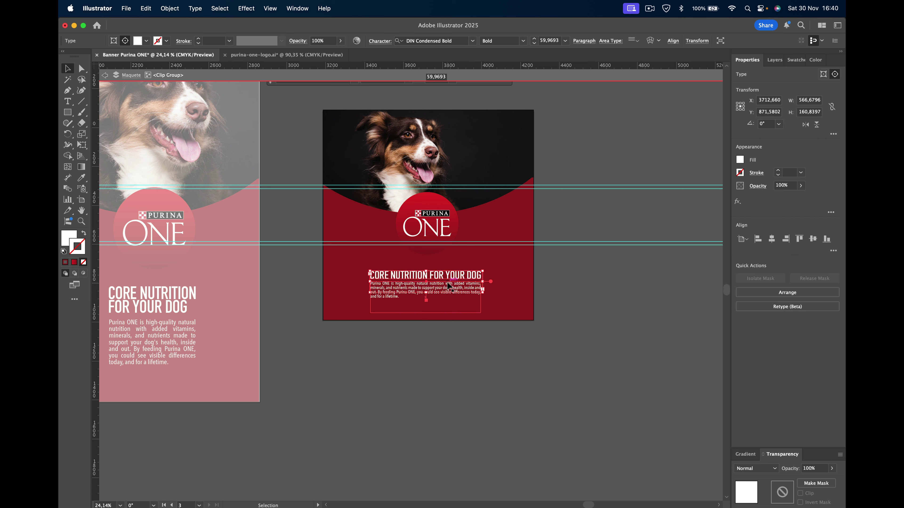
left_click(448, 288)
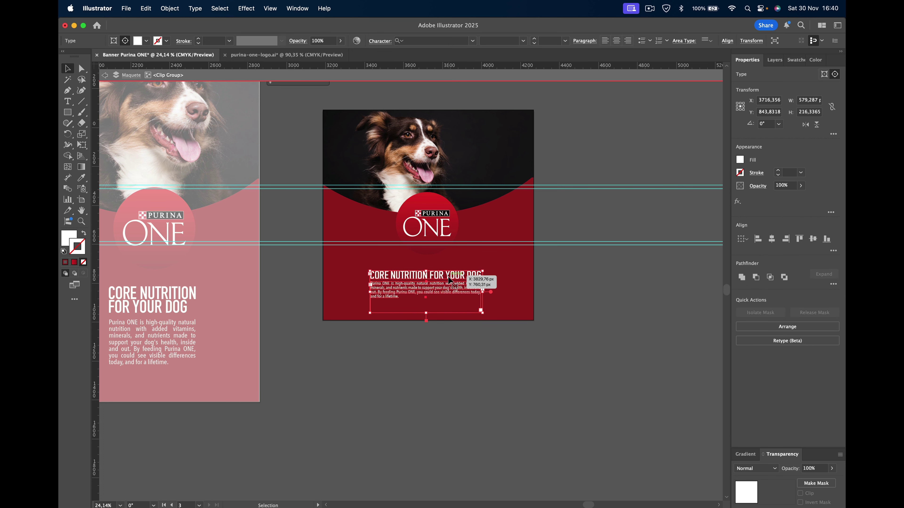
key("Down")
key("Down")
key("Down")
key("Down")
key("Down")
key("Down")
key("Down")
key("Down")
key("Down")
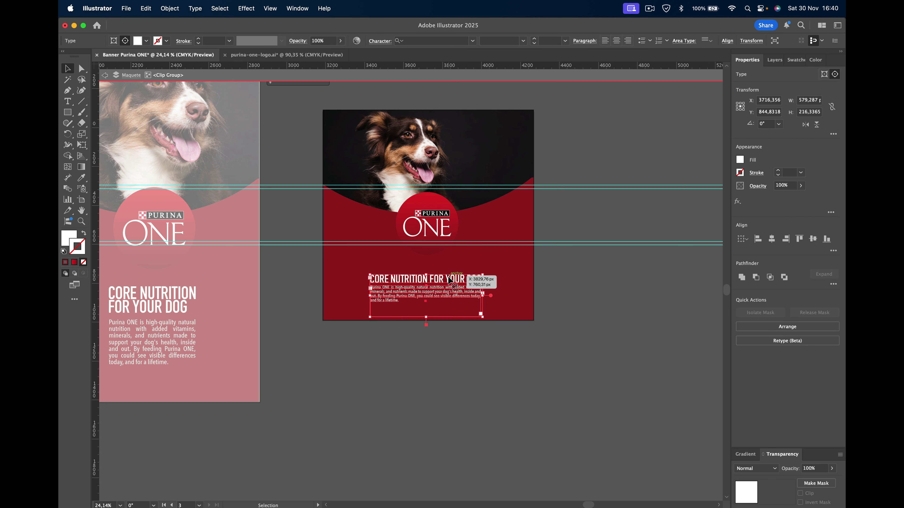
key("super+shift+a")
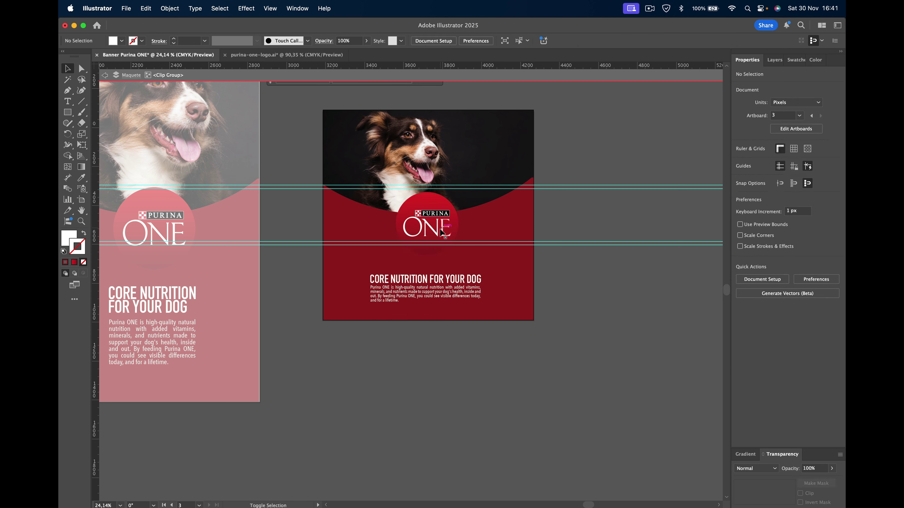
Step: Lower the Purina ONE logo and the red curved band, undoing an accidental logo rotation
left_click_drag(439, 231, 439, 243)
left_click(499, 228)
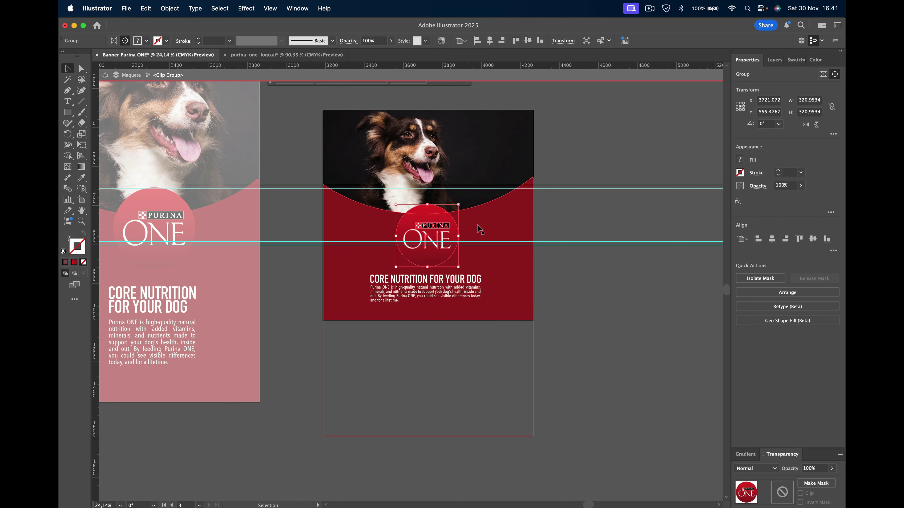
left_click_drag(499, 227, 502, 250)
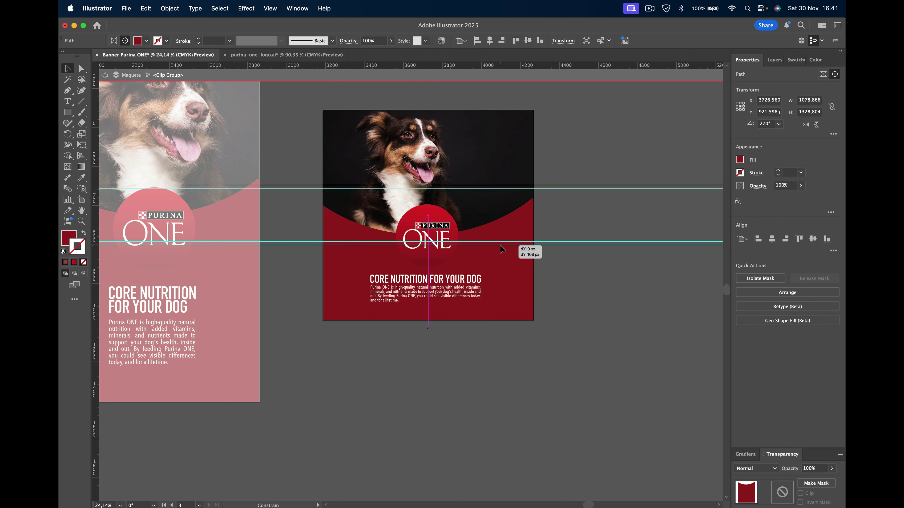
left_click_drag(501, 249, 501, 244)
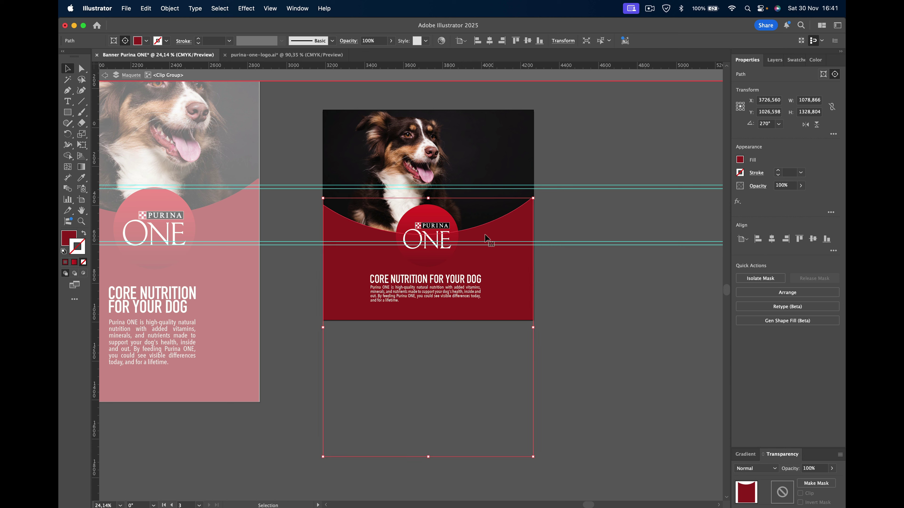
left_click(464, 205)
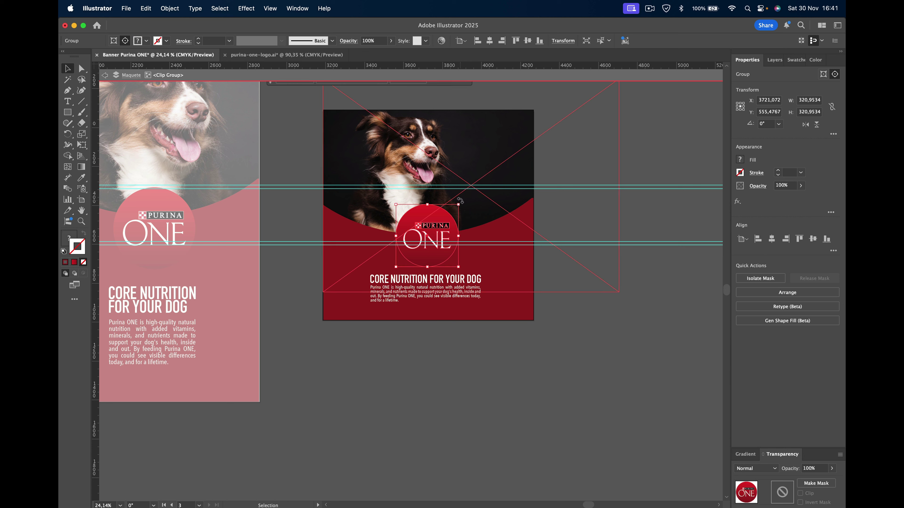
mouse_move(460, 200)
left_mouse_down()
mouse_move(315, 215)
mouse_move(390, 229)
left_mouse_up()
key("super+z")
left_click(394, 230)
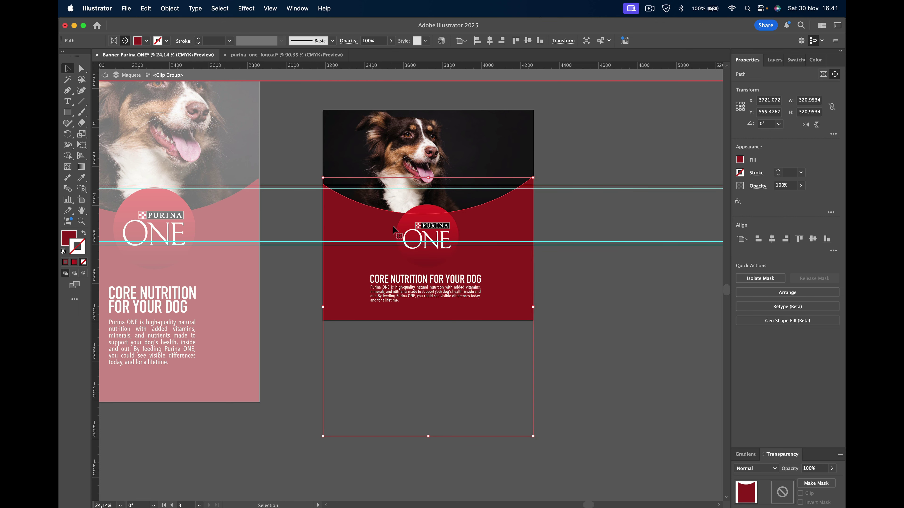
left_click_drag(506, 222, 506, 244)
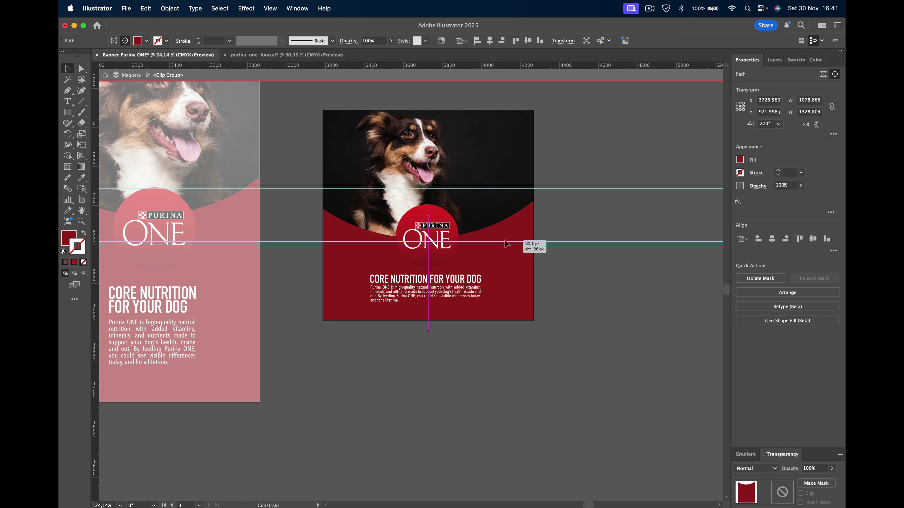
Step: Rotate the red circle inside the logo group by 90°
left_click(440, 213)
double_click(441, 213)
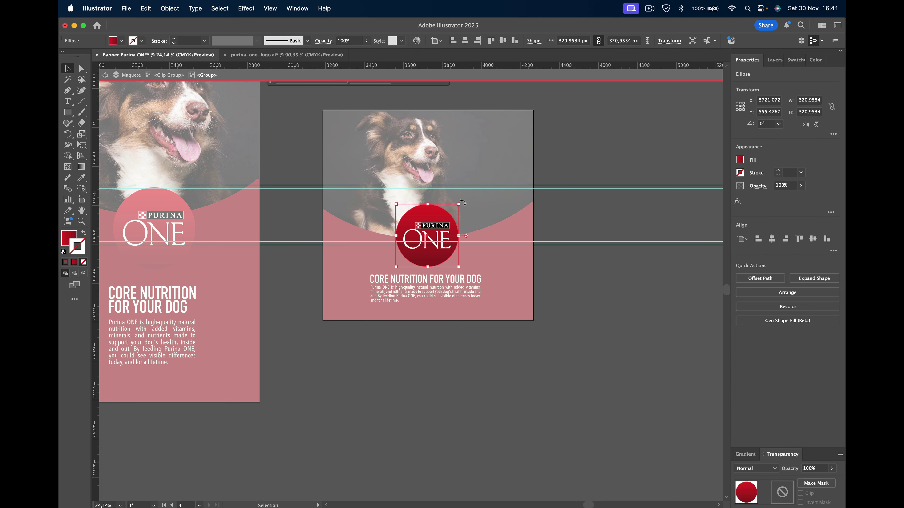
left_click_drag(462, 200, 397, 183)
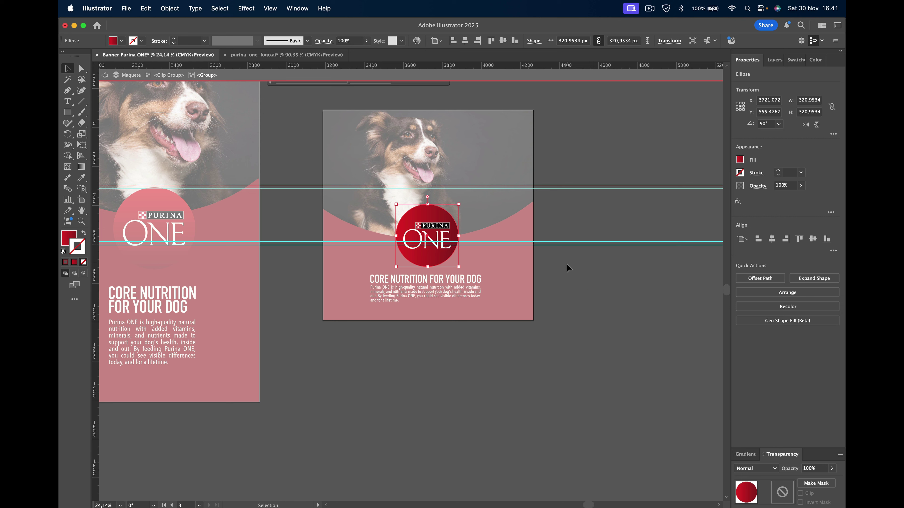
double_click(624, 299)
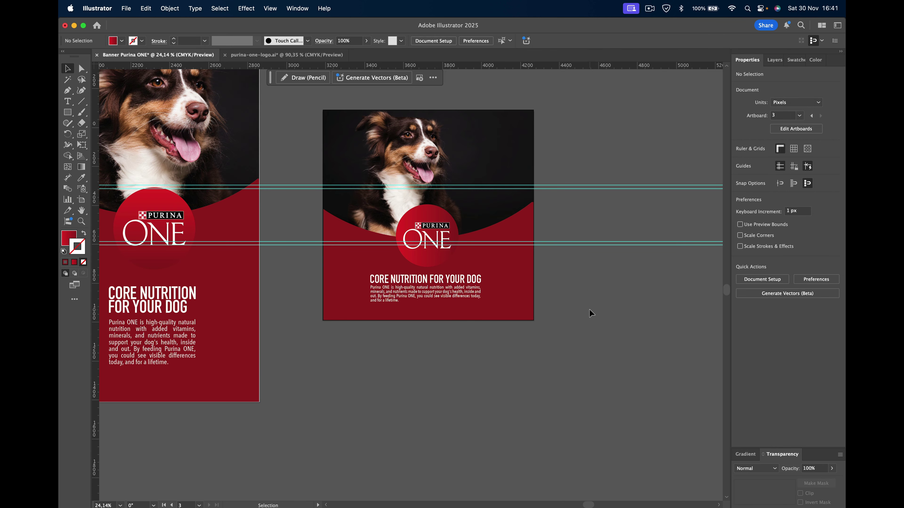
double_click(435, 210)
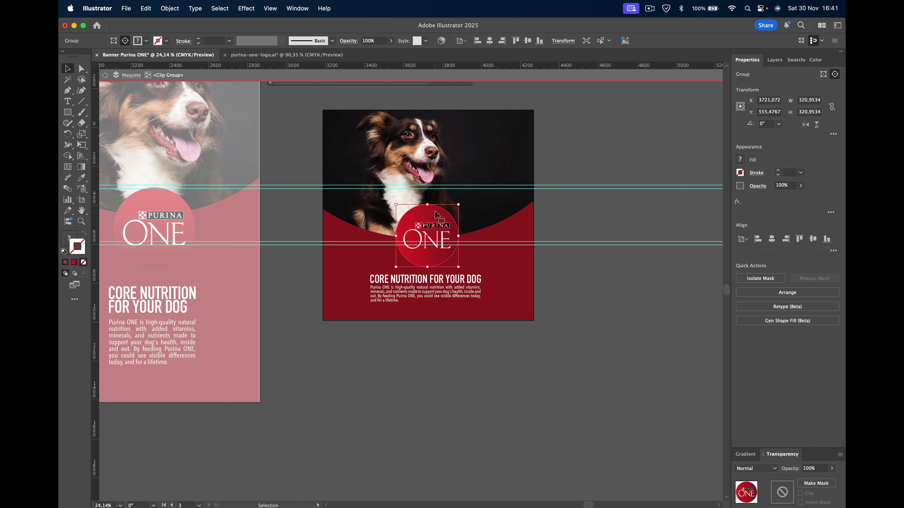
double_click(439, 217)
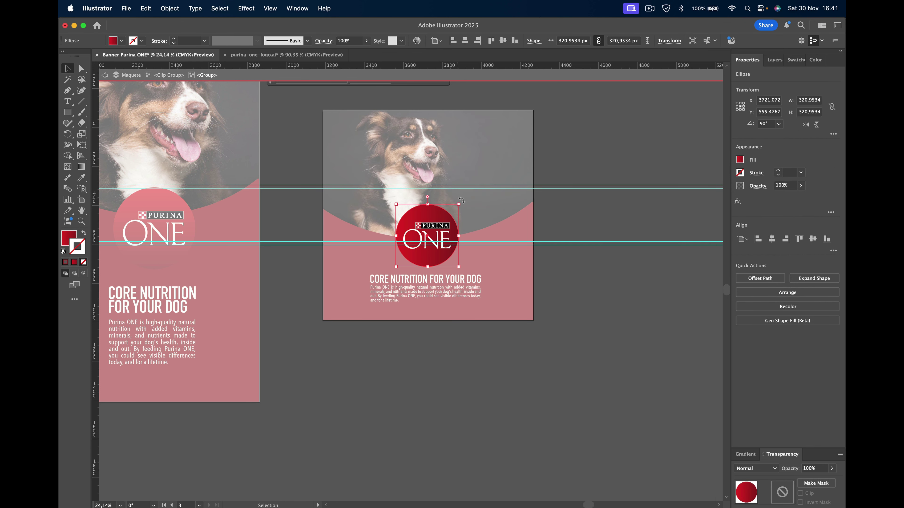
double_click(586, 282)
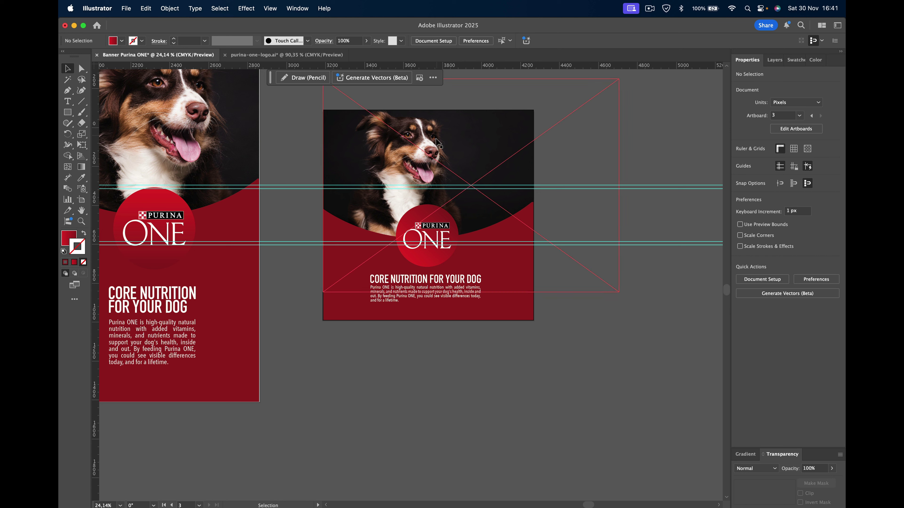
Step: Move the dog photo down and enlarge it inside its clip frame
double_click(444, 153)
left_click_drag(444, 152, 439, 162)
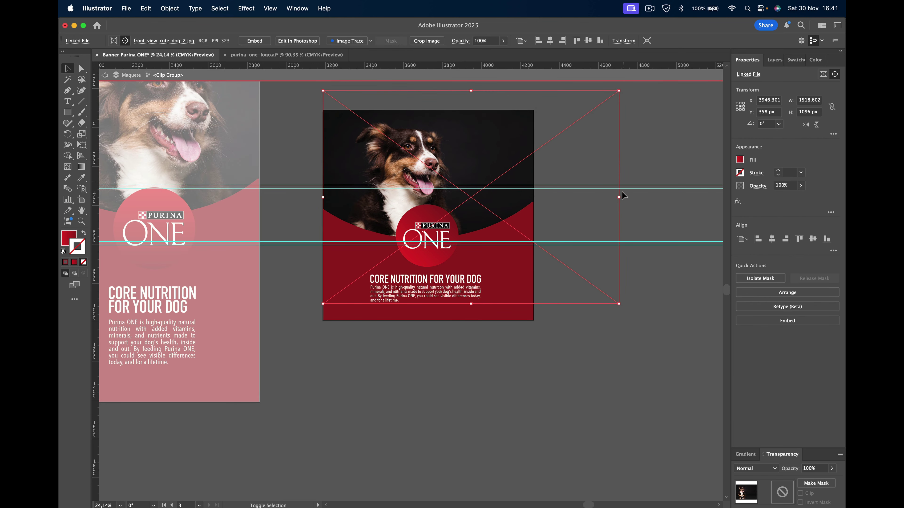
left_click_drag(619, 305, 625, 309)
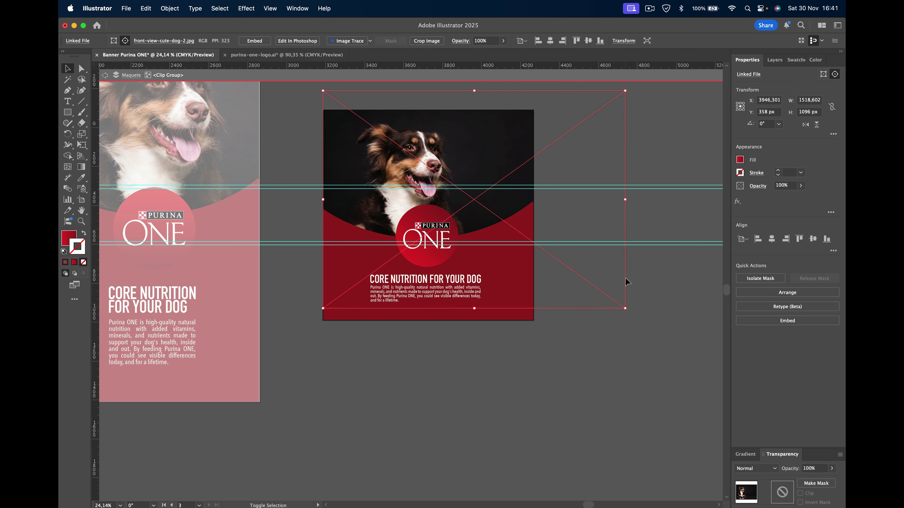
left_click_drag(627, 91, 646, 82)
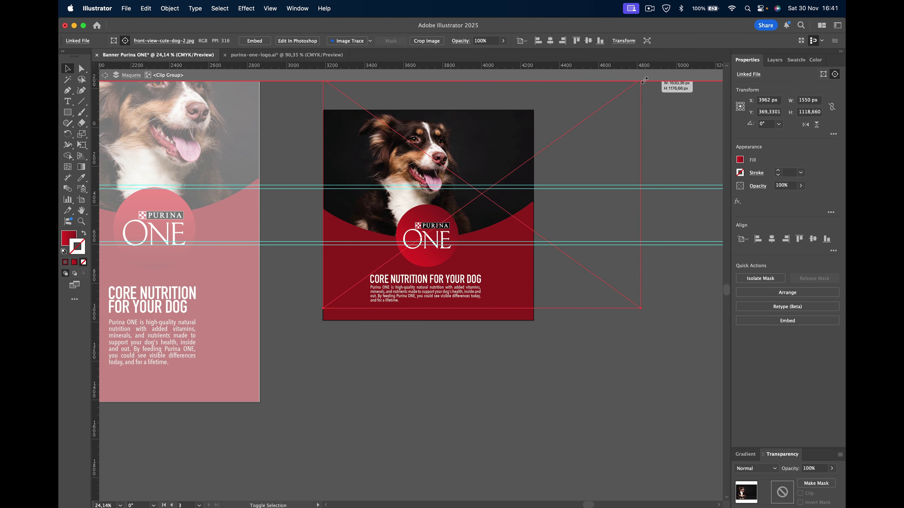
key("Escape")
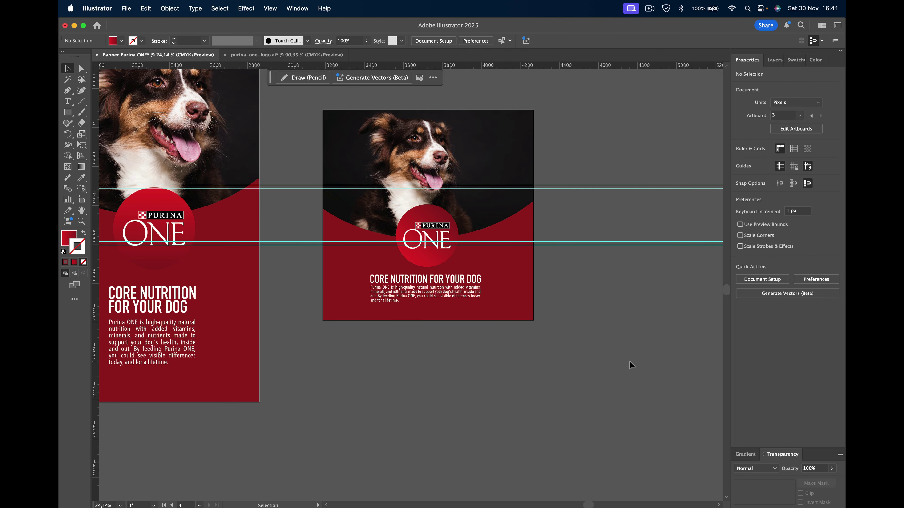
scroll(391, 284, "left", 5)
left_click(340, 310)
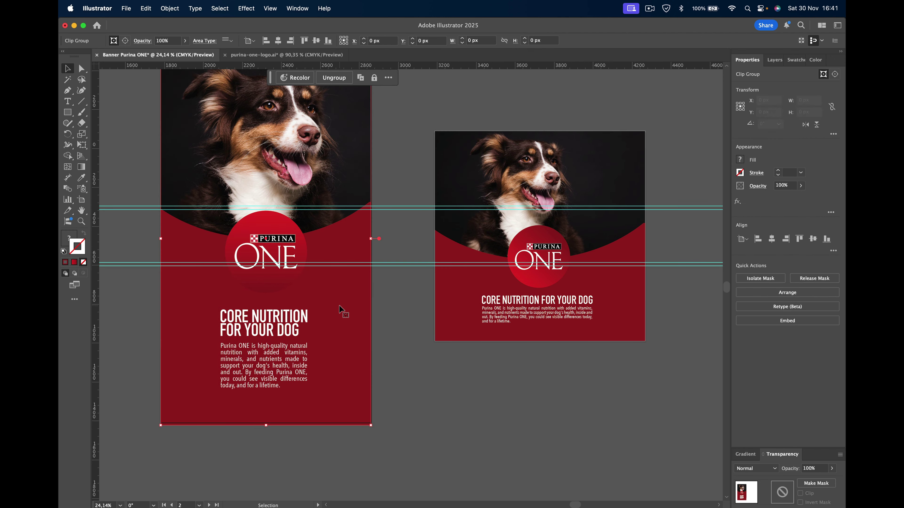
scroll(340, 309, "down", 3)
scroll(340, 310, "left", 2)
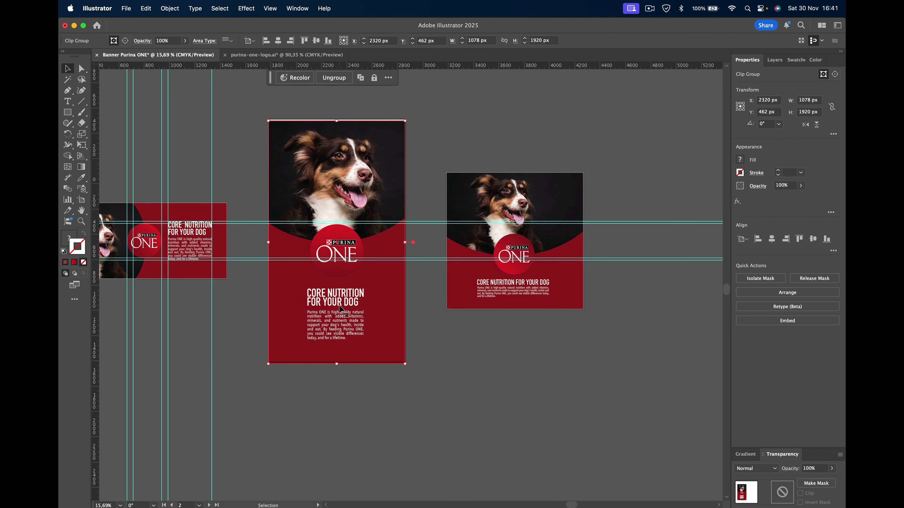
left_click(486, 384)
scroll(509, 366, "left", 3)
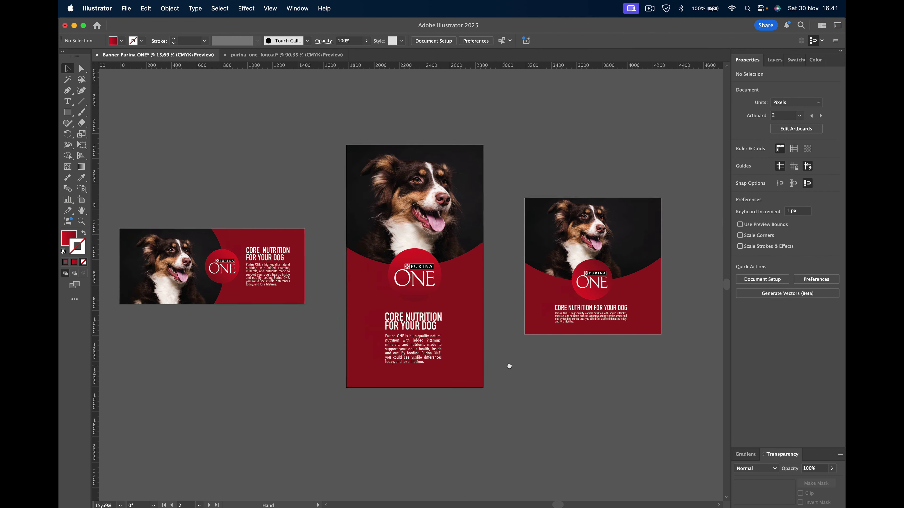
scroll(509, 366, "down", 2)
key("super+semicolon")
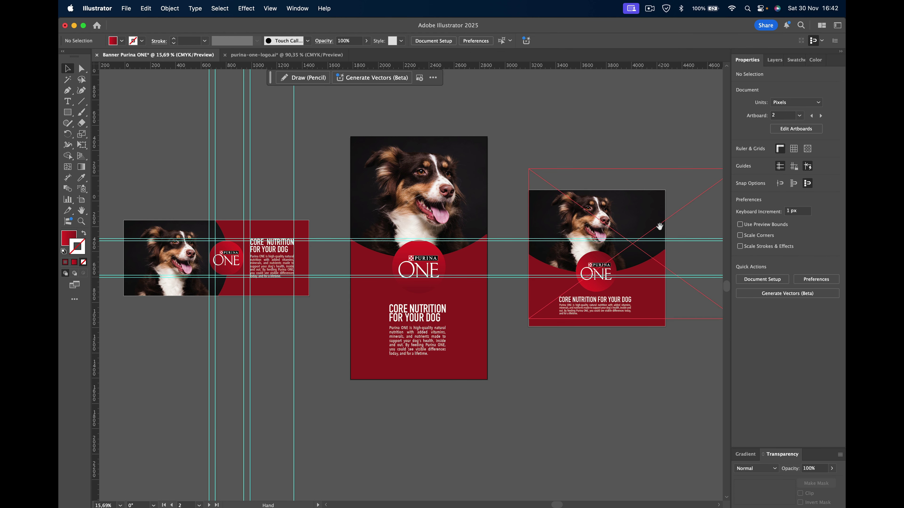
scroll(569, 363, "right", 5)
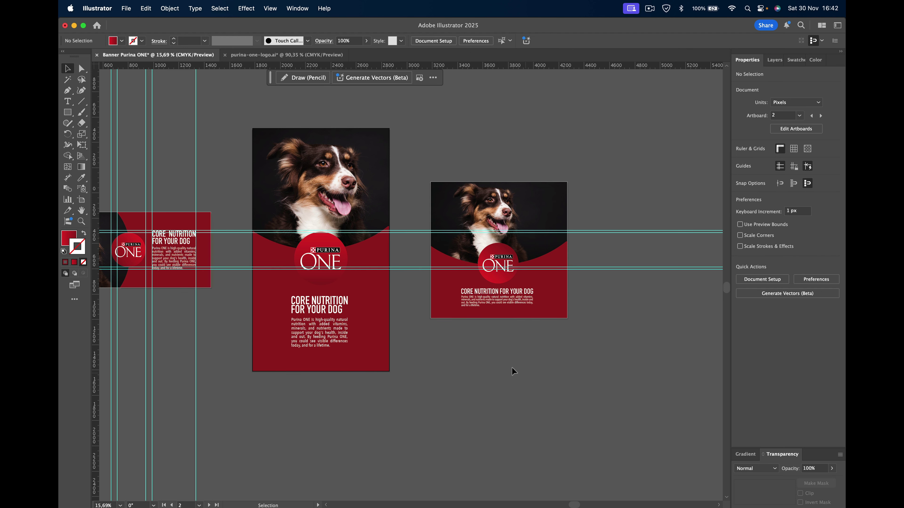
left_click_drag(399, 243, 465, 242)
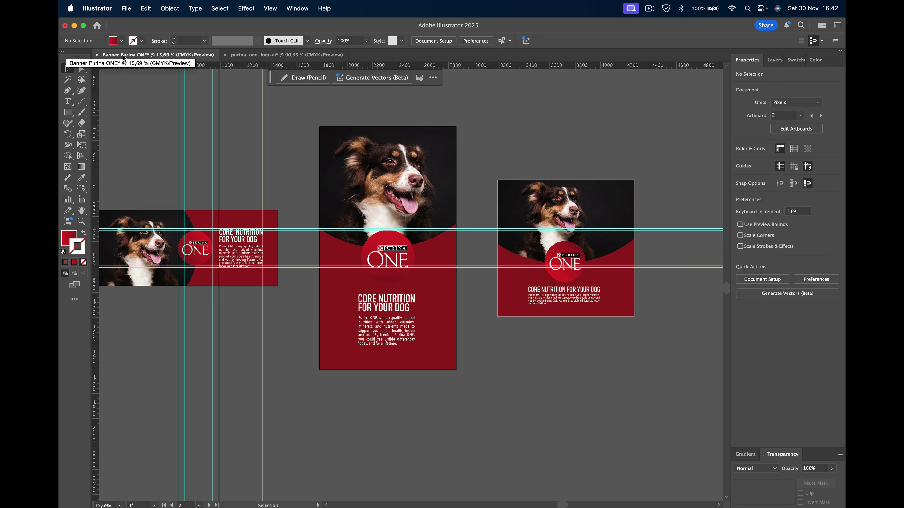
Step: Save the banner as Banner Purina ONE.ai in the PROJECTOS Ai folder with default Illustrator options
key("super+s")
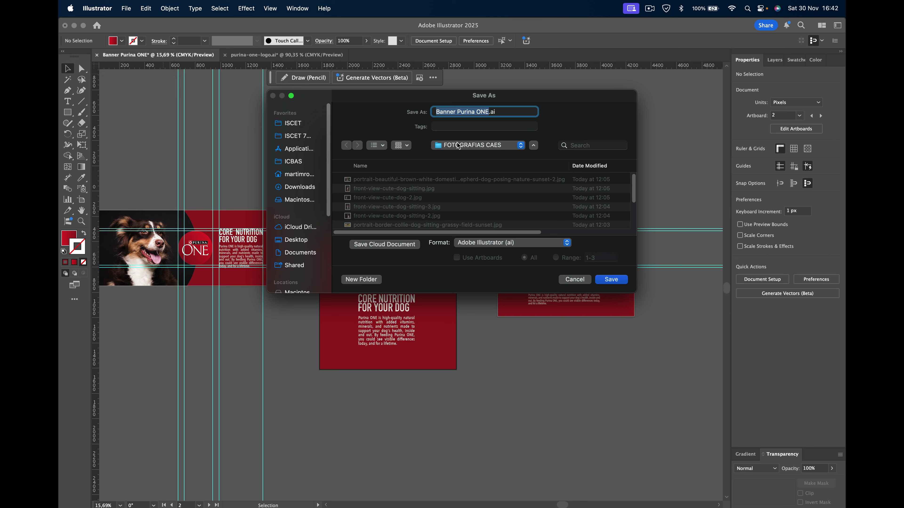
left_click(479, 145)
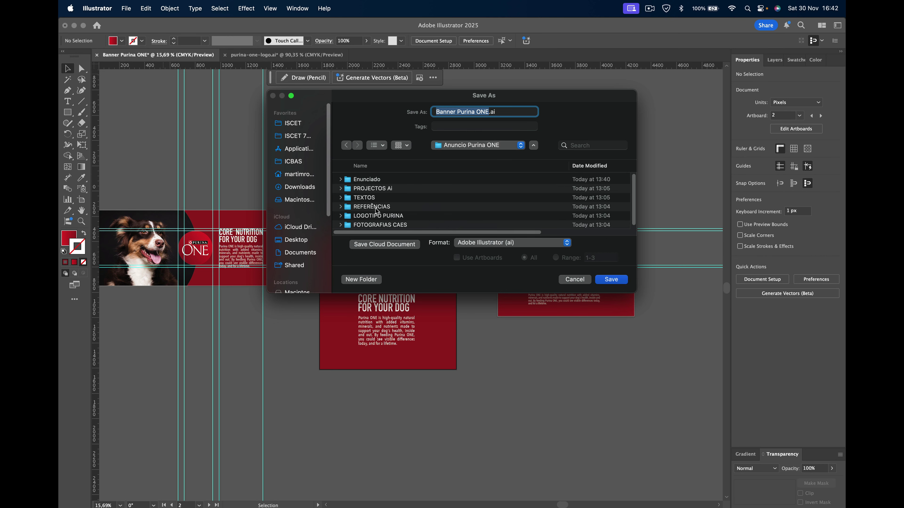
double_click(376, 189)
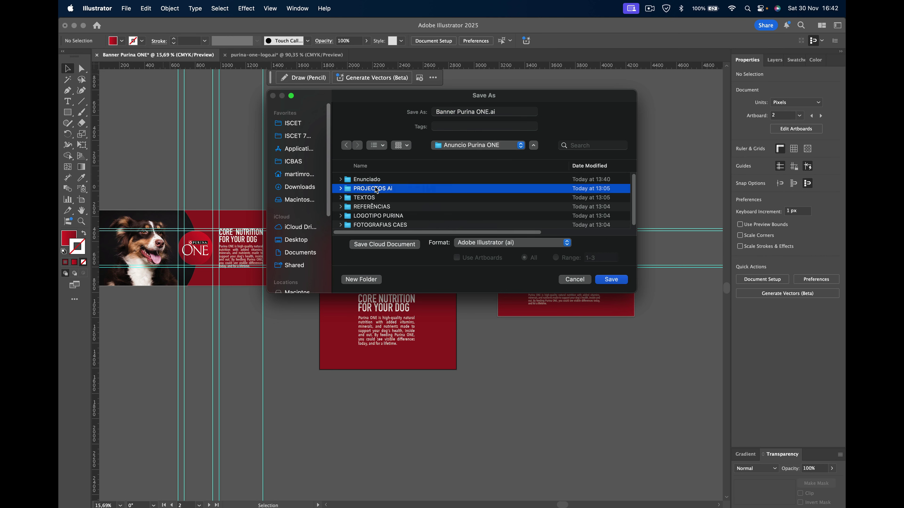
left_click(611, 280)
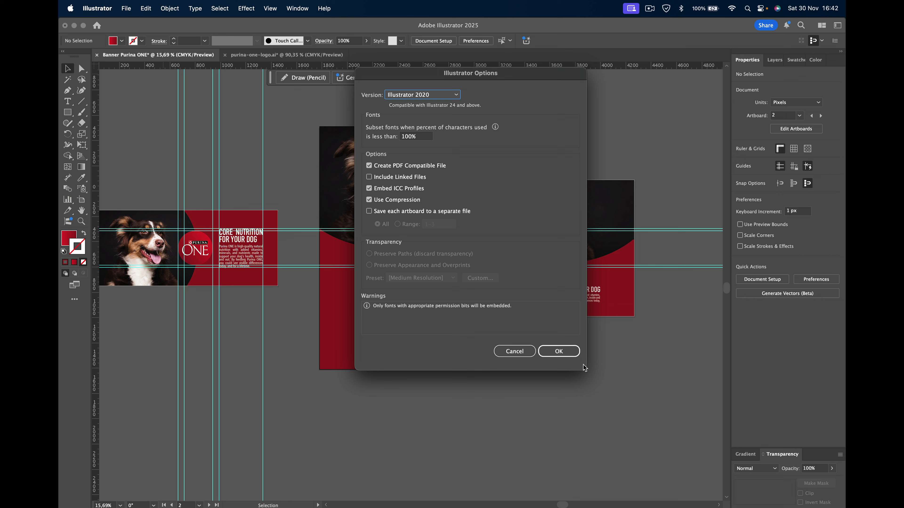
left_click(570, 353)
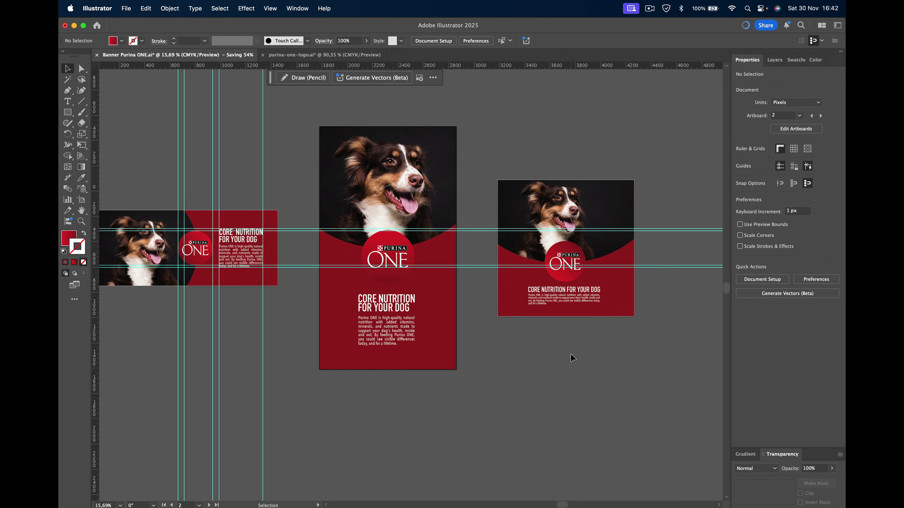
Step: Close purina-one-logo.ai without saving its changes
left_click(251, 57)
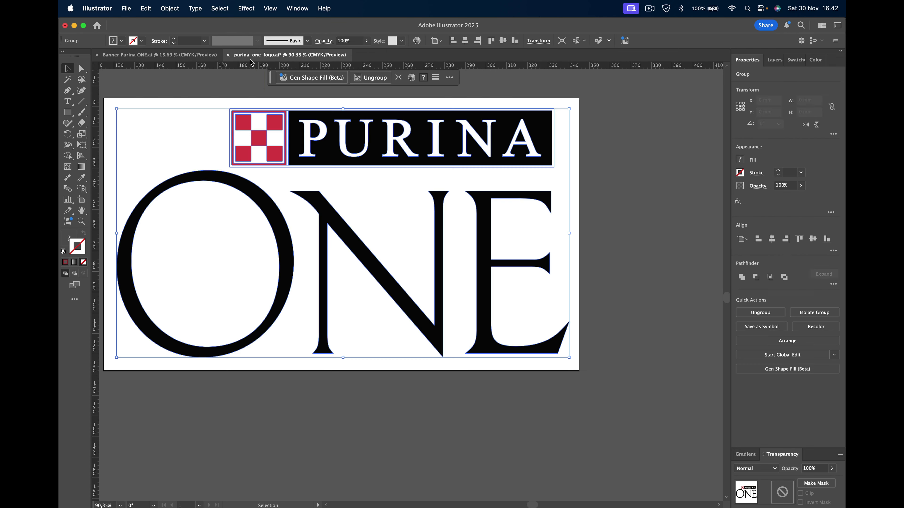
left_click(228, 55)
left_click(459, 287)
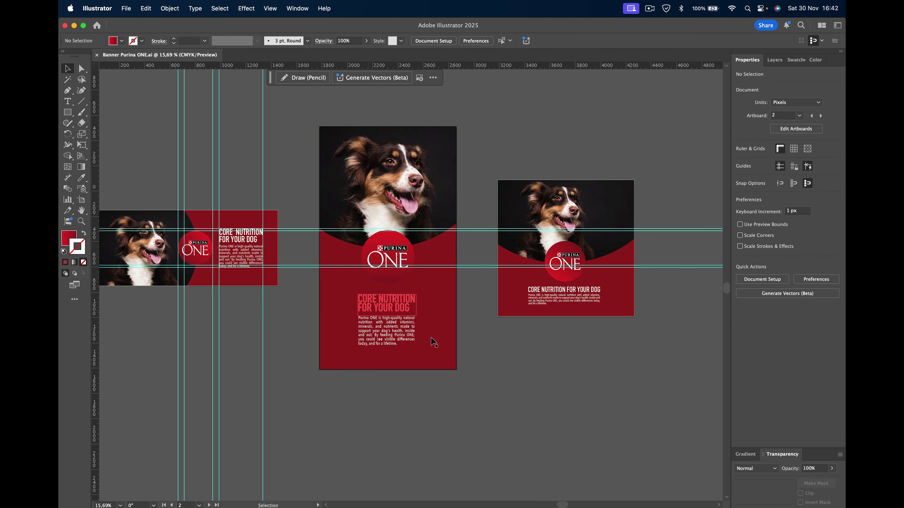
Step: Zoom in on the PURINA logo and select all its checkerboard squares
key("z")
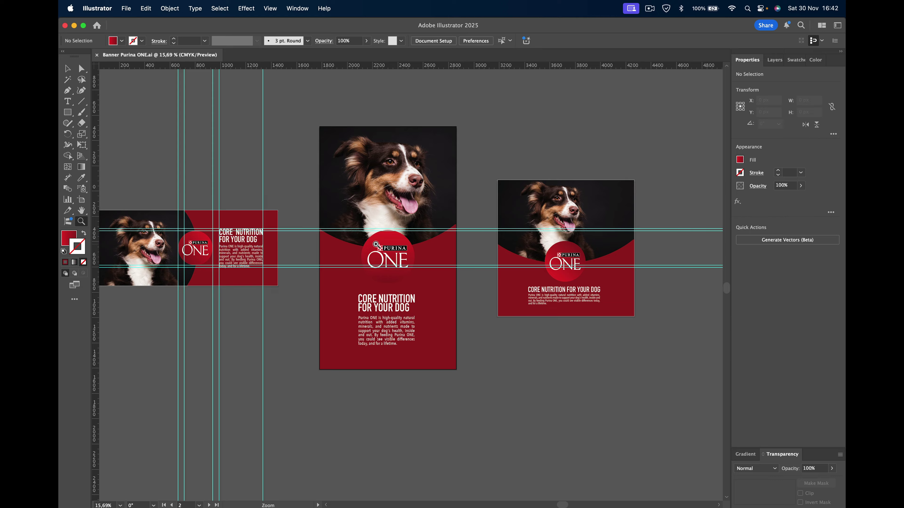
mouse_move(377, 248)
left_mouse_down()
mouse_move(458, 289)
mouse_move(609, 454)
left_mouse_up()
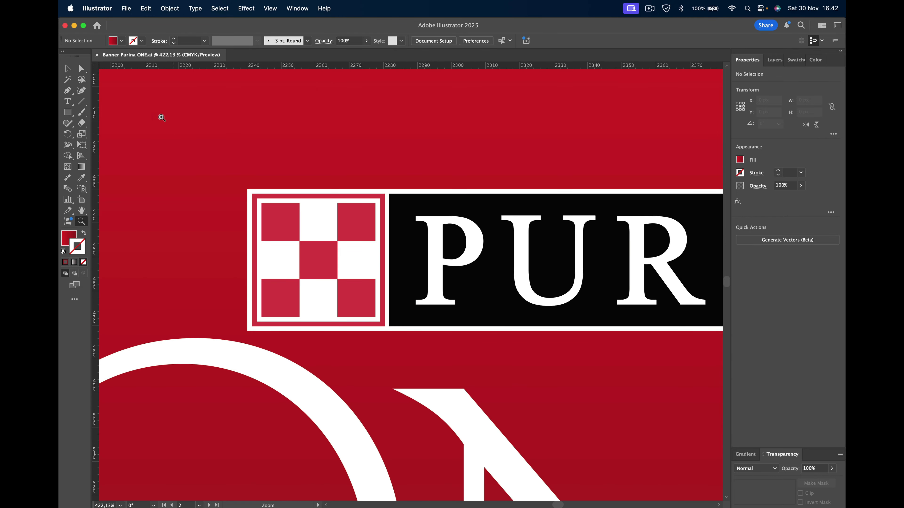
key("v")
double_click(322, 250)
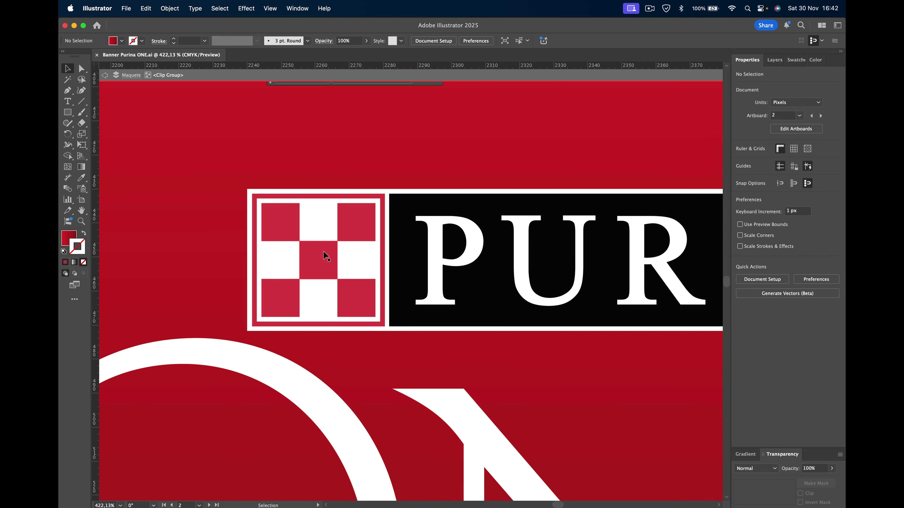
left_click(325, 253)
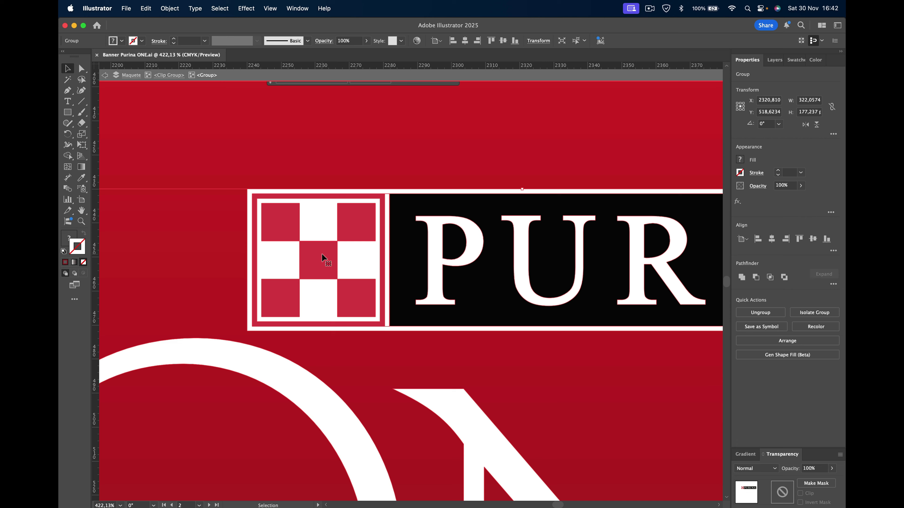
double_click(321, 253)
left_click(350, 227, "shift")
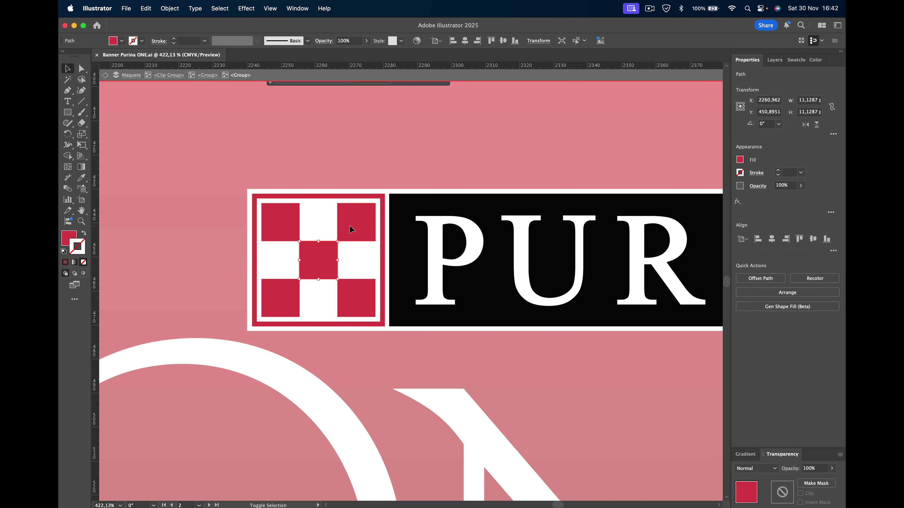
left_click(286, 230, "shift")
left_click(288, 305, "shift")
left_click(357, 299, "shift")
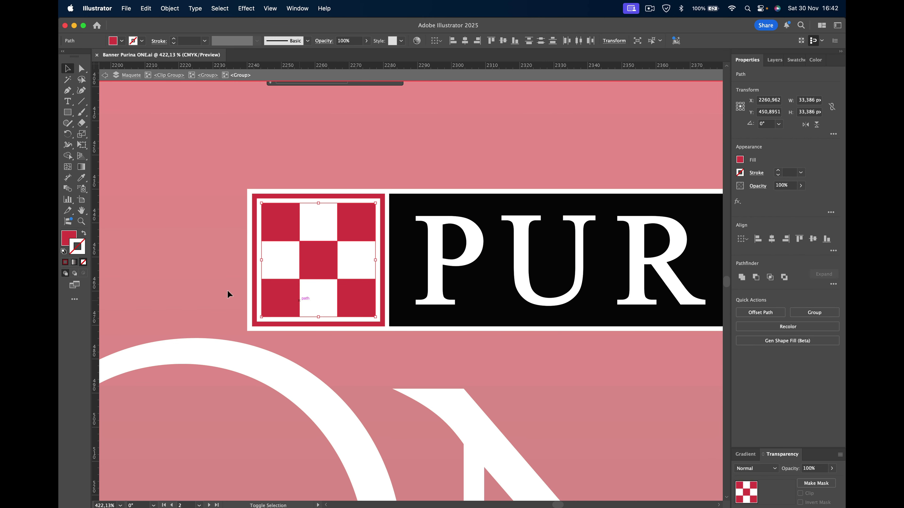
Step: Set the checkerboard squares' fill to bright red #F40622
double_click(70, 236)
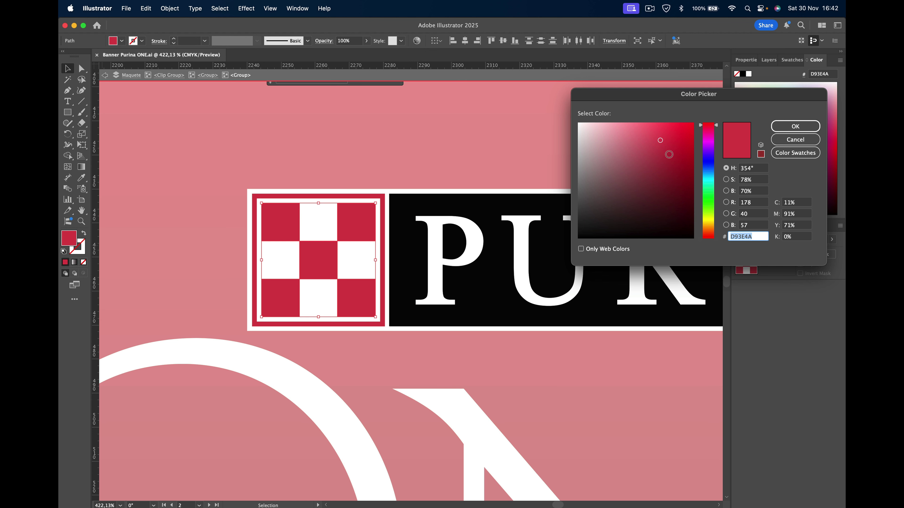
left_click_drag(668, 154, 691, 128)
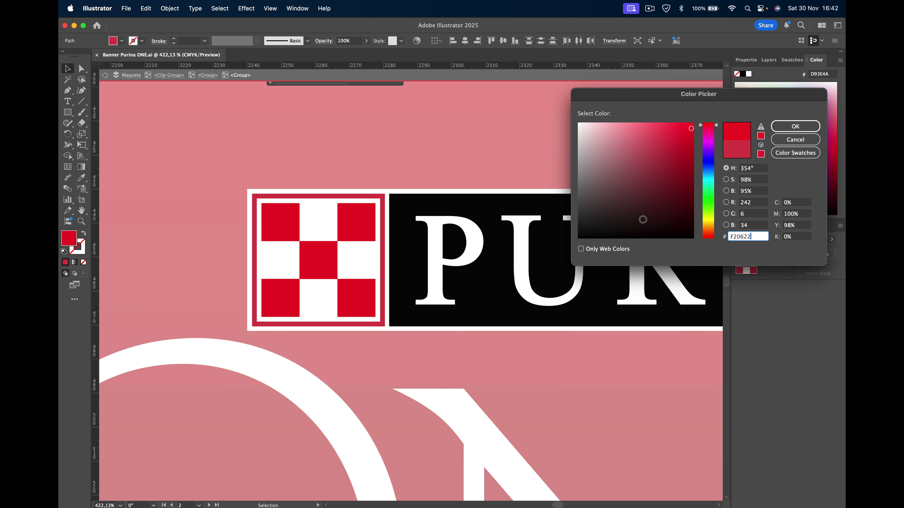
left_click(710, 205)
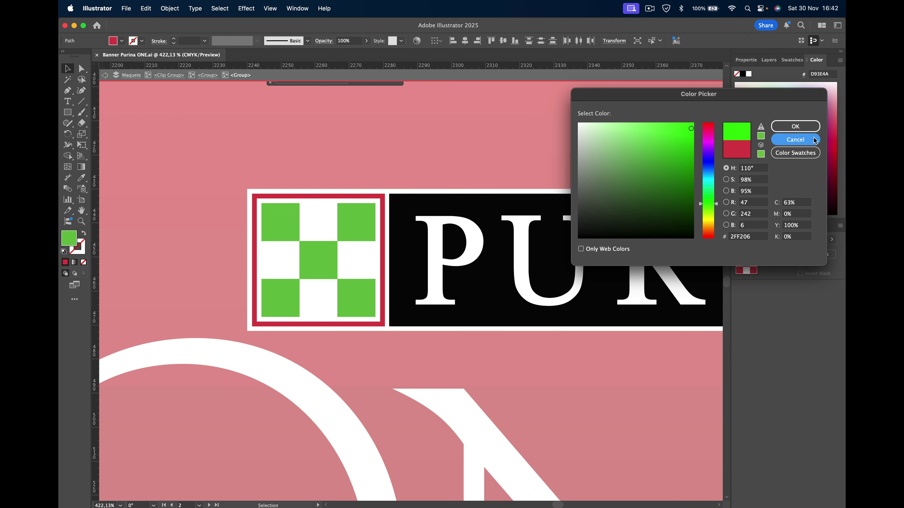
left_click(795, 139)
double_click(69, 244)
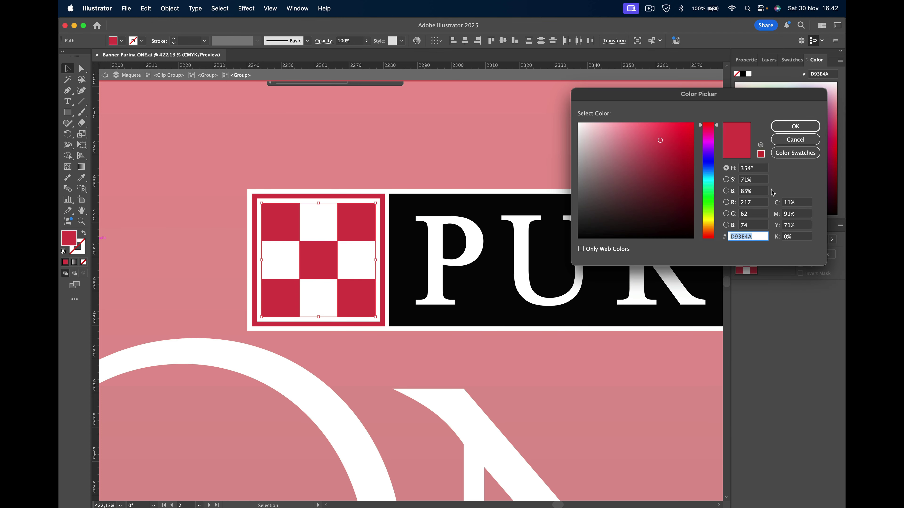
type("F40622")
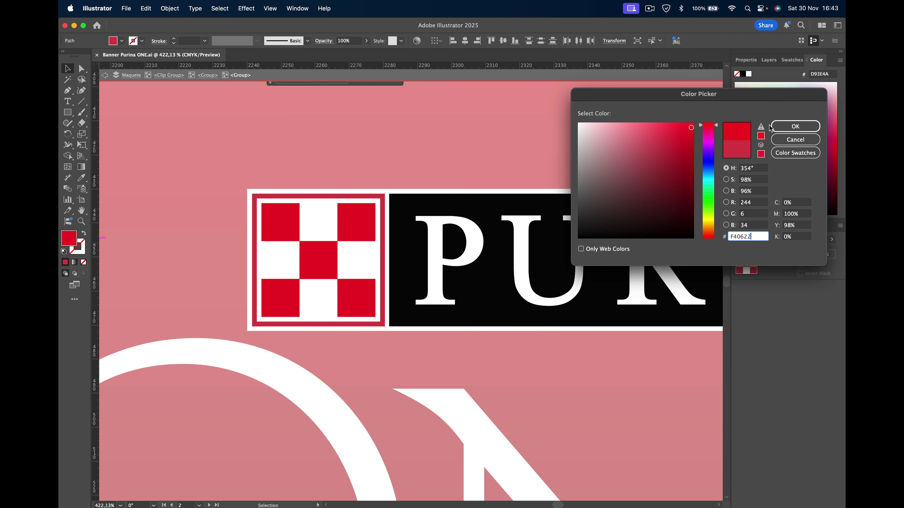
left_click(773, 127)
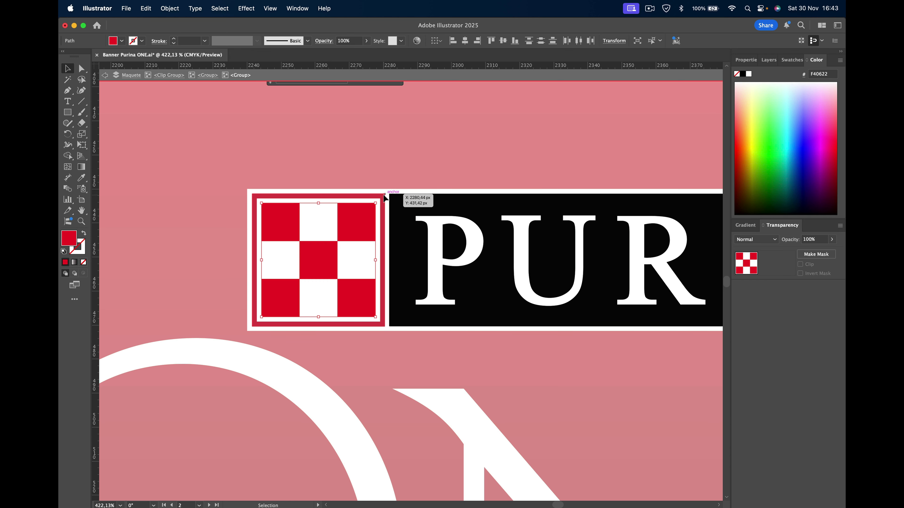
Step: Apply the same red to the surrounding frame with the Eyedropper
left_click(384, 195)
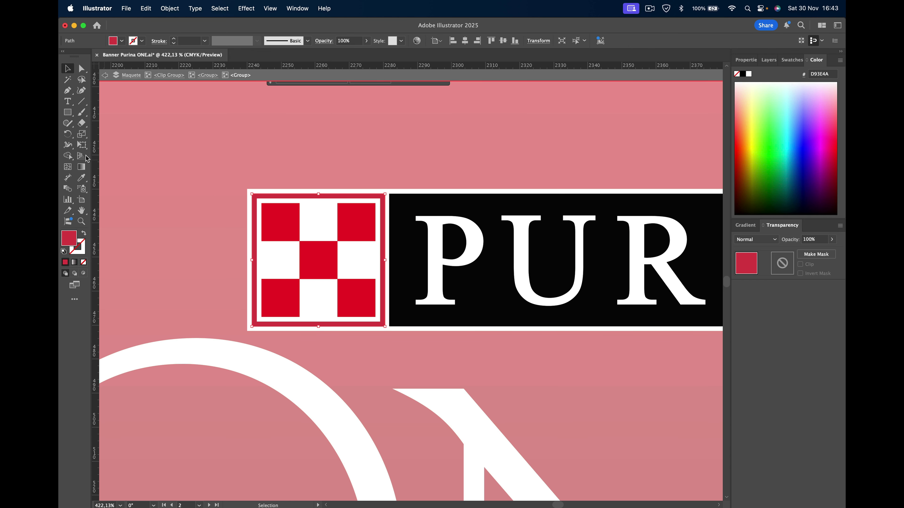
left_click(82, 177)
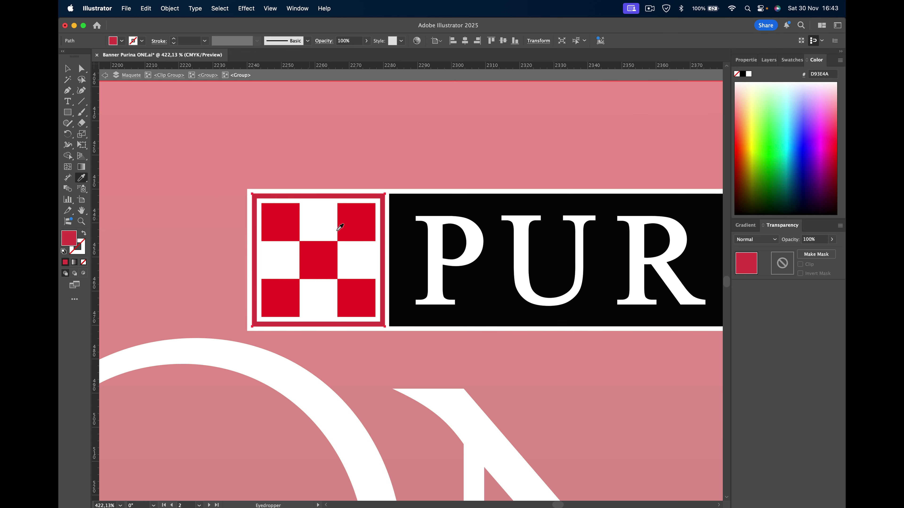
left_click(285, 223)
Step: Exit isolation mode on the logo
left_click(67, 70)
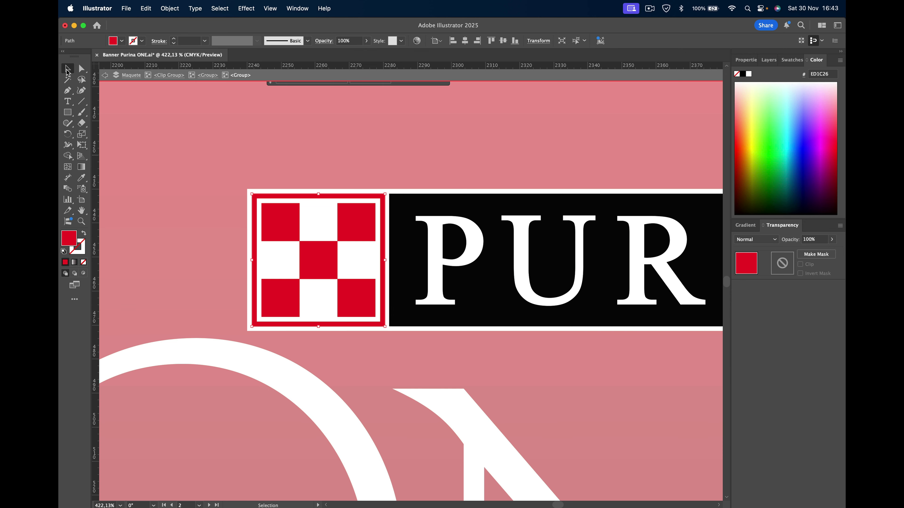
scroll(418, 239, "down", 3)
scroll(418, 242, "down", 3)
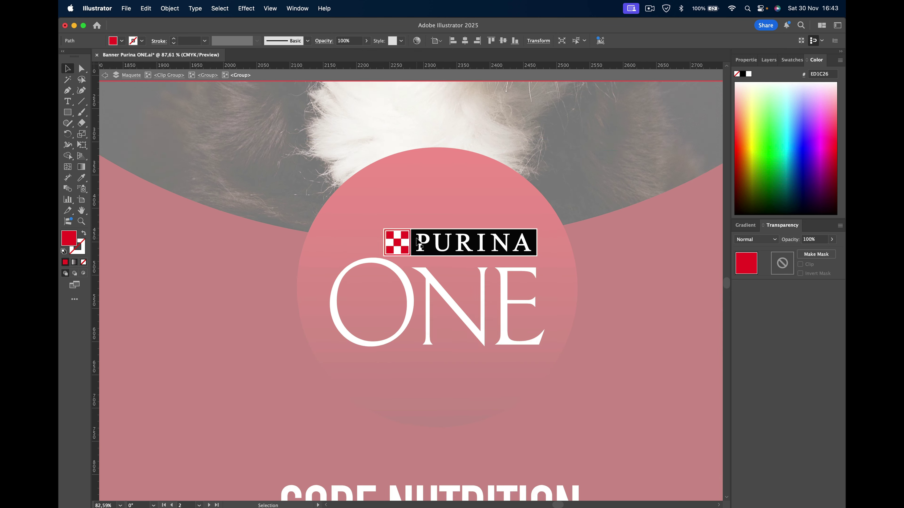
scroll(418, 242, "down", 1)
double_click(121, 135)
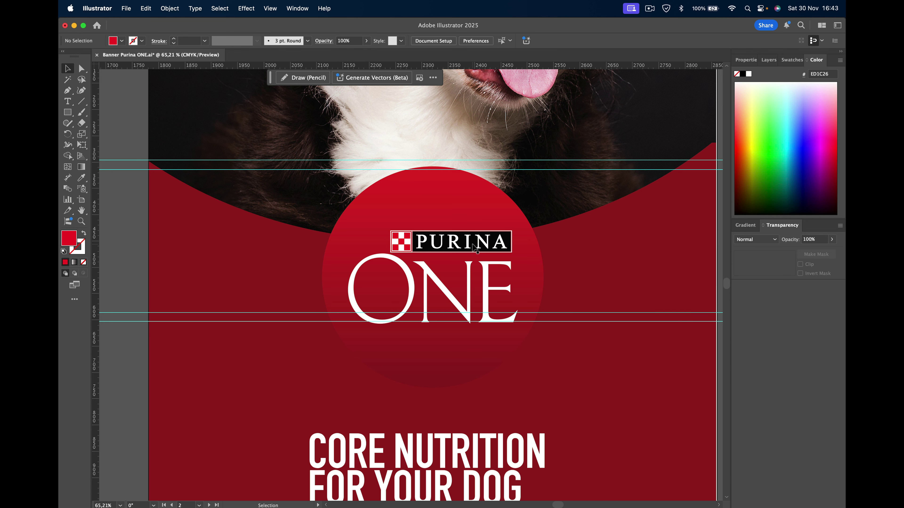
Step: Pan back to view all three banners and bring up the File menu
scroll(475, 248, "left", 5)
scroll(475, 249, "left", 5)
scroll(475, 248, "left", 5)
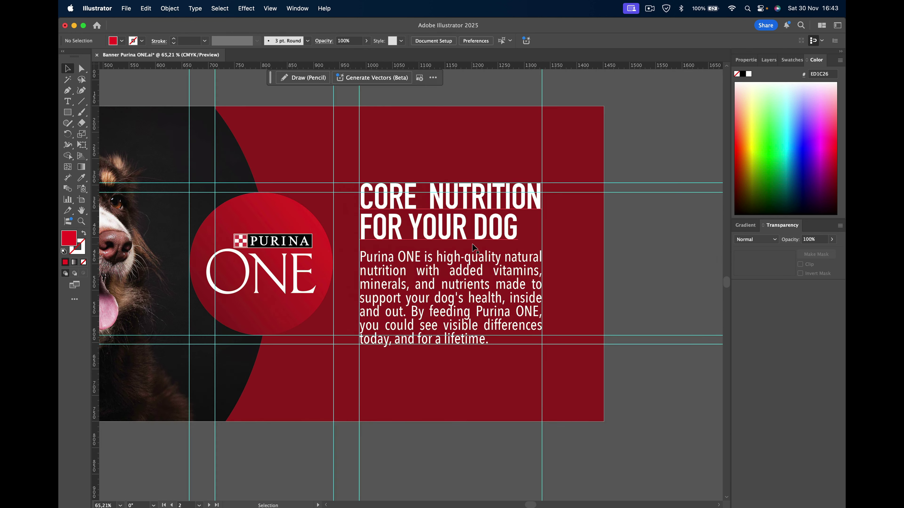
scroll(475, 248, "left", 2)
scroll(377, 240, "up", 5)
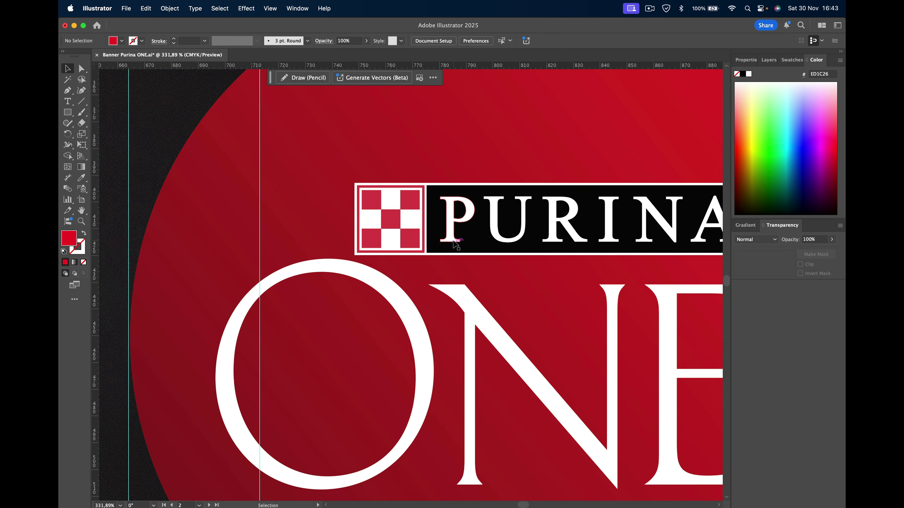
scroll(452, 243, "down", 3)
scroll(452, 243, "down", 3)
scroll(450, 243, "down", 1)
scroll(450, 242, "right", 3)
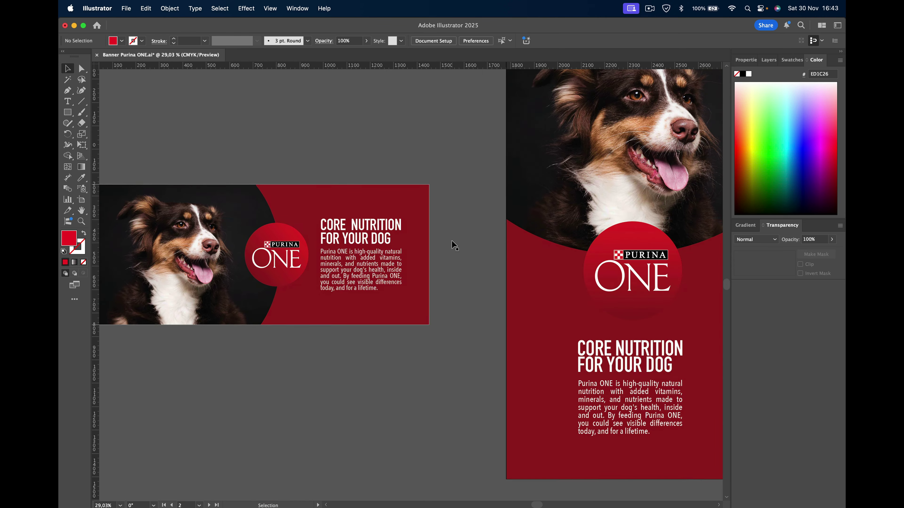
scroll(412, 268, "down", 2)
scroll(409, 269, "right", 3)
scroll(405, 269, "right", 1)
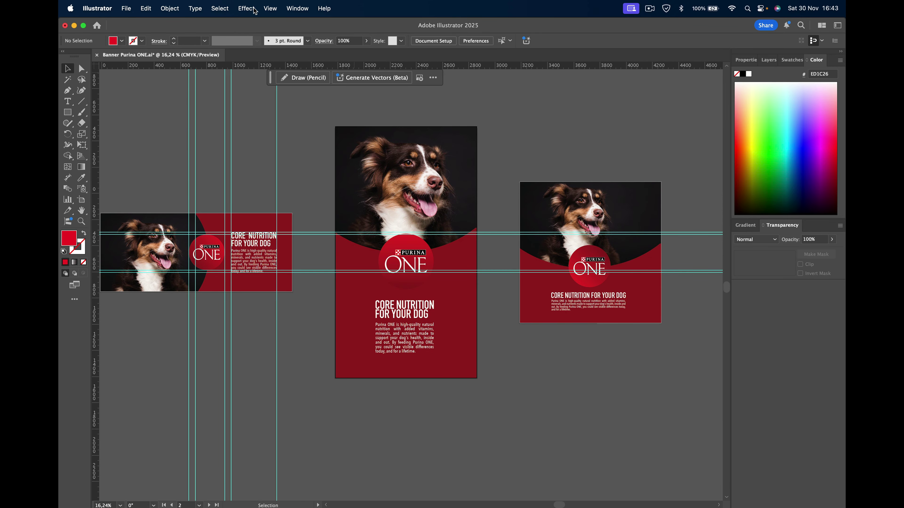
left_click(127, 11)
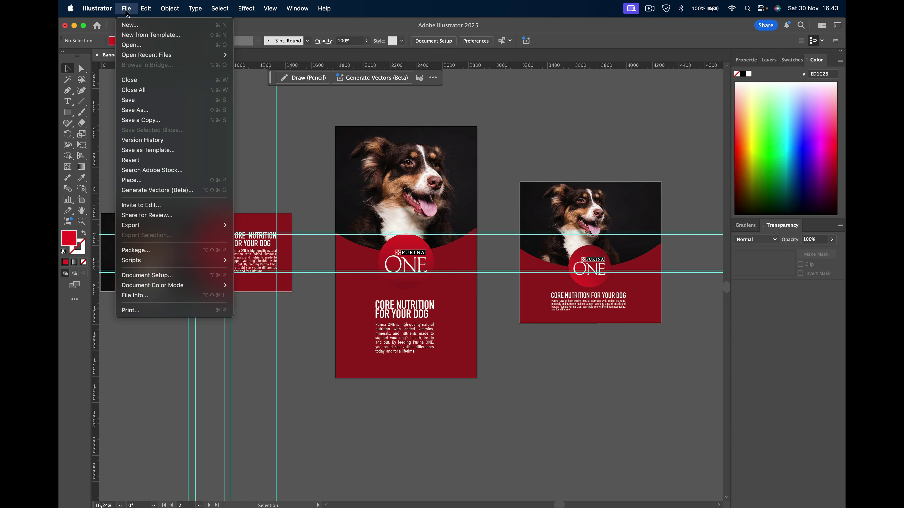
mouse_move(162, 225)
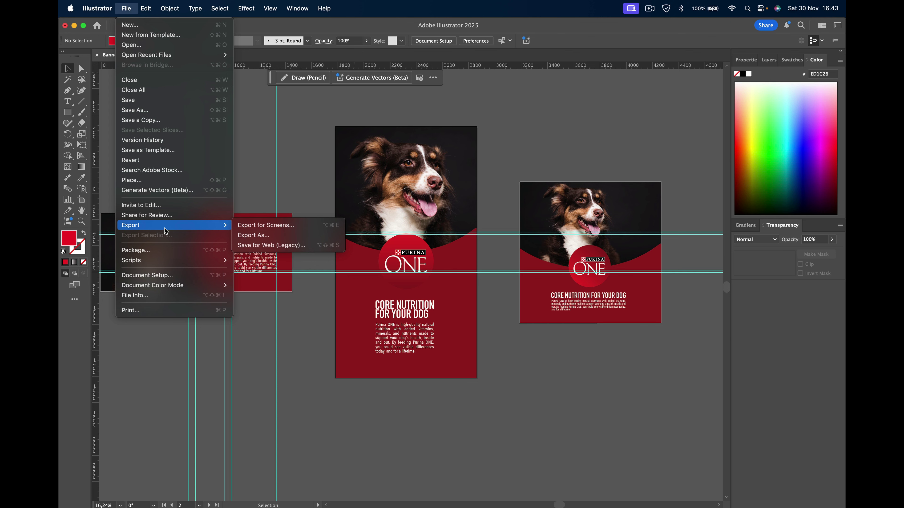
Step: Dismiss the web export preview and set up an Export with PDF as the format
left_click(296, 245)
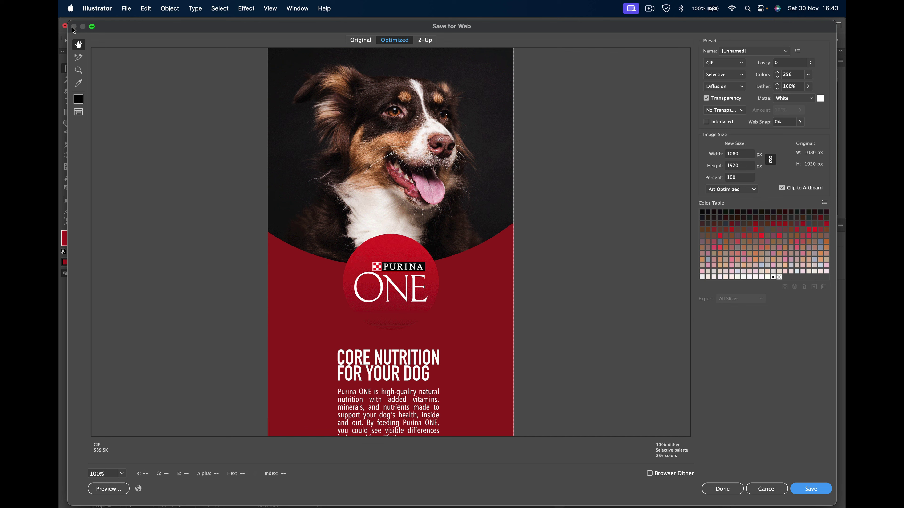
left_click(766, 490)
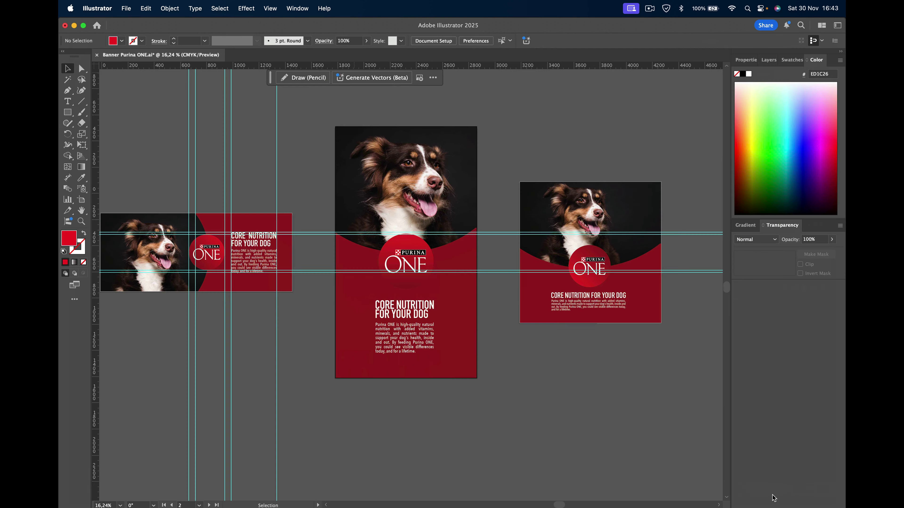
left_click(126, 8)
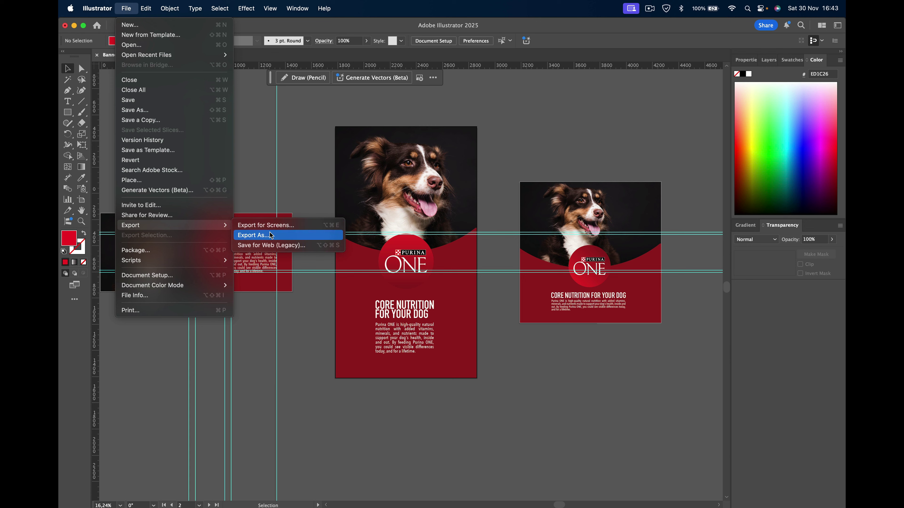
left_click(271, 235)
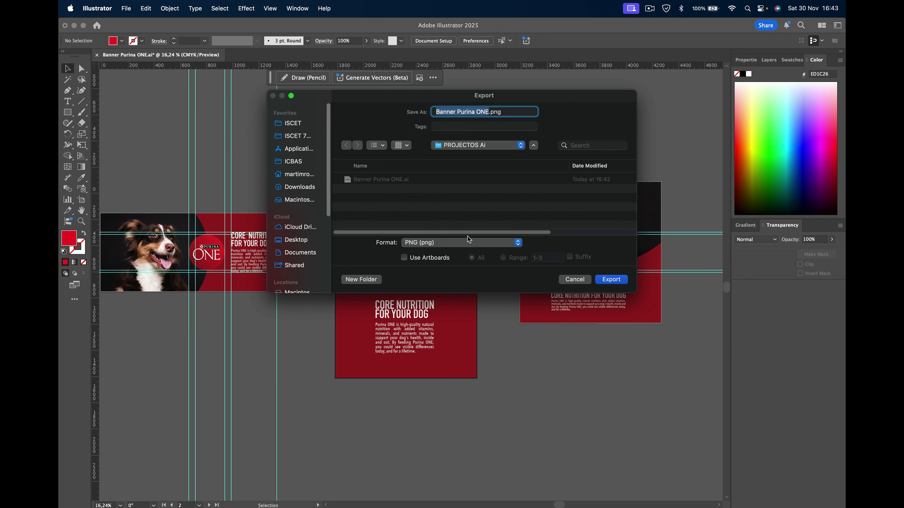
left_click(469, 242)
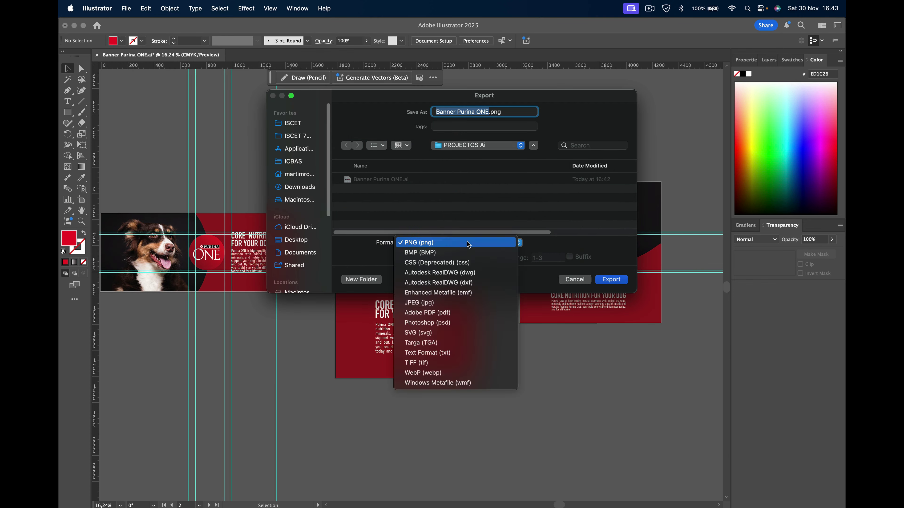
left_click(475, 312)
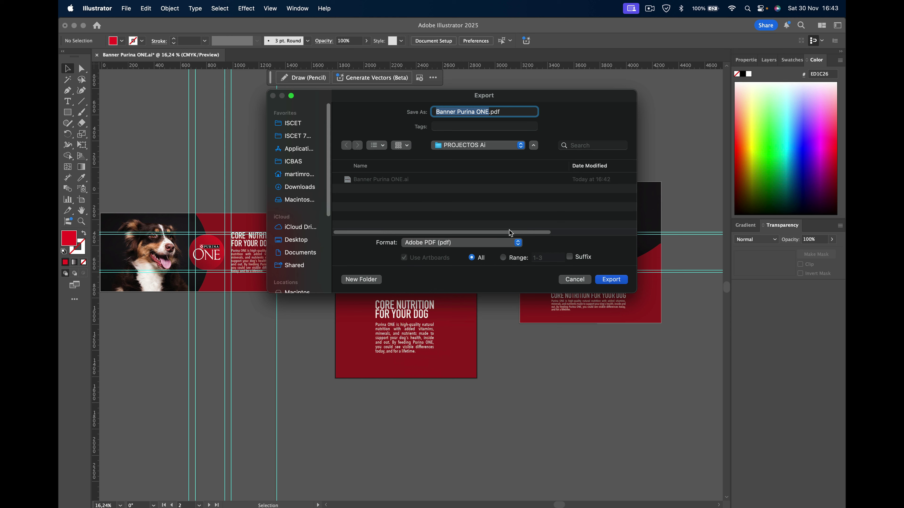
left_click(608, 279)
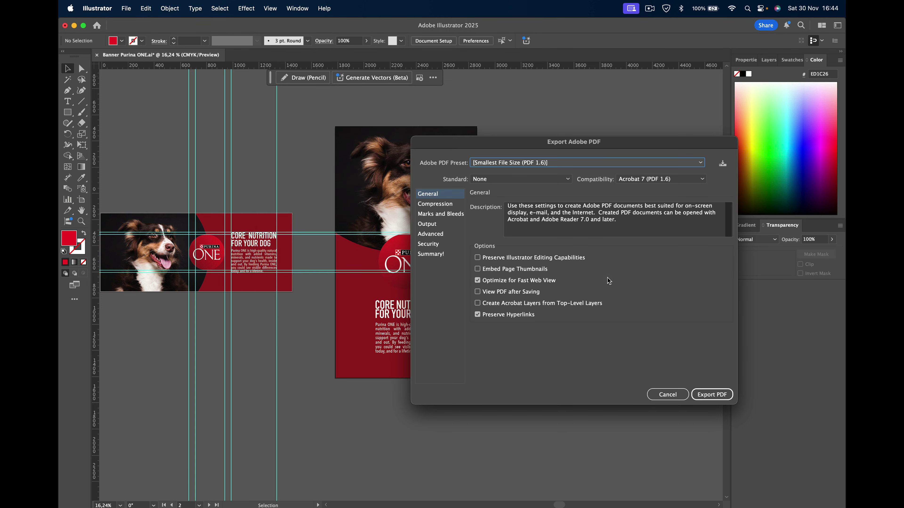
Step: Choose the [High Quality Print] preset and export the PDF
left_click_drag(595, 146, 411, 130)
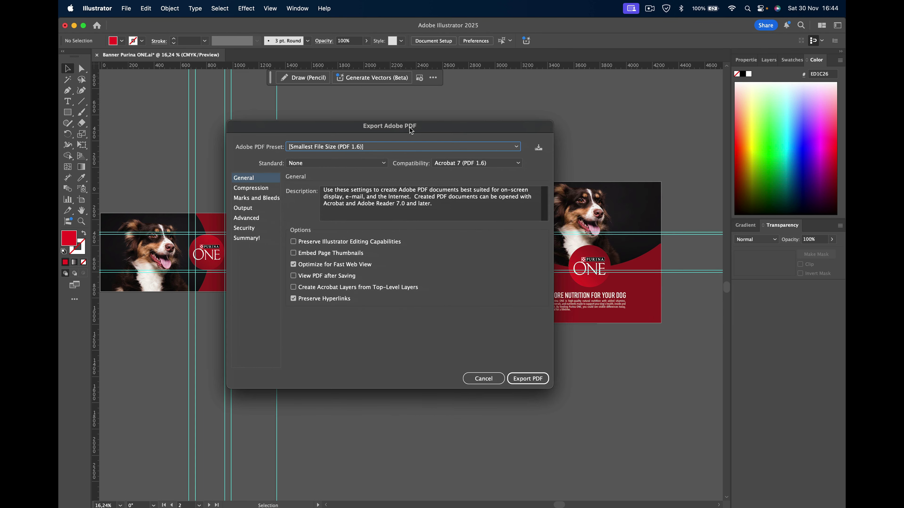
left_click(390, 147)
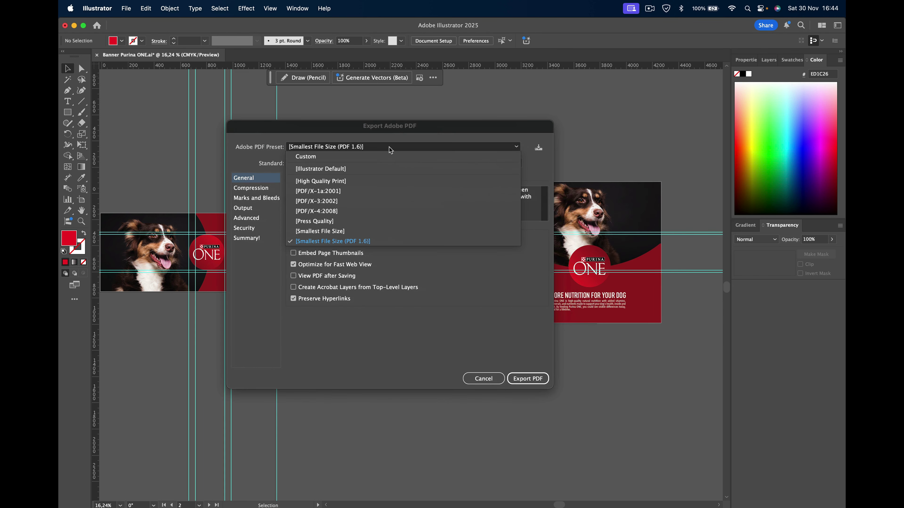
left_click(381, 180)
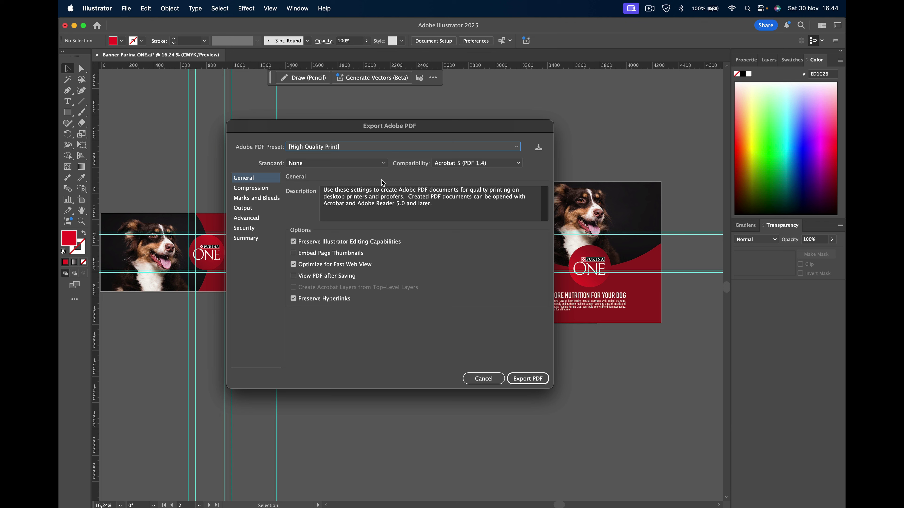
left_click(540, 378)
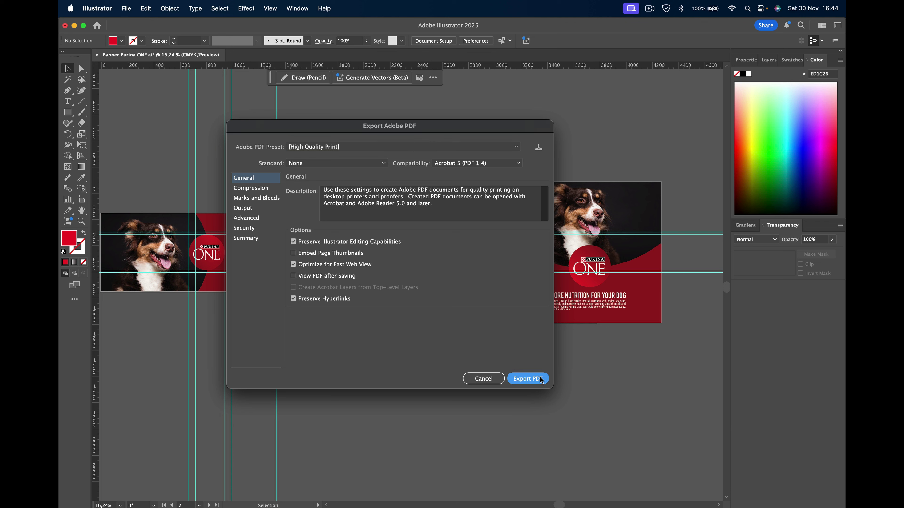
left_click(540, 378)
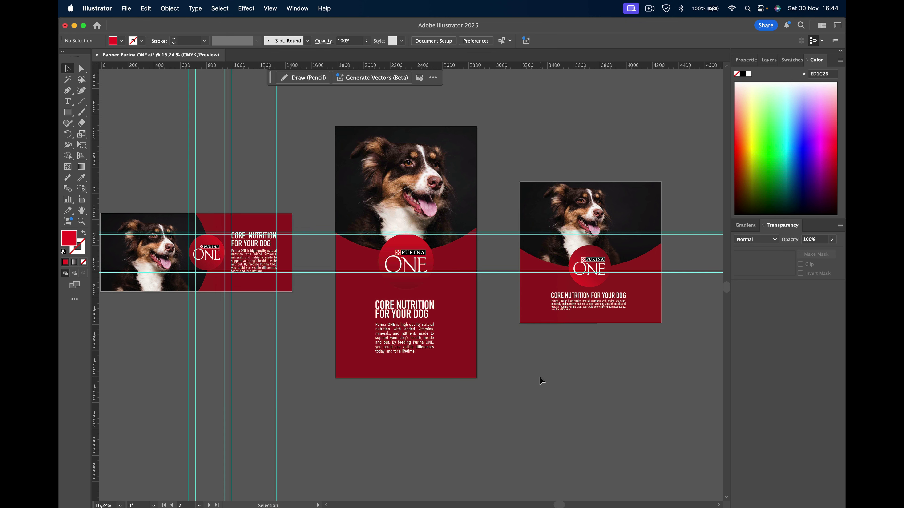
Step: Open Banner Purina ONE.pdf from Desktop > Anuncio Purina ONE > PROJECTOS Ai in Finder
left_click(141, 485)
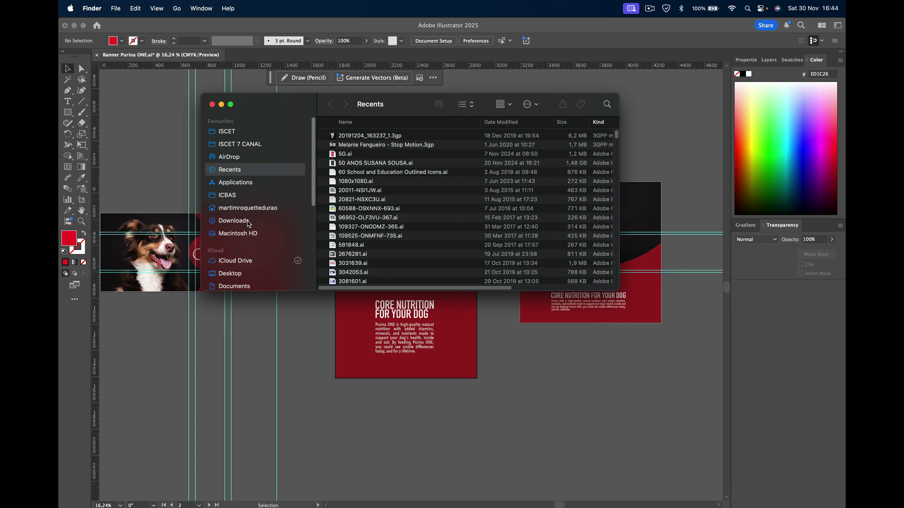
left_click(249, 274)
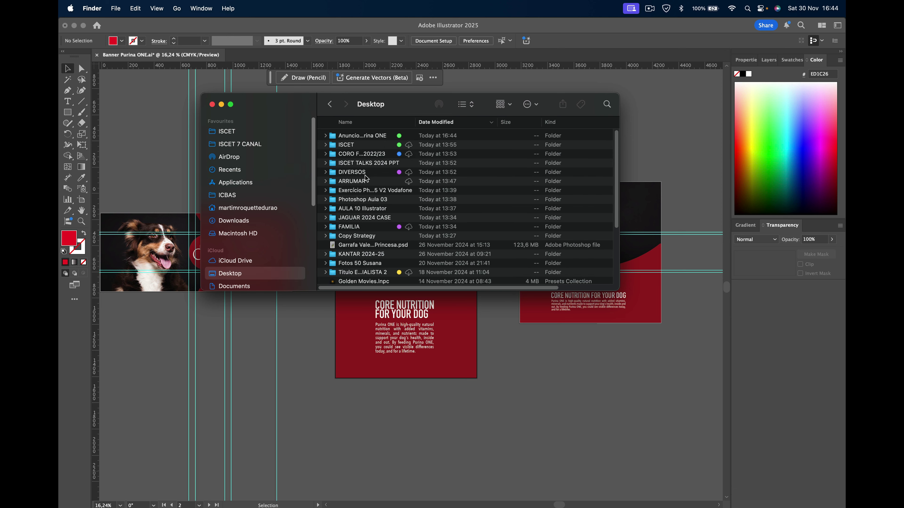
double_click(370, 136)
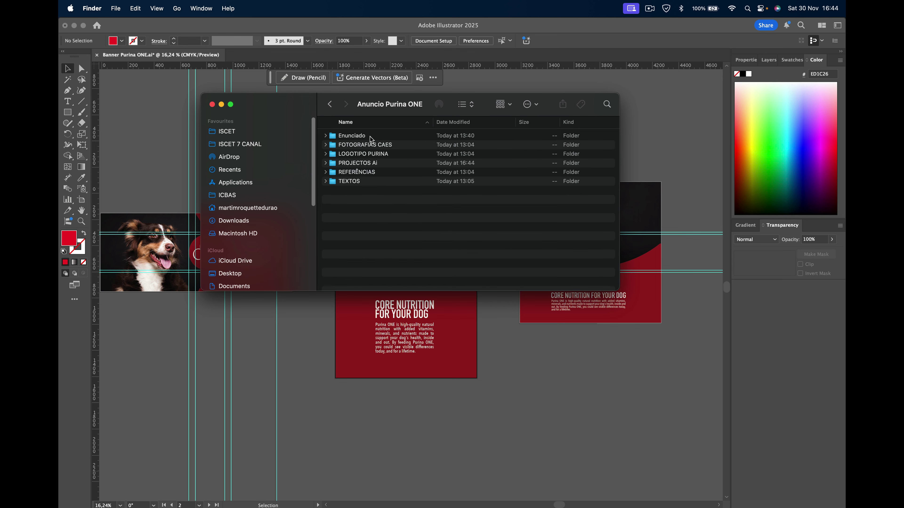
double_click(372, 164)
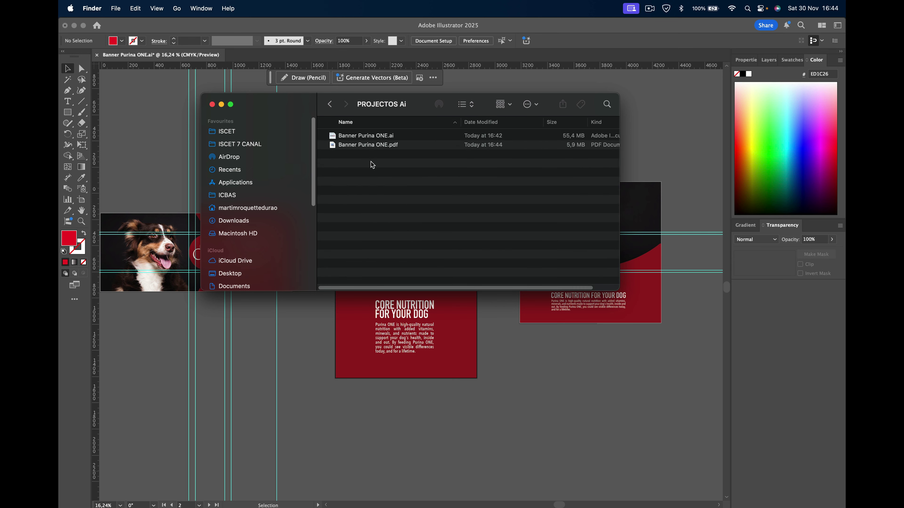
left_click(390, 147)
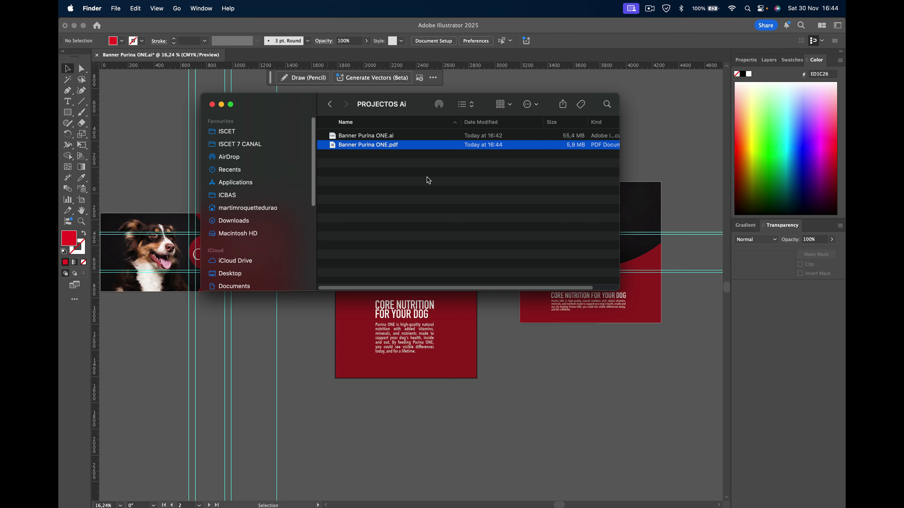
double_click(403, 146)
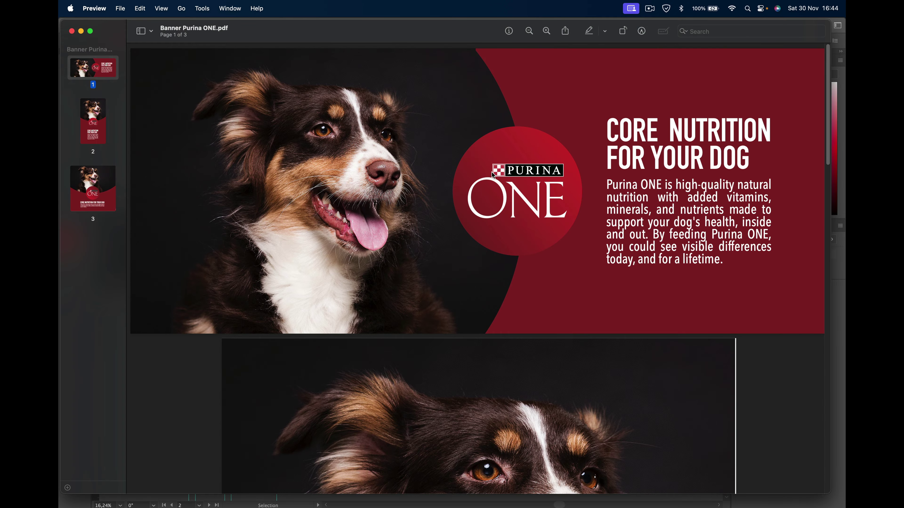
Step: Scroll through all three PDF pages in Preview, return to page 1, and minimize the window
scroll(483, 173, "down", 5)
scroll(482, 172, "down", 10)
scroll(482, 172, "down", 4)
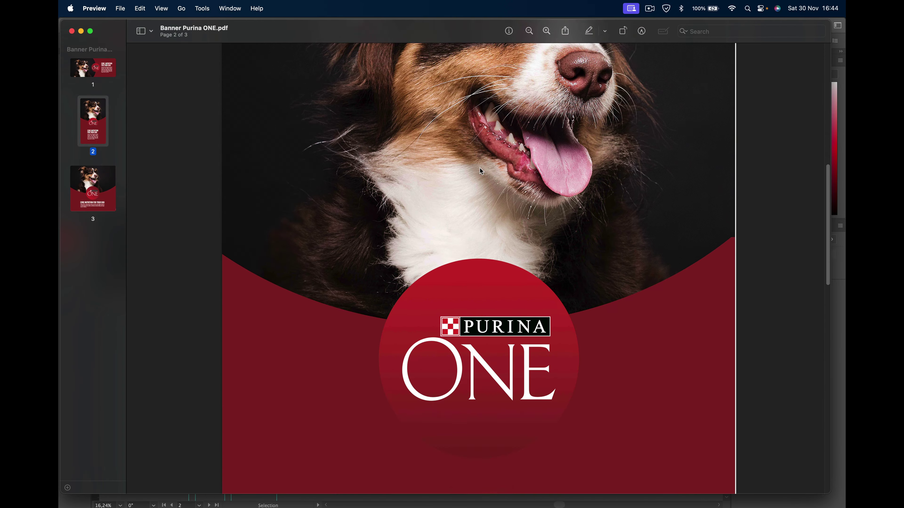
scroll(482, 171, "down", 1)
scroll(482, 172, "down", 3)
scroll(482, 172, "down", 6)
scroll(481, 171, "down", 7)
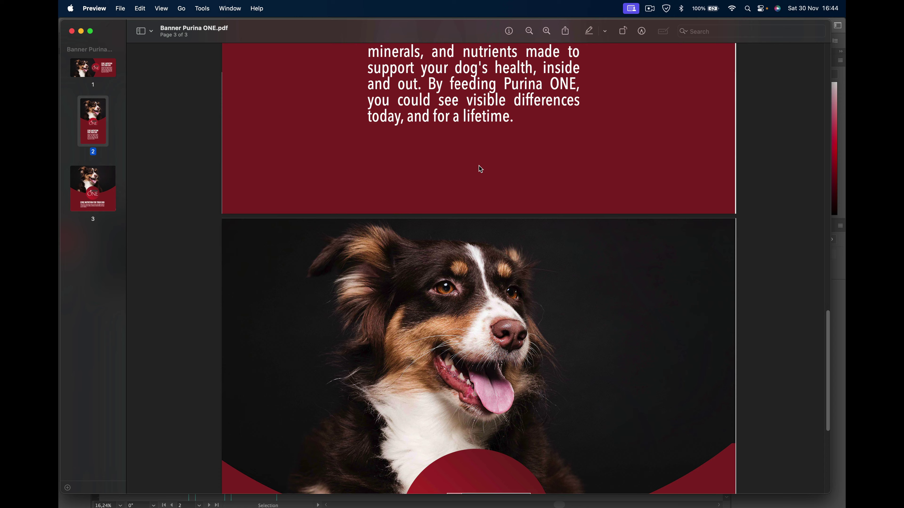
scroll(481, 169, "down", 5)
scroll(471, 157, "up", 5)
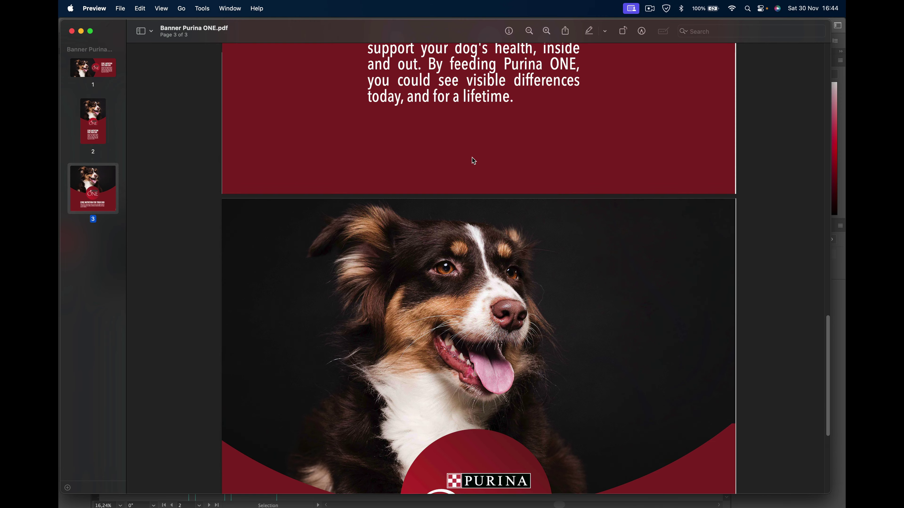
scroll(472, 157, "up", 4)
scroll(472, 158, "up", 4)
scroll(472, 157, "up", 4)
scroll(473, 158, "up", 5)
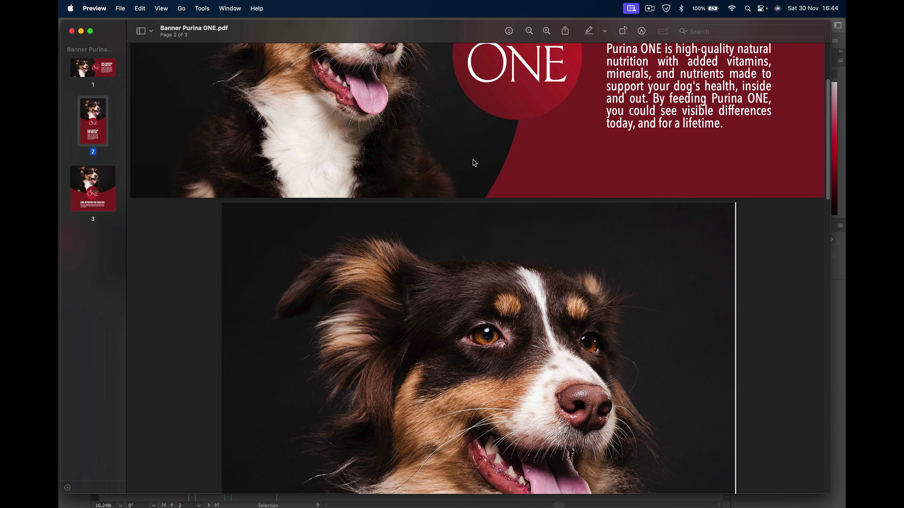
scroll(474, 159, "up", 4)
left_click(82, 31)
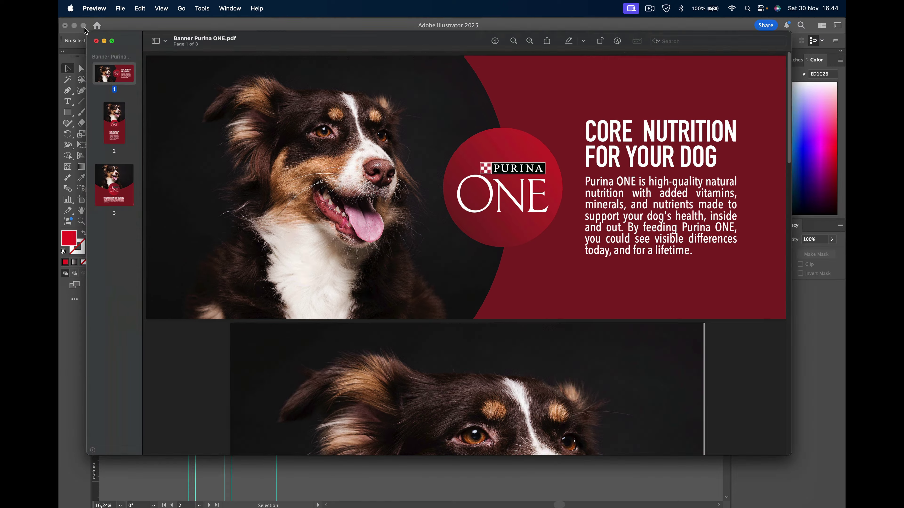
Step: Open Banner Purina ONE.pdf in Adobe Illustrator 2025 and enter the centre artboard's clip group
right_click(396, 146)
mouse_move(436, 158)
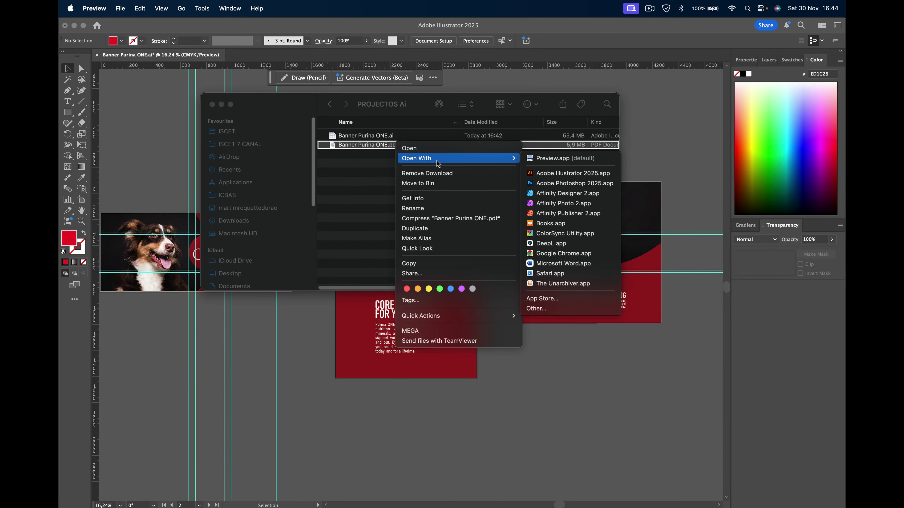
left_click(586, 175)
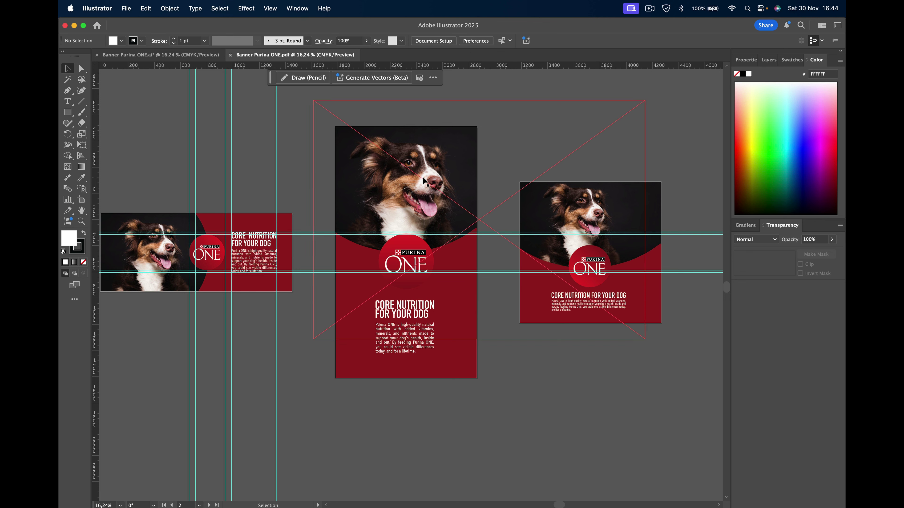
left_click(418, 214)
double_click(417, 240)
left_click(418, 243)
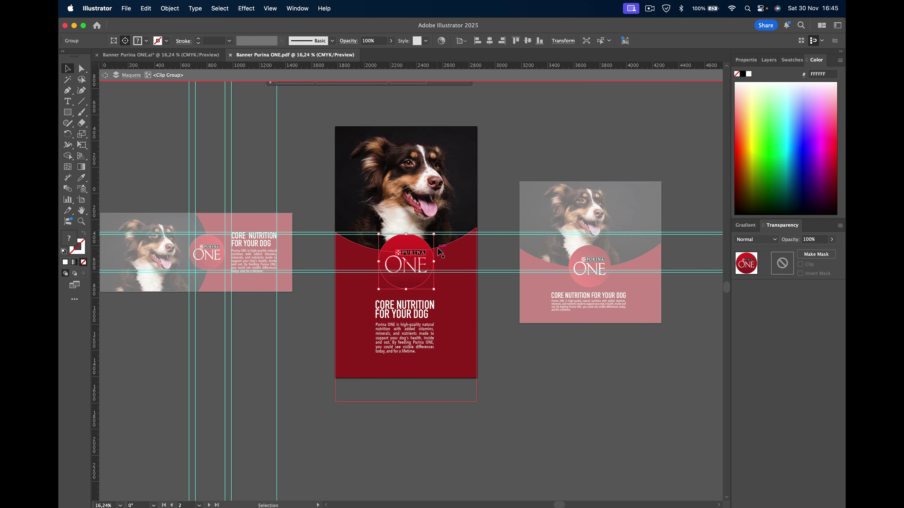
Step: Highlight the body paragraph in text-editing mode to confirm it is still live, editable text
left_click(428, 305)
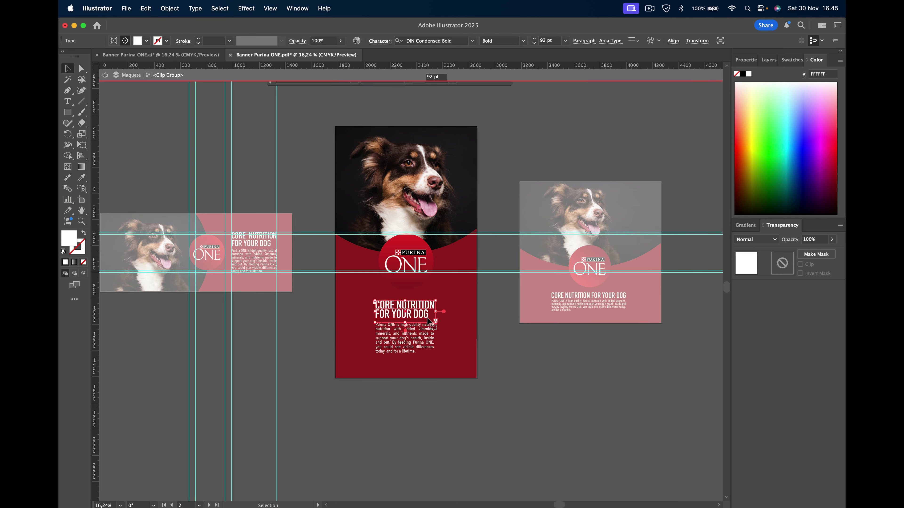
left_click(404, 338)
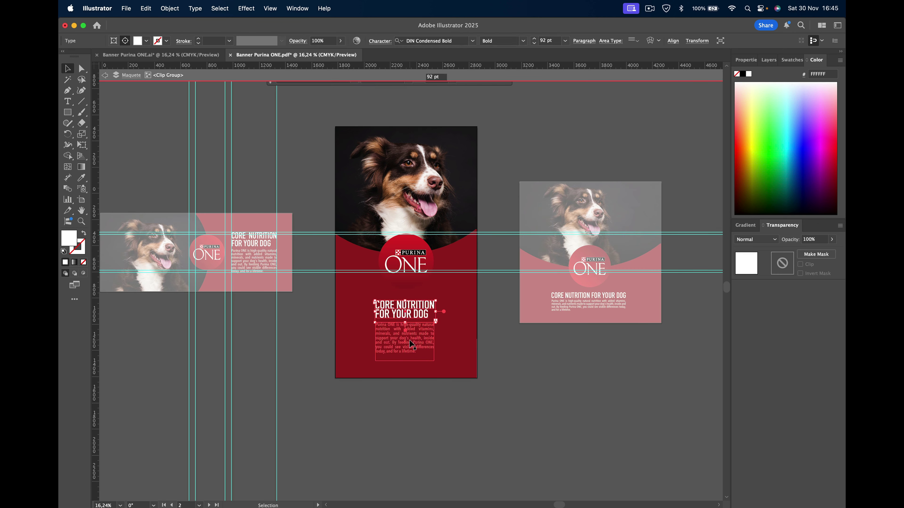
left_click(746, 59)
double_click(394, 336)
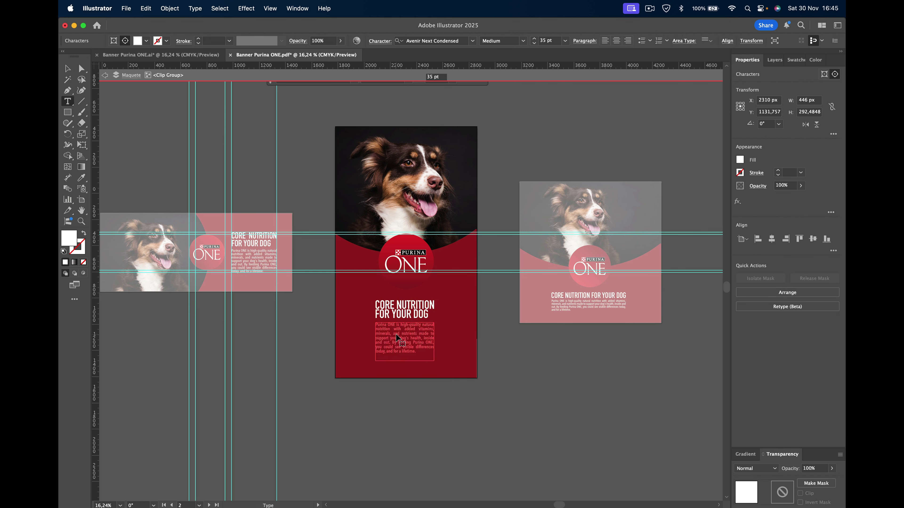
key("shift+Up")
key("shift+Home")
left_click_drag(395, 325, 420, 356)
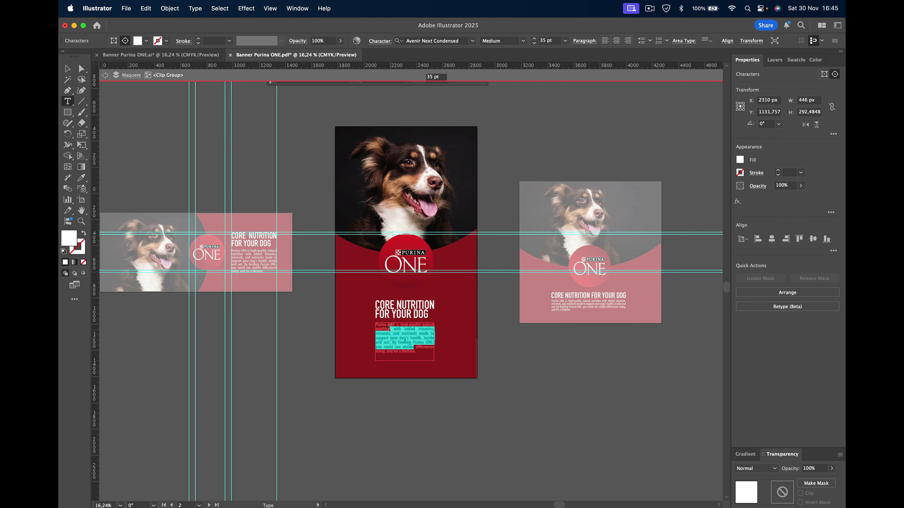
left_click(434, 343)
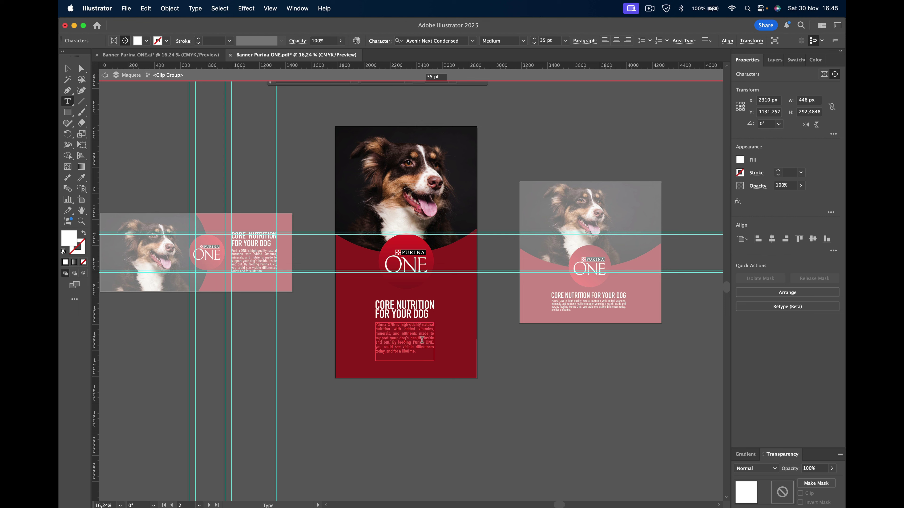
left_click(69, 68)
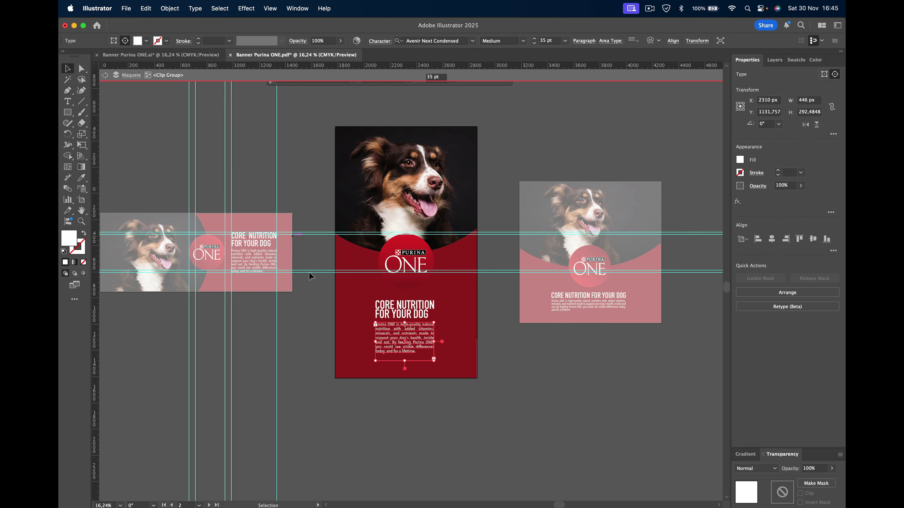
Step: Check the CORE NUTRITION FOR YOUR DOG heading, then close the PDF via the save prompt
left_click(401, 307)
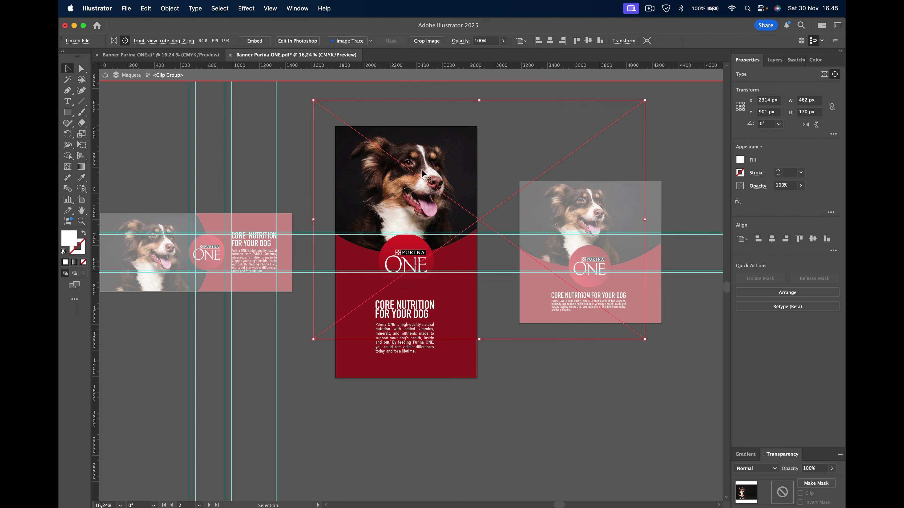
left_click(250, 124)
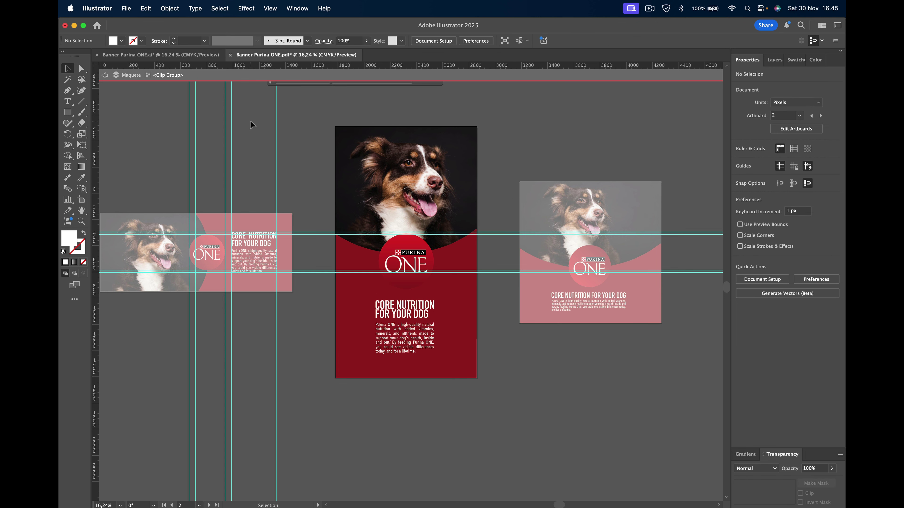
left_click(230, 55)
left_click(471, 289)
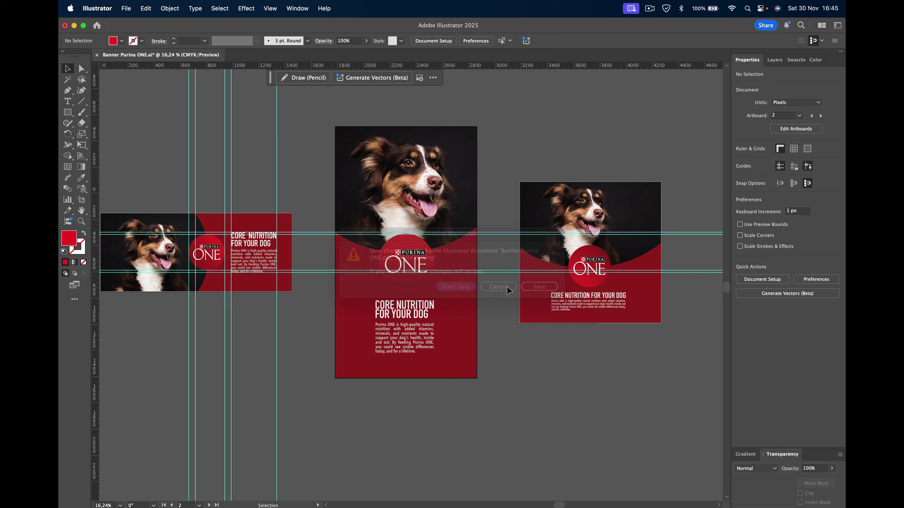
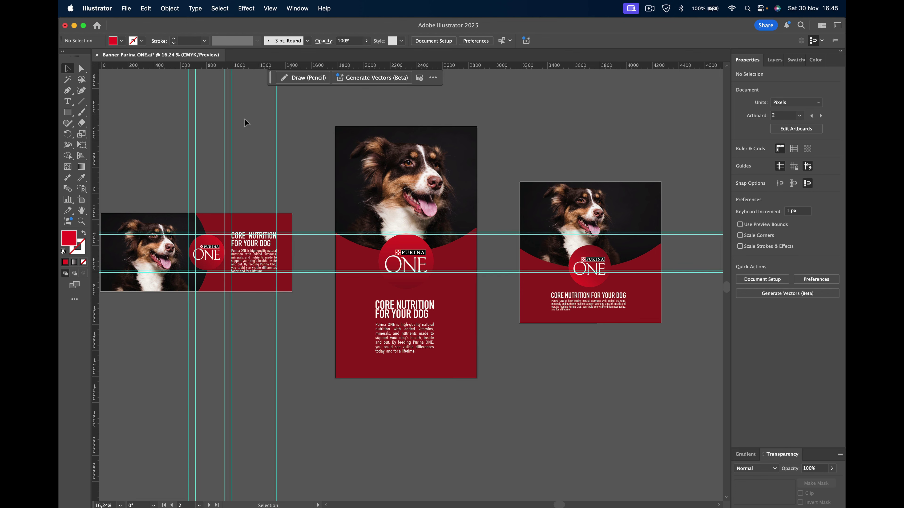
Step: Bring Finder forward and open the REFERÊNCIAS folder under Anuncio Purina ONE
left_click_drag(242, 129, 369, 192)
key("ctrl+Up")
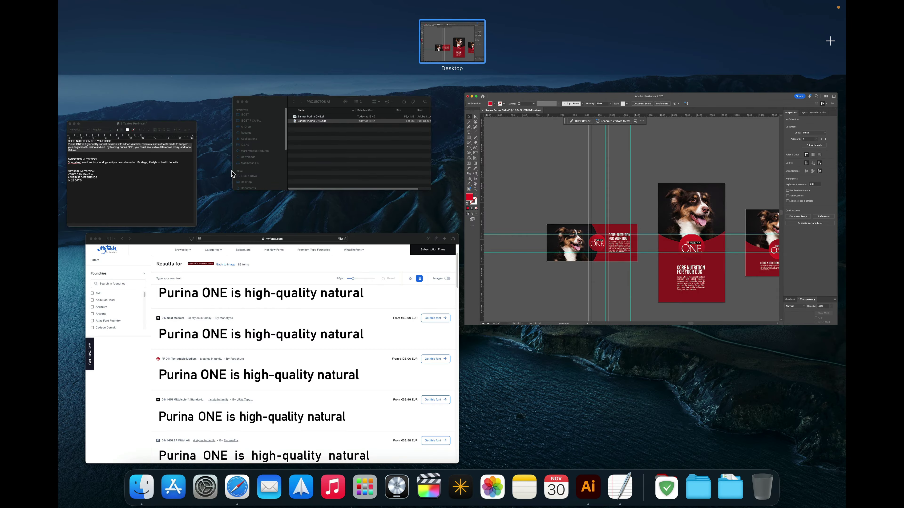
left_click(308, 143)
left_click(329, 104)
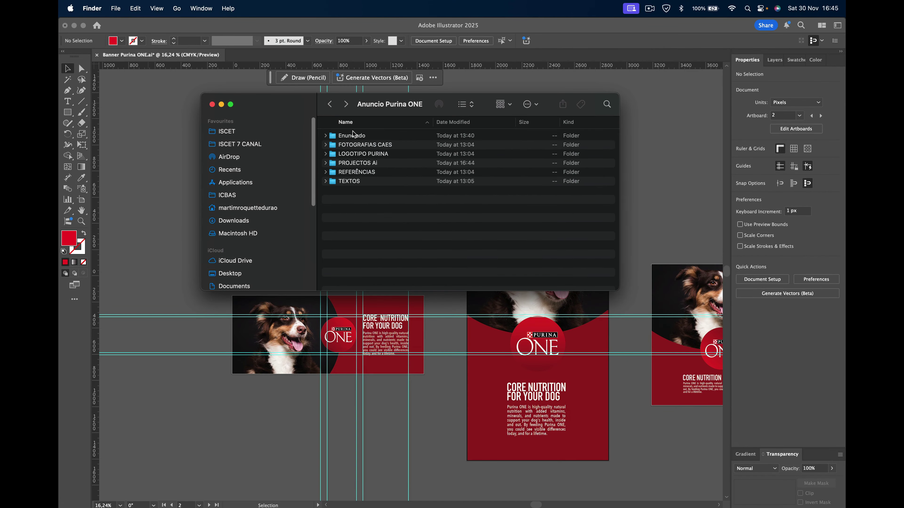
double_click(356, 172)
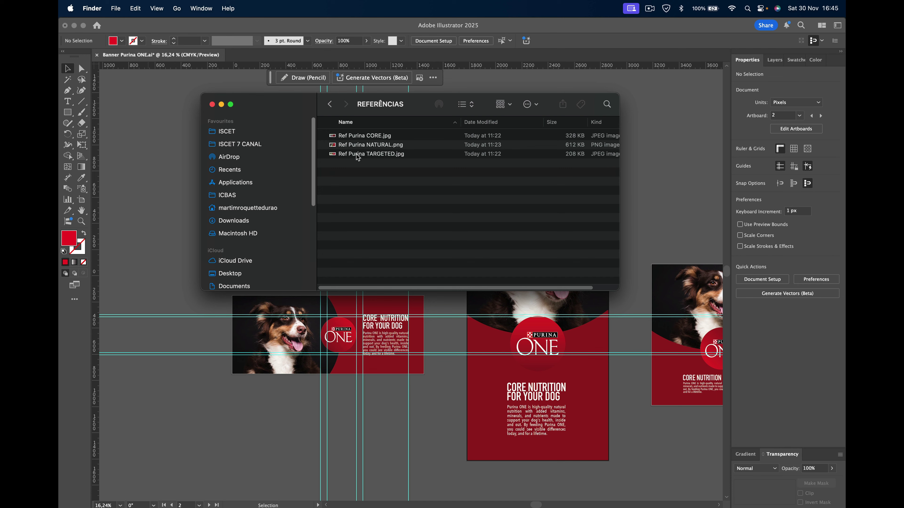
Step: Preview the references and place Ref Purina NATURAL.png onto the Illustrator canvas
left_click(360, 135)
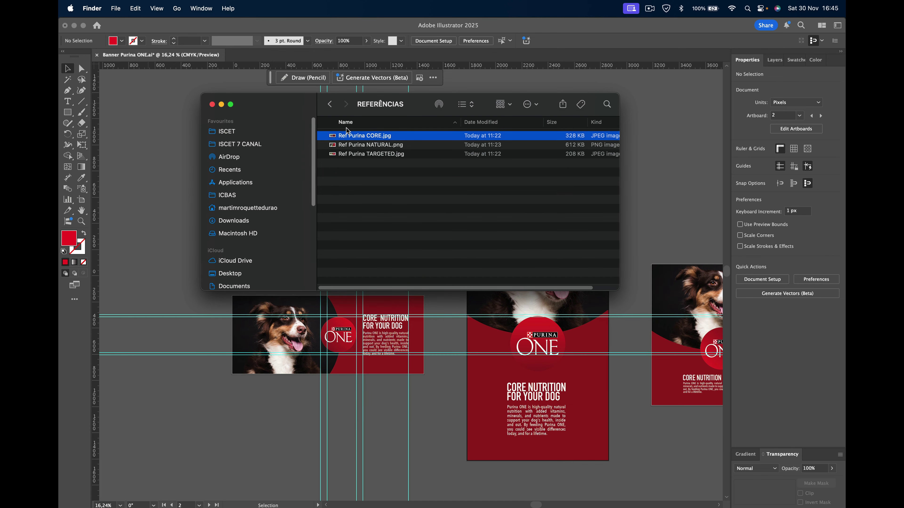
key("Down")
key("space")
key("space")
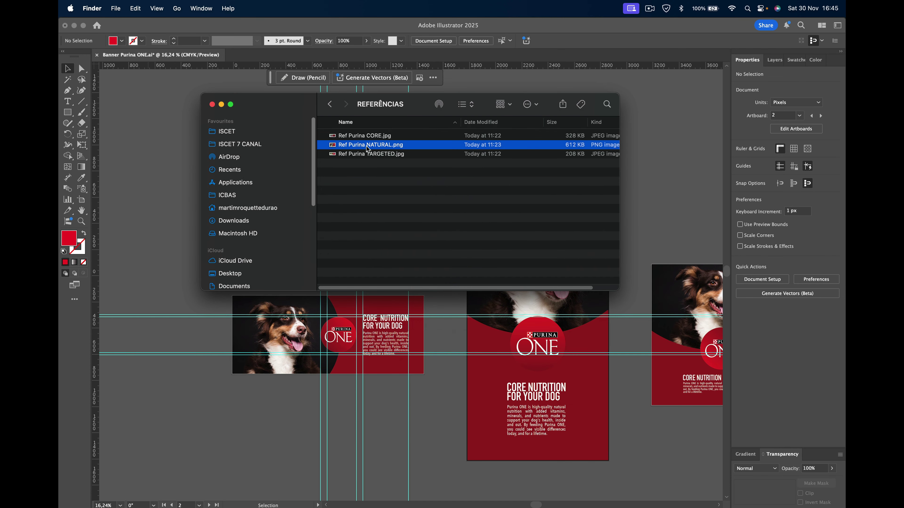
left_click_drag(368, 149, 186, 196)
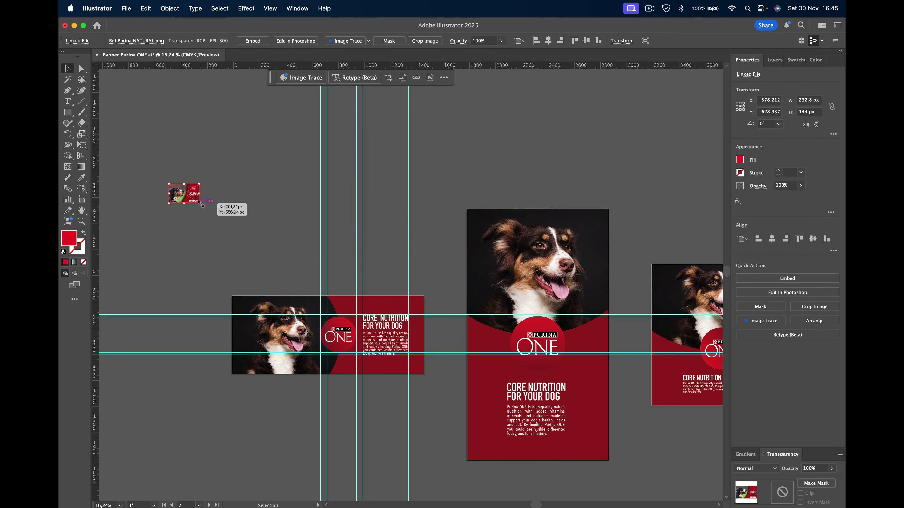
Step: Enlarge the placed NATURAL reference to about 1307×808 px
left_click_drag(200, 203, 383, 252)
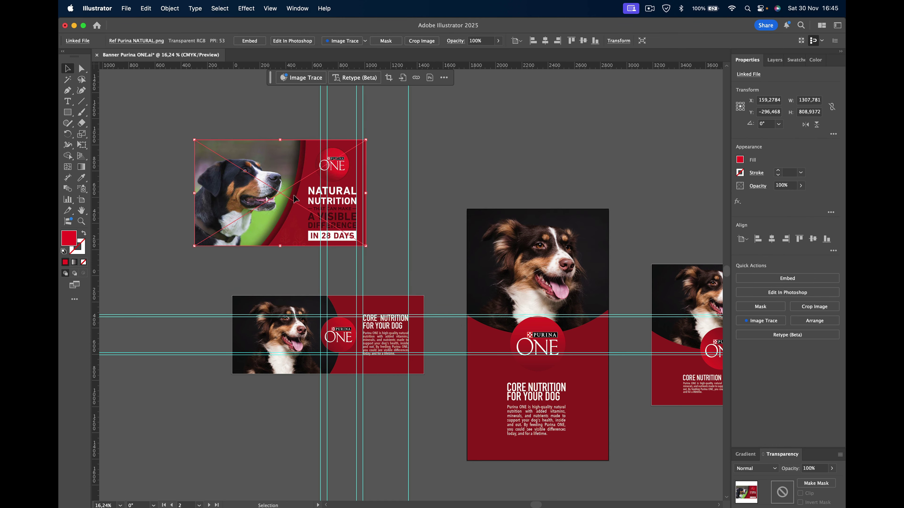
scroll(295, 198, "up", 3)
scroll(296, 199, "up", 2)
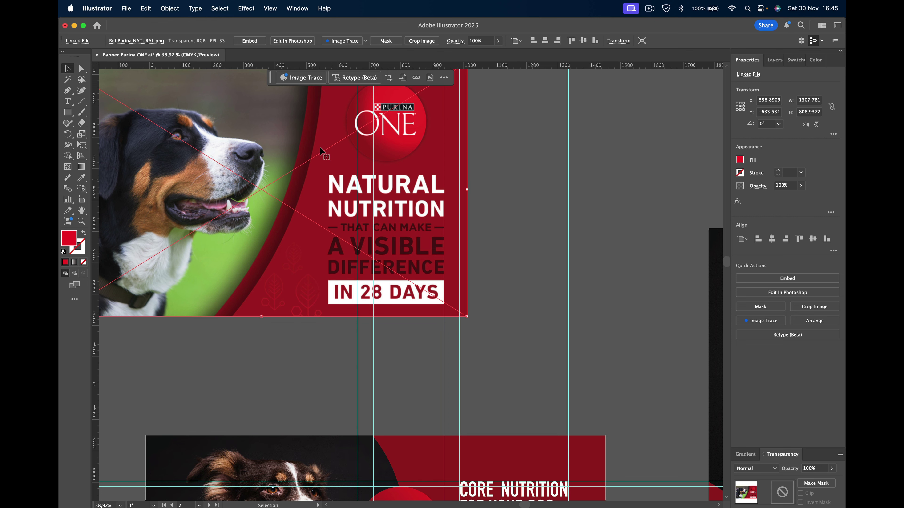
mouse_move(305, 206)
left_mouse_down()
mouse_move(249, 343)
mouse_move(292, 323)
left_mouse_up()
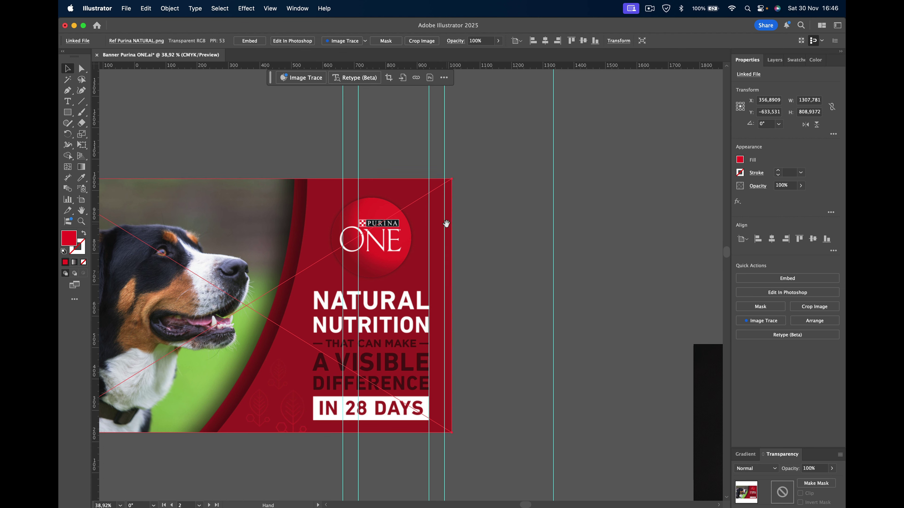
Step: Move the NATURAL reference higher, above the existing banners
scroll(570, 231, "down", 3)
scroll(569, 231, "right", 3)
scroll(590, 284, "down", 5)
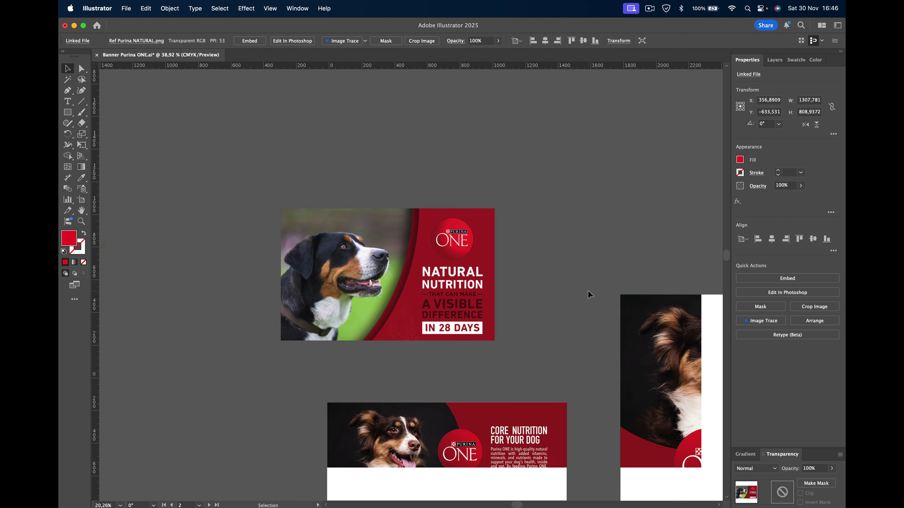
scroll(588, 290, "down", 3)
left_click_drag(438, 245, 449, 152)
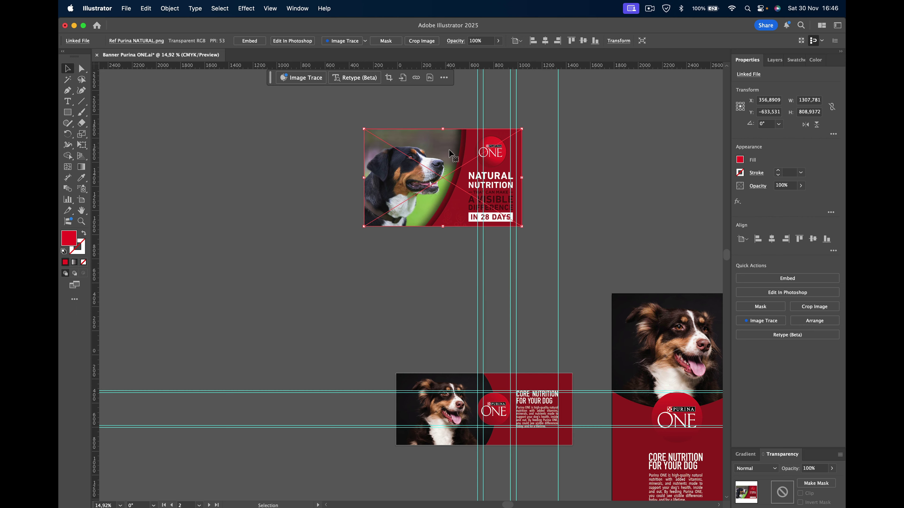
scroll(449, 152, "up", 5)
scroll(429, 177, "down", 2)
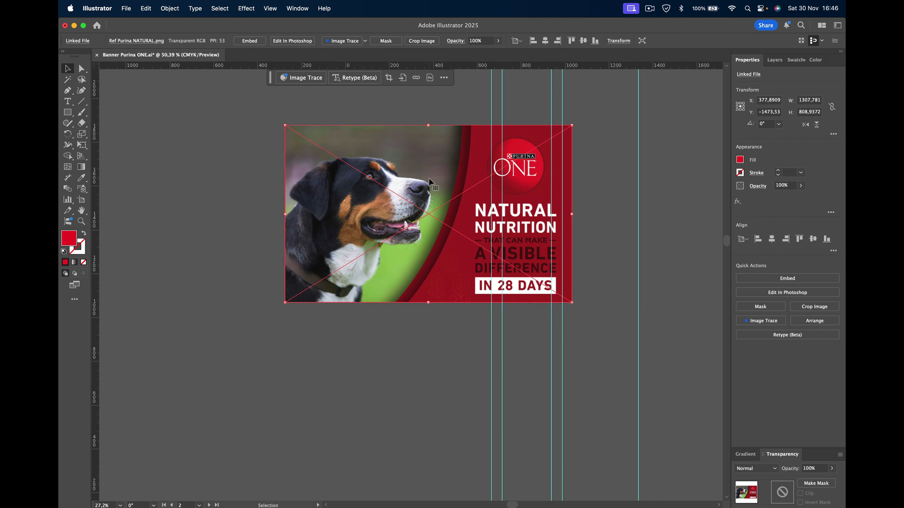
scroll(428, 178, "down", 1)
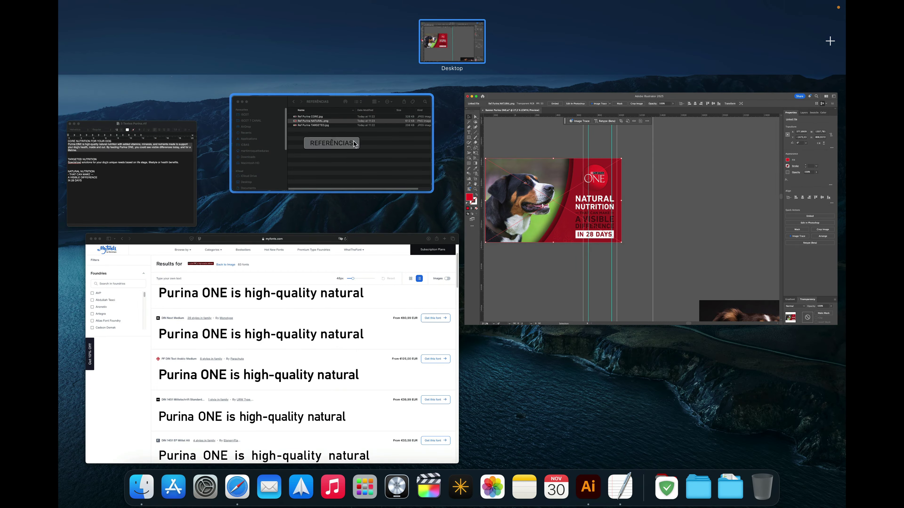
Step: Return to Anuncio Purina ONE in Finder and open the FOTOGRAFIAS CAES folder
left_click(306, 114)
left_click(331, 104)
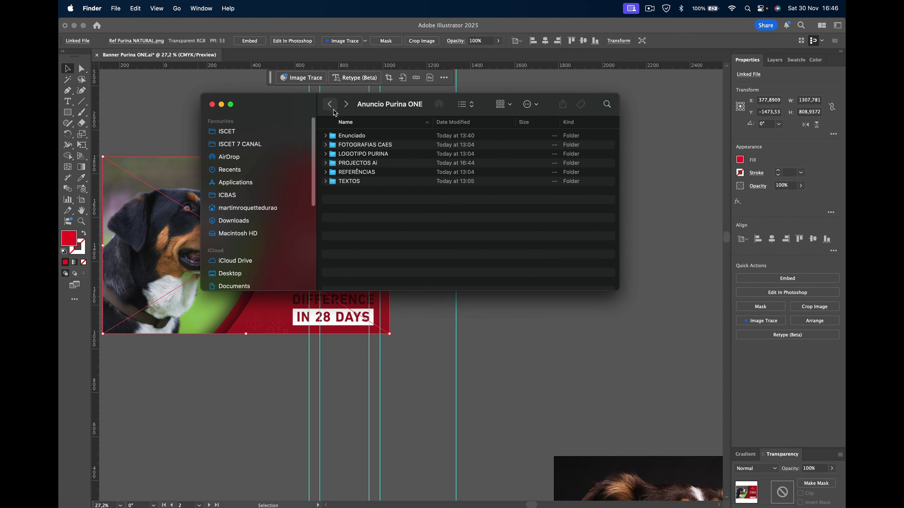
double_click(371, 145)
Step: Preview the dog photos and place beautiful-pet-portrait-dog.jpg onto the canvas
left_click(400, 137)
key("space")
key("Down")
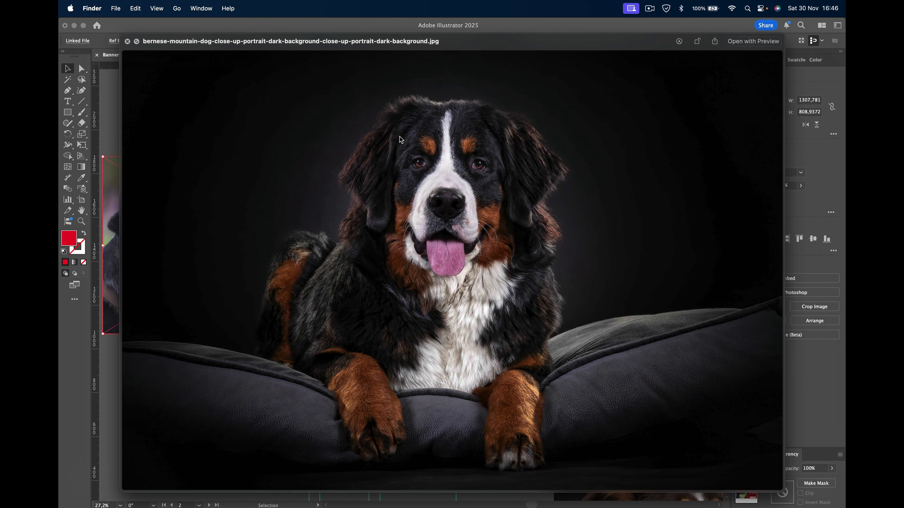
key("Down")
key("Up")
key("Up")
key("space")
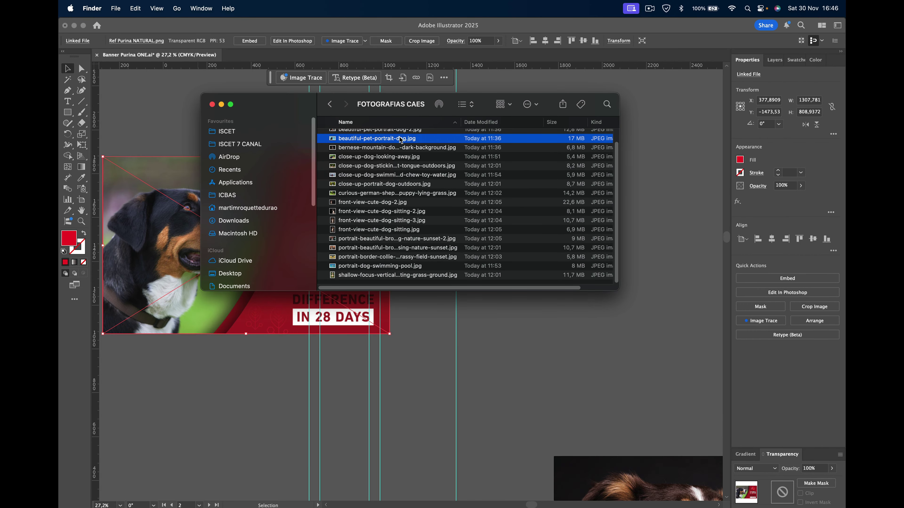
left_click_drag(401, 139, 487, 376)
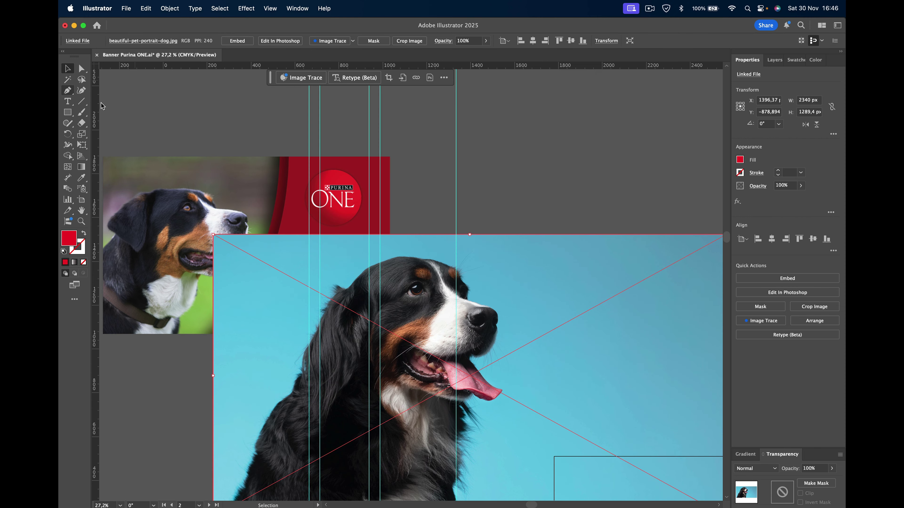
Step: Move the blue-background dog photo beside the NATURAL reference, scaled to its height
mouse_move(251, 246)
left_mouse_down()
mouse_move(514, 392)
mouse_move(693, 322)
left_mouse_up()
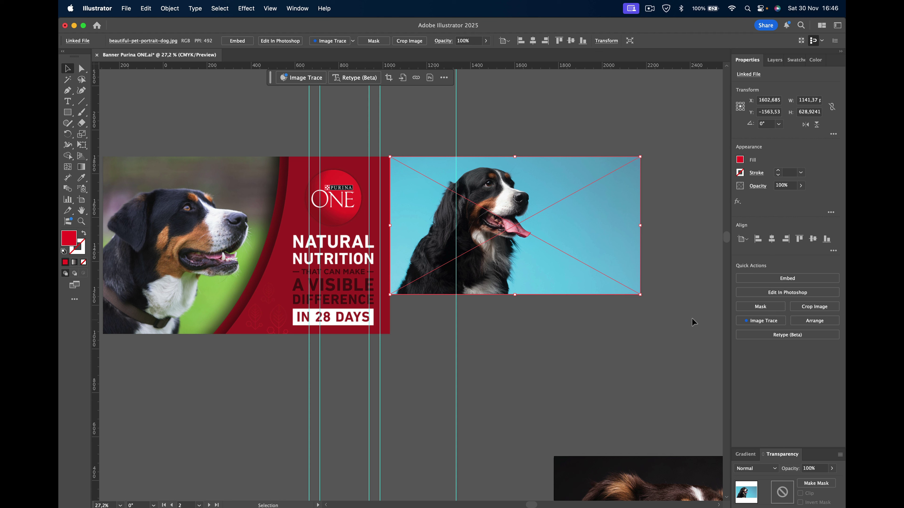
left_click_drag(640, 293, 710, 333)
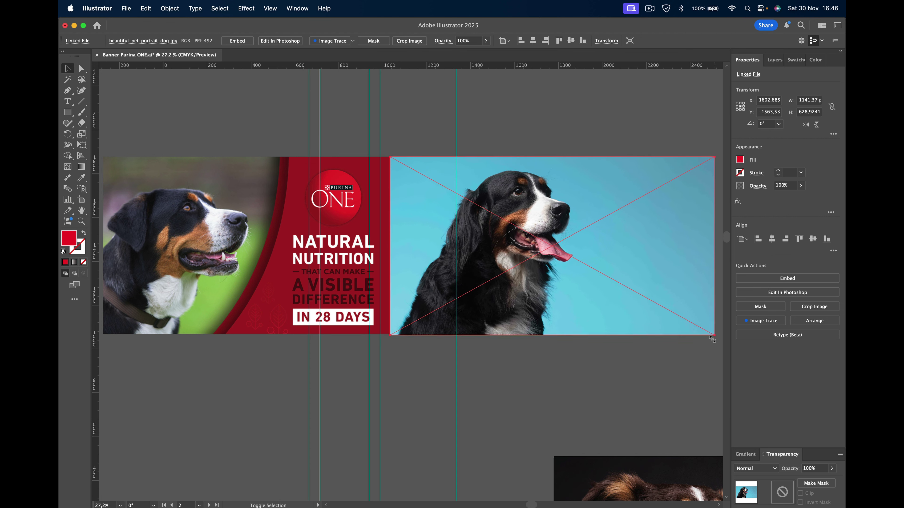
left_click(536, 415)
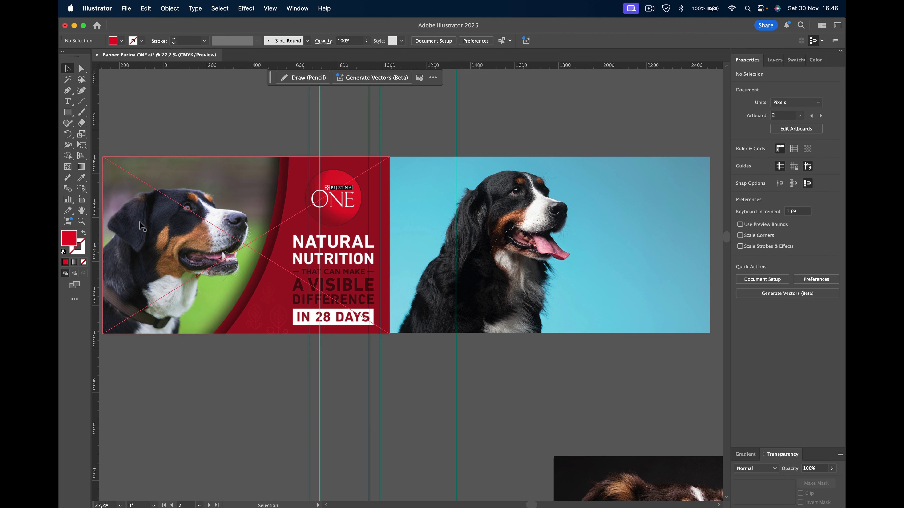
left_click(68, 91)
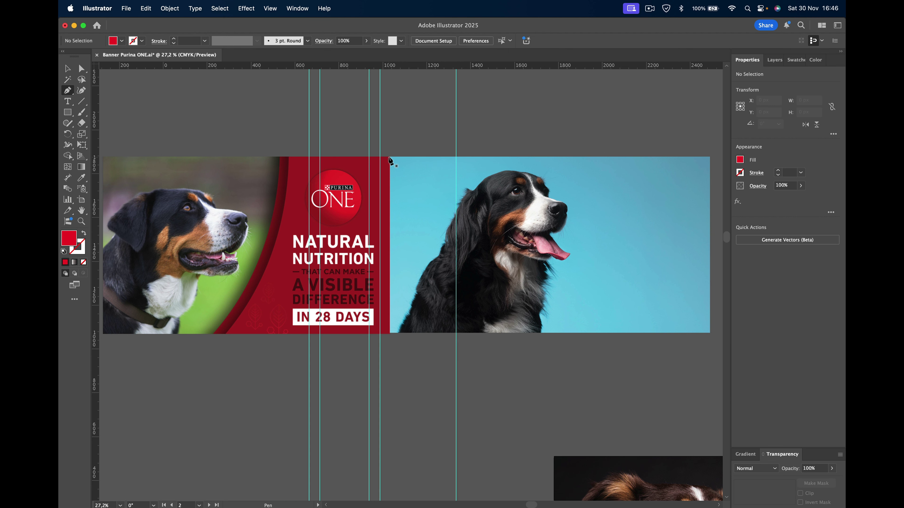
Step: Draw a closed curved path over the middle panel, following the red swoosh edge
left_click(389, 157)
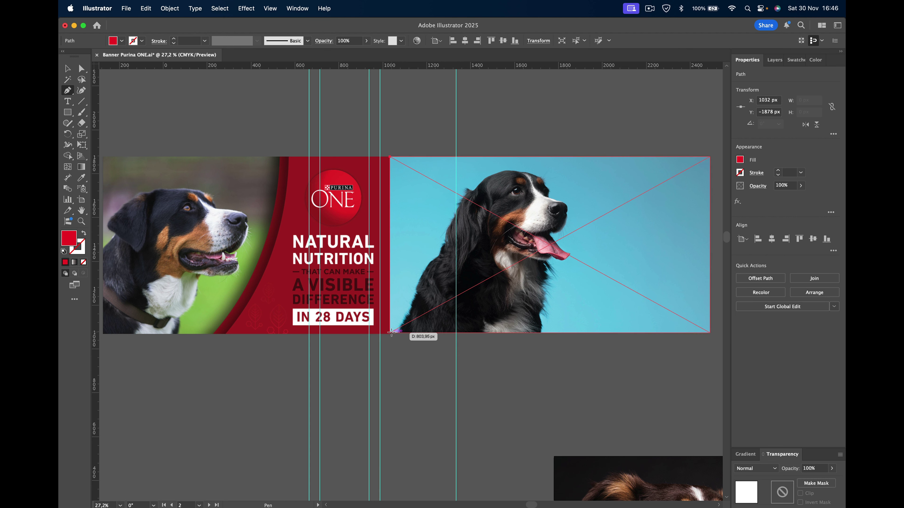
left_click(390, 333)
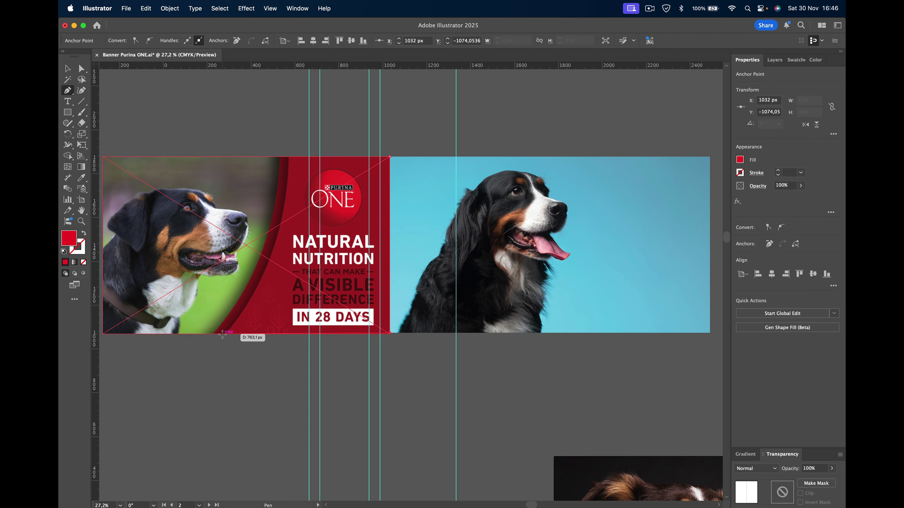
left_click(224, 334)
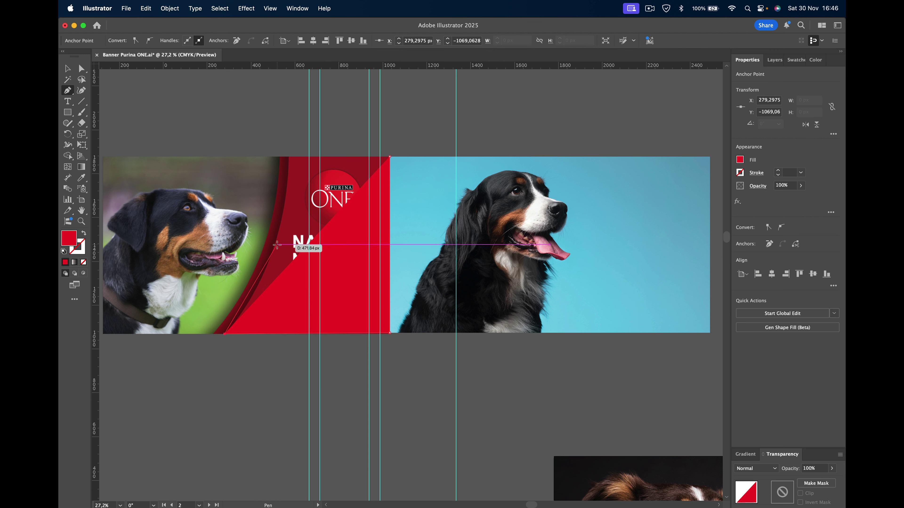
left_click_drag(275, 248, 291, 201)
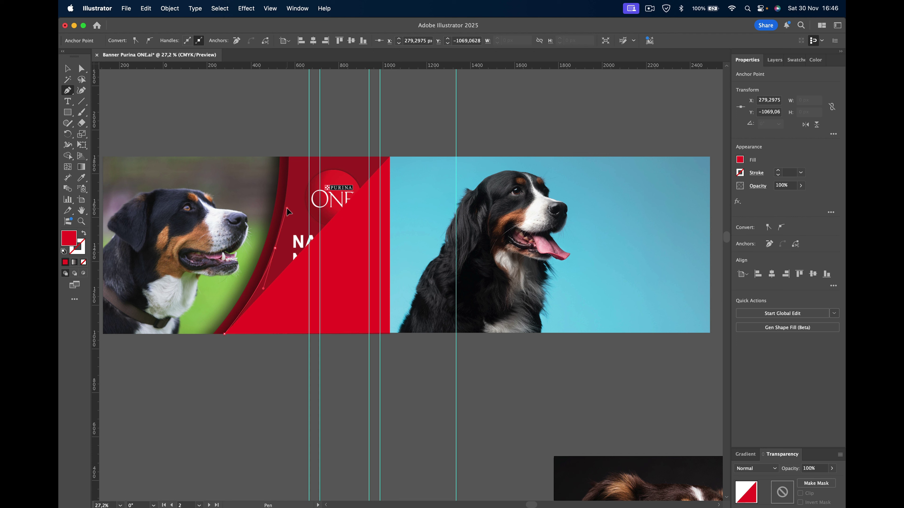
left_click_drag(292, 201, 287, 212)
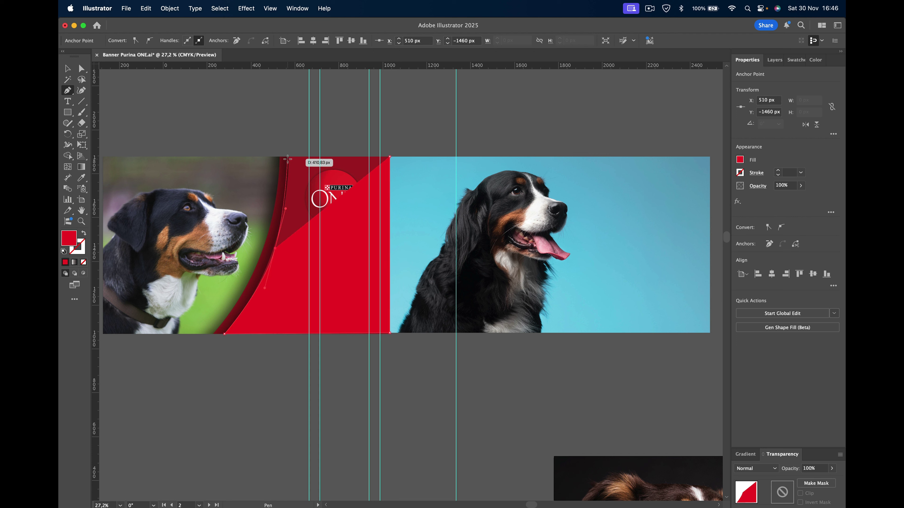
left_click(289, 157)
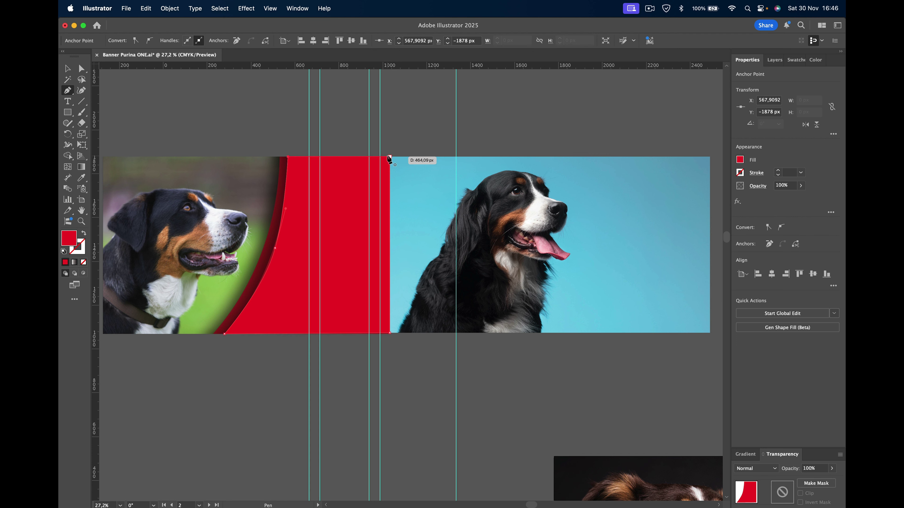
left_click(390, 157)
key("a")
left_click(68, 68)
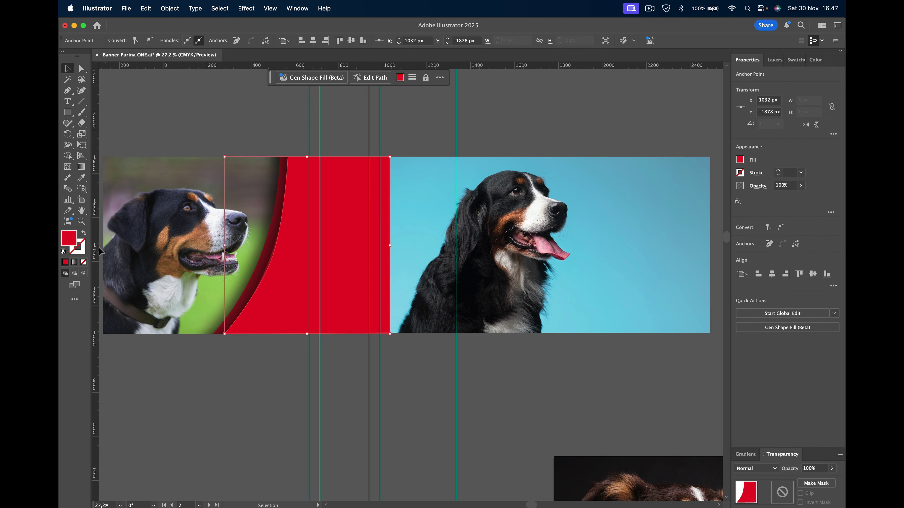
Step: Show the shape as a red outline with no fill and adjust its anchors to trace the banner edge
left_click(84, 262)
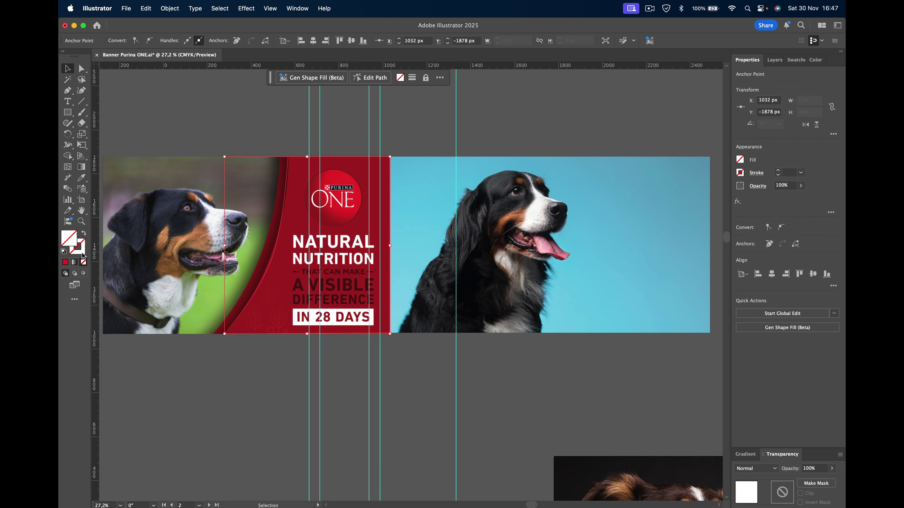
left_click(66, 263)
scroll(281, 299, "up", 3)
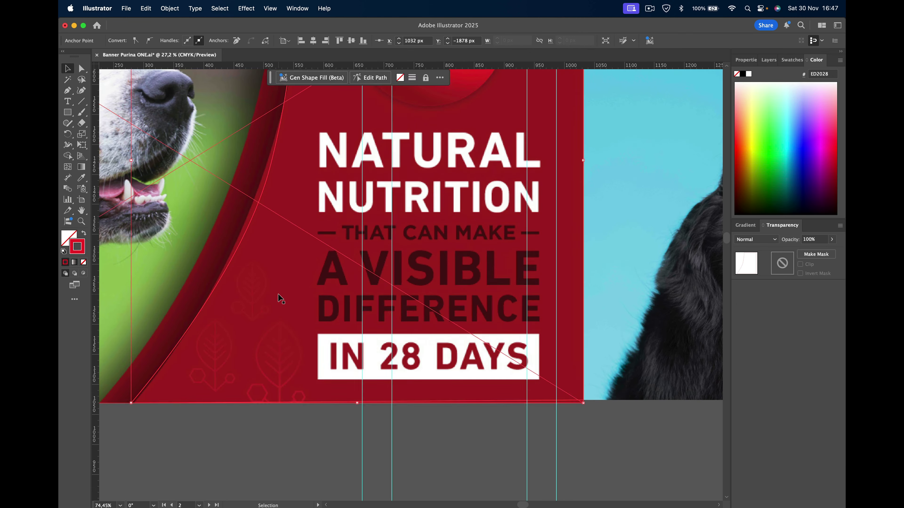
scroll(277, 293, "up", 2)
scroll(277, 293, "up", 1)
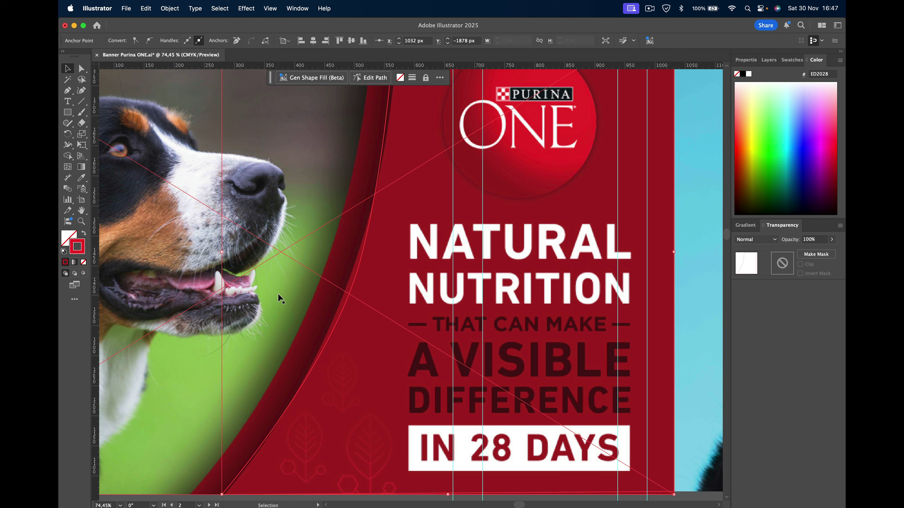
left_click(80, 68)
left_click_drag(356, 259, 357, 259)
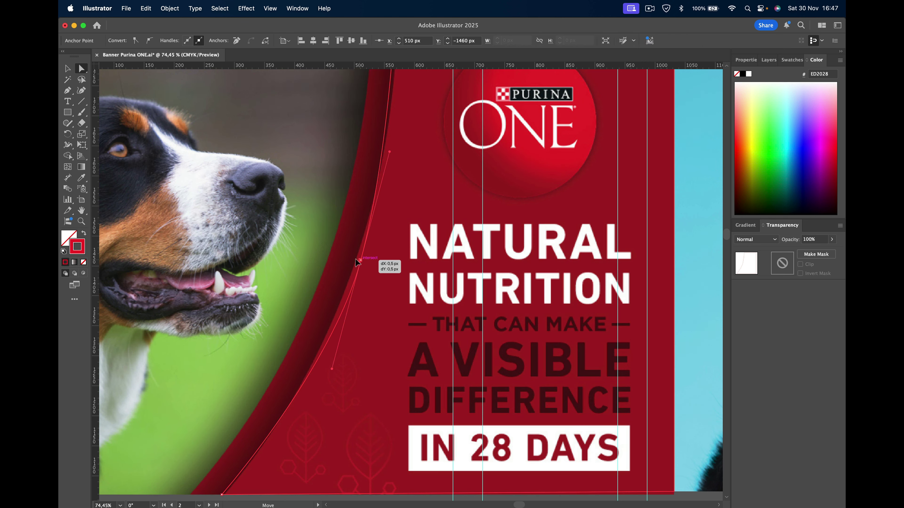
left_click_drag(389, 152, 401, 156)
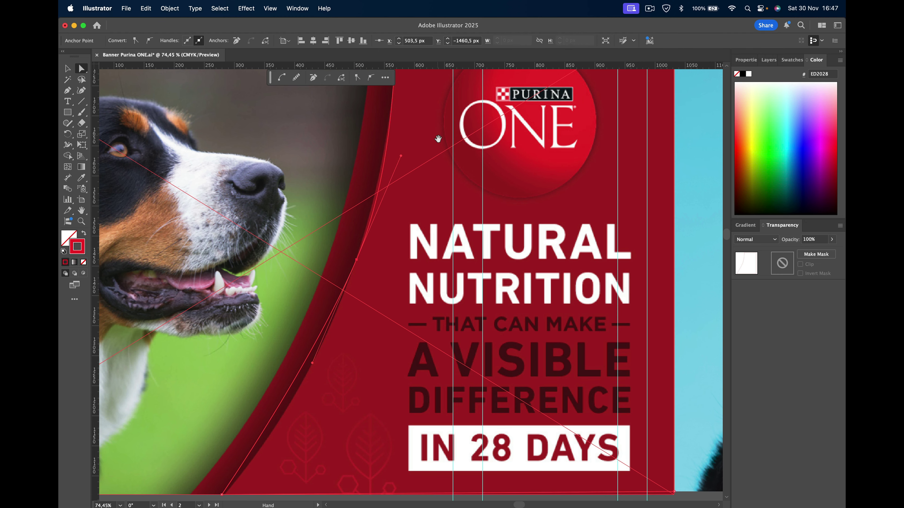
scroll(401, 160, "up", 5)
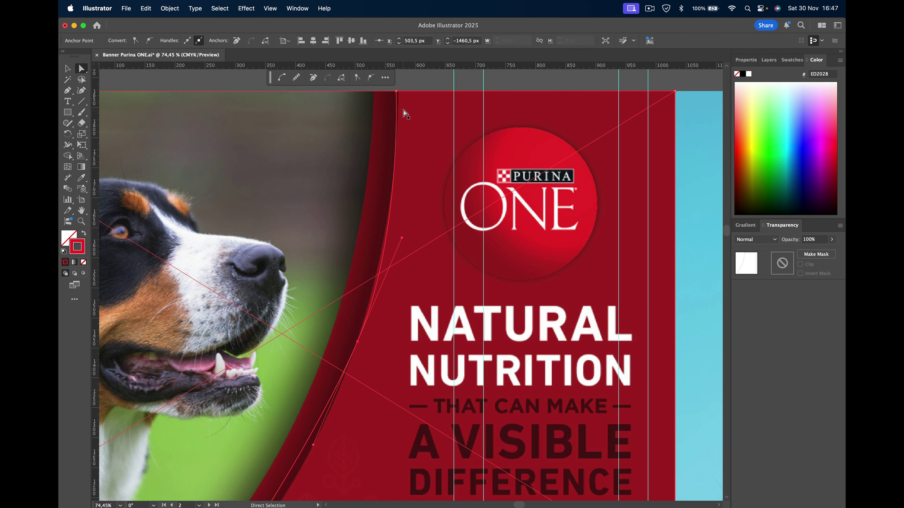
left_click_drag(397, 92, 399, 91)
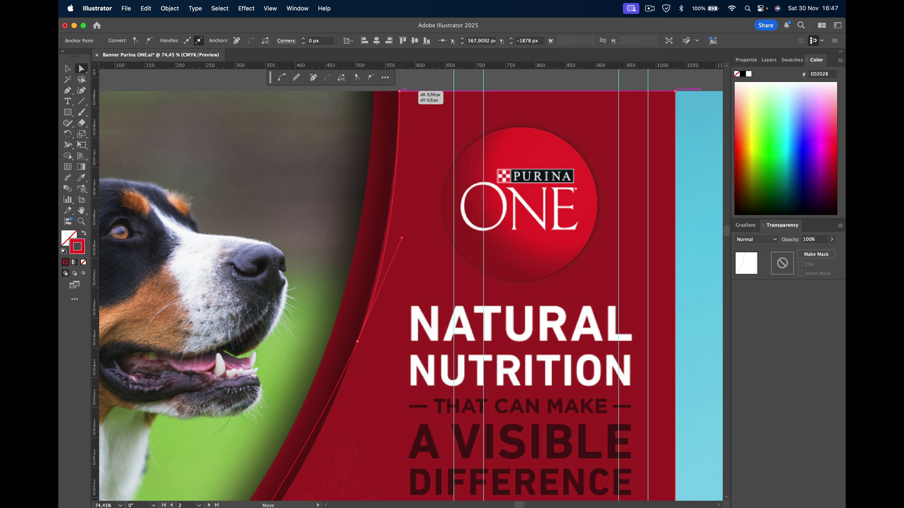
mouse_move(402, 237)
left_mouse_down()
mouse_move(391, 264)
mouse_move(398, 230)
left_mouse_up()
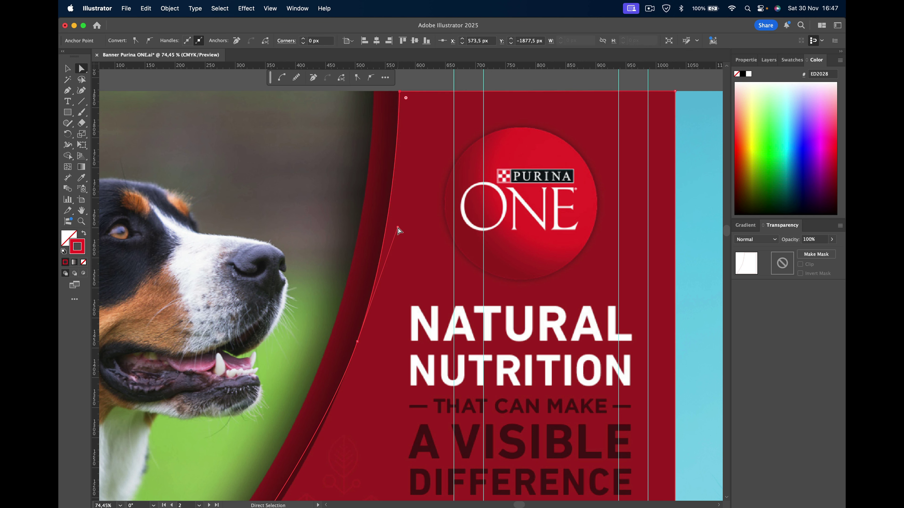
Step: Fill the shape with the banner's dark red sampled with the Eyedropper
mouse_move(389, 375)
left_mouse_down()
mouse_move(468, 145)
mouse_move(398, 218)
mouse_move(376, 277)
left_mouse_up()
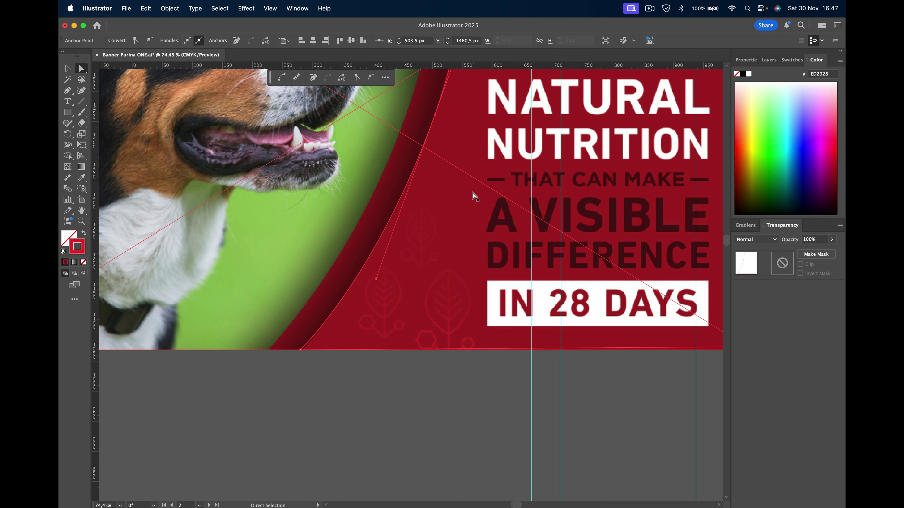
left_click_drag(473, 193, 317, 307)
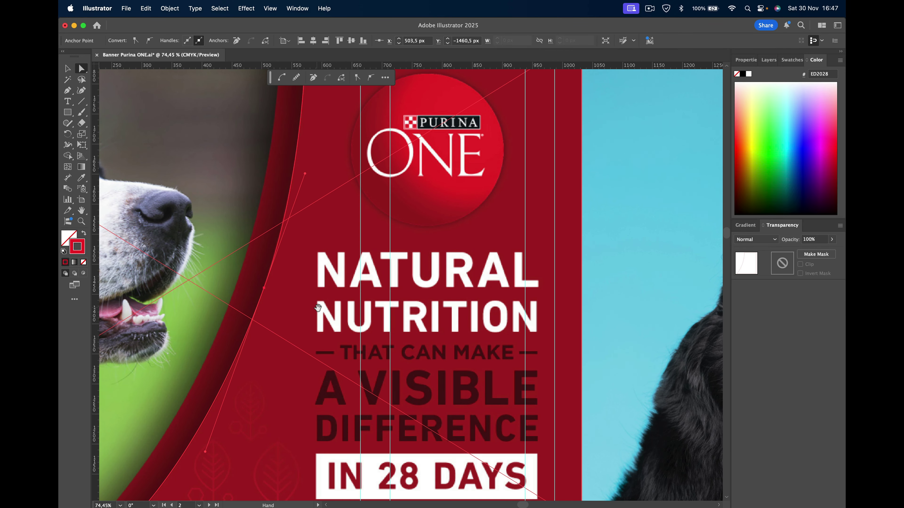
left_click(82, 222)
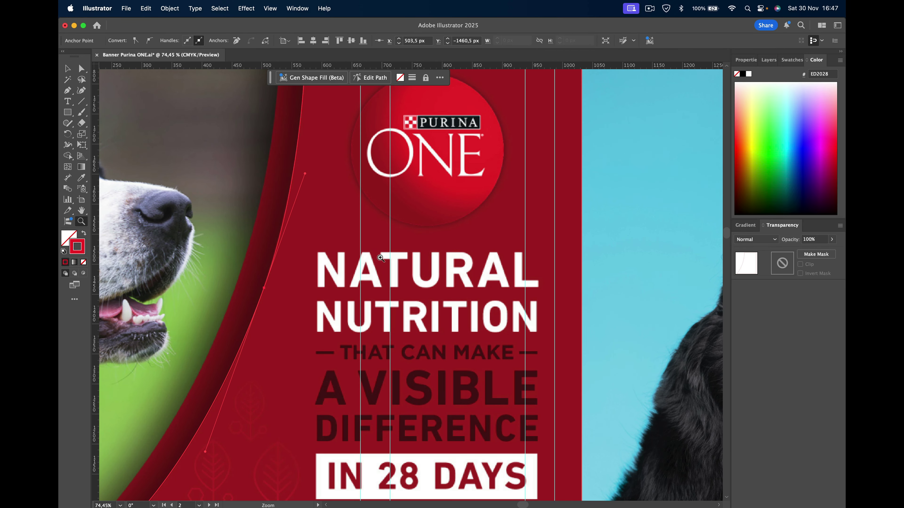
left_click(596, 401, "alt")
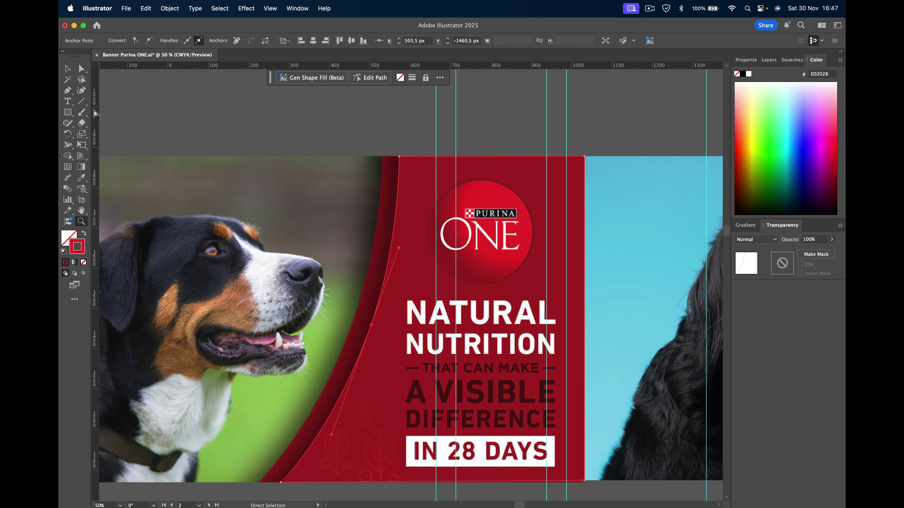
left_click(82, 178)
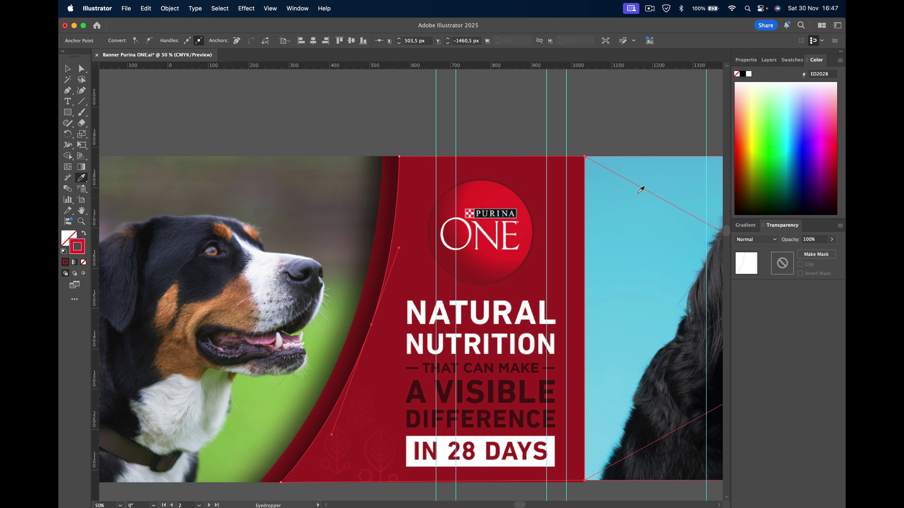
left_click(579, 187)
Step: Move the dark red curved shape onto the right end of the blue dog banner
left_click(67, 70)
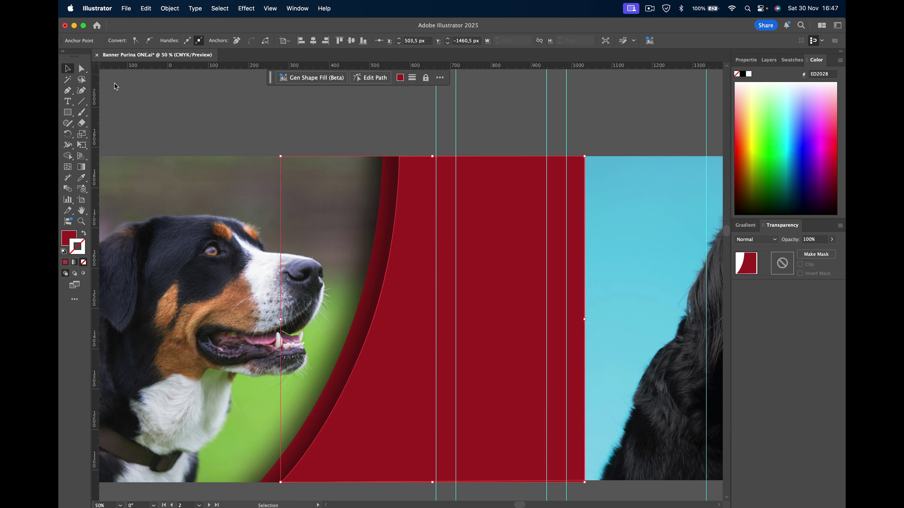
left_click_drag(493, 245, 658, 248)
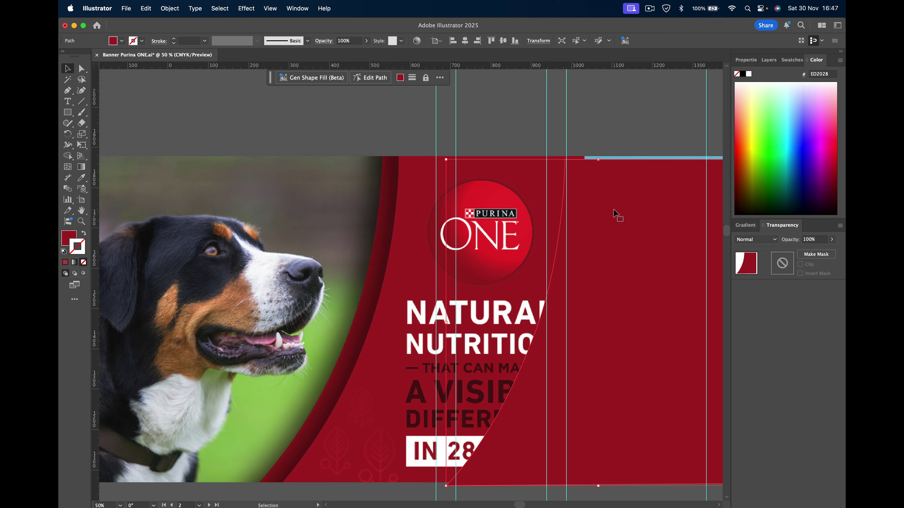
scroll(597, 224, "down", 5)
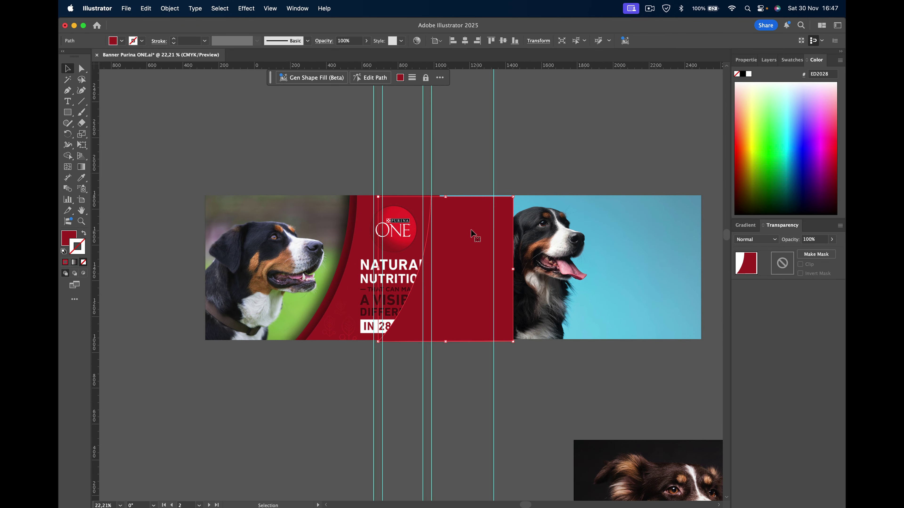
left_click_drag(474, 235, 656, 232)
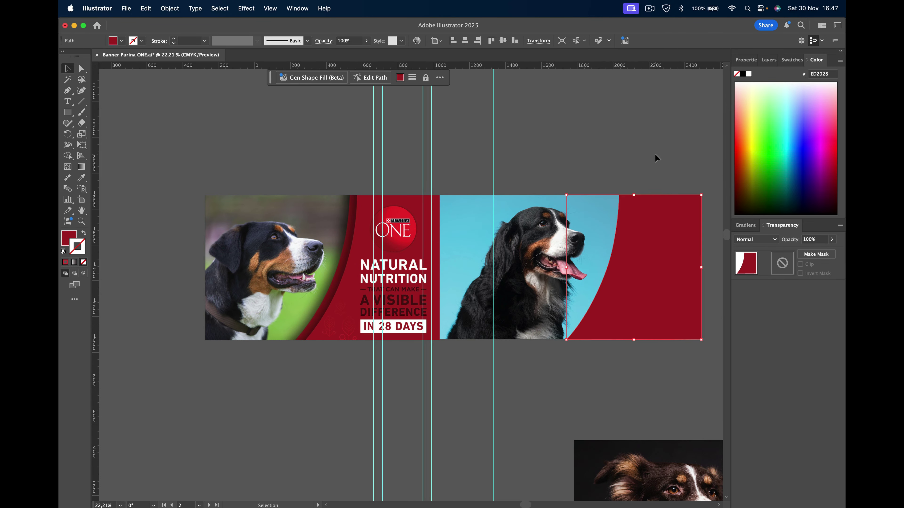
left_click(655, 163)
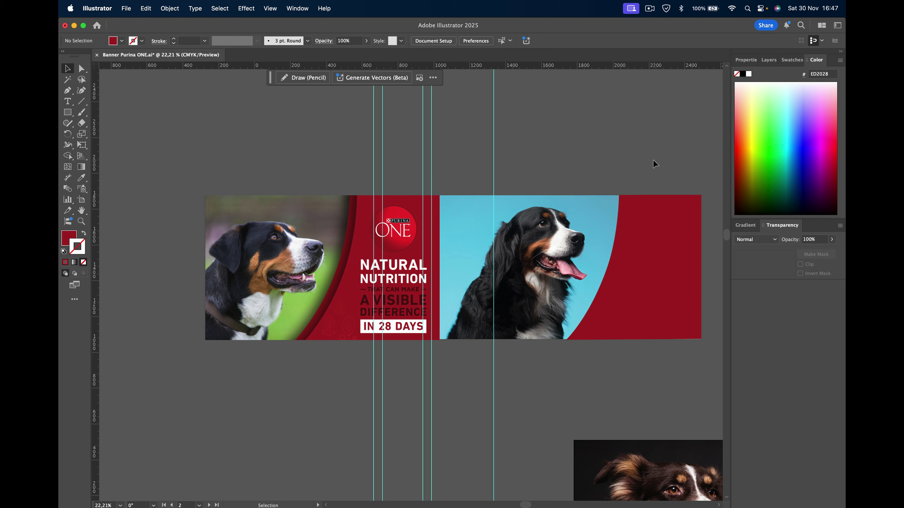
left_click(668, 243)
Step: Duplicate the curve slightly left and fill the copy with darker red 8C151E
left_click_drag(670, 241, 639, 241)
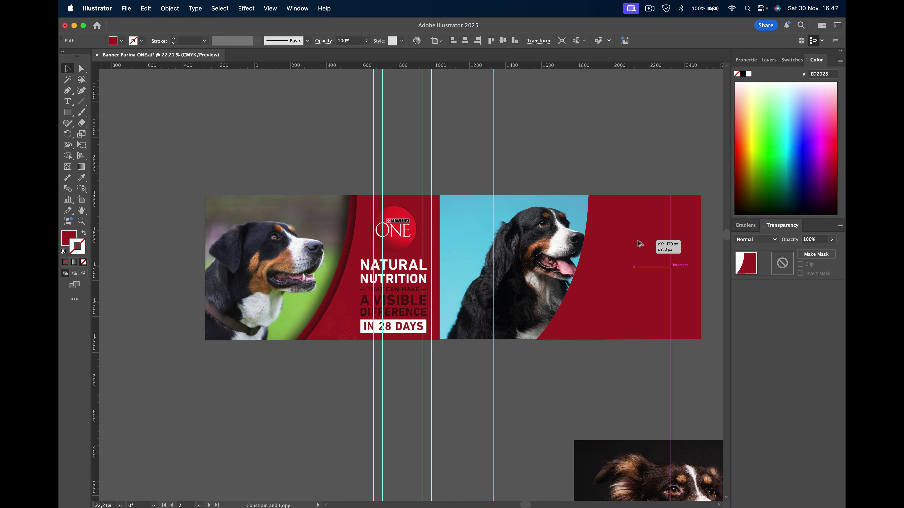
double_click(69, 242)
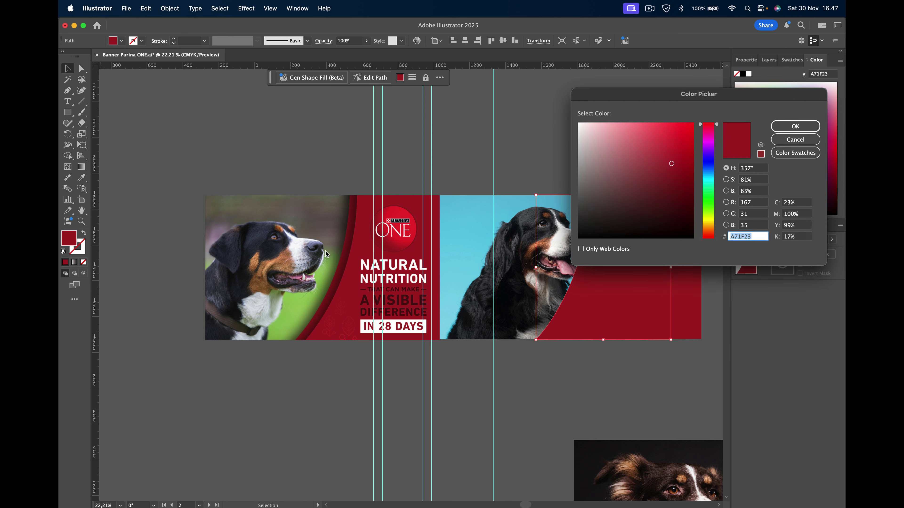
left_click(675, 173)
left_click(804, 130)
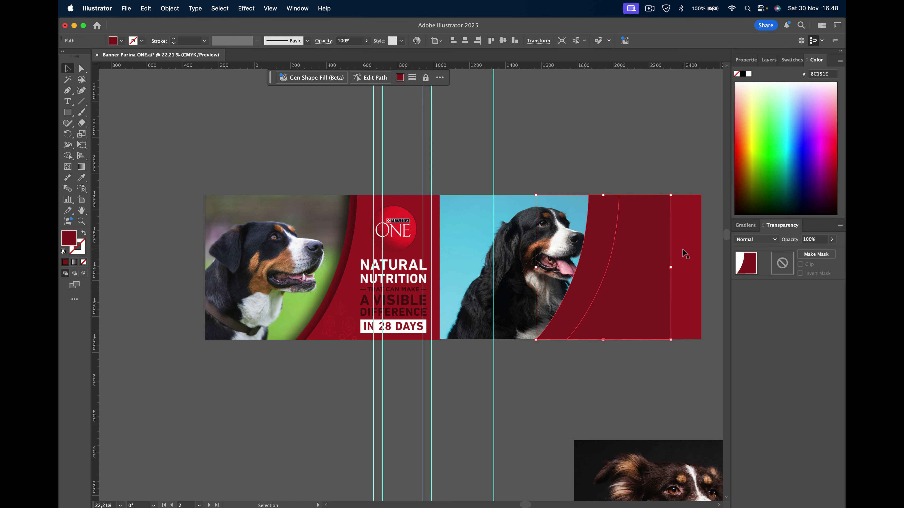
Step: Bring the lighter curve to front and offset the darker copy to peek beside it
left_click(685, 253)
right_click(687, 251)
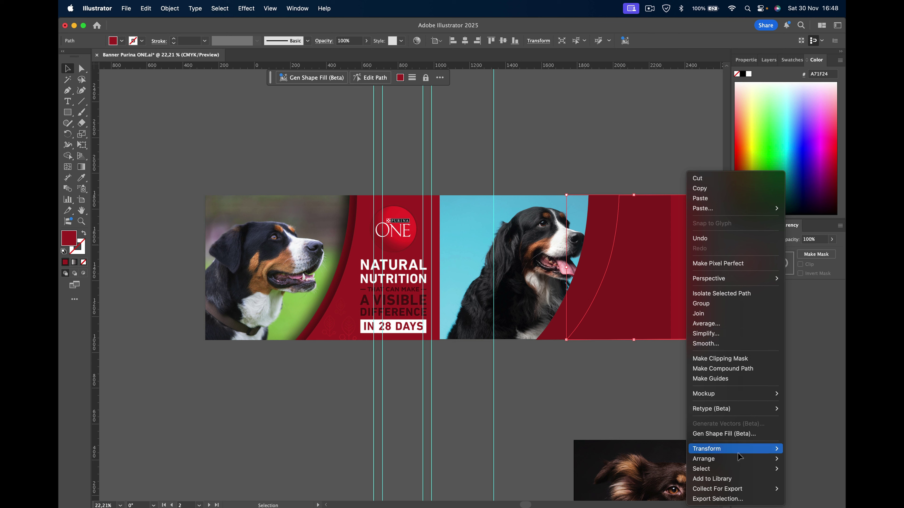
mouse_move(734, 459)
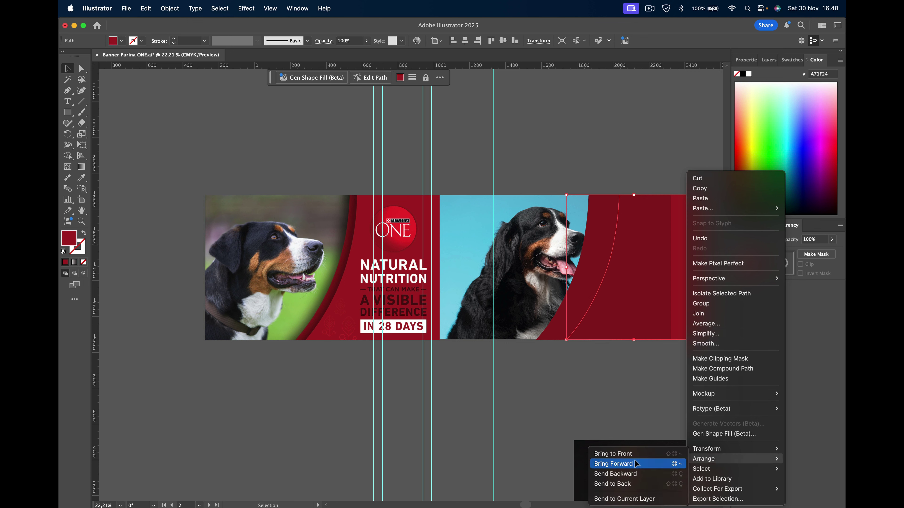
left_click(636, 455)
left_click(603, 242)
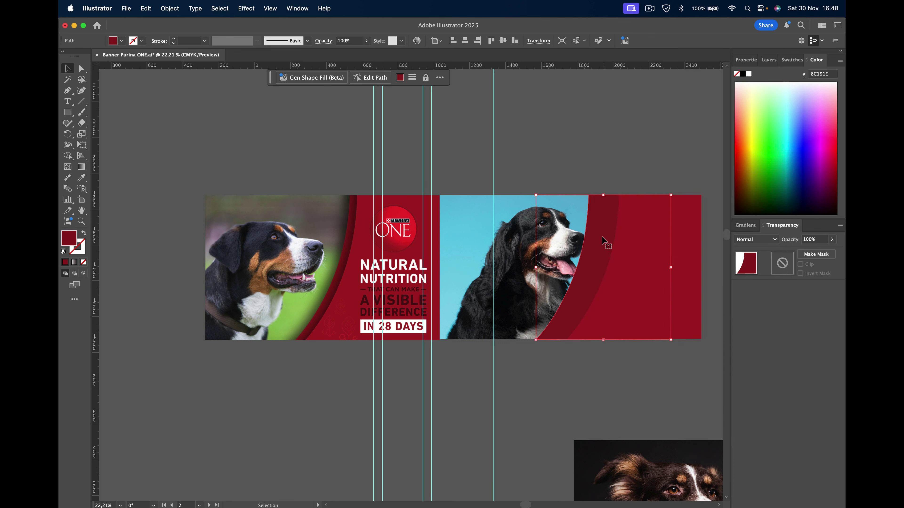
left_click_drag(601, 241, 623, 242)
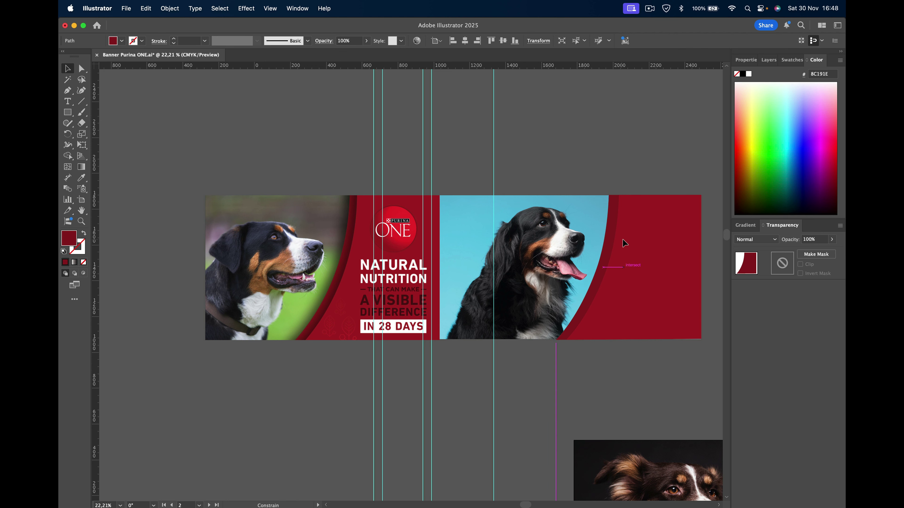
left_click_drag(623, 239, 621, 241)
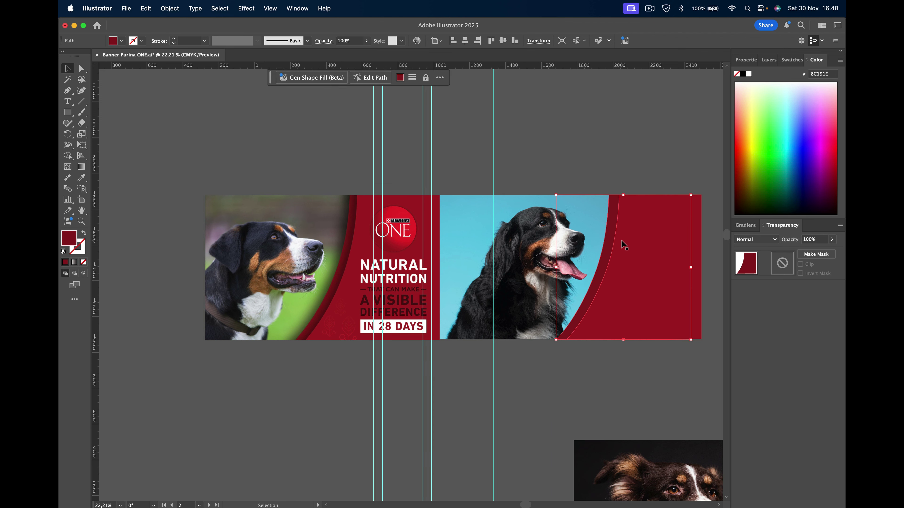
scroll(623, 242, "up", 2)
scroll(622, 243, "up", 2)
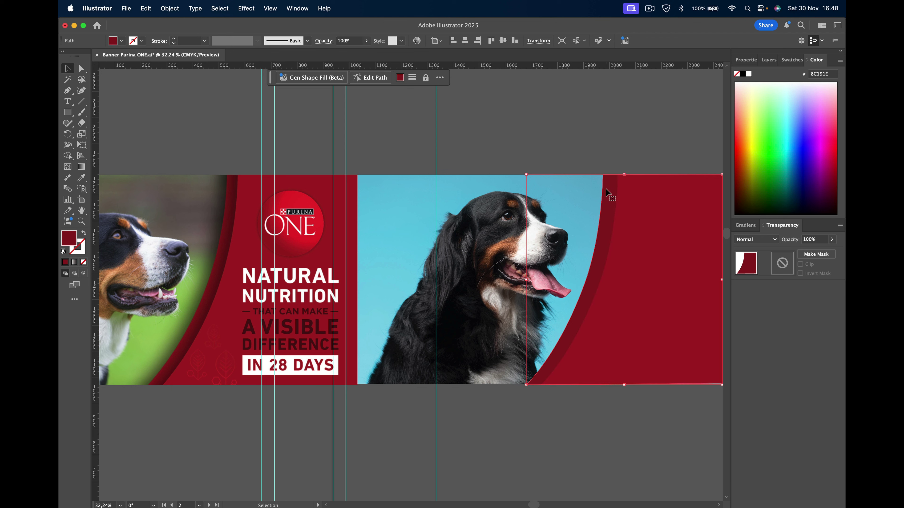
Step: Nudge the darker curve's middle and bottom anchors so its edge sweeps wider
left_click(81, 68)
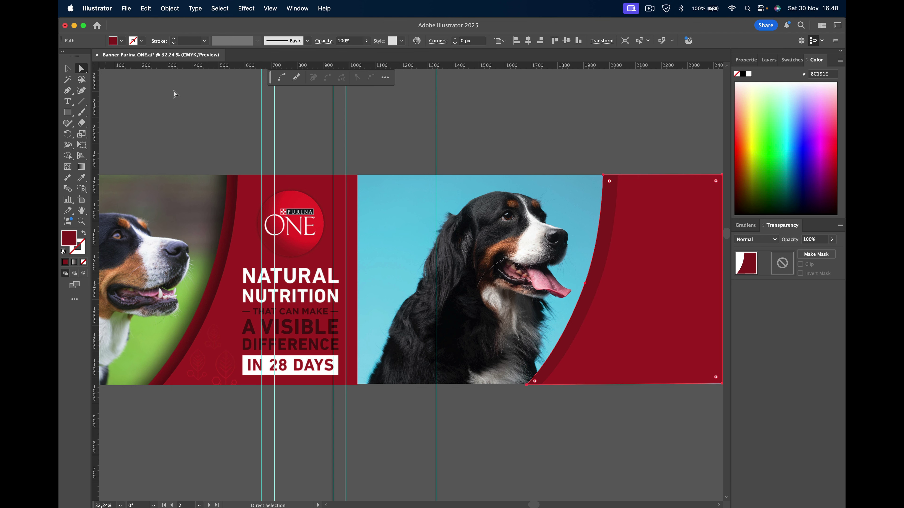
left_click(603, 175)
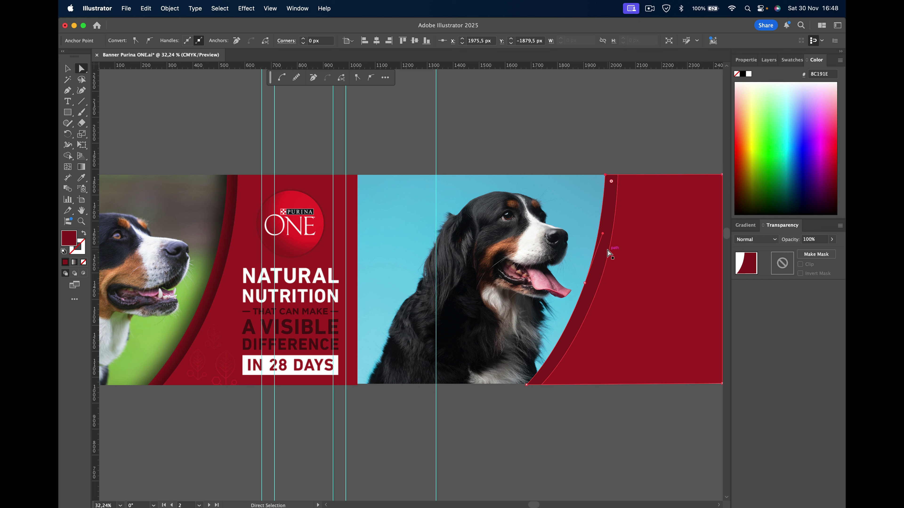
left_click(585, 284)
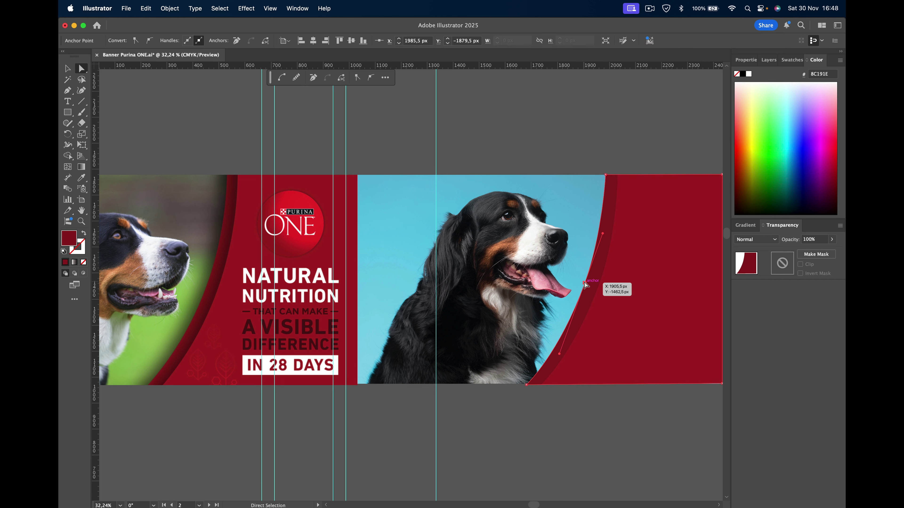
left_click_drag(585, 284, 587, 285)
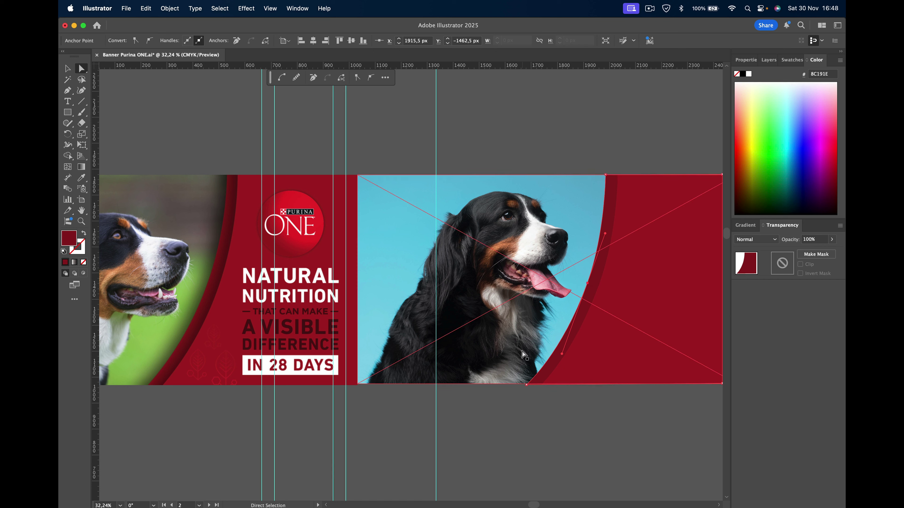
left_click(526, 386)
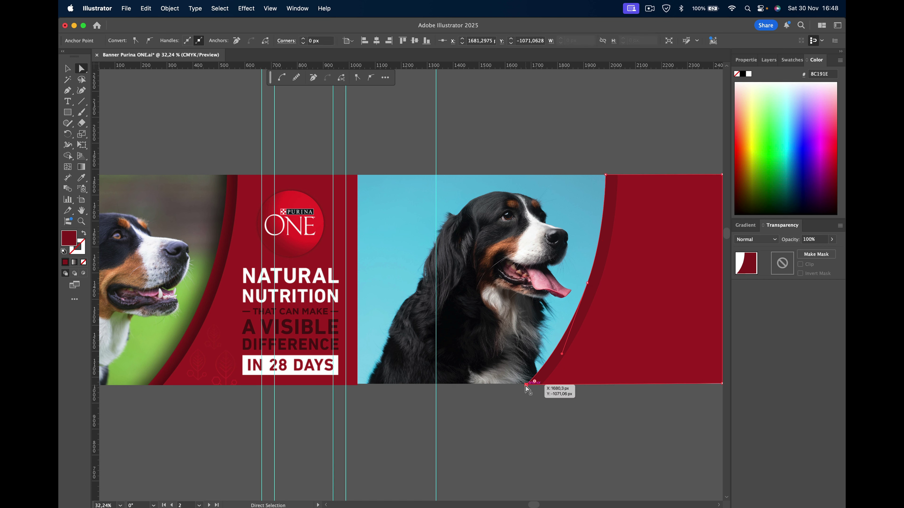
left_click_drag(526, 387, 525, 387)
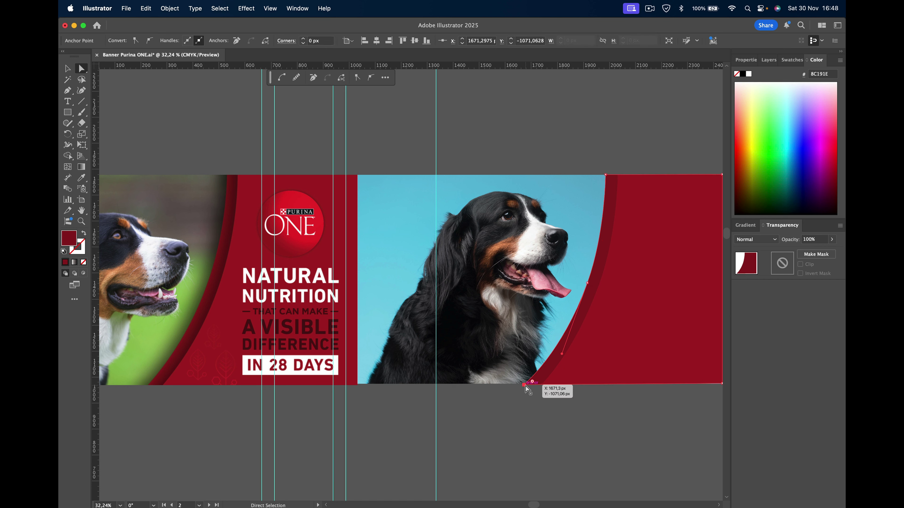
left_click(67, 67)
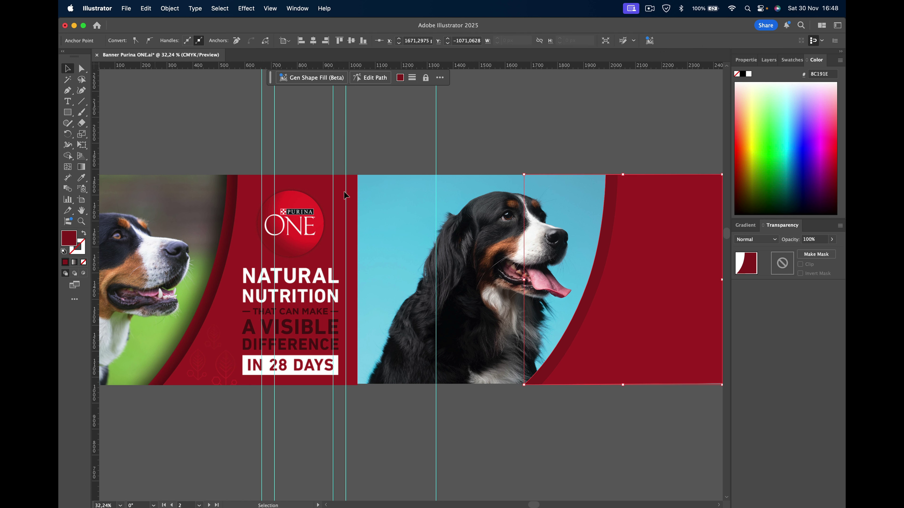
left_click(592, 144)
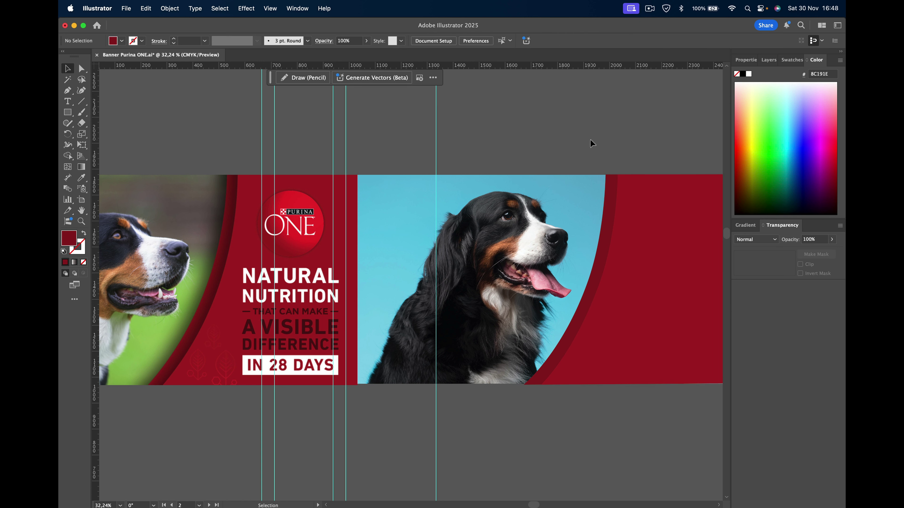
Step: Select the red curve on the right banner and open the Effect menu
left_click(608, 190)
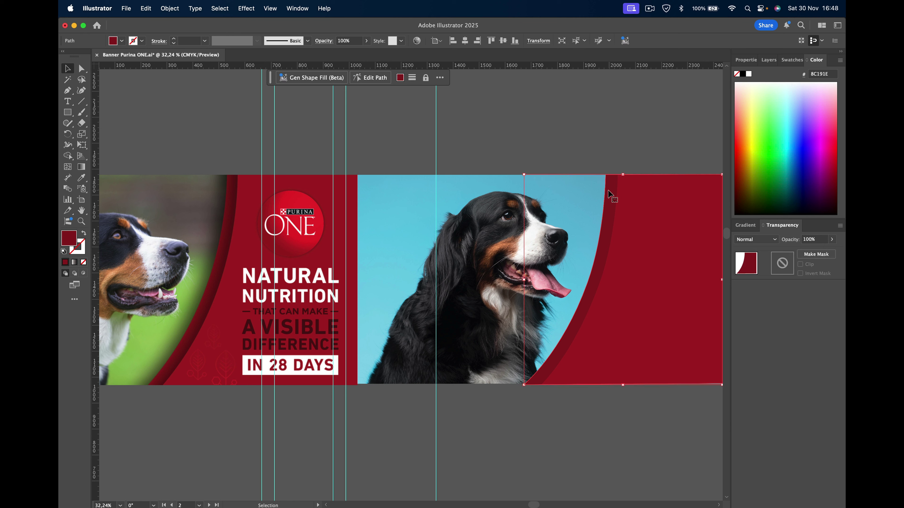
left_click(246, 9)
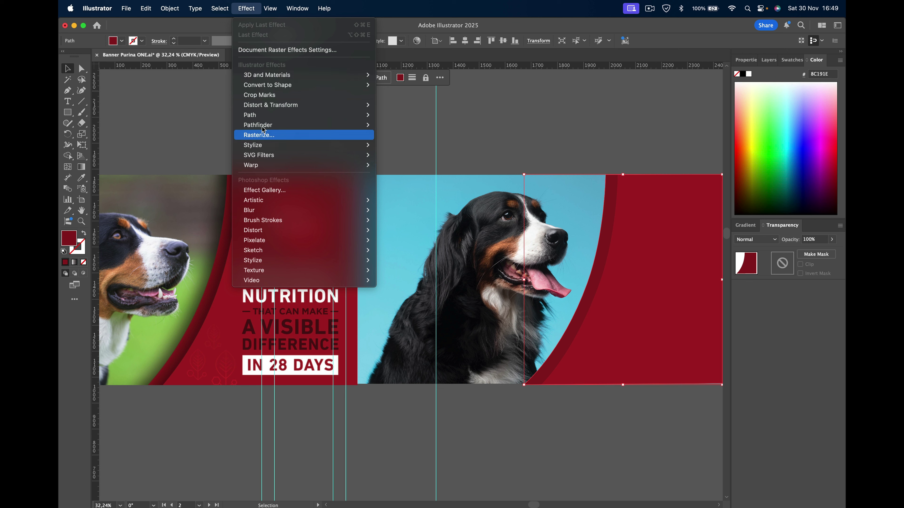
mouse_move(253, 144)
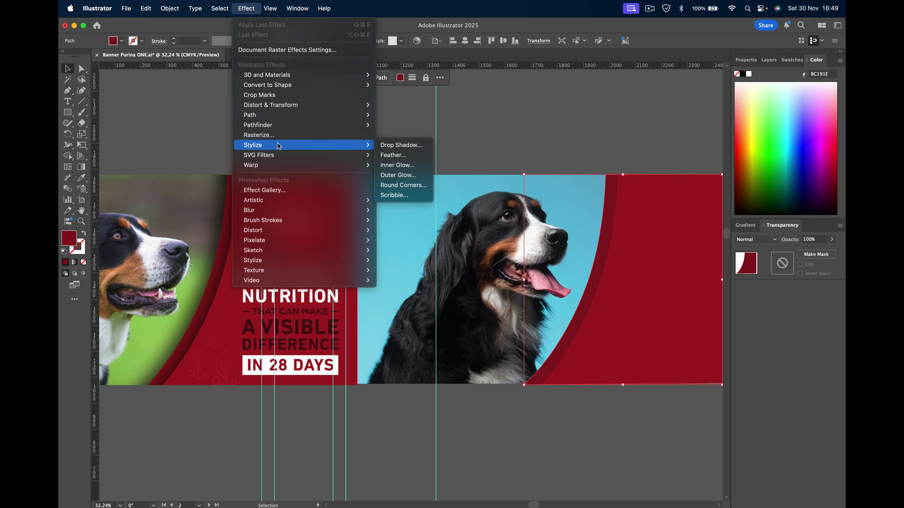
Step: Open Drop Shadow on the red curve and raise the blur to about 18 px
left_click(410, 150)
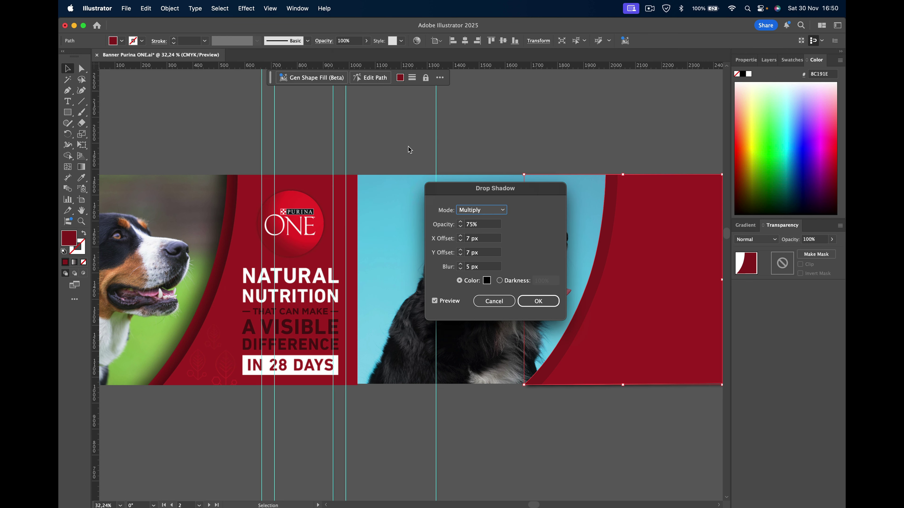
left_click_drag(480, 191, 364, 93)
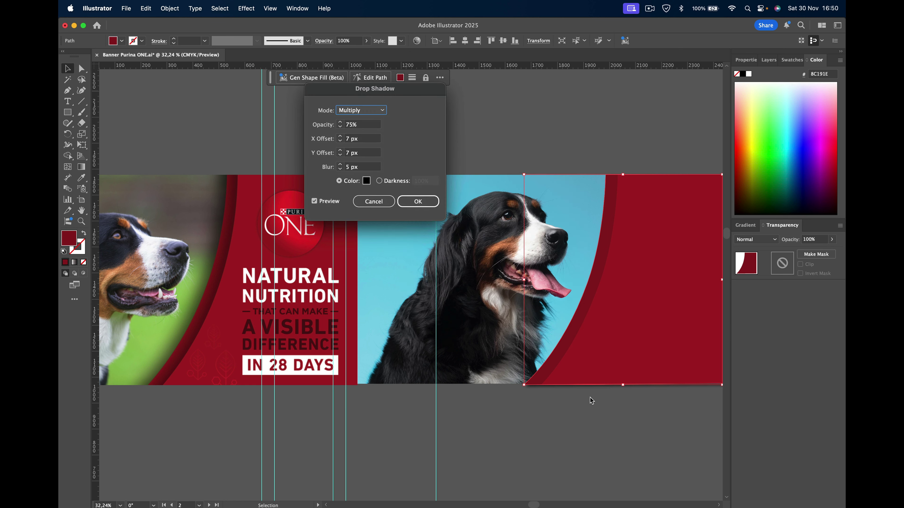
left_click(340, 165)
left_click(340, 165)
left_click(340, 165)
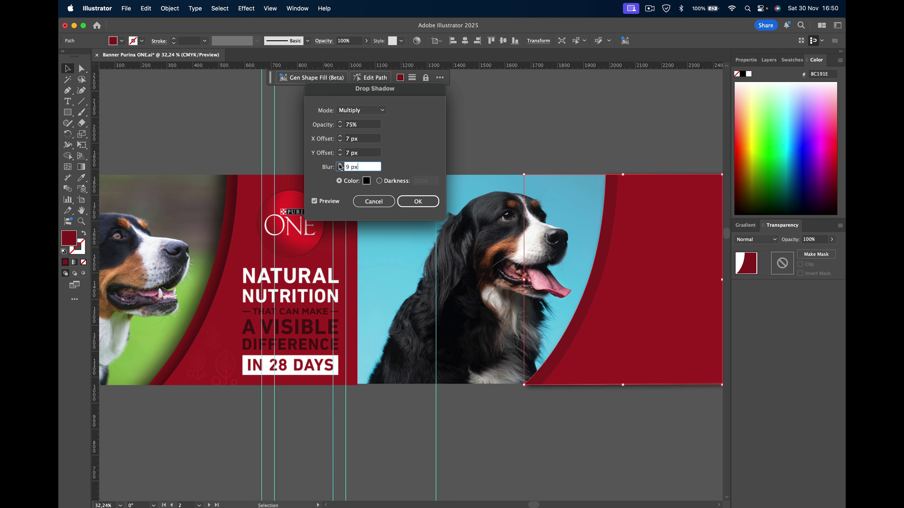
double_click(339, 165)
double_click(339, 165)
left_click(339, 165)
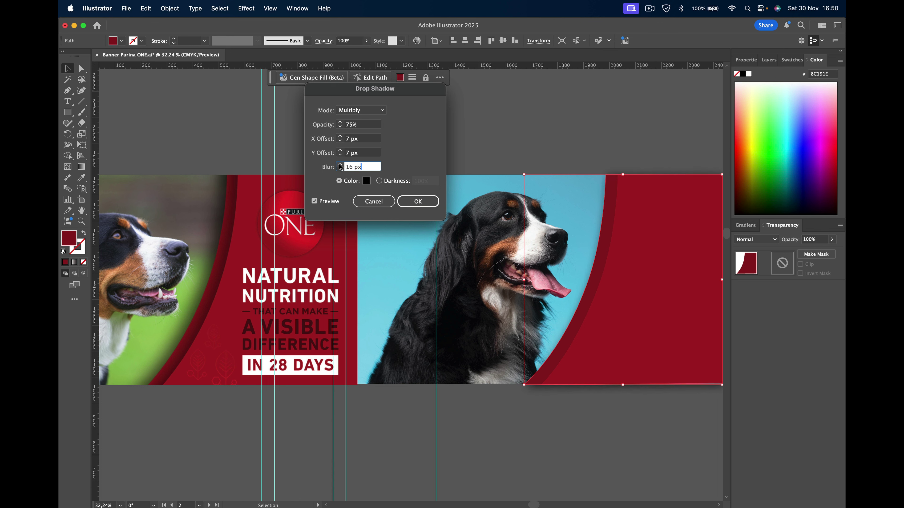
left_click(339, 164)
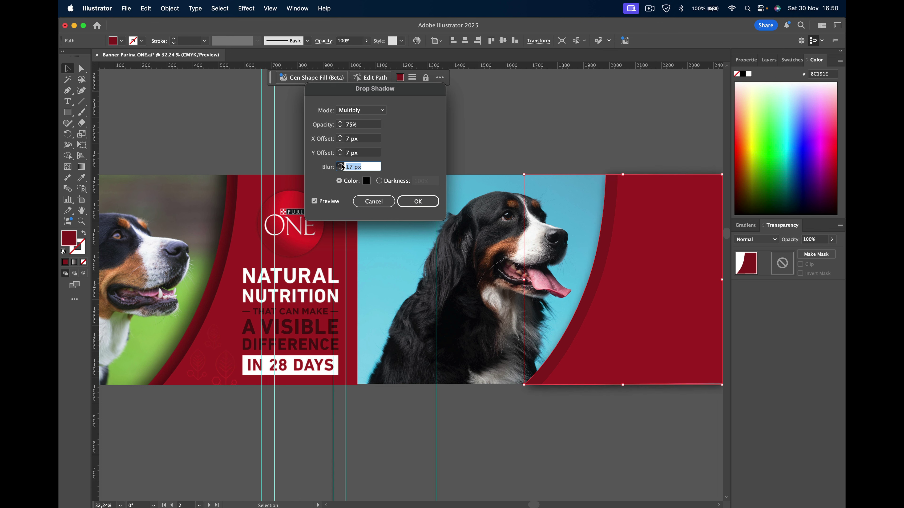
Step: Set the shadow opacity to 60% and X offset to -7 px, and apply it
left_click(341, 126)
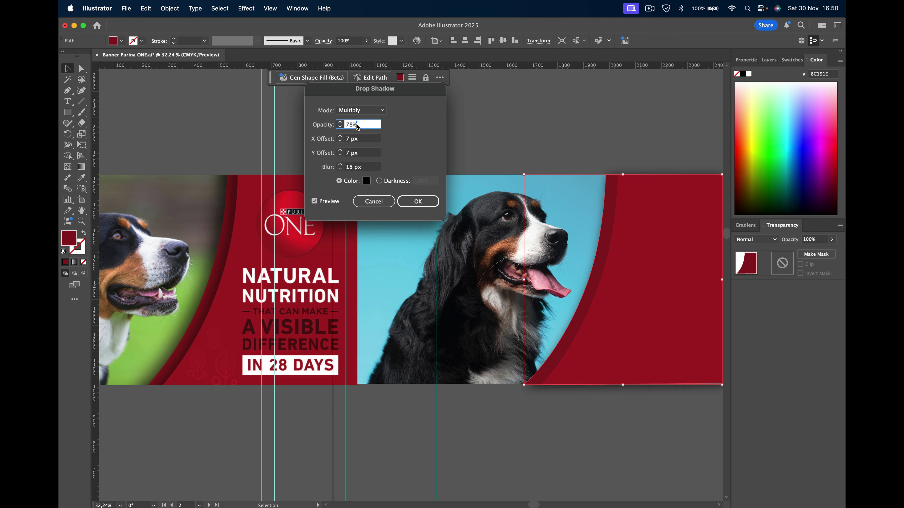
type("0")
left_click(378, 139)
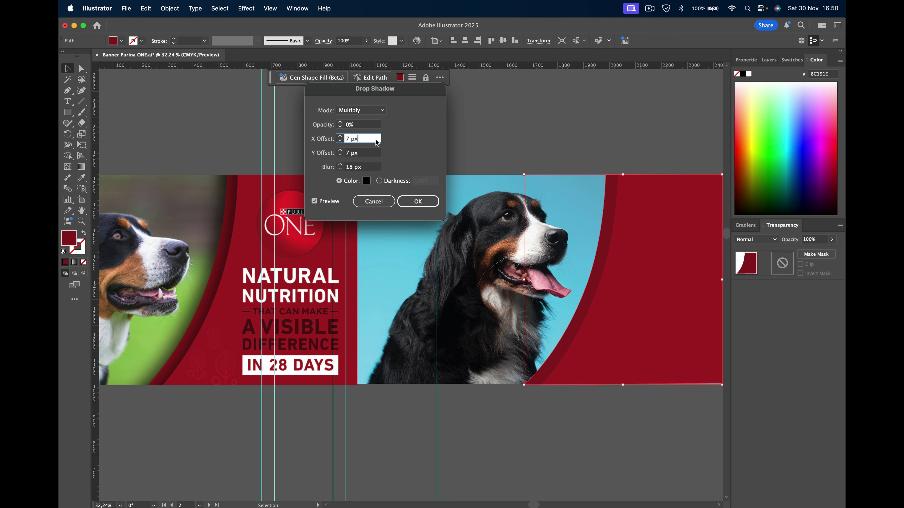
left_click(340, 123)
left_click(340, 122)
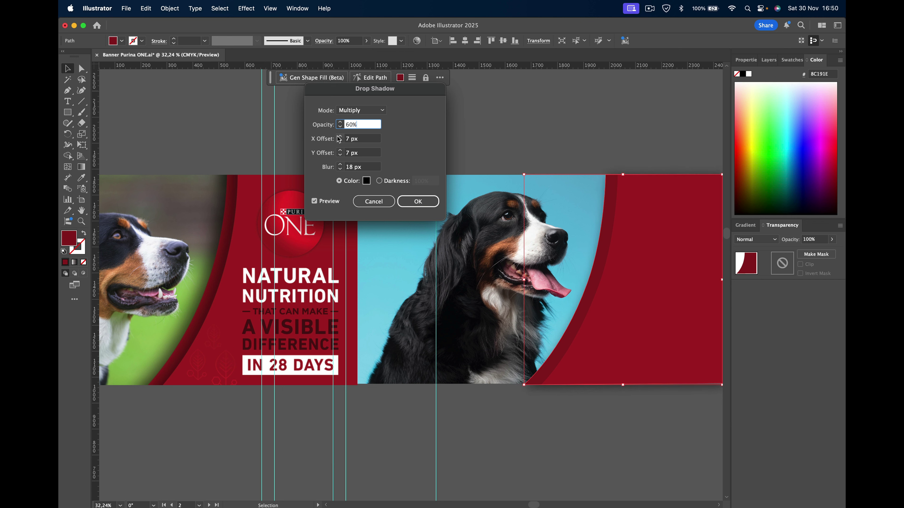
double_click(348, 138)
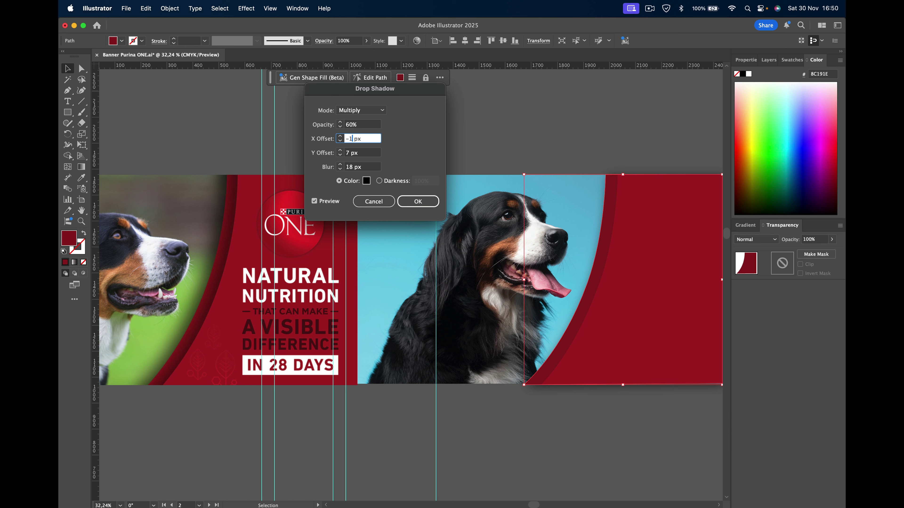
type("-7")
key("Return")
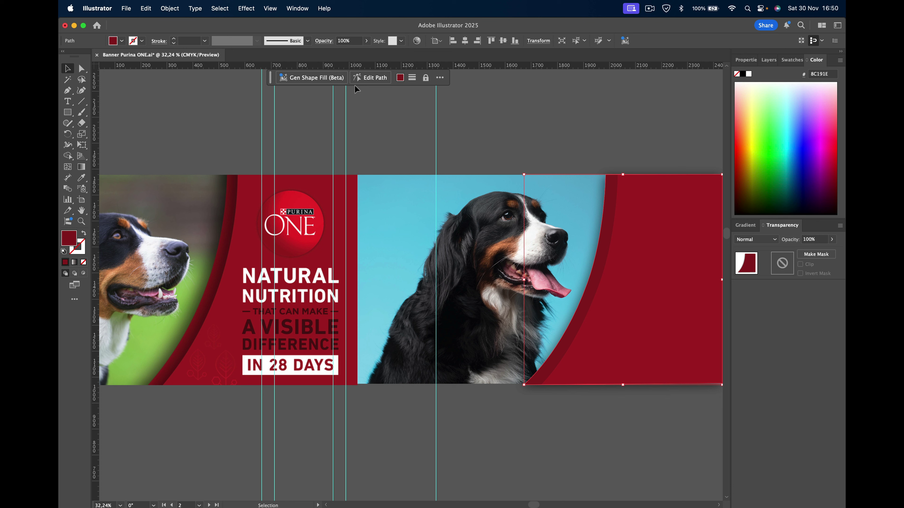
left_click(265, 11)
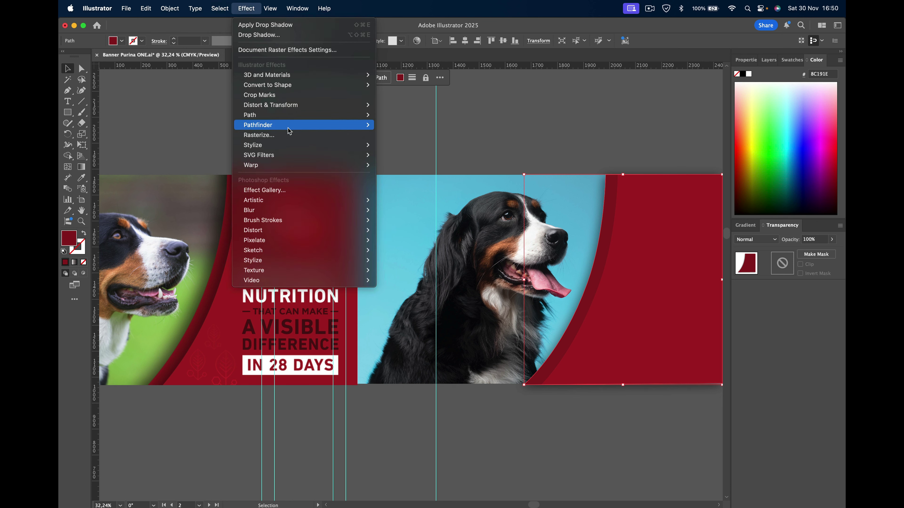
Step: Add another drop shadow with X offset -20 px and Y offset 0 px
mouse_move(253, 145)
left_click(409, 147)
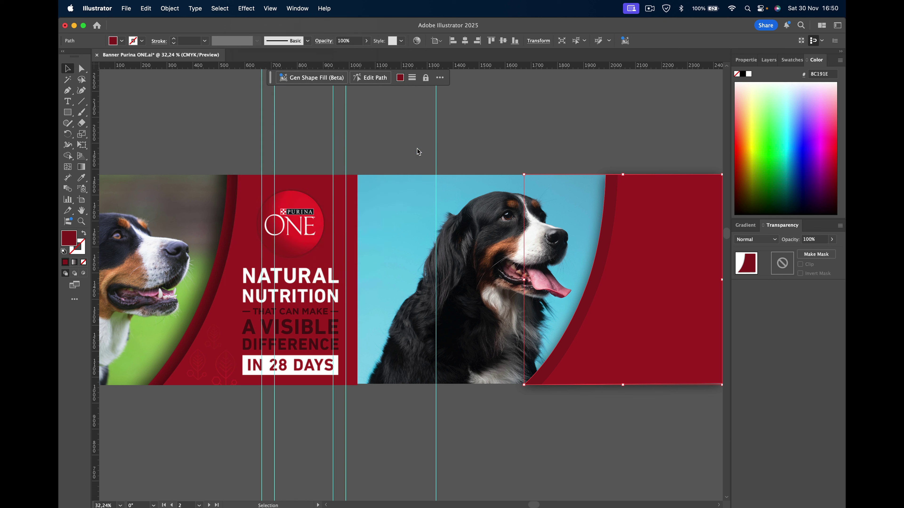
left_click(504, 287)
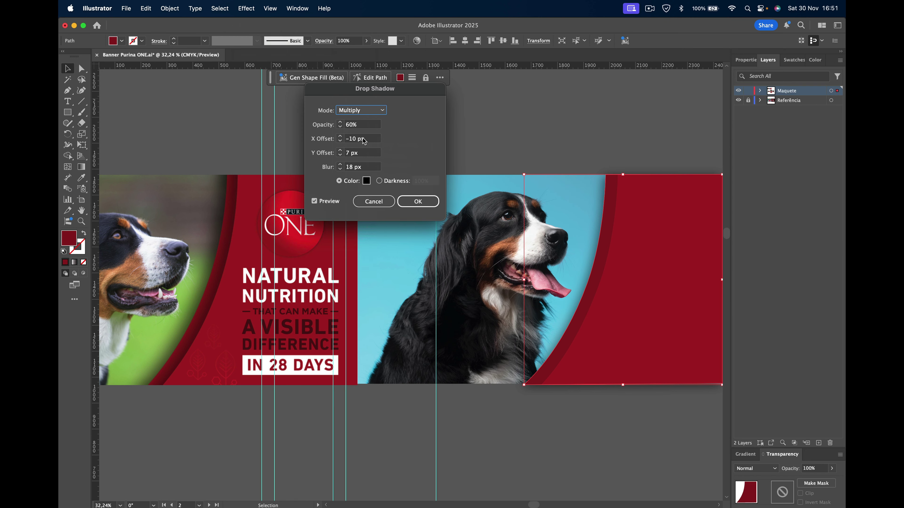
left_click(318, 202)
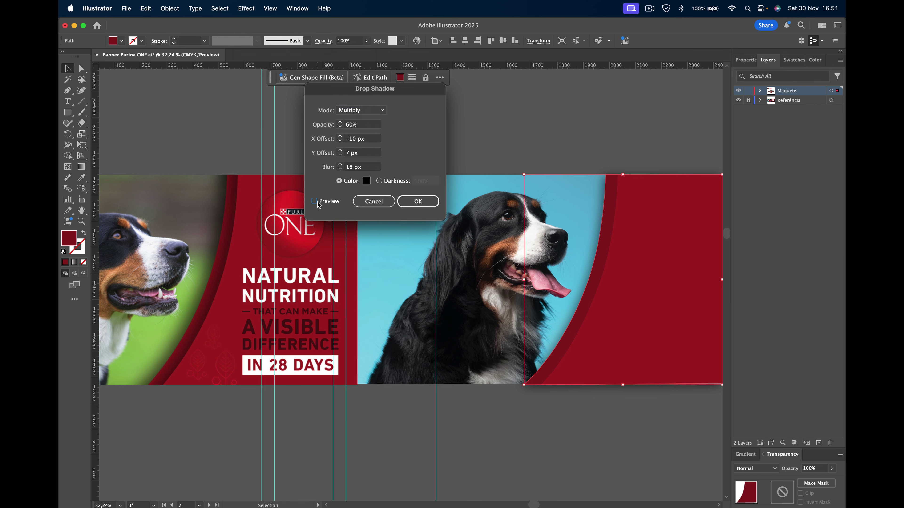
left_click(318, 202)
left_click(340, 141)
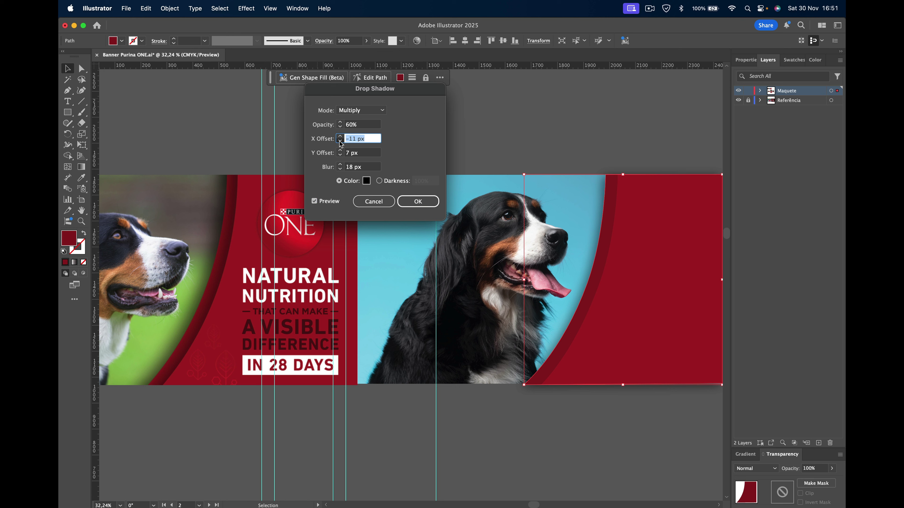
left_click(340, 141)
left_click(340, 141)
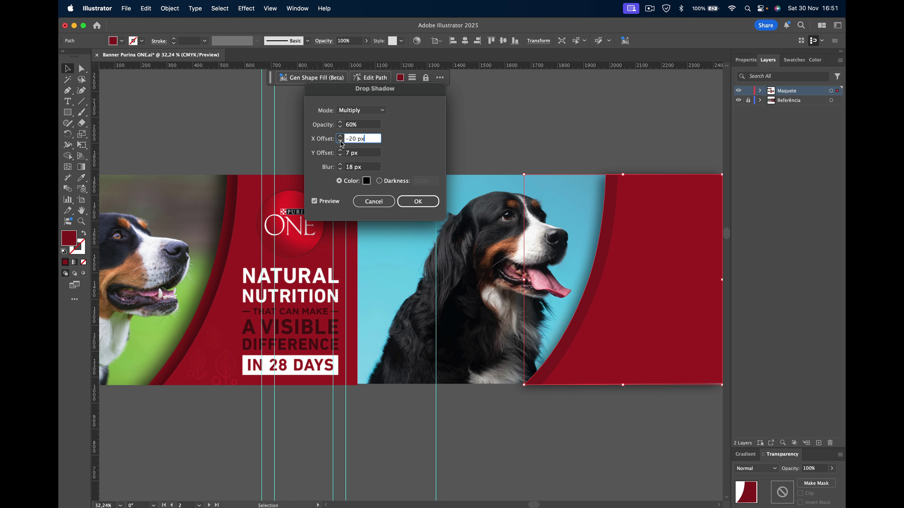
double_click(348, 153)
type("0")
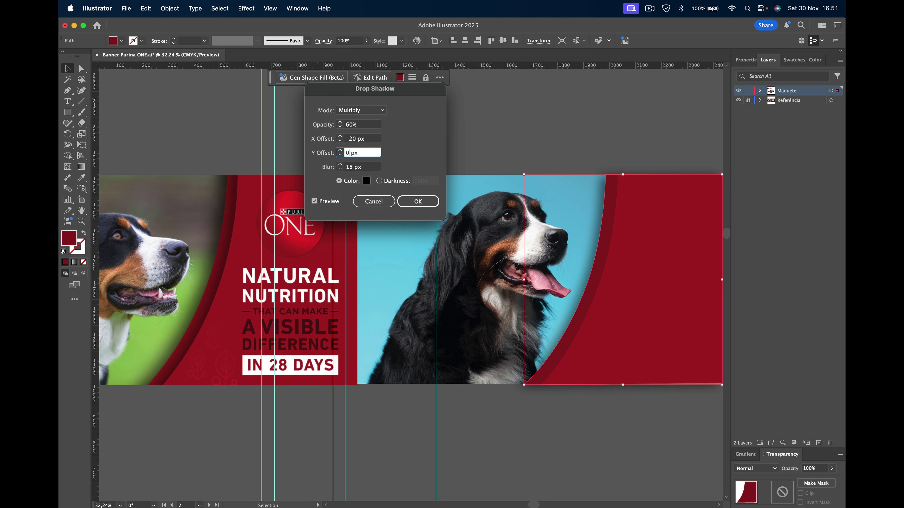
left_click(372, 139)
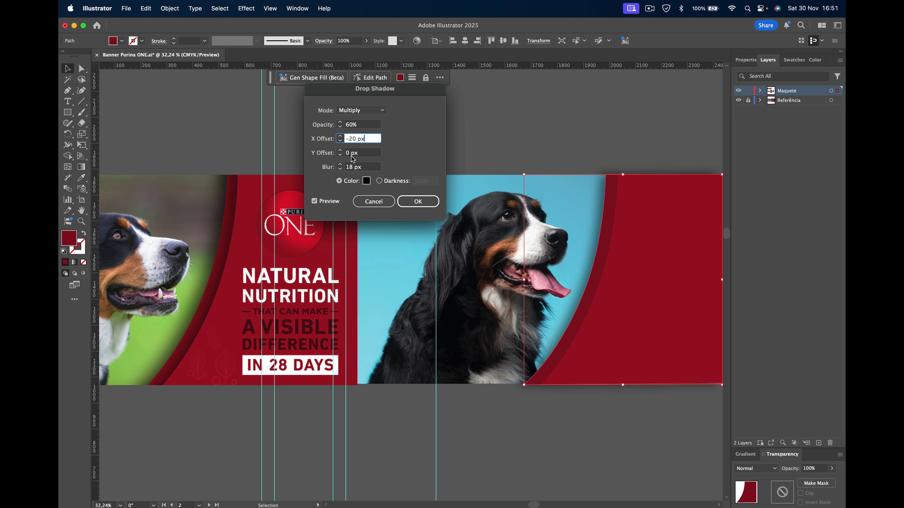
Step: Raise the shadow blur to about 29 px and push the X offset to -33 px
left_click(340, 156)
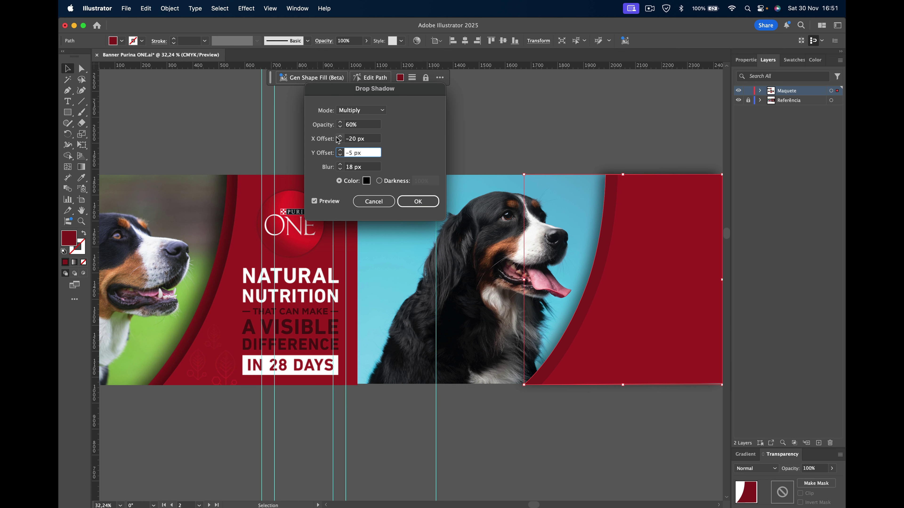
key("Tab")
type("26 px")
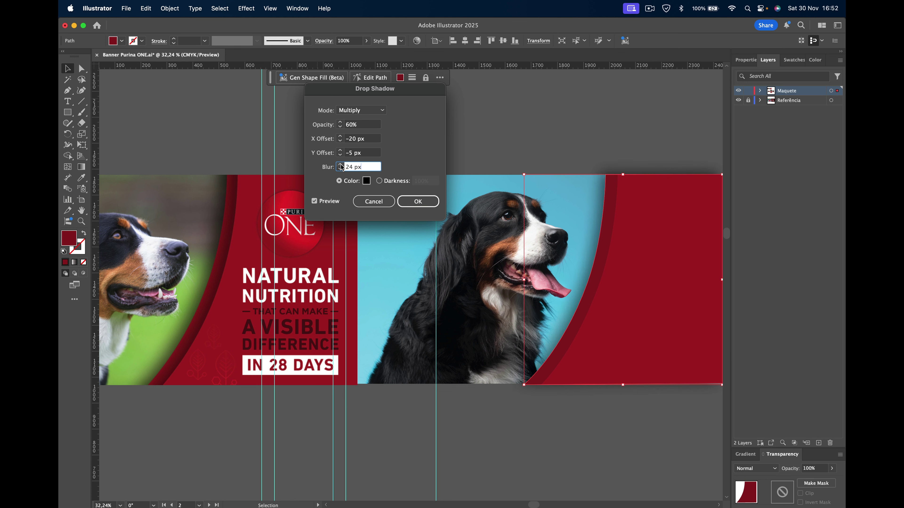
left_click(341, 164)
left_click(340, 165)
left_click(341, 164)
left_click(340, 142)
left_click(340, 142)
left_click(340, 141)
left_click(340, 141)
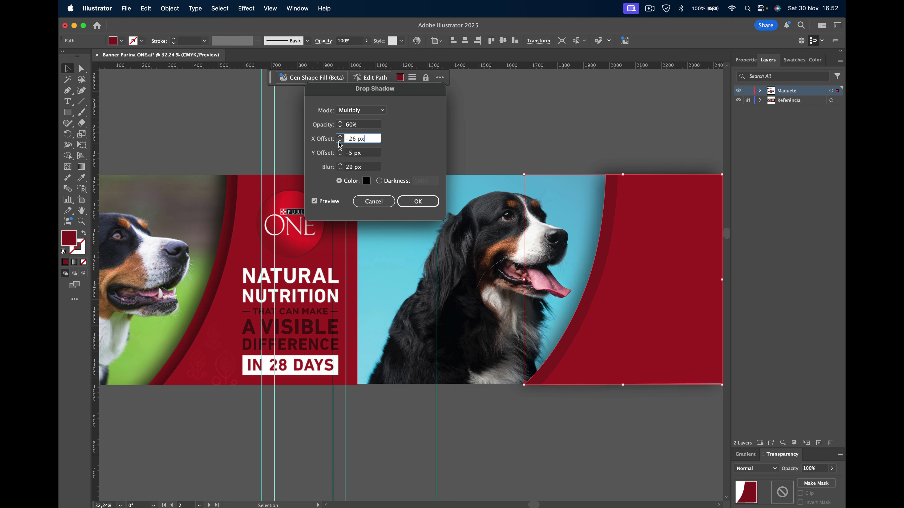
left_click(340, 142)
left_click(341, 141)
left_click(340, 142)
left_click(340, 141)
Step: Settle the shadow opacity at 55% and apply the drop shadow
left_click(340, 128)
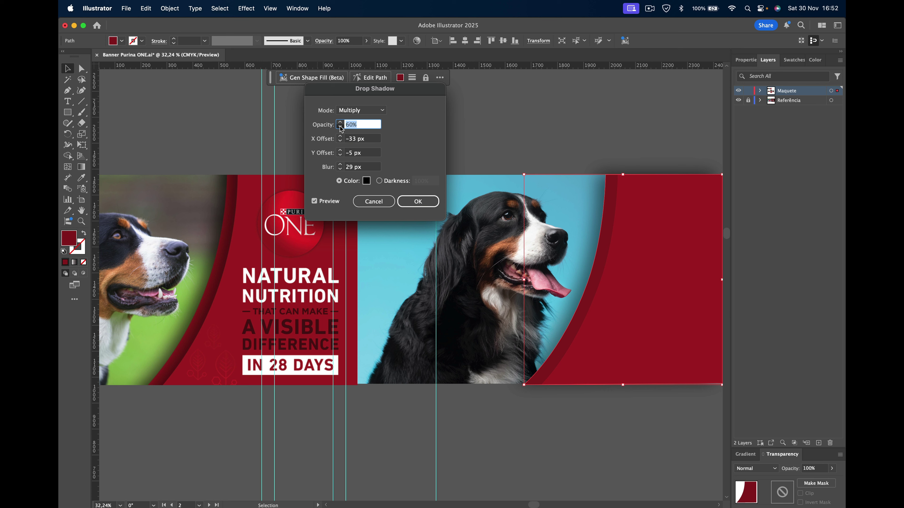
left_click(340, 127)
left_click(340, 127)
left_click(340, 125)
left_click(340, 124)
left_click(421, 202)
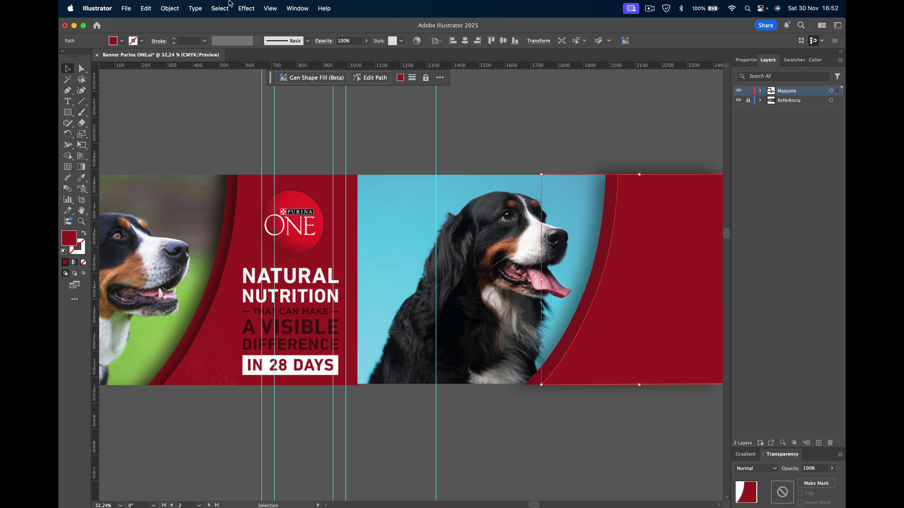
left_click(223, 9)
mouse_move(246, 8)
mouse_move(253, 145)
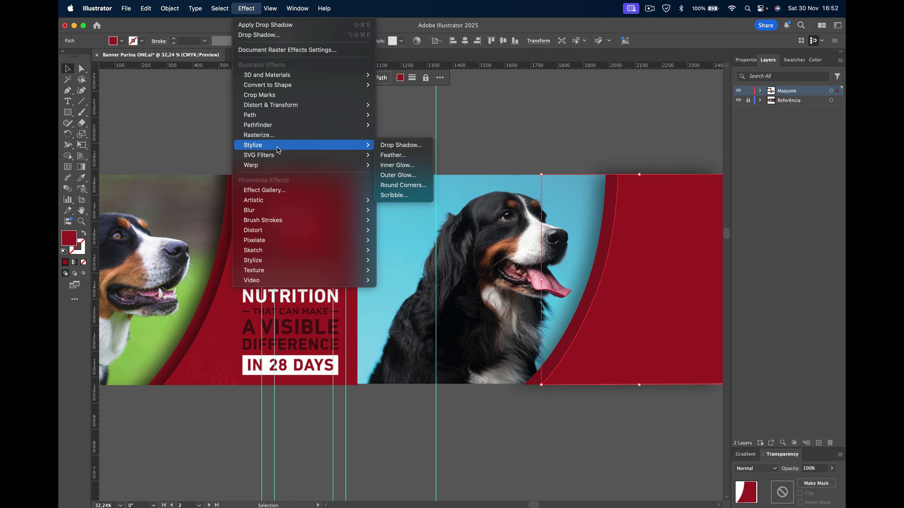
Step: Reopen Drop Shadow, cut the blur, and bring the shadow closer to the shape
left_click(384, 146)
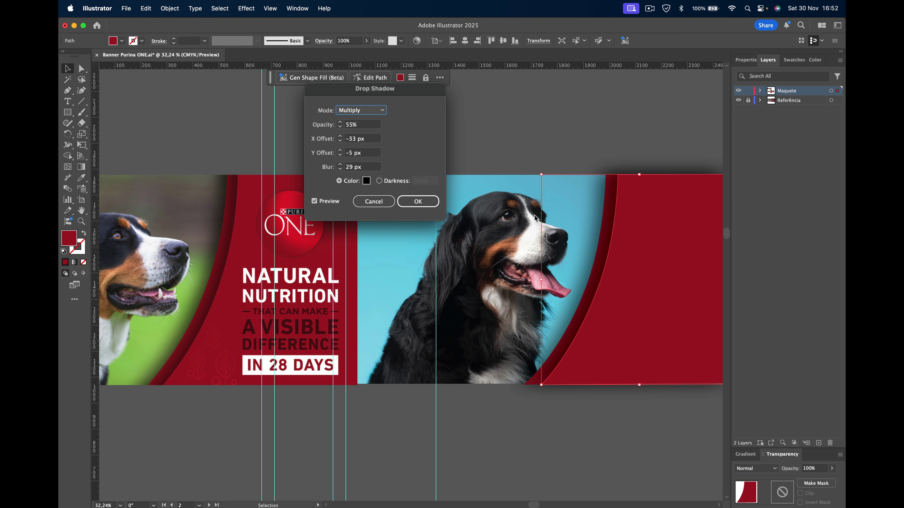
left_click(341, 170)
left_click(340, 170)
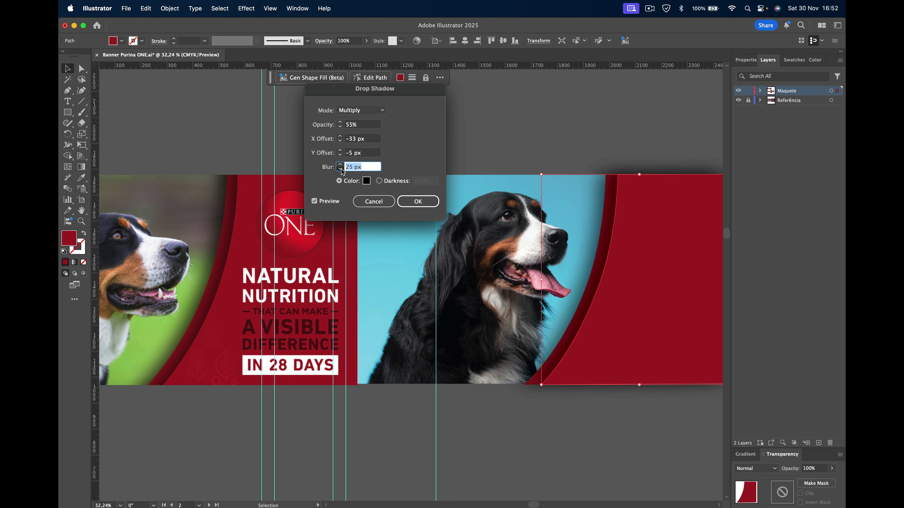
left_click(341, 170)
left_click(341, 170)
left_click(340, 169)
left_click(341, 170)
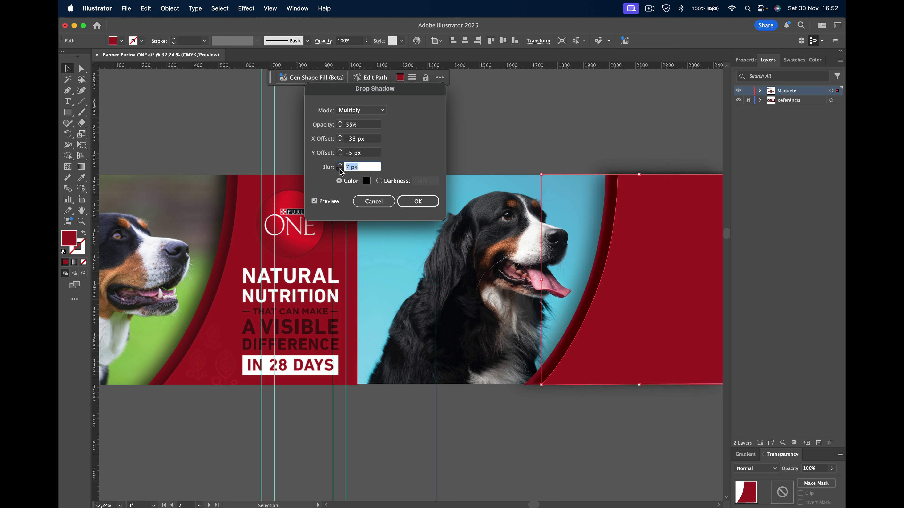
left_click(341, 169)
left_click(341, 170)
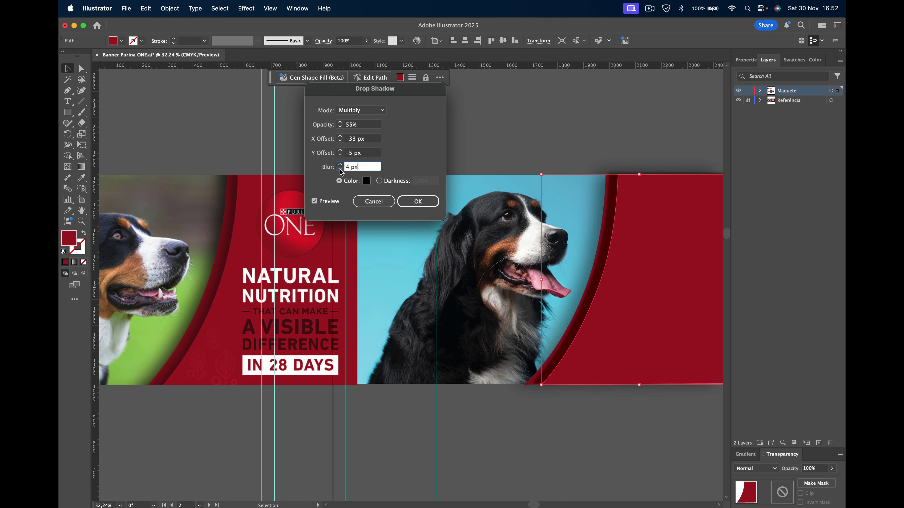
left_click(340, 137)
left_click(340, 136)
left_click(340, 136)
left_click(340, 136)
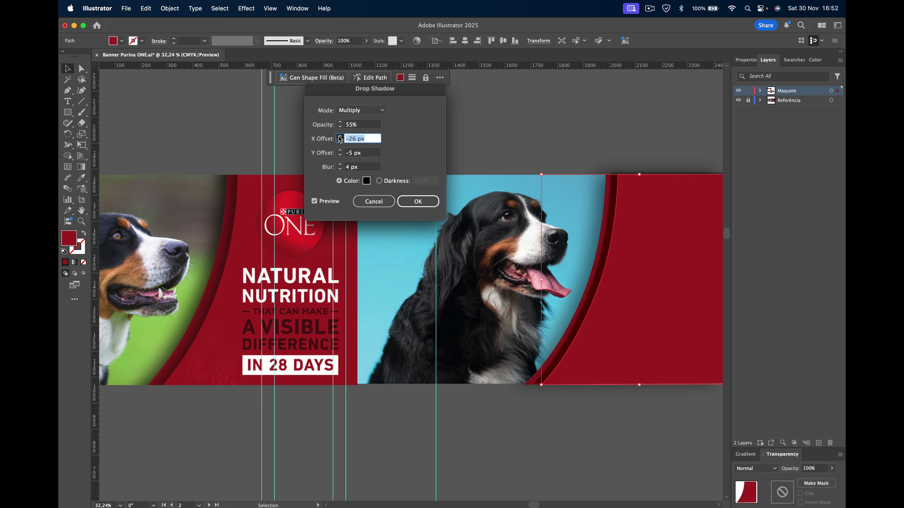
left_click(340, 136)
left_click(340, 136)
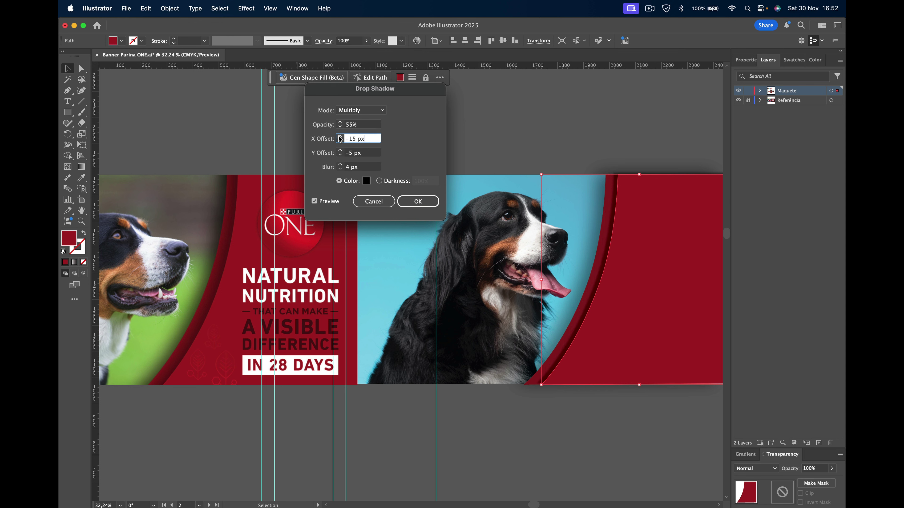
left_click(340, 164)
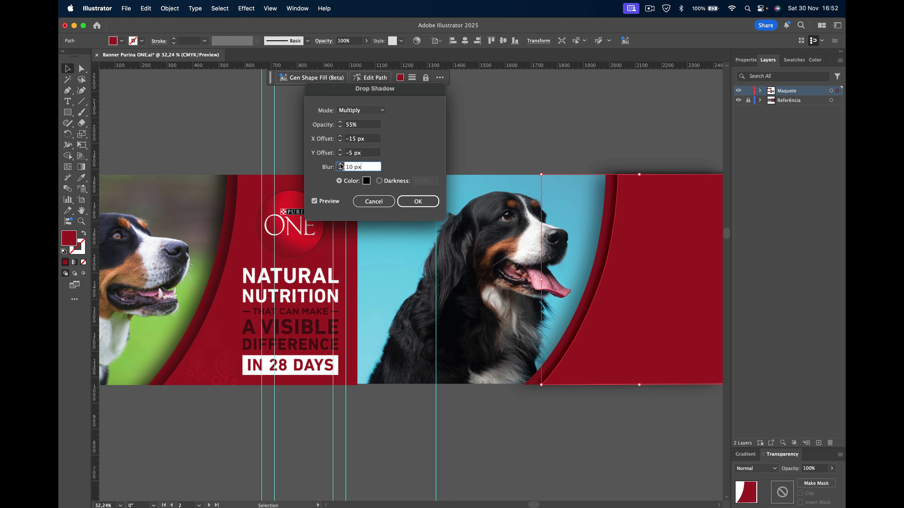
Step: Fine-tune the shadow opacity toward 55% and nudge its offset and blur
left_click(340, 127)
left_click(341, 126)
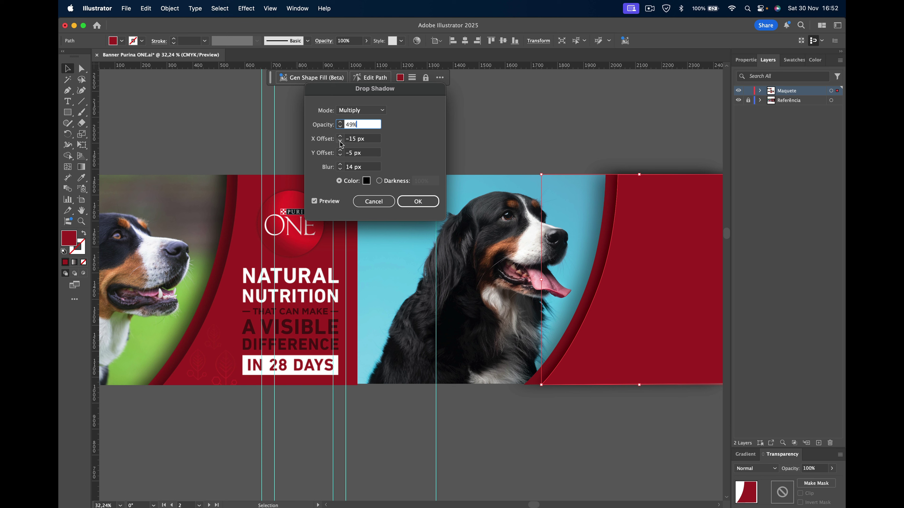
left_click(340, 141)
left_click(340, 141)
left_click(340, 136)
left_click(340, 137)
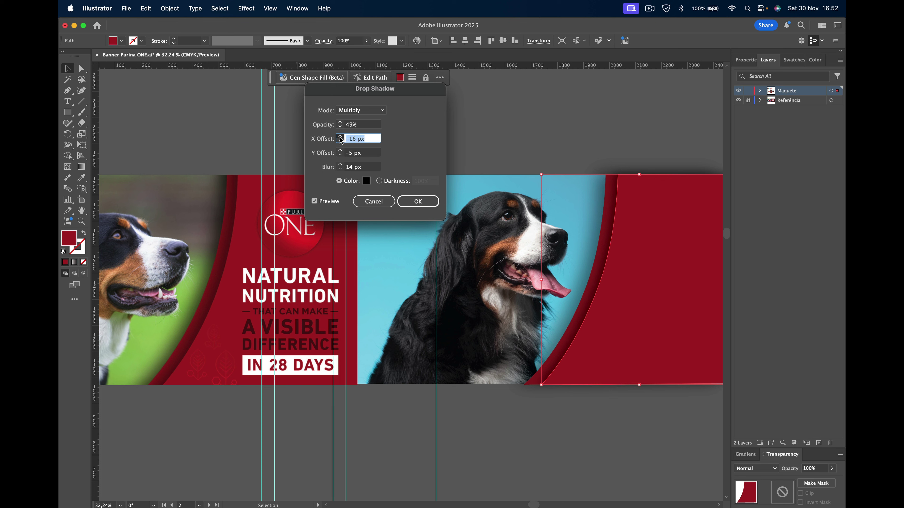
left_click(340, 169)
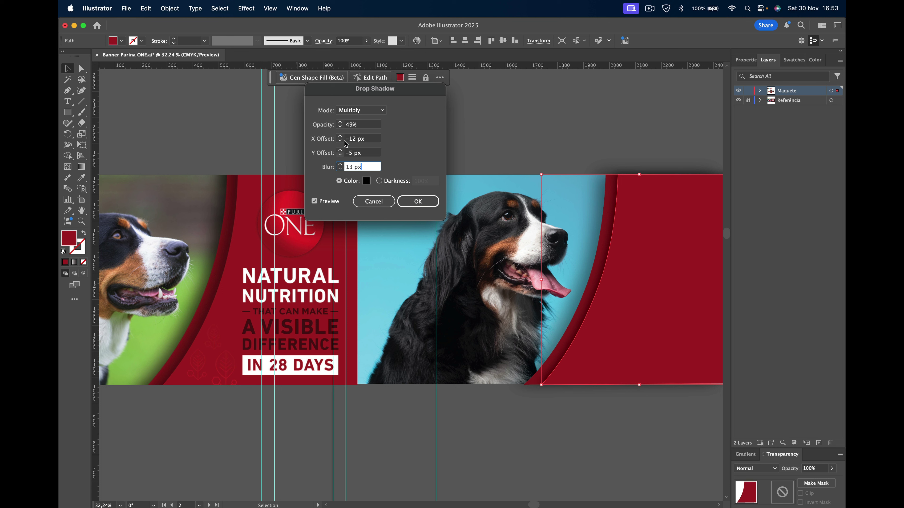
left_click(341, 123)
left_click(341, 122)
left_click(340, 122)
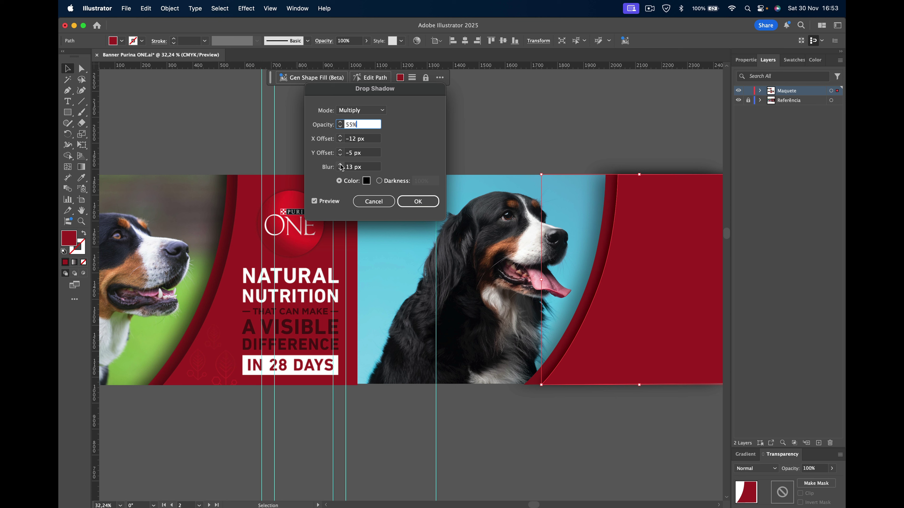
Step: Set blur to 15 px and X offset to -15 px, then apply the shadow
left_click(350, 167)
key("Up")
key("Up")
key("Up")
left_click(340, 170)
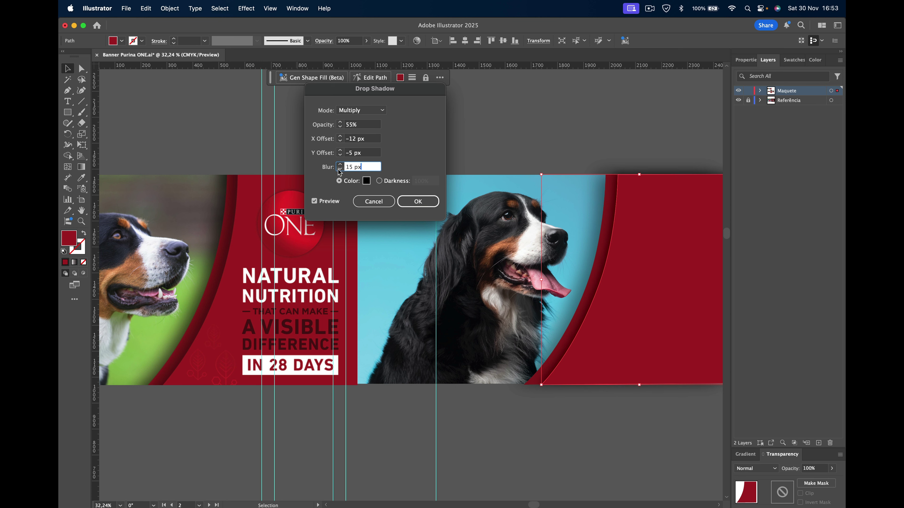
left_click(341, 142)
key("Down")
key("Down")
key("Down")
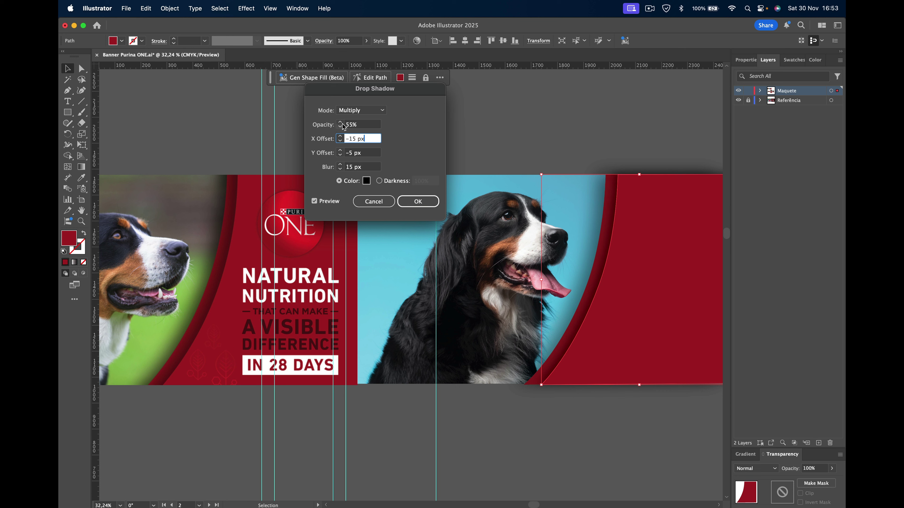
left_click(418, 202)
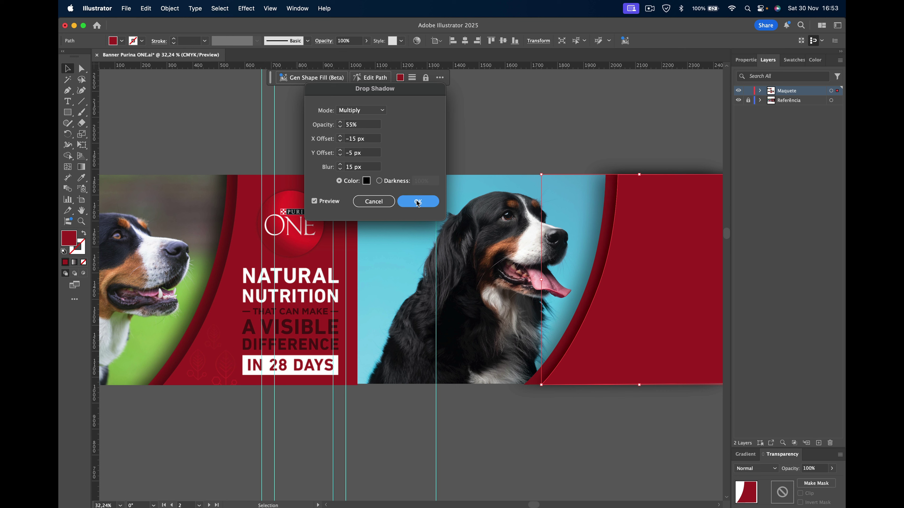
left_click(571, 430)
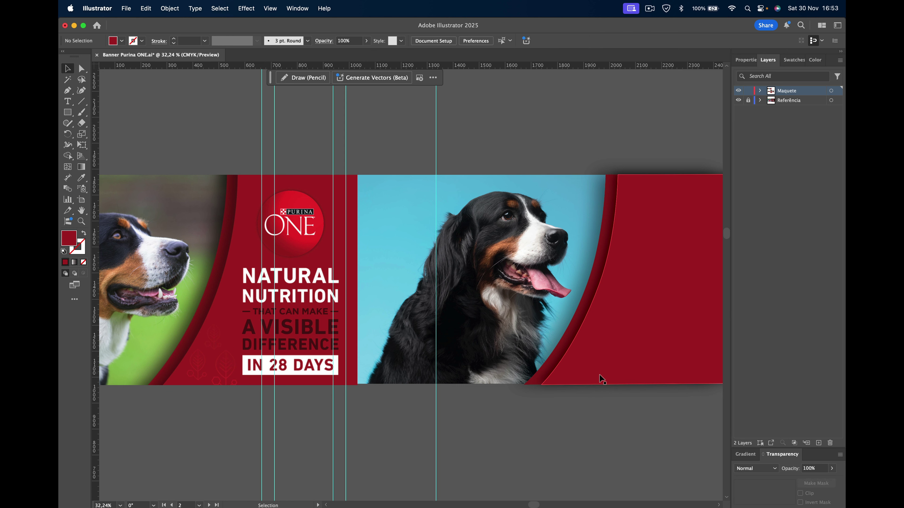
Step: Stretch the red curve's bottom-left corner left, undoing an accidental grey eyedropper fill
left_click(594, 275)
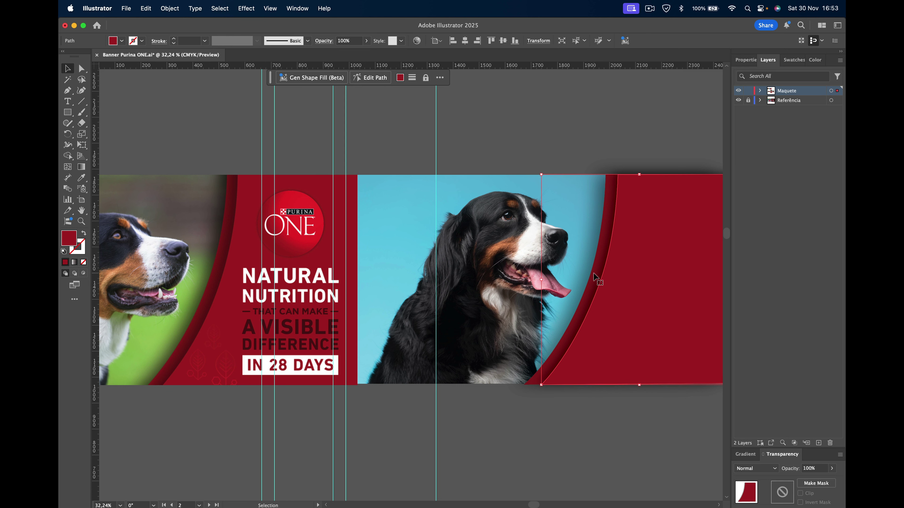
left_click(624, 272, "shift")
left_click(604, 257)
left_click_drag(534, 384, 524, 384)
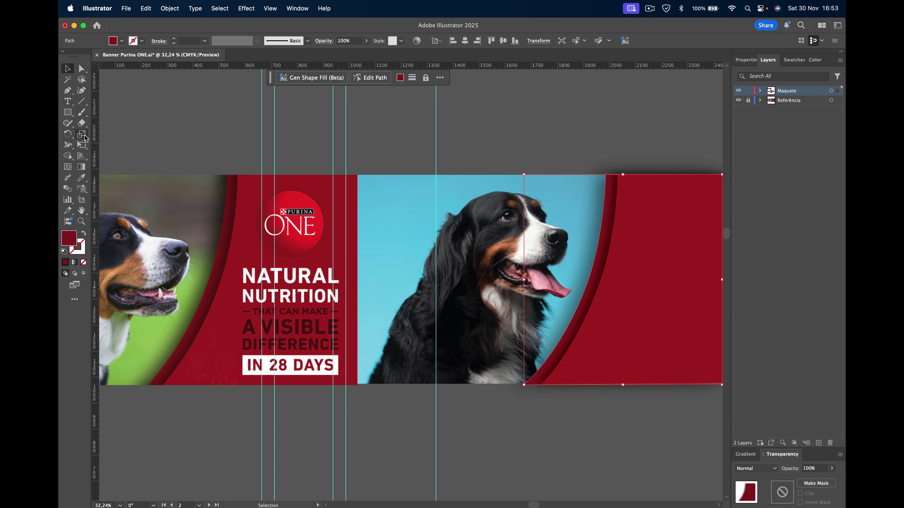
left_click(81, 178)
left_click(637, 289)
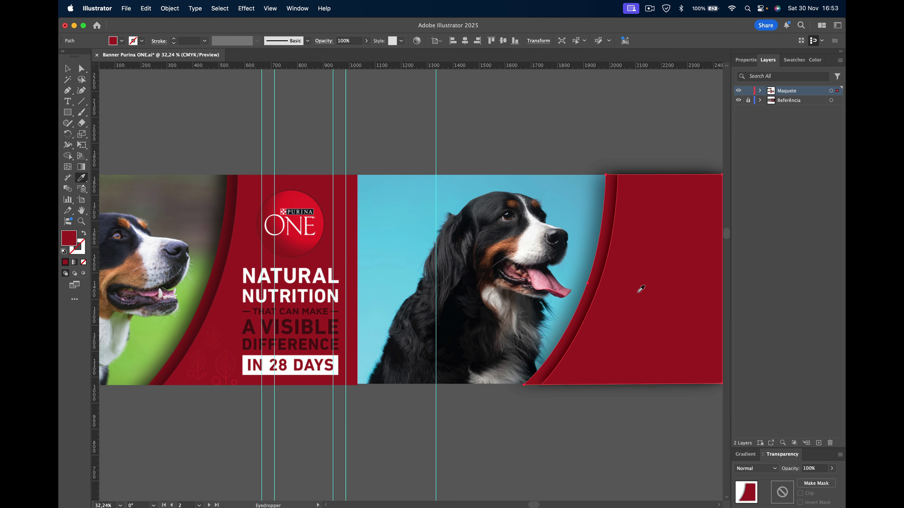
left_click(67, 68)
key("i")
left_click(527, 423)
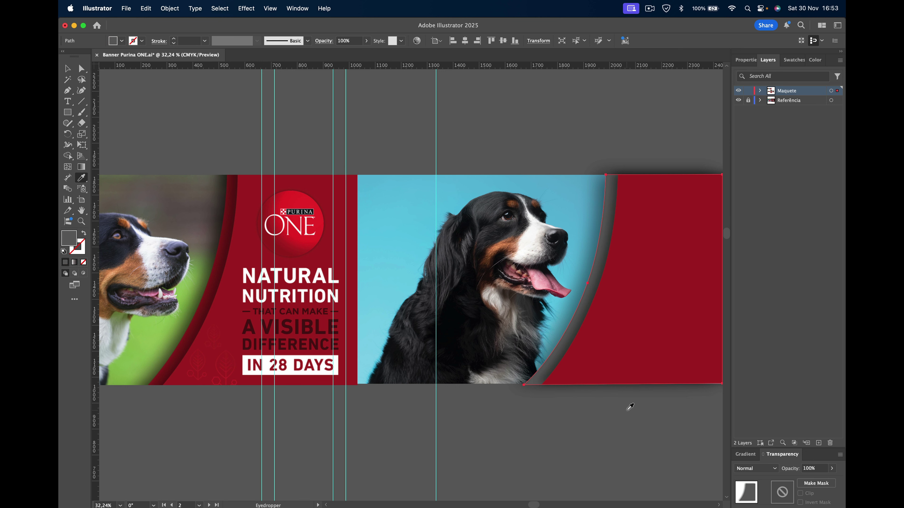
key("super+z")
left_click(67, 69)
left_click(407, 141)
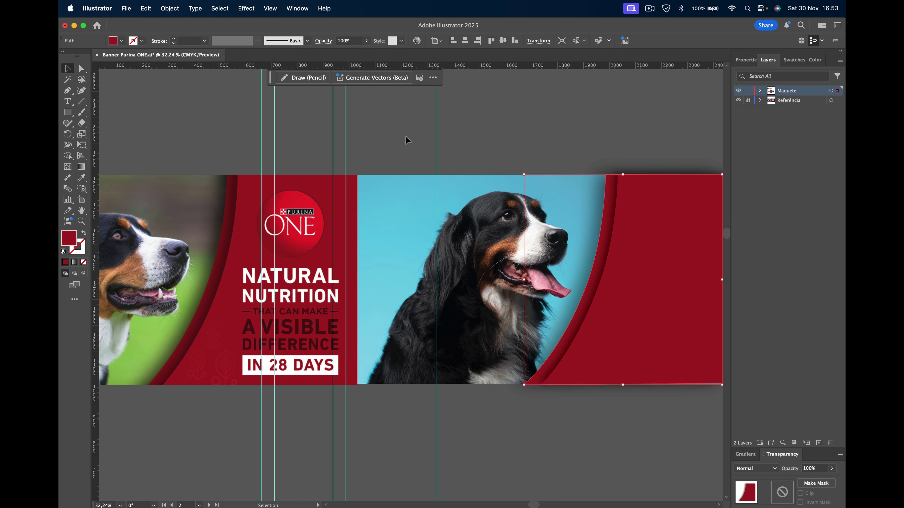
Step: Change the right red curve's fill to the darker red 9B1C26
left_click(599, 192)
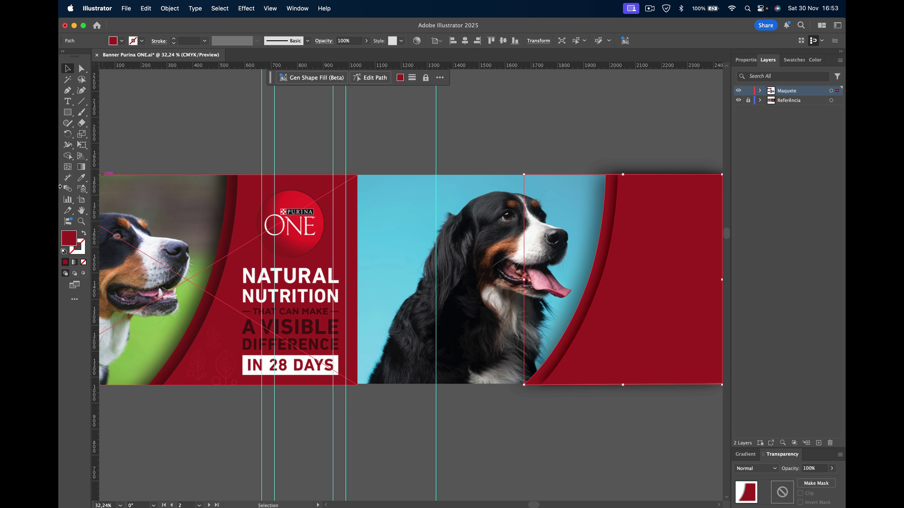
double_click(69, 238)
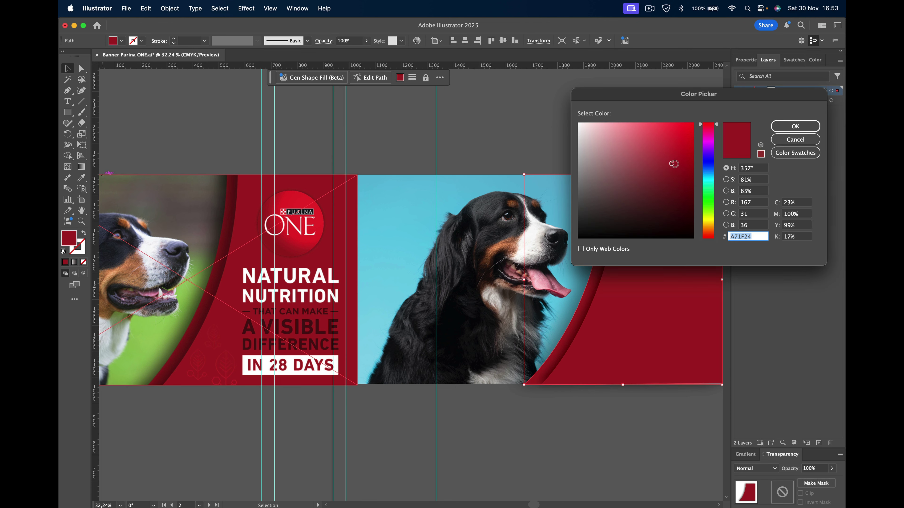
left_click(673, 168)
left_click(785, 131)
left_click(664, 424)
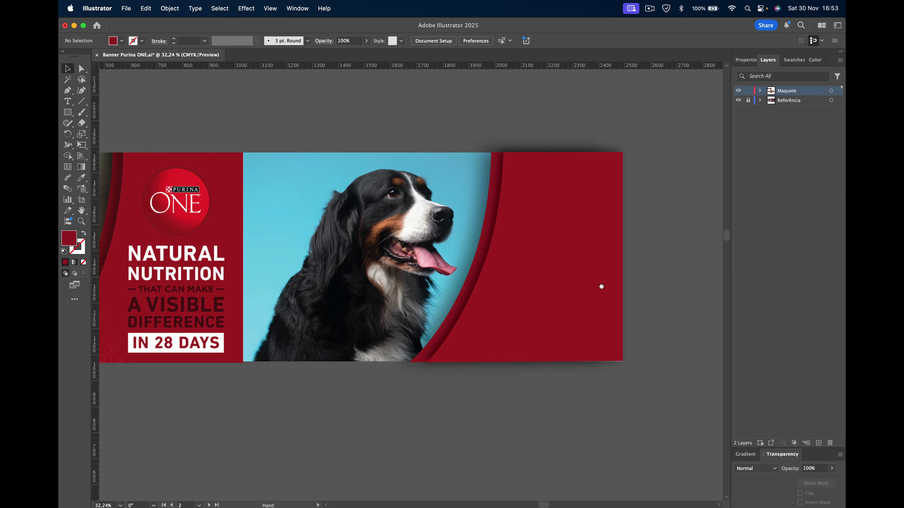
Step: Drag a Purina ONE logo over onto the blue-dog banner
left_click_drag(715, 307, 688, 267)
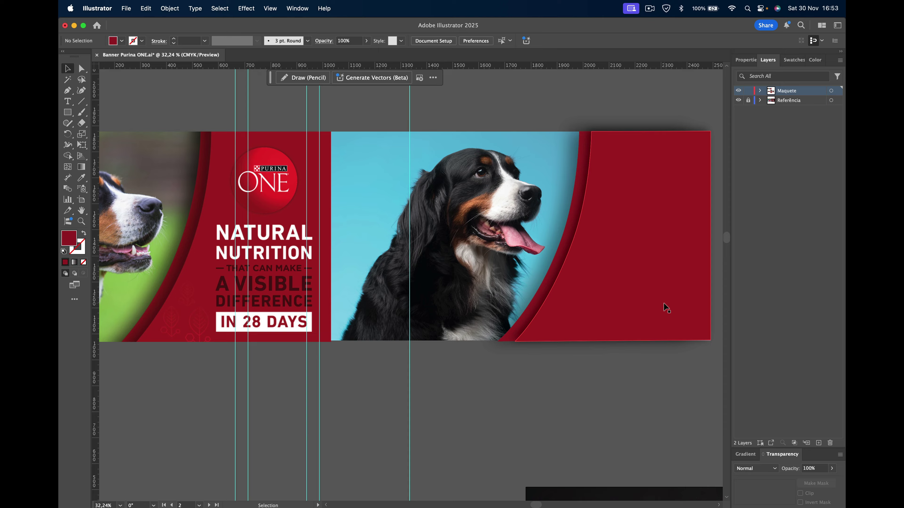
scroll(665, 305, "down", 5)
scroll(666, 307, "down", 10)
scroll(666, 308, "right", 5)
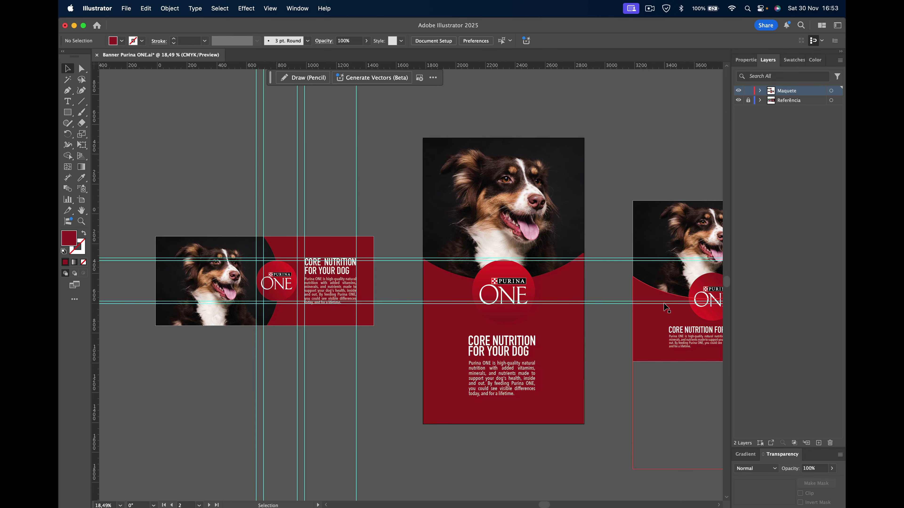
left_click_drag(281, 282, 336, 127)
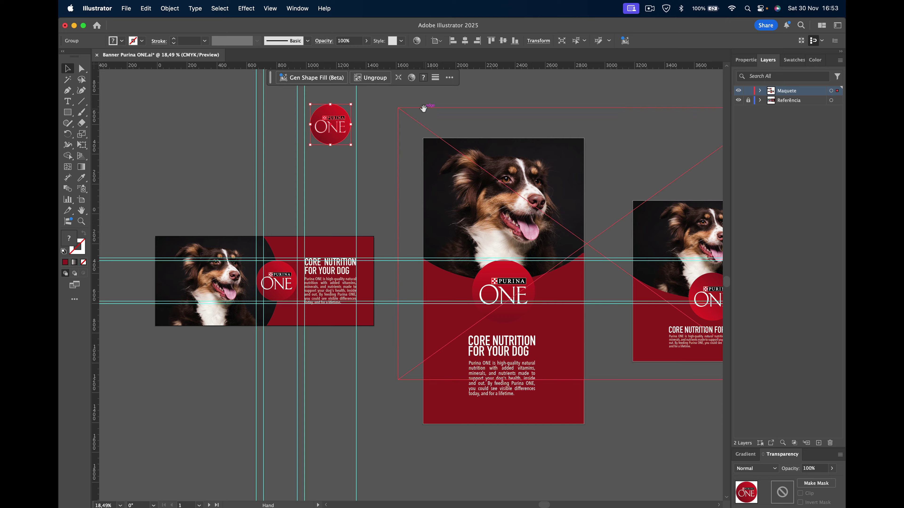
left_click_drag(422, 110, 477, 367)
left_click_drag(402, 409, 347, 244)
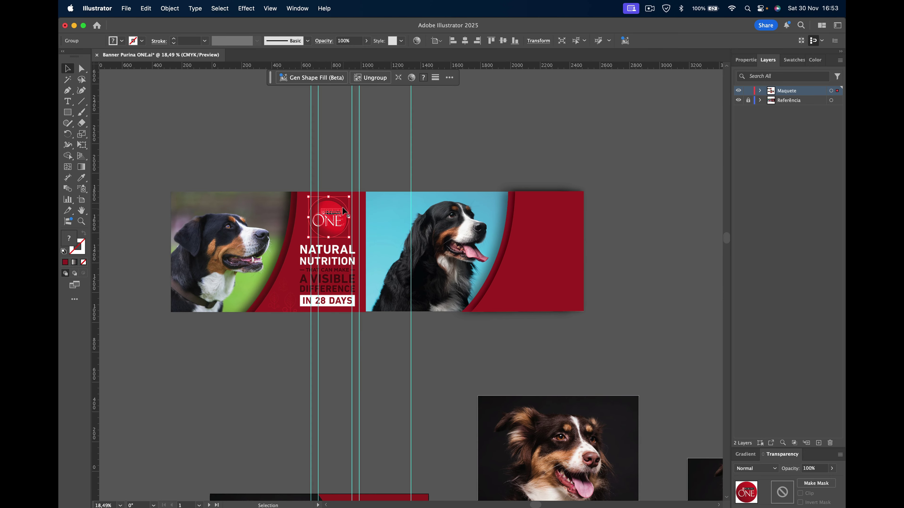
Step: Shrink the logo, bring it to front, and place it atop the red panel
left_click_drag(349, 196, 600, 218)
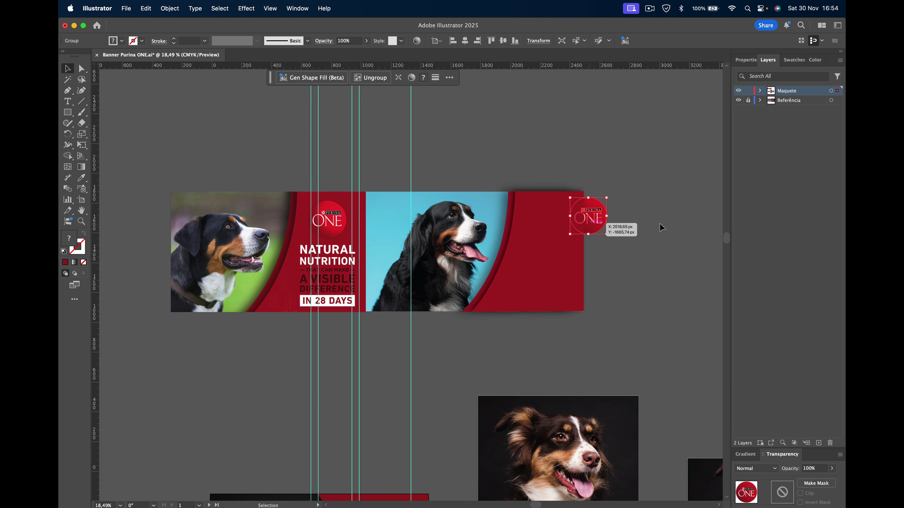
right_click(599, 217)
mouse_move(644, 457)
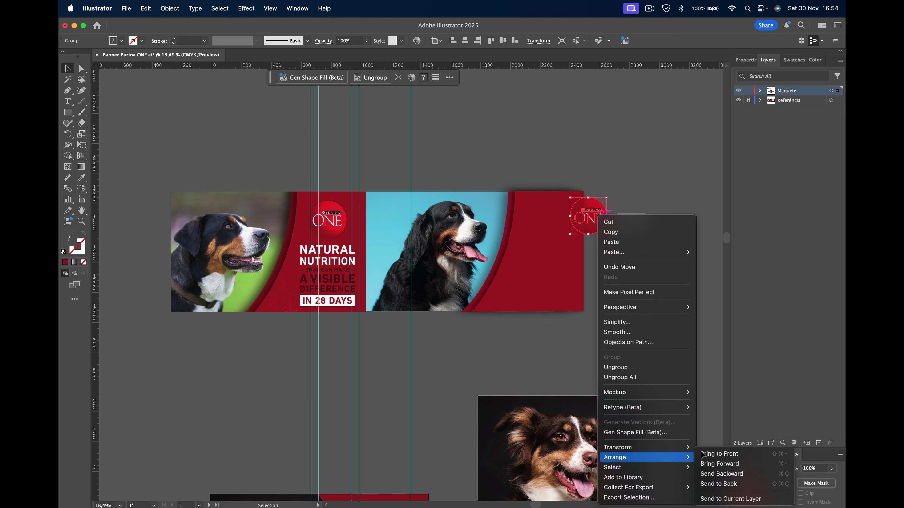
left_click(725, 454)
mouse_move(598, 219)
left_mouse_down()
mouse_move(561, 226)
mouse_move(558, 218)
left_mouse_up()
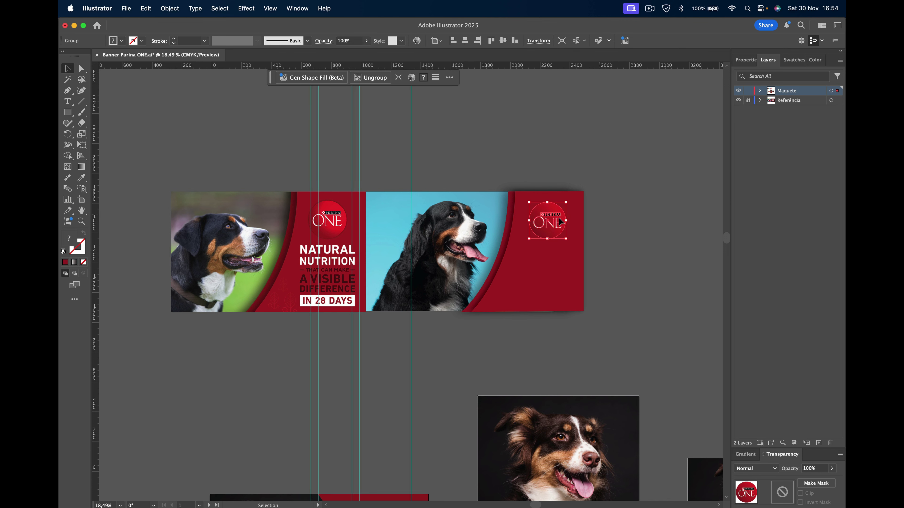
scroll(559, 217, "up", 3)
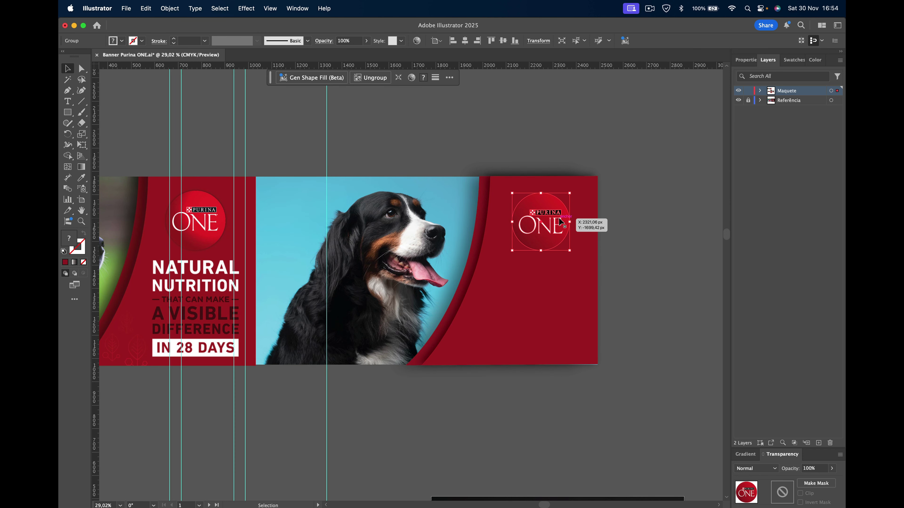
Step: Apply a drop shadow to the logo with X and Y offsets of 0 px
left_click(220, 8)
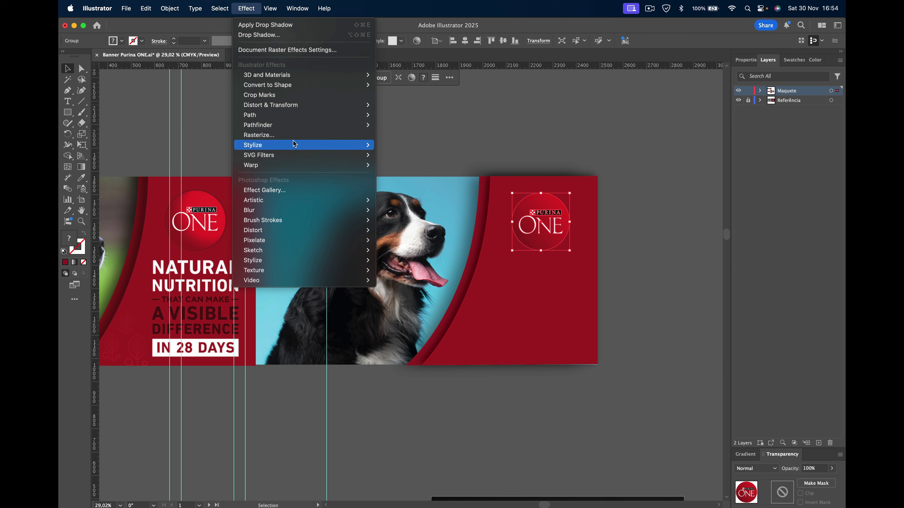
mouse_move(253, 145)
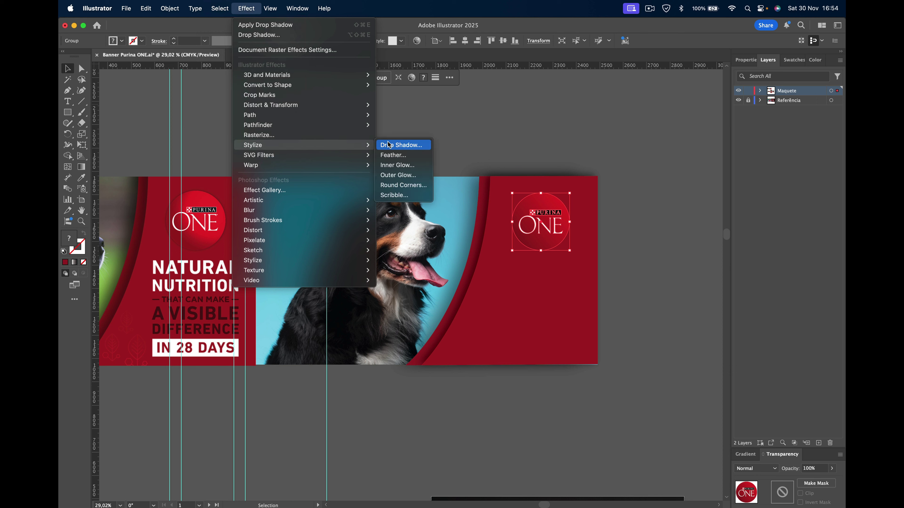
left_click(389, 145)
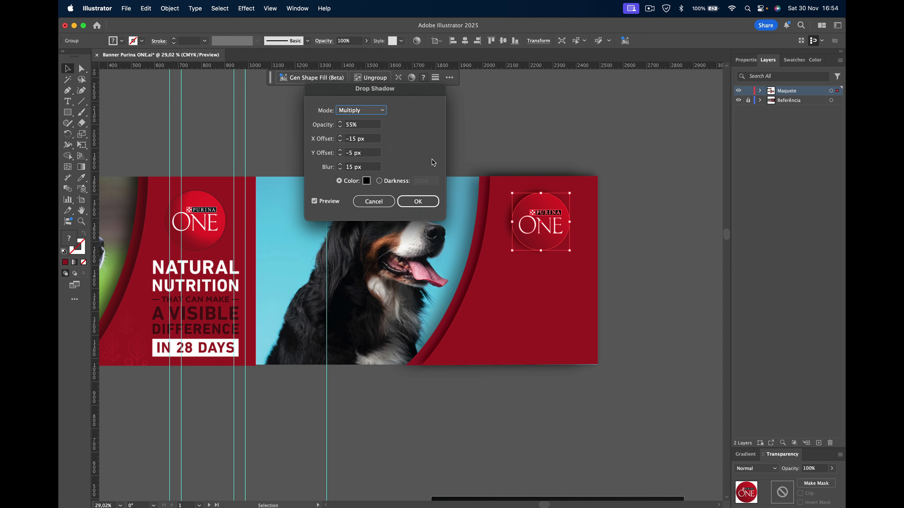
left_click(340, 155)
left_click(340, 150)
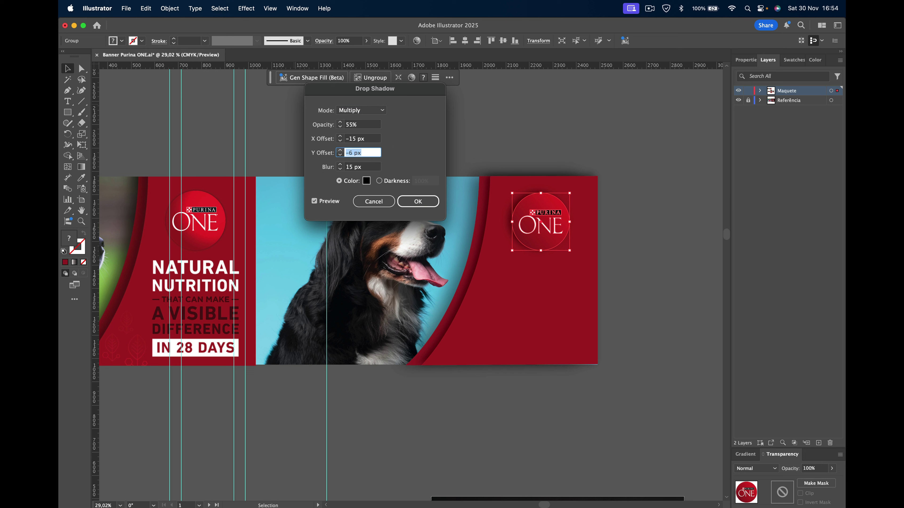
left_click(341, 150)
left_click(351, 139)
type("0")
key("Return")
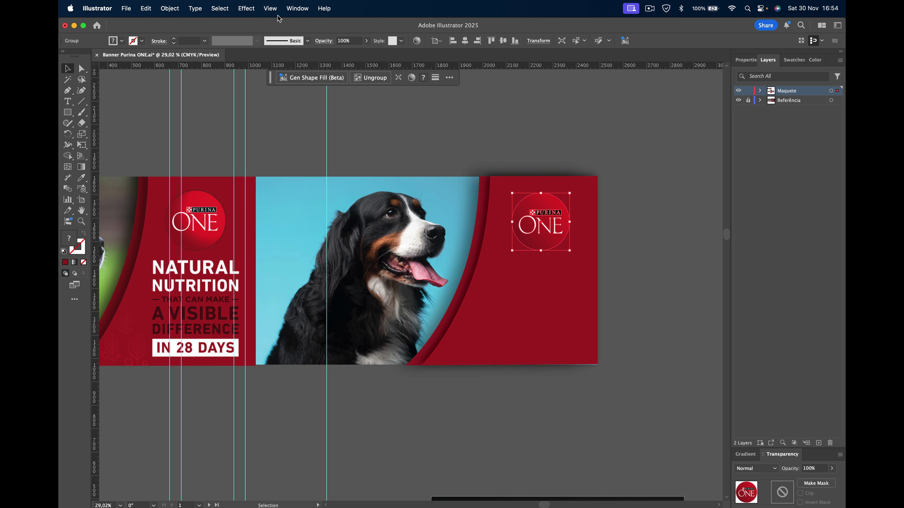
Step: Reduce the logo shadow to 9 px blur and 50% opacity, then deselect
left_click(244, 8)
mouse_move(253, 144)
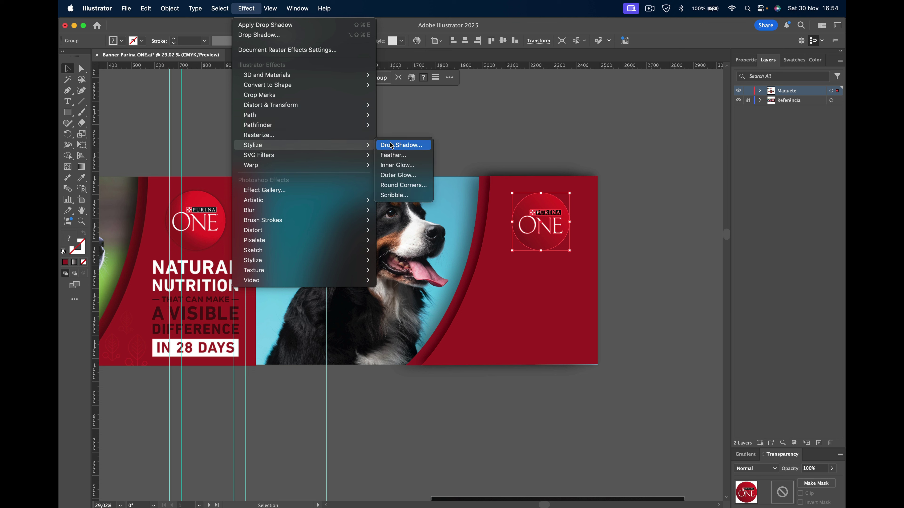
left_click(392, 151)
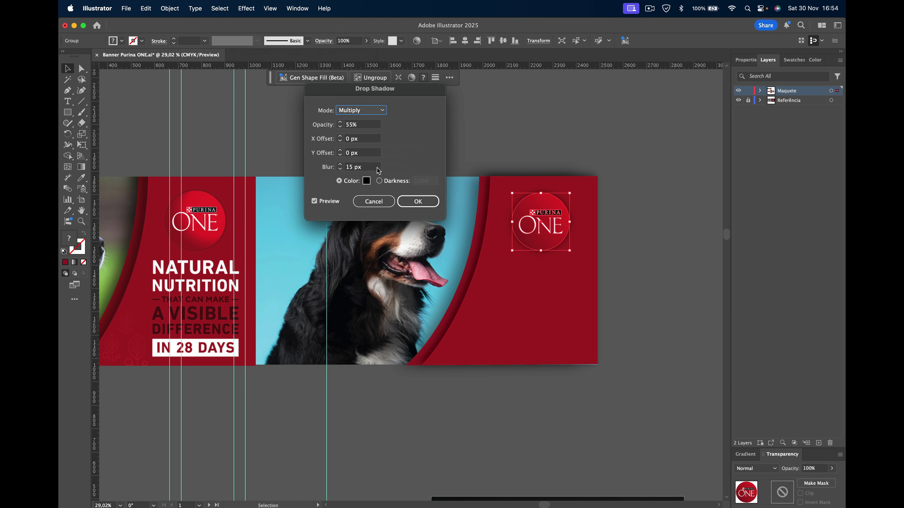
left_click(340, 170)
left_click(340, 169)
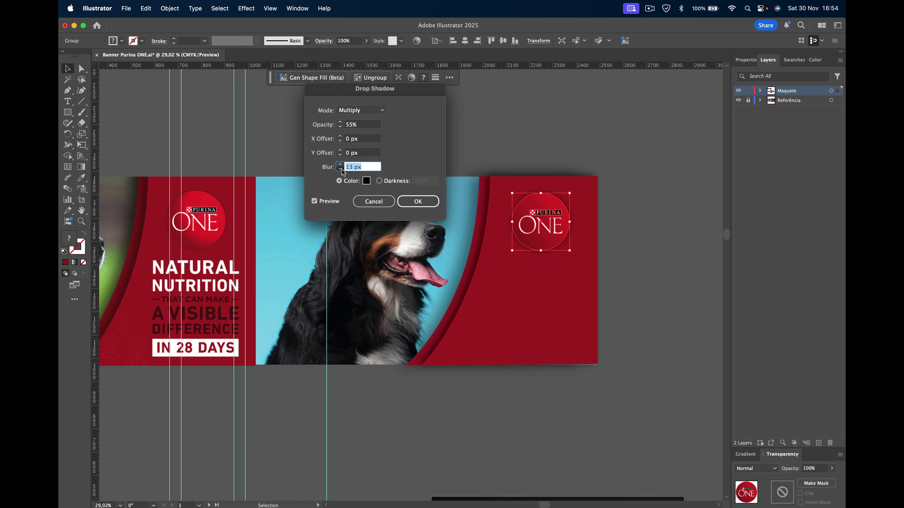
left_click(340, 170)
left_click(340, 170)
left_click(340, 129)
left_click(340, 130)
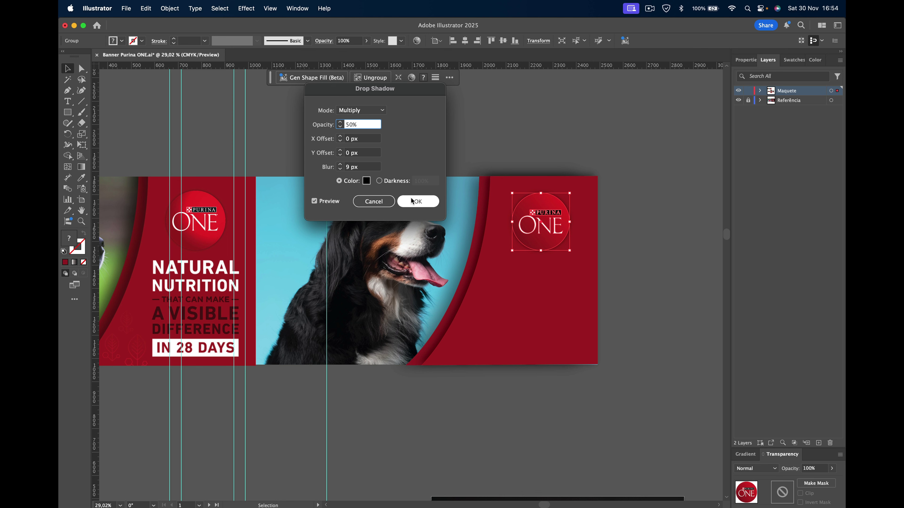
left_click(418, 201)
left_click(620, 284)
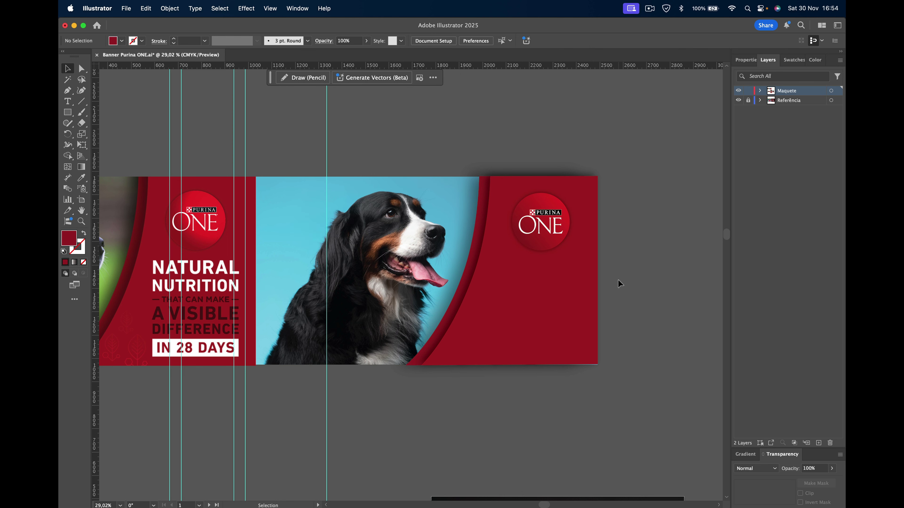
Step: Option-drag a copy of the blue-background dog photo below the banners and pan down to it
scroll(467, 209, "up", 3)
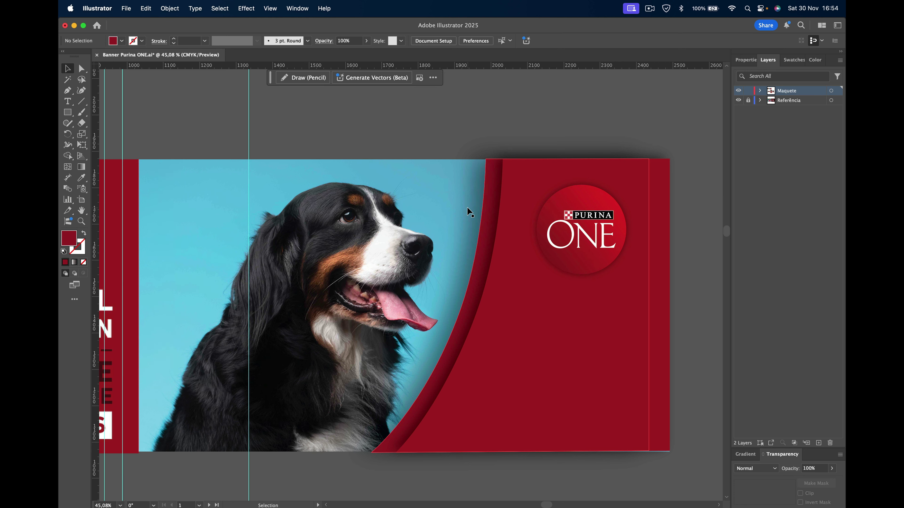
scroll(467, 210, "down", 5)
scroll(467, 210, "left", 5)
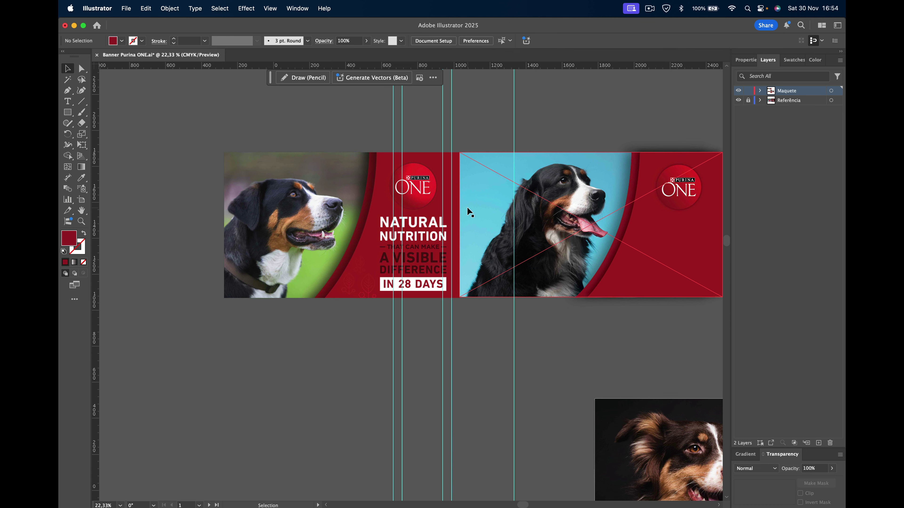
left_click(593, 197)
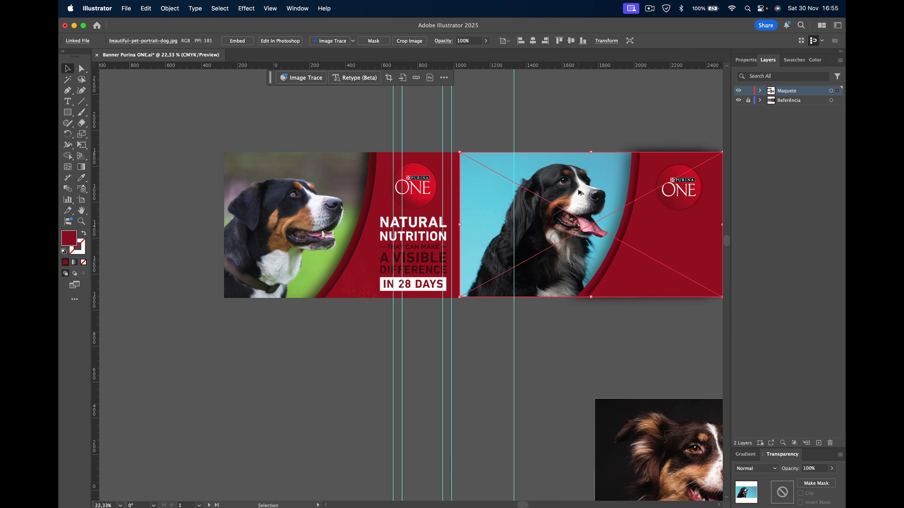
left_click_drag(580, 193, 344, 361)
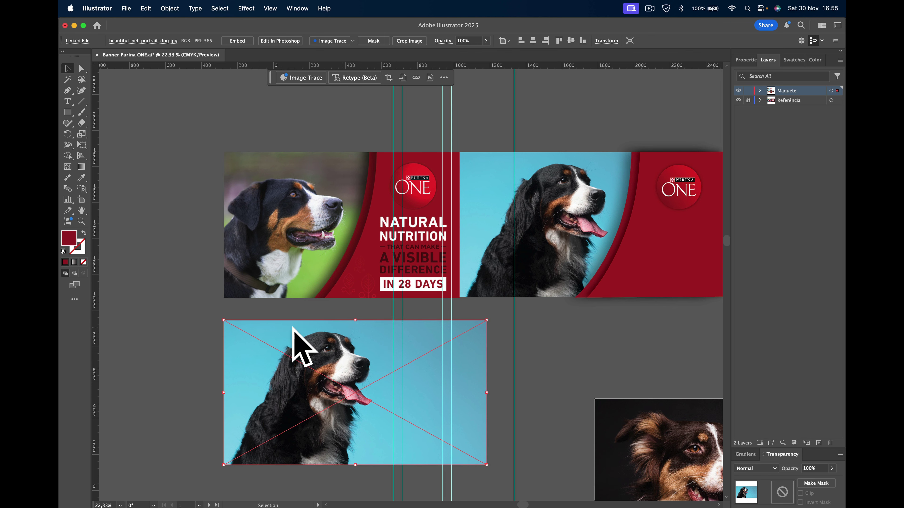
left_click_drag(413, 356, 413, 263)
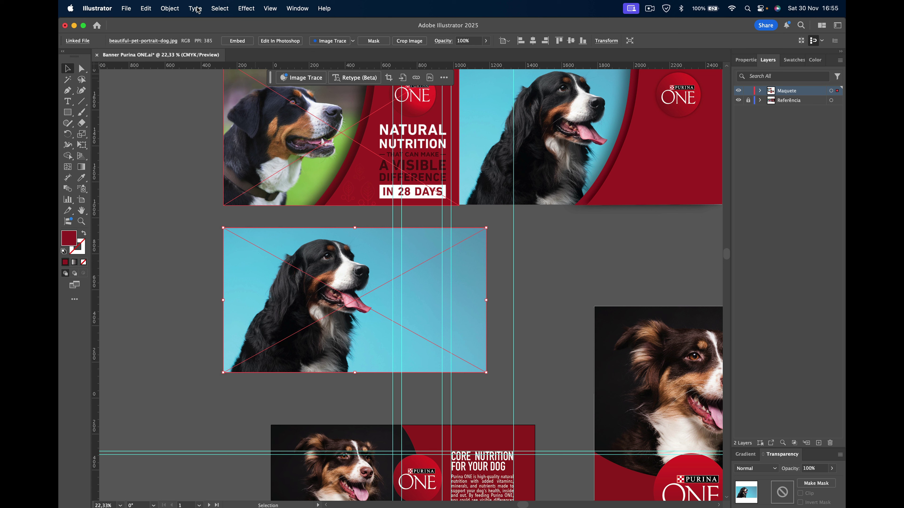
Step: Image-trace the dog photo copy into black-and-white shapes, then undo the trace
left_click(173, 6)
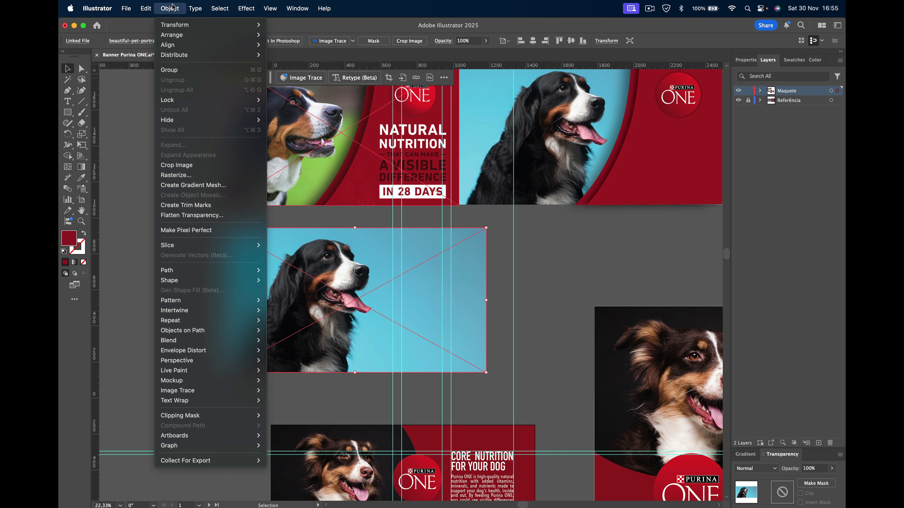
key("Escape")
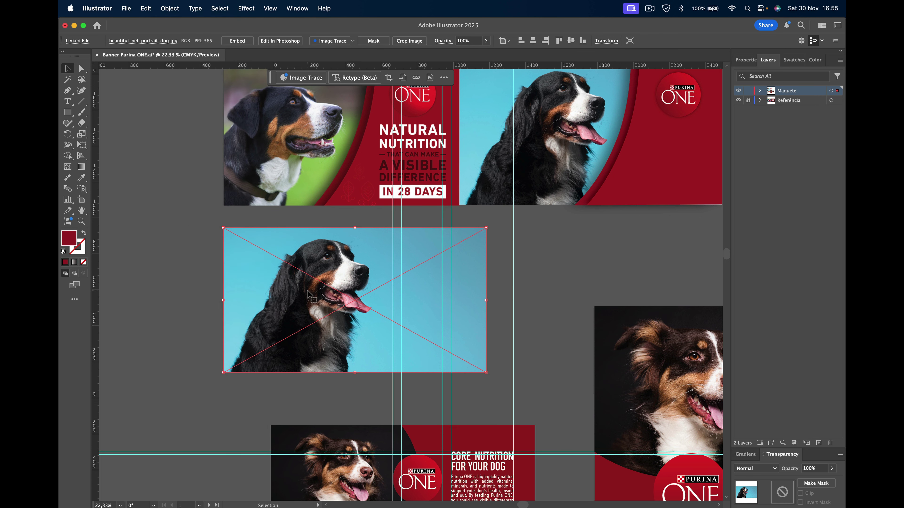
left_click(182, 10)
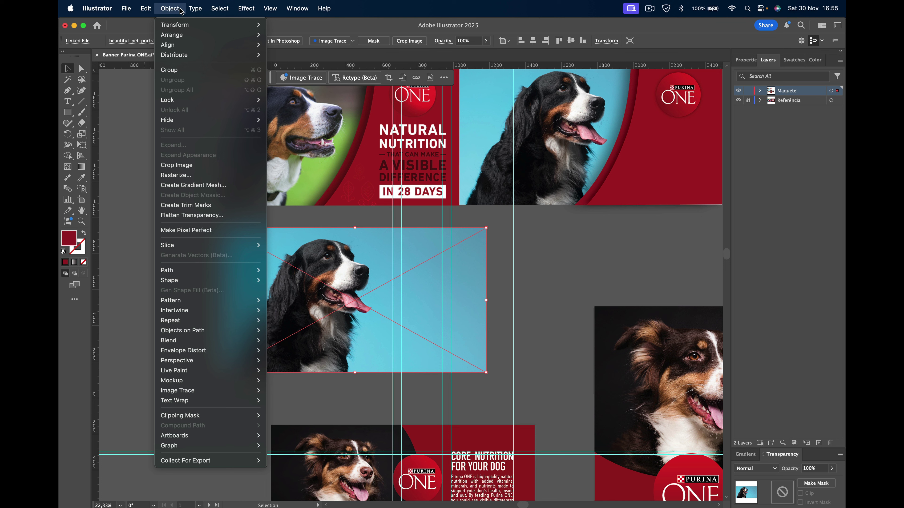
mouse_move(177, 391)
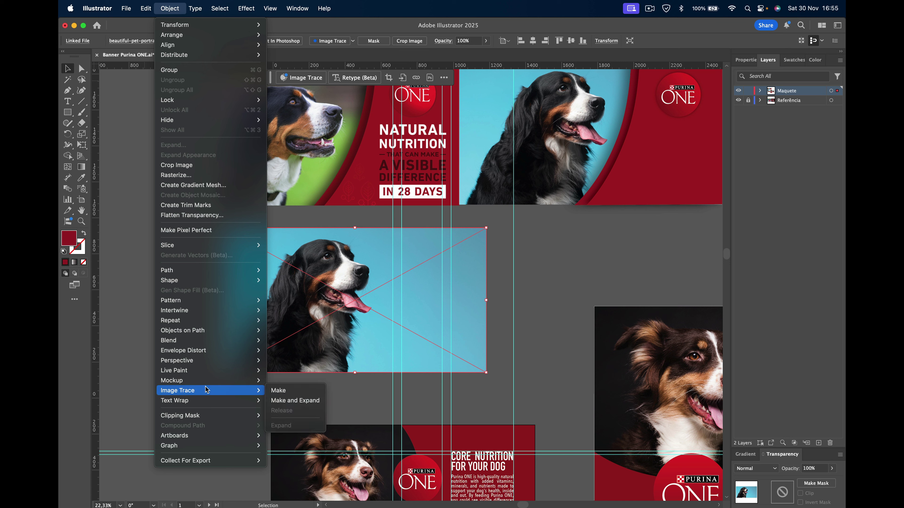
left_click(293, 400)
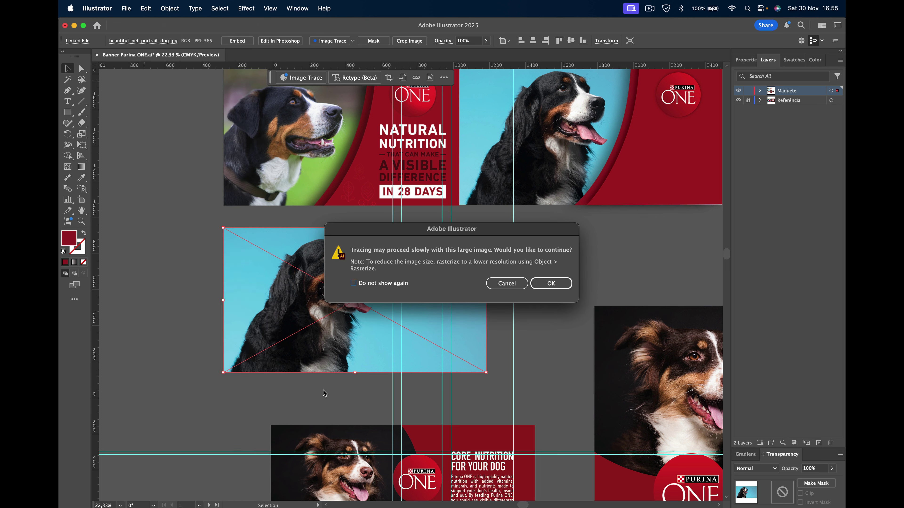
left_click(551, 284)
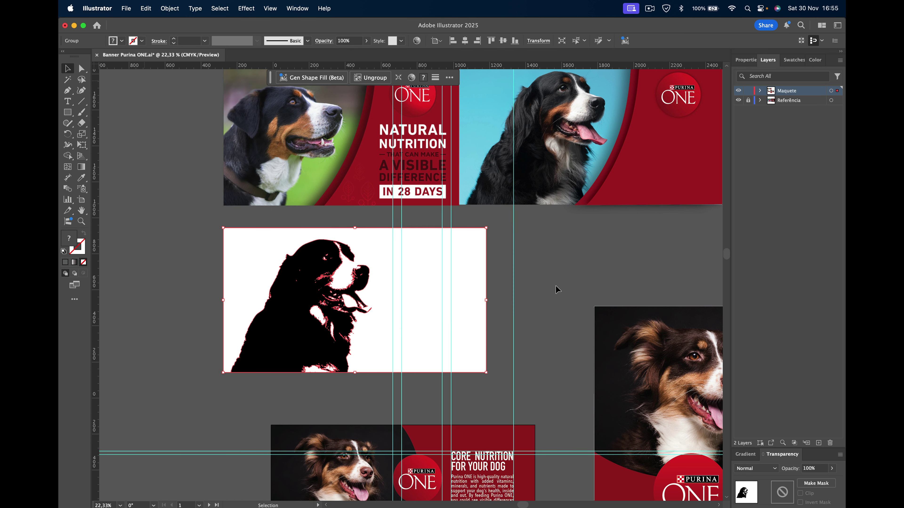
left_click(560, 294)
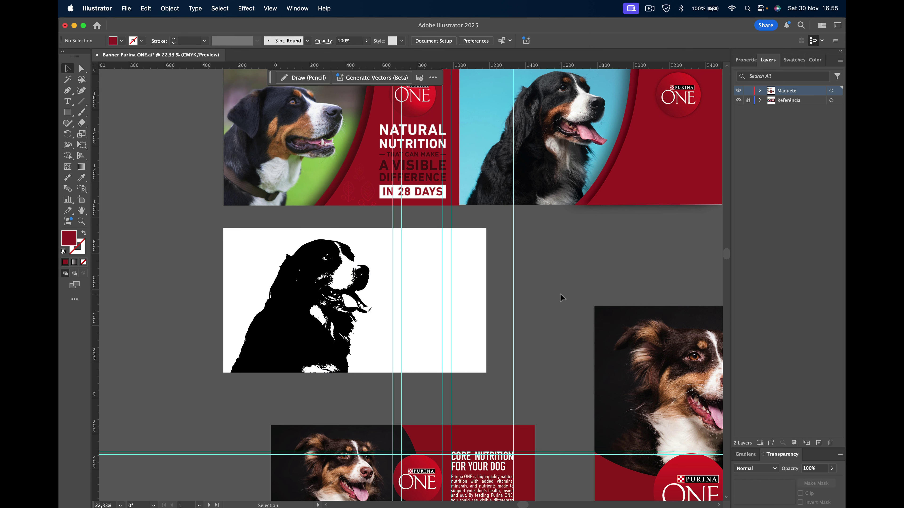
key("super+z")
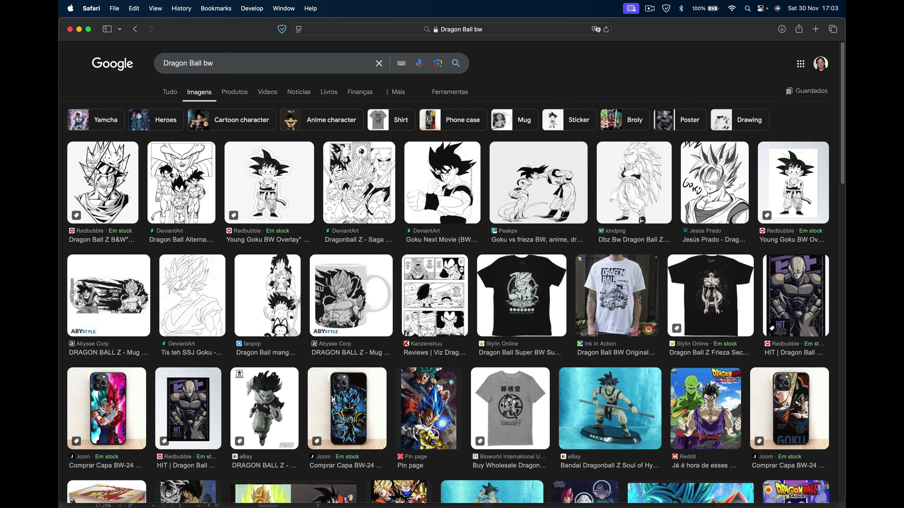
Step: Copy the Goku line-art image from Chrome and paste it into the Illustrator document
left_click(459, 178)
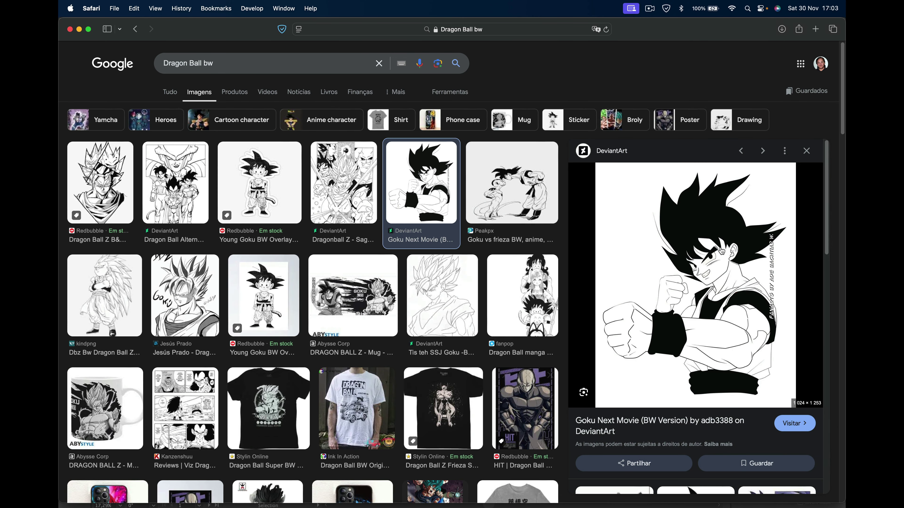
right_click(720, 250)
left_click(743, 430)
key("ctrl+Up")
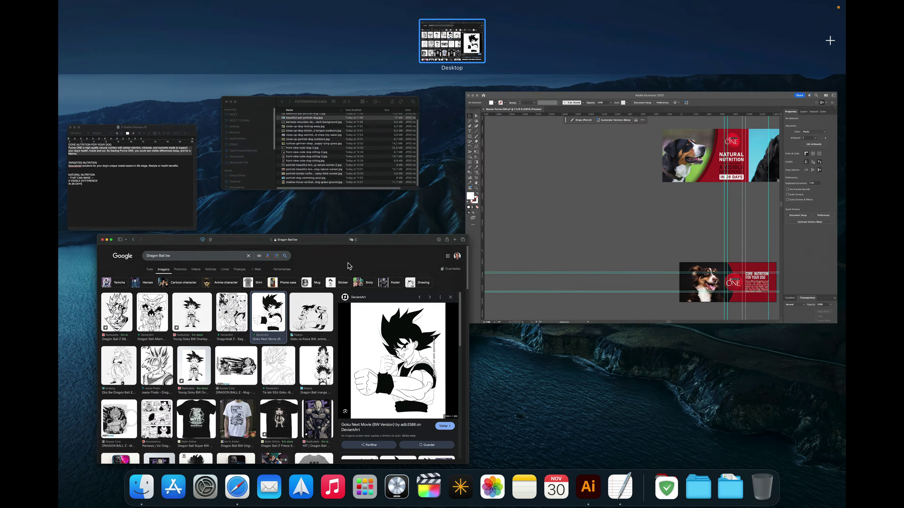
left_click(556, 238)
key("super+v")
Step: Move the Goku image beside the top banner and trace it into expanded vector paths
left_click_drag(446, 276, 364, 201)
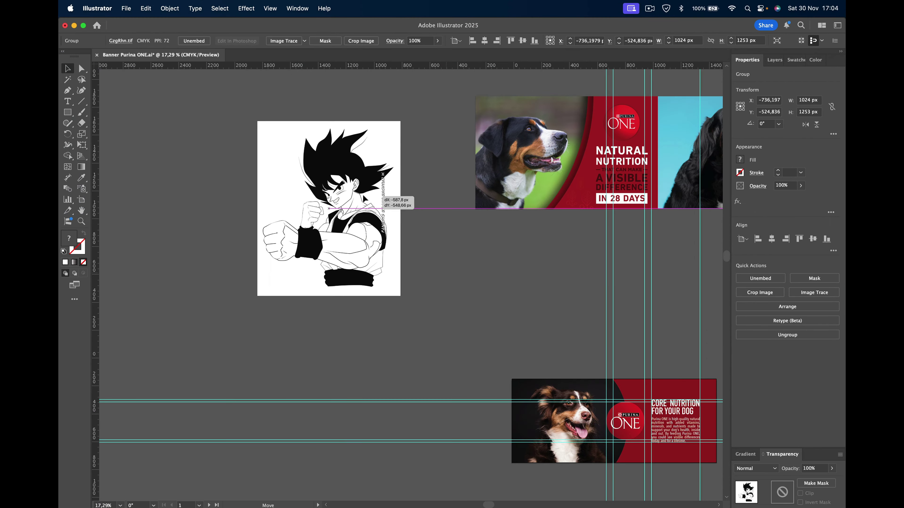
left_click(168, 9)
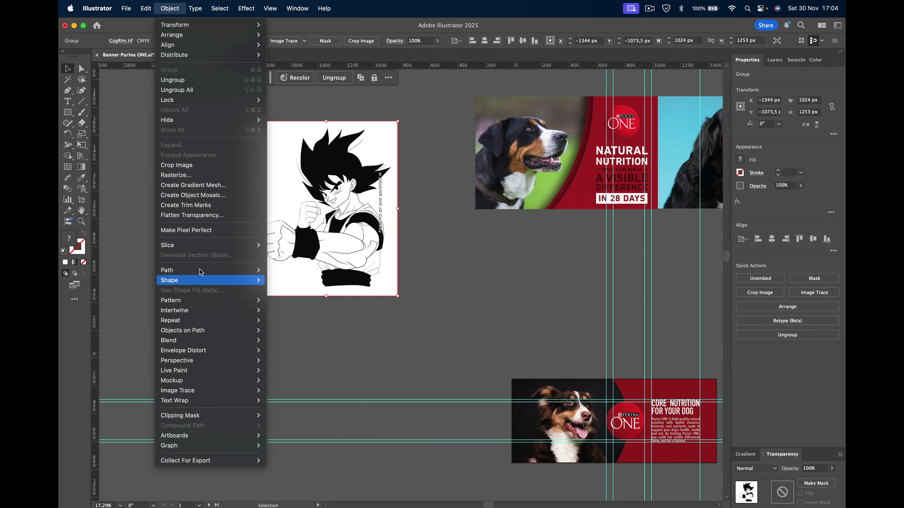
mouse_move(178, 390)
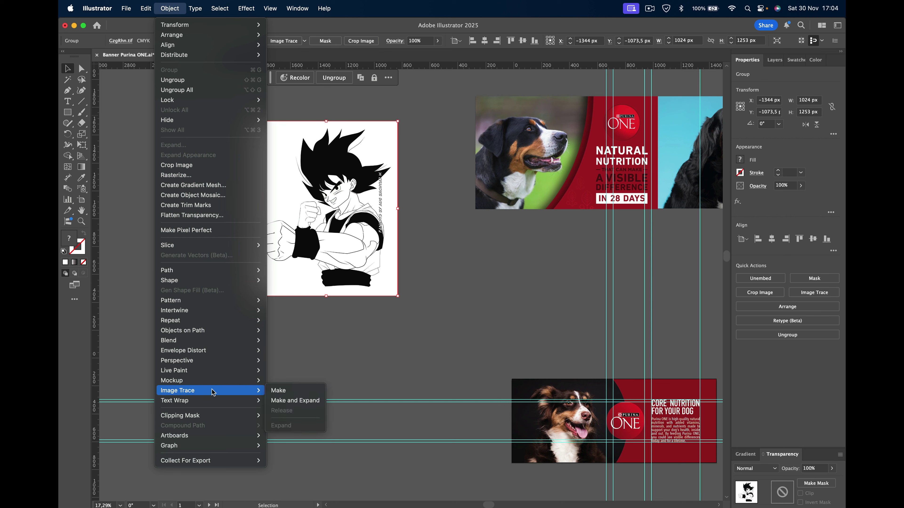
left_click(300, 402)
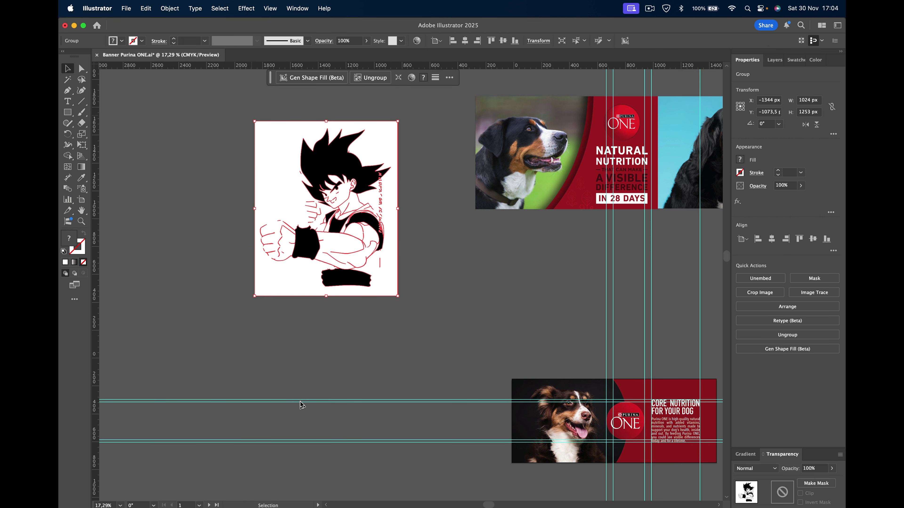
left_click(293, 122)
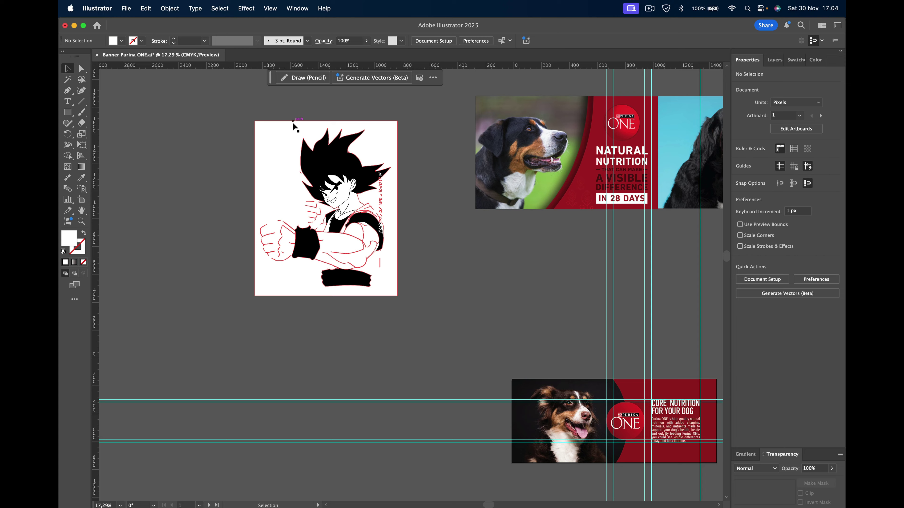
key("super+y")
key("super+y")
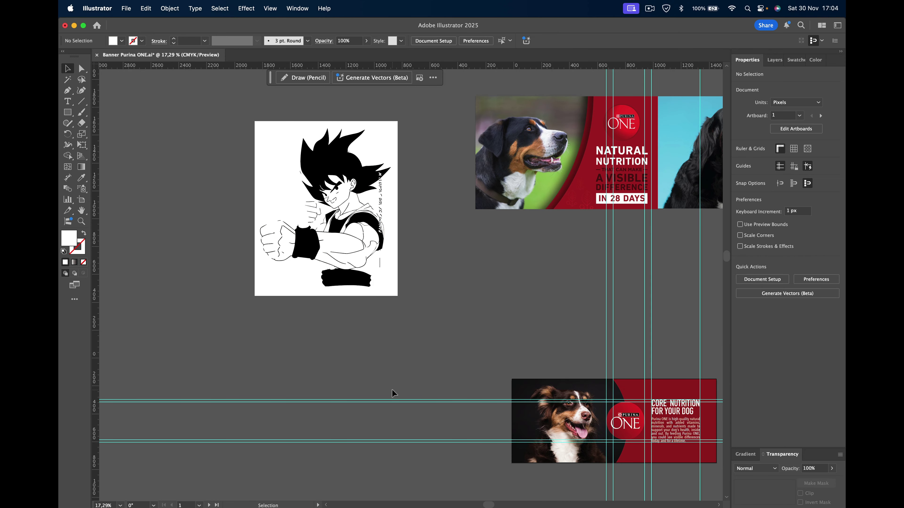
Step: Isolate the traced Goku group down to its black line-art compound path
left_click(347, 168)
double_click(347, 168)
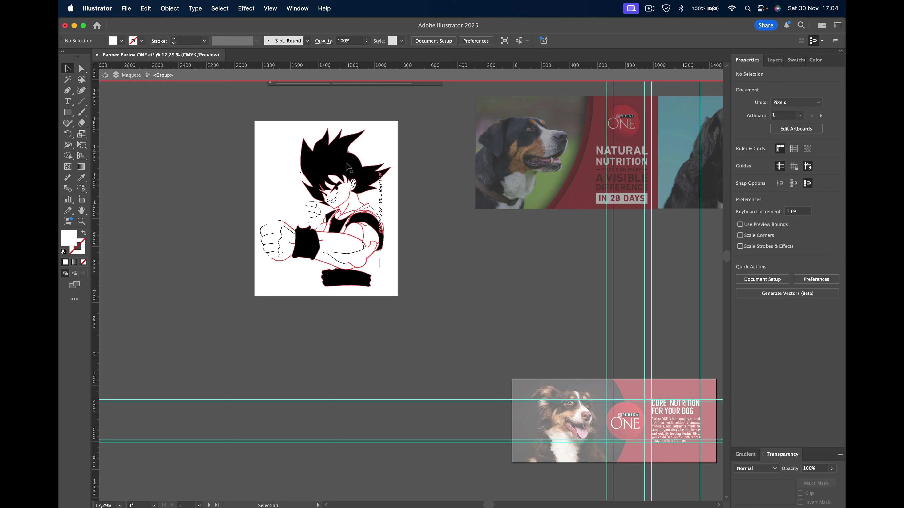
left_click(348, 168)
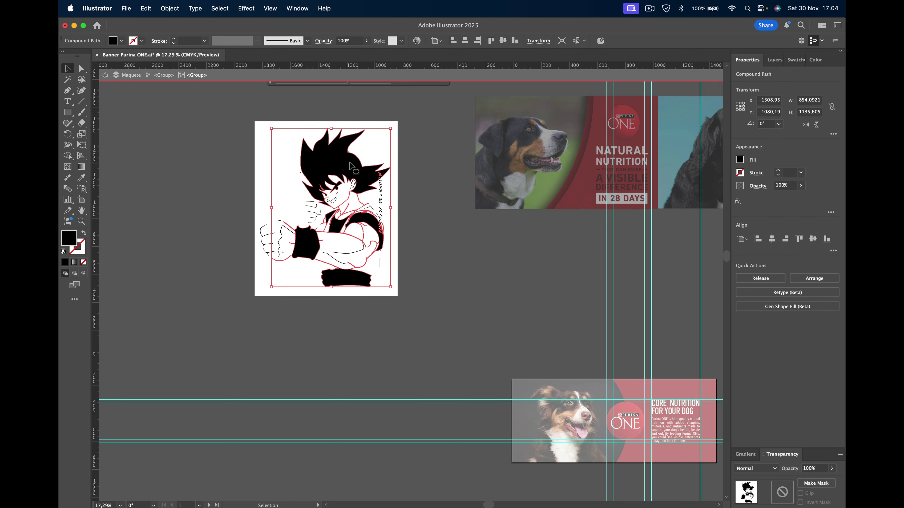
double_click(348, 168)
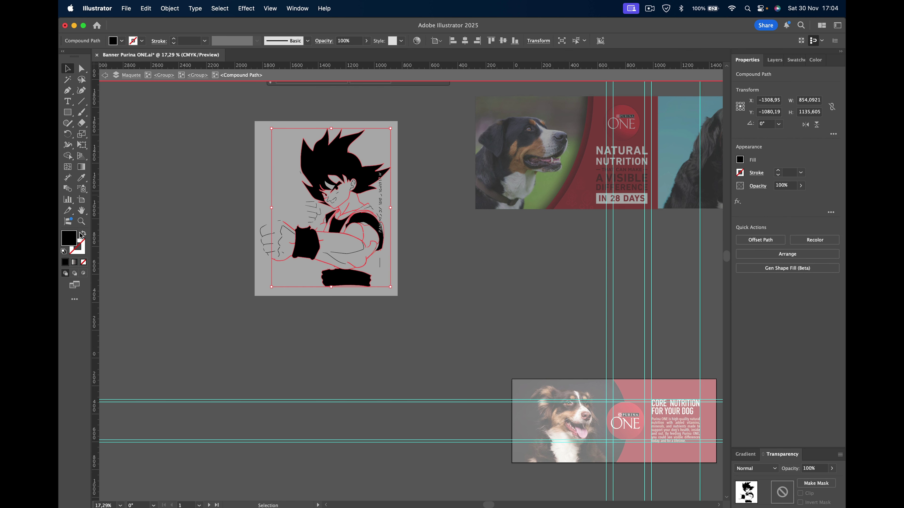
Step: Recolour the Goku line art with a bright red fill and exit isolation
double_click(71, 241)
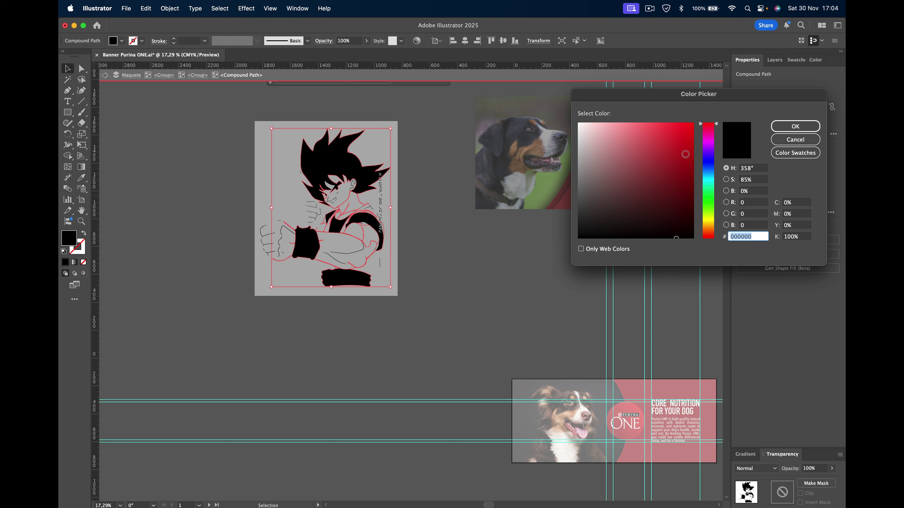
left_click_drag(678, 145, 699, 107)
left_click(795, 127)
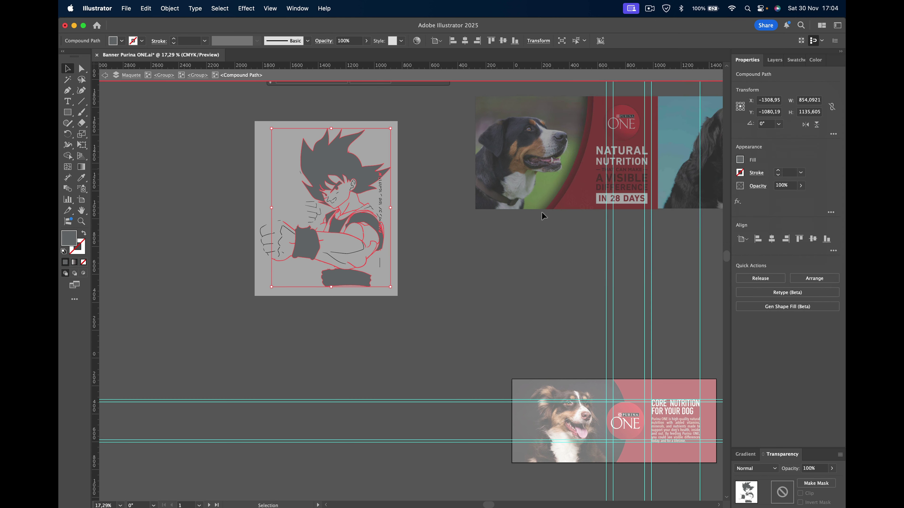
left_click(119, 40)
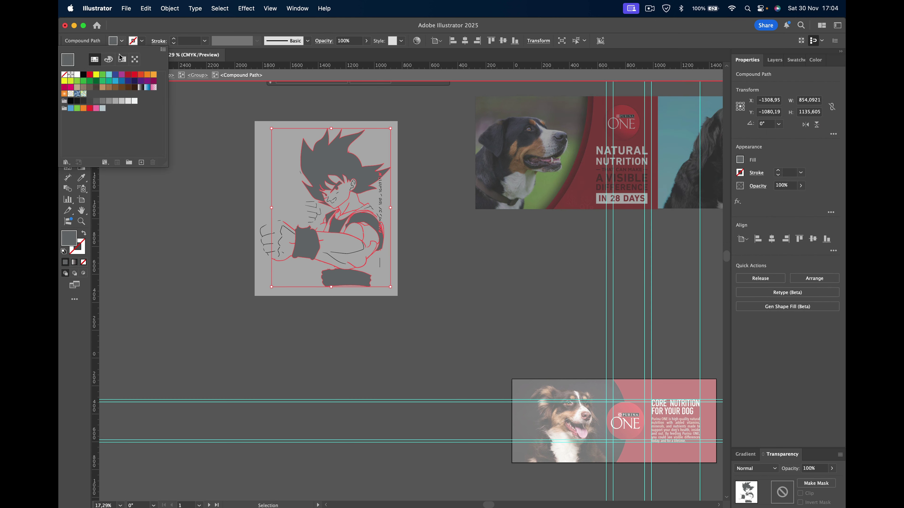
left_click(89, 74)
left_click(189, 226)
double_click(189, 226)
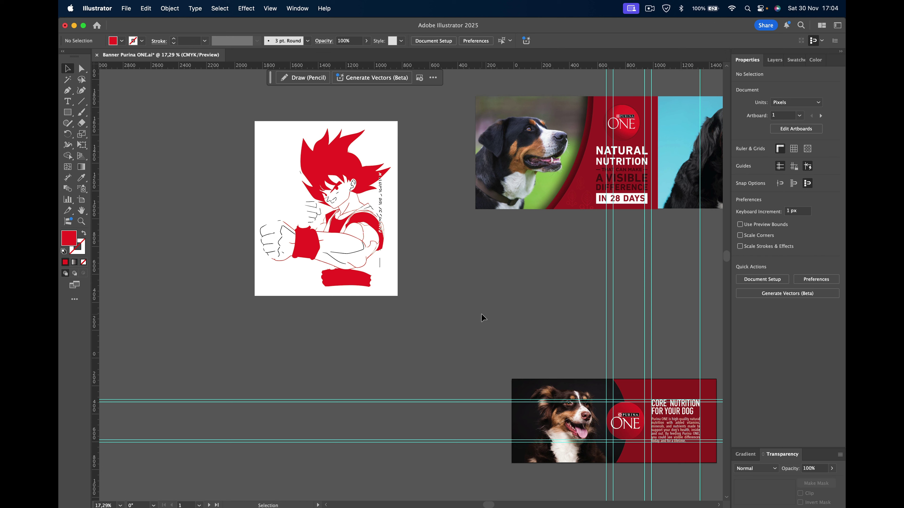
left_click(362, 190)
Step: Delete the red Goku artwork, show the document grid, and zoom to 50% on the lower banner
key("Delete")
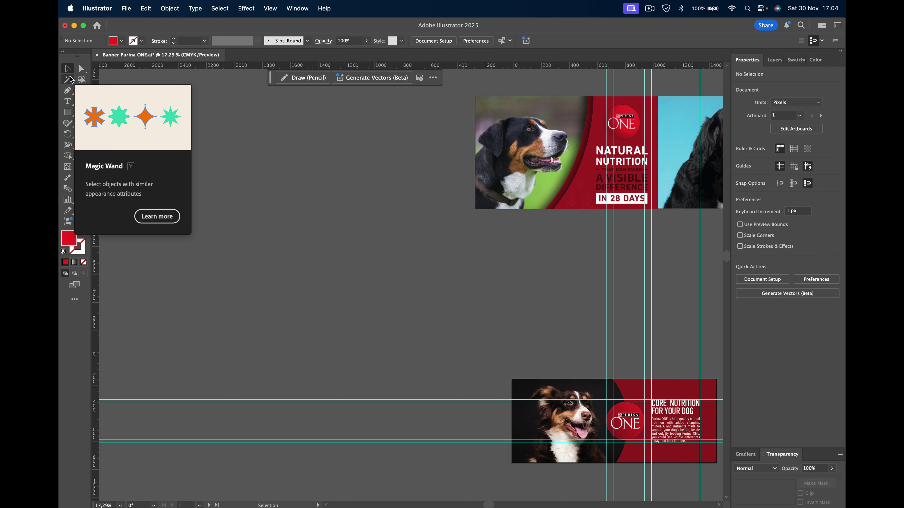
left_click(793, 149)
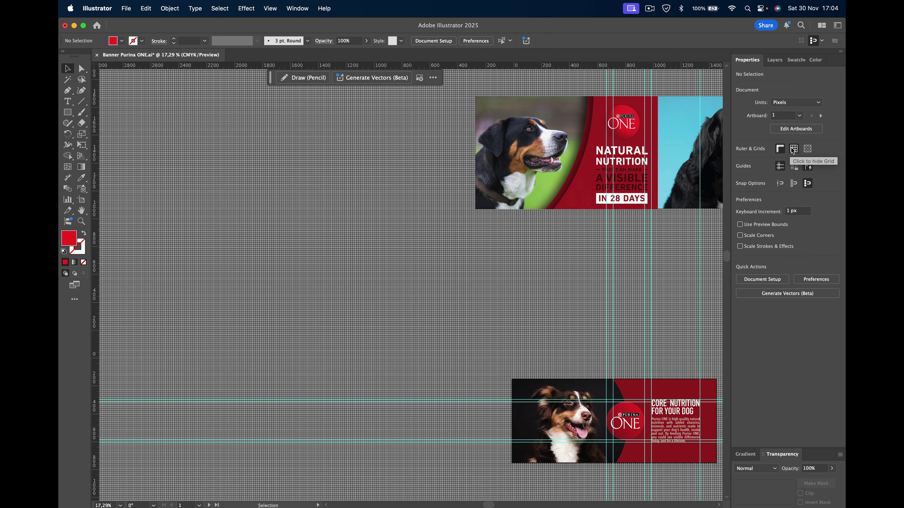
left_click(81, 221)
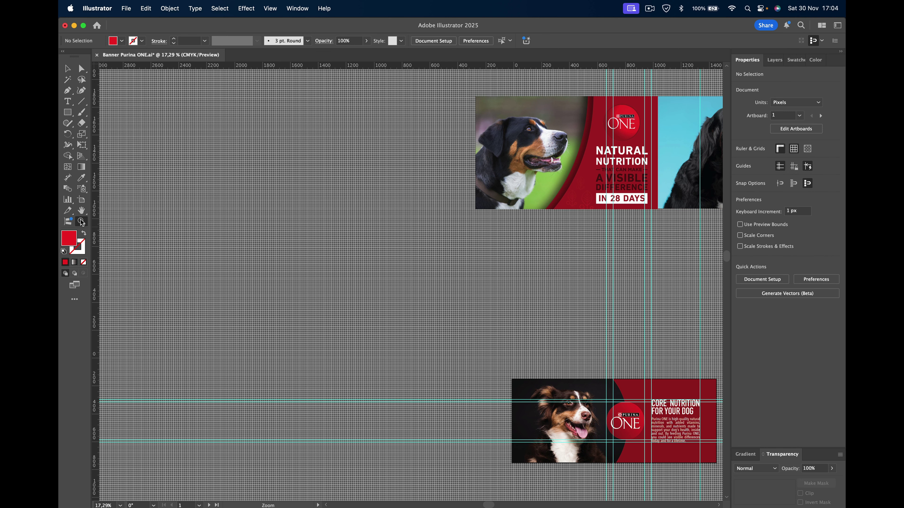
left_click(590, 407)
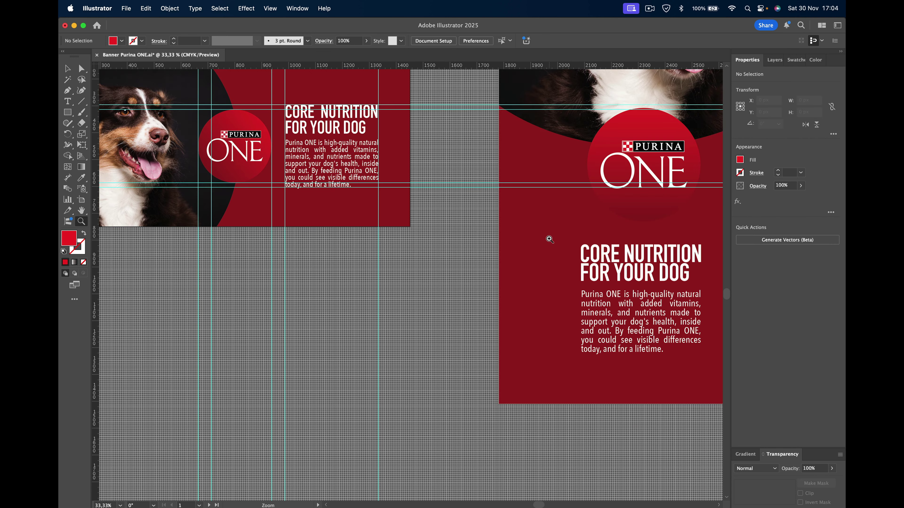
left_click(550, 240)
mouse_move(323, 150)
left_mouse_down()
mouse_move(373, 203)
mouse_move(648, 335)
left_mouse_up()
left_click(67, 68)
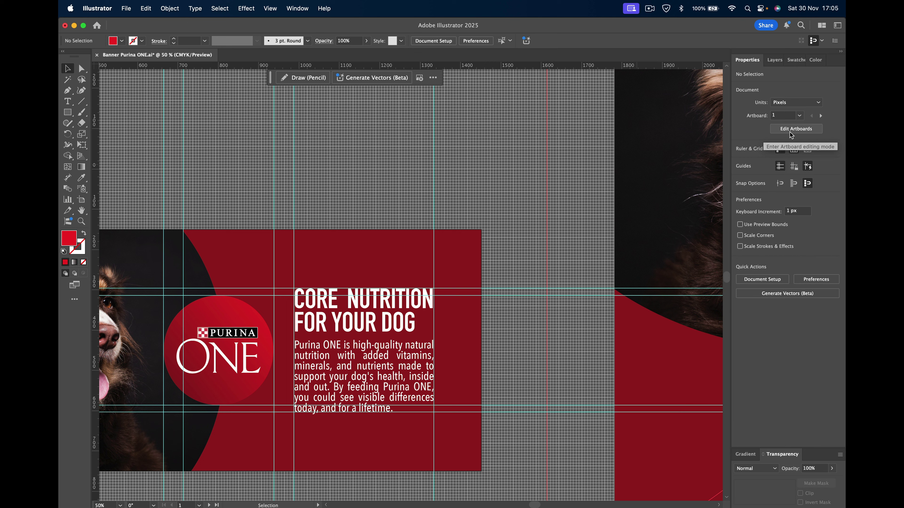
Step: Set the Guides & Grid preference to a gridline every 20 px
left_click(771, 280)
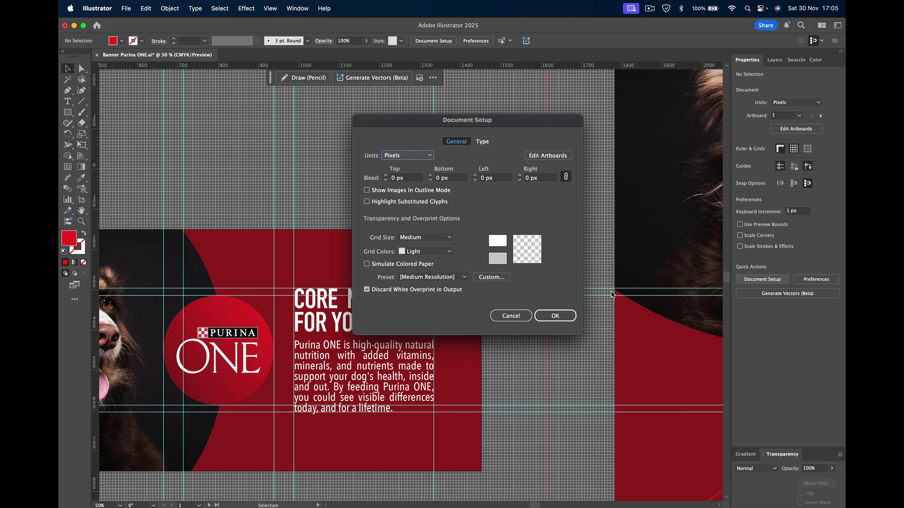
key("Escape")
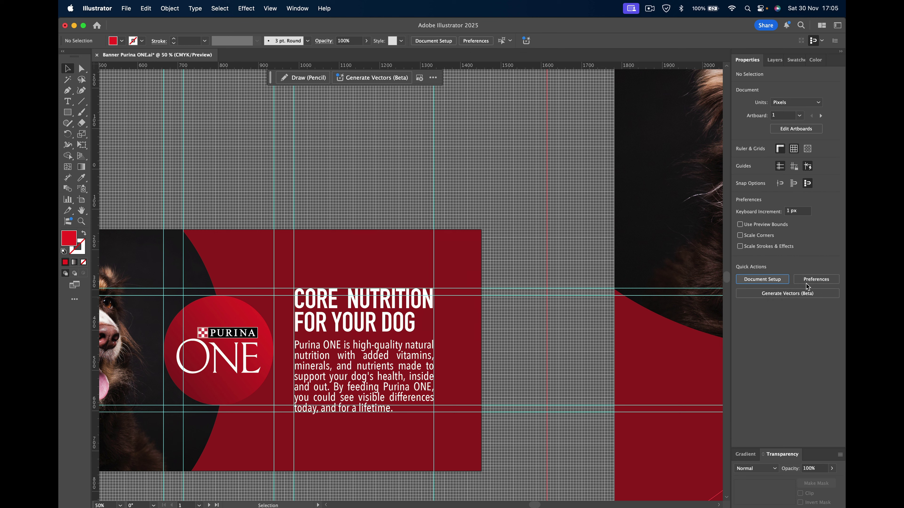
left_click(819, 279)
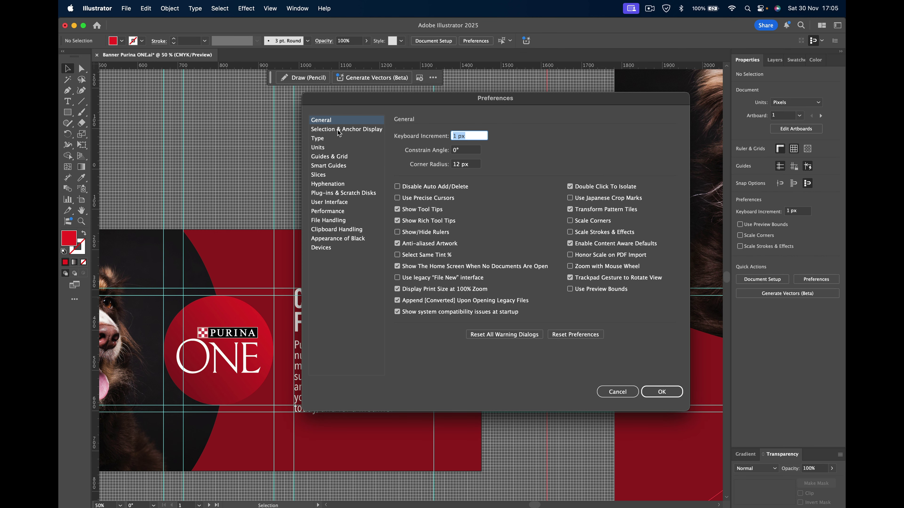
left_click(331, 156)
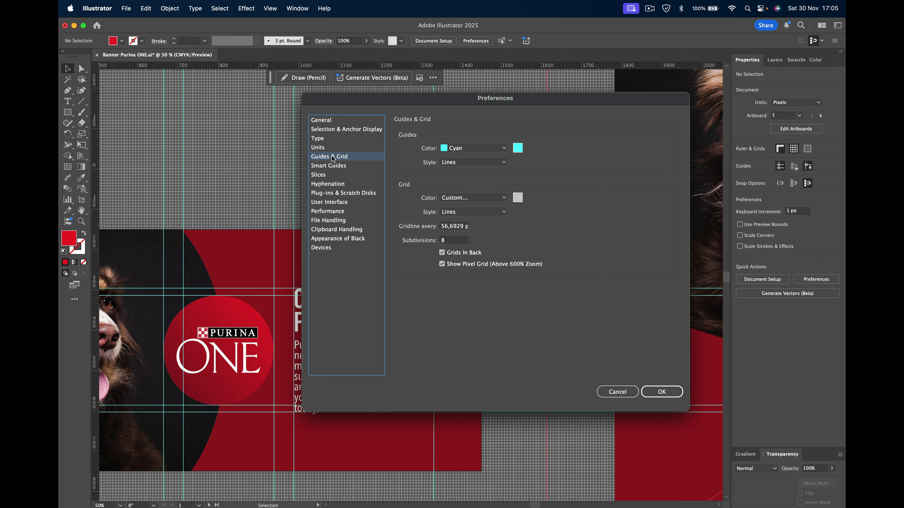
double_click(456, 227)
type("20")
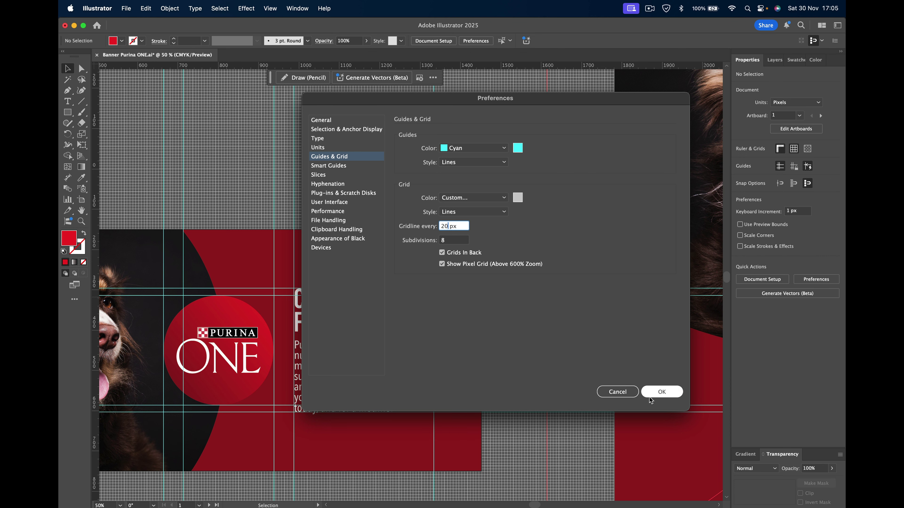
left_click(659, 392)
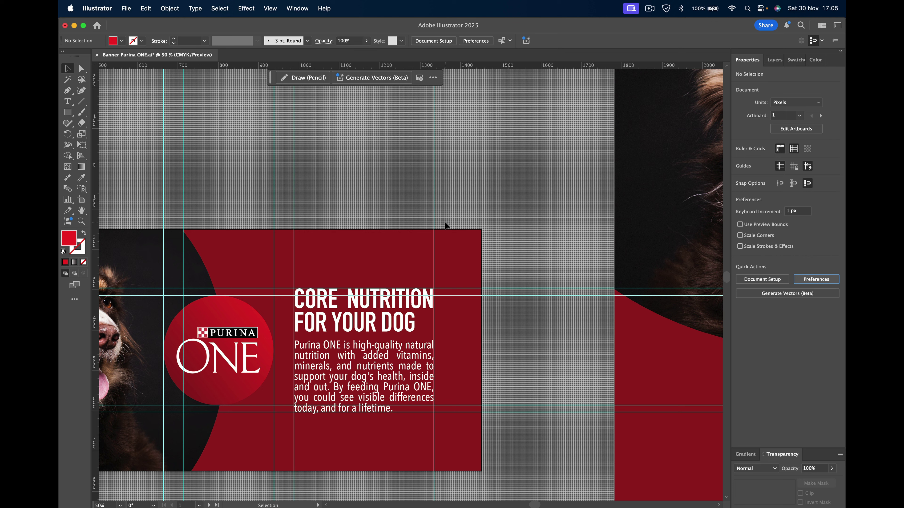
left_click(648, 11)
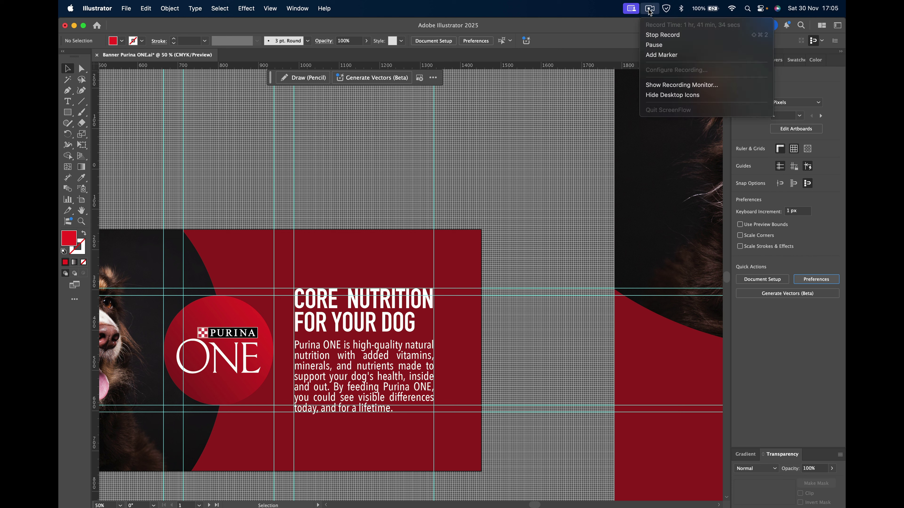